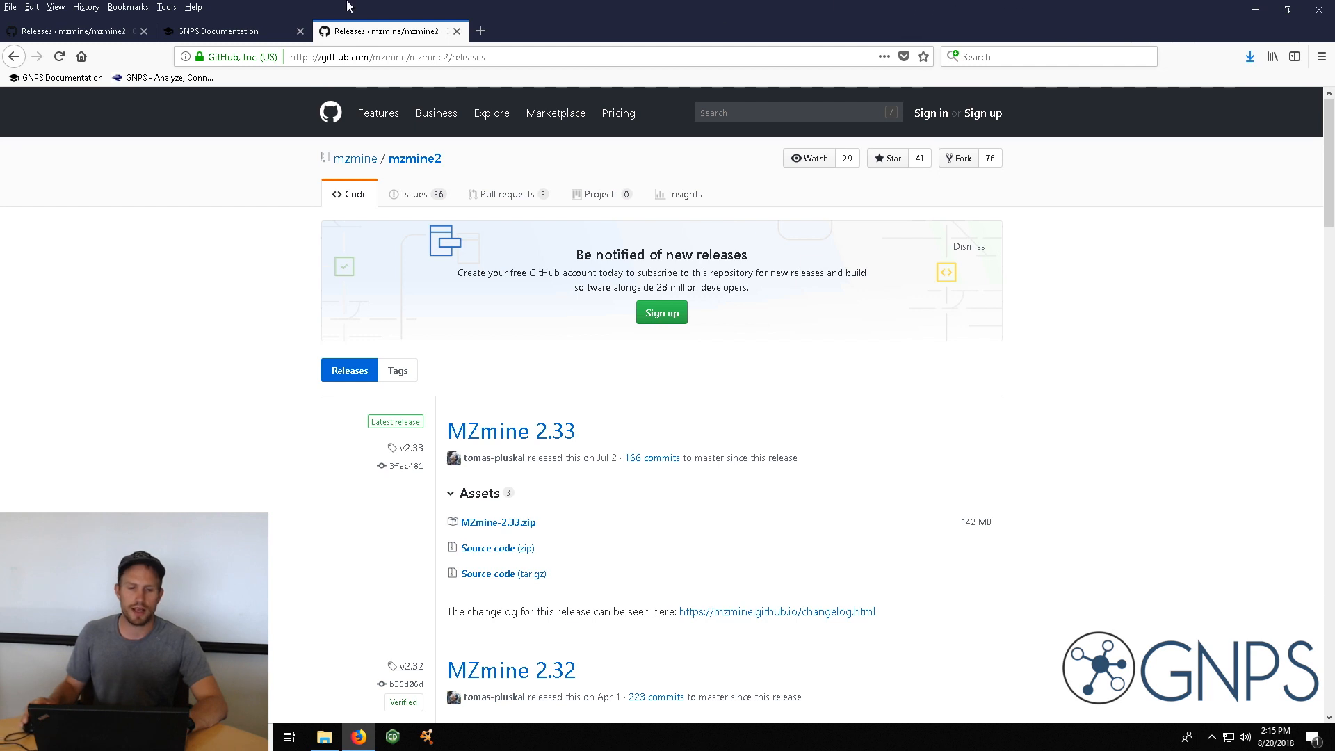
Open the American Gut Project feature-based molecular networking tutorial from the GNPS Documentation's tutorial guides
left_click(250, 31)
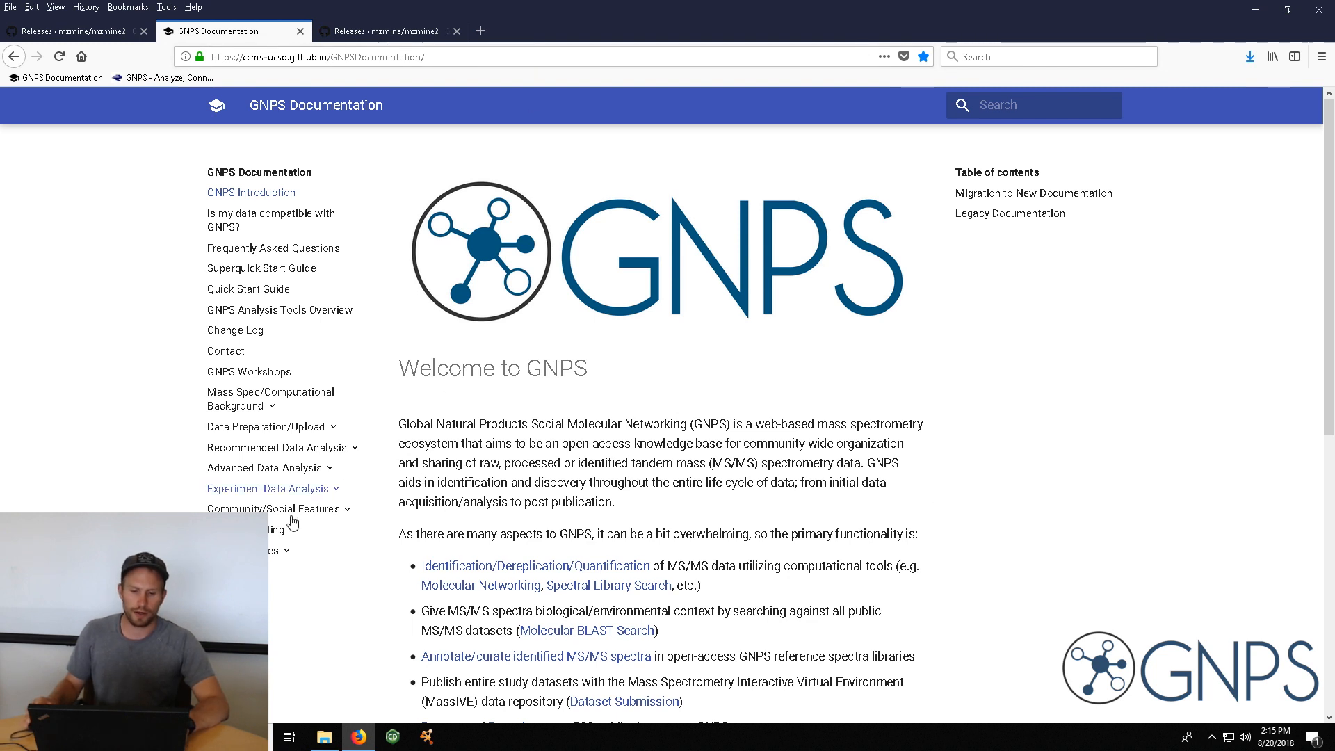
left_click(273, 550)
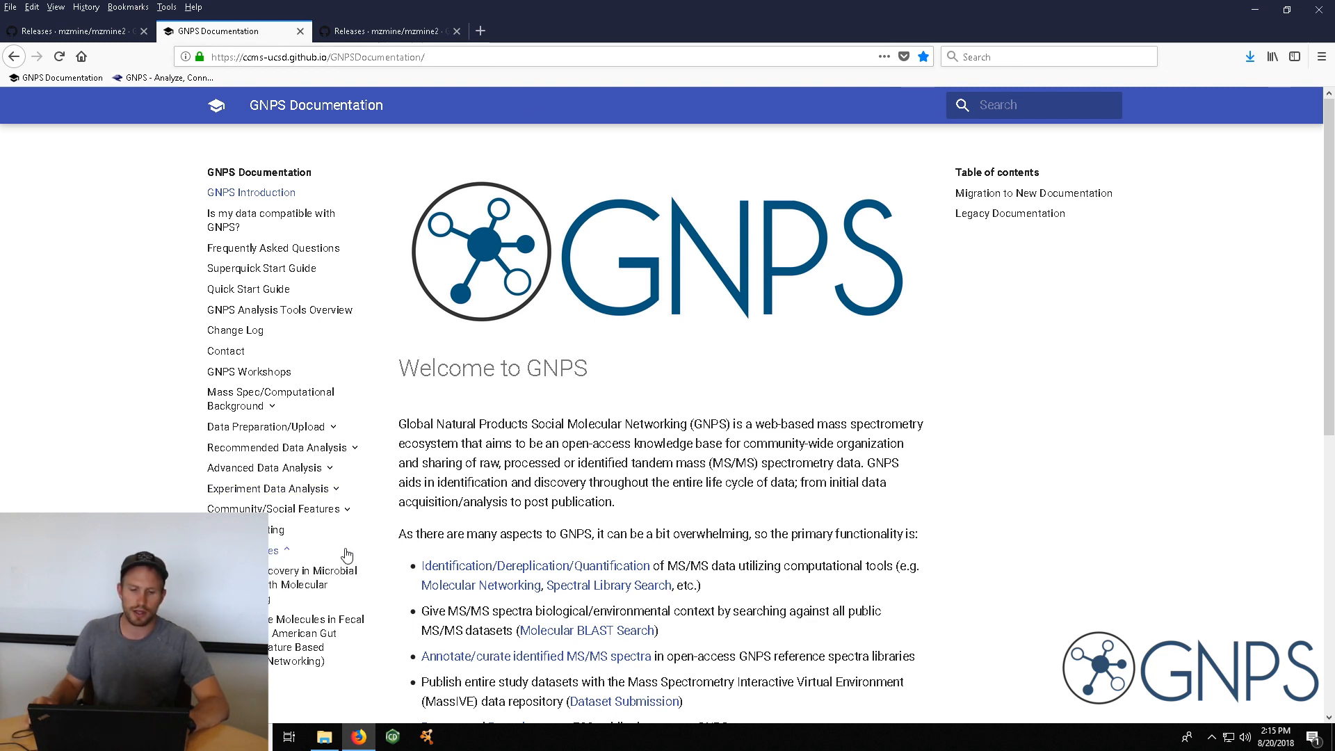
scroll(270, 612, "down", 1)
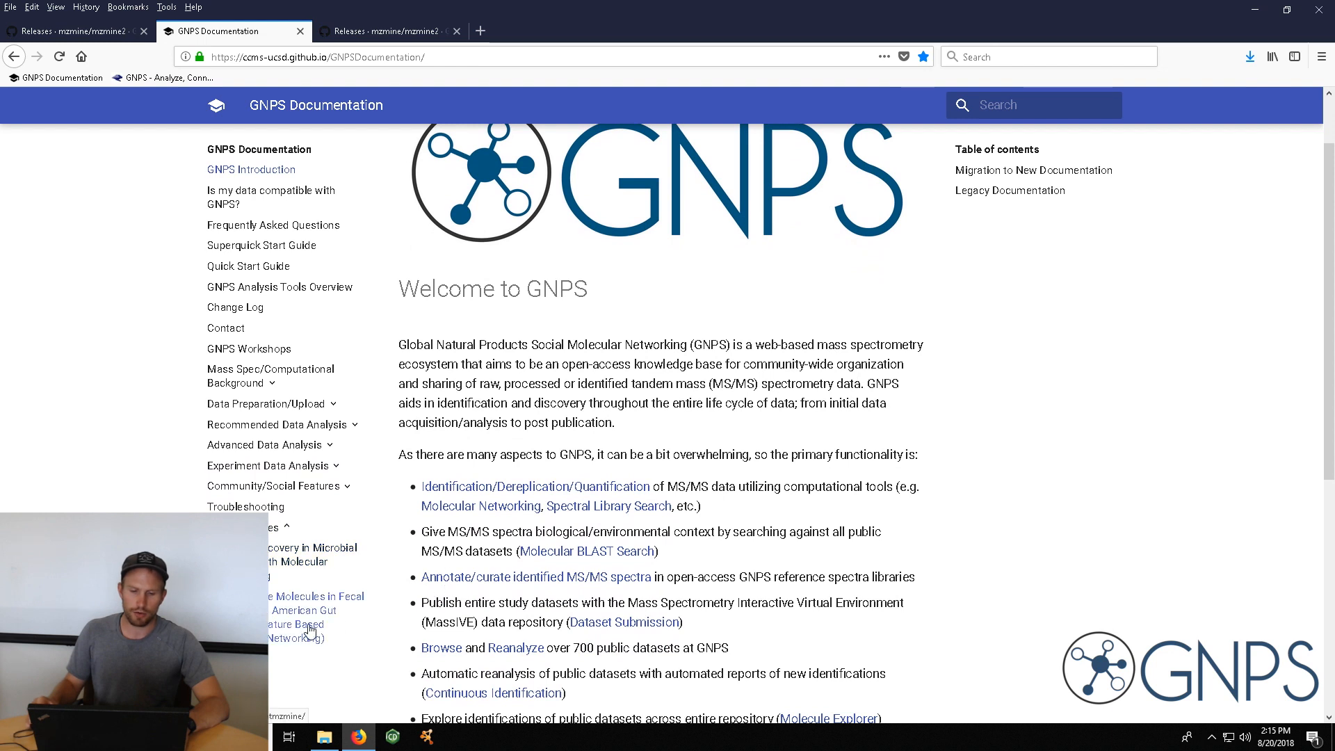
left_click(271, 624)
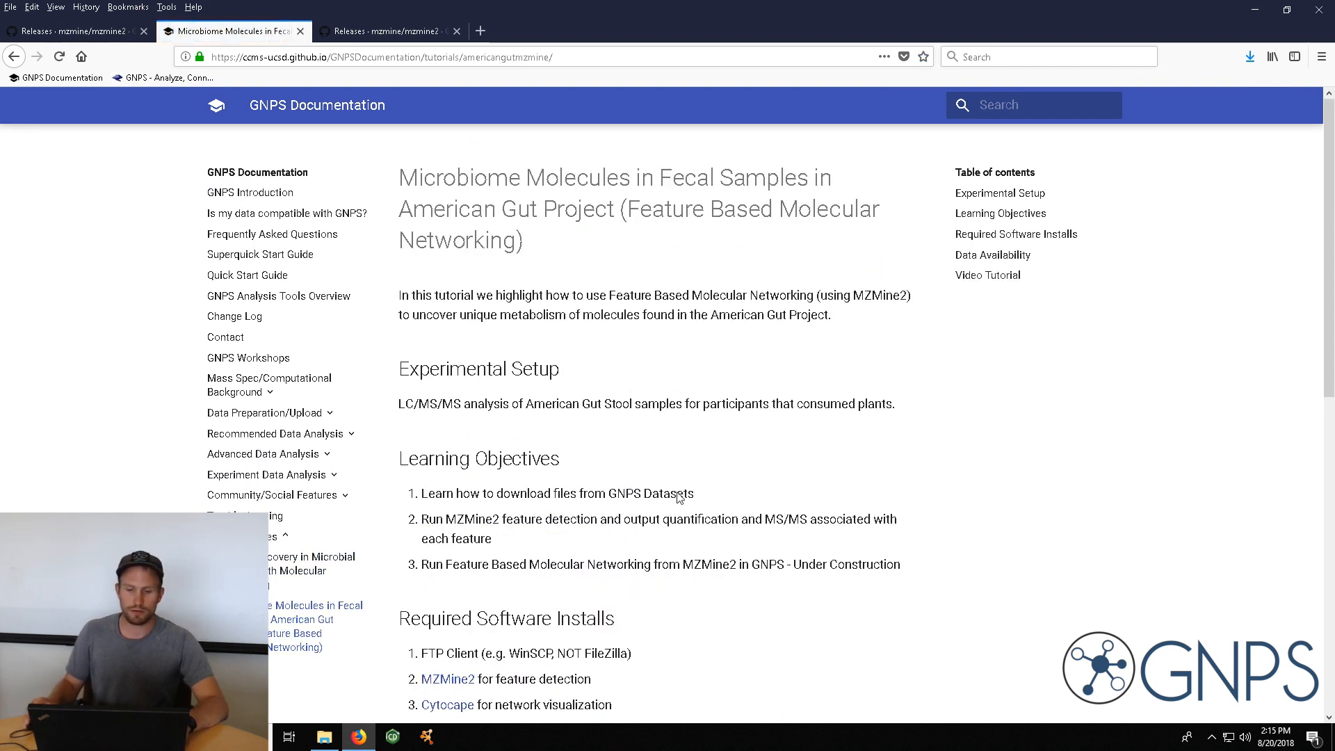
Open the MassIVE dataset MSV000082678 linked under the tutorial's Data Availability section
scroll(618, 384, "down", 1)
scroll(619, 383, "down", 5)
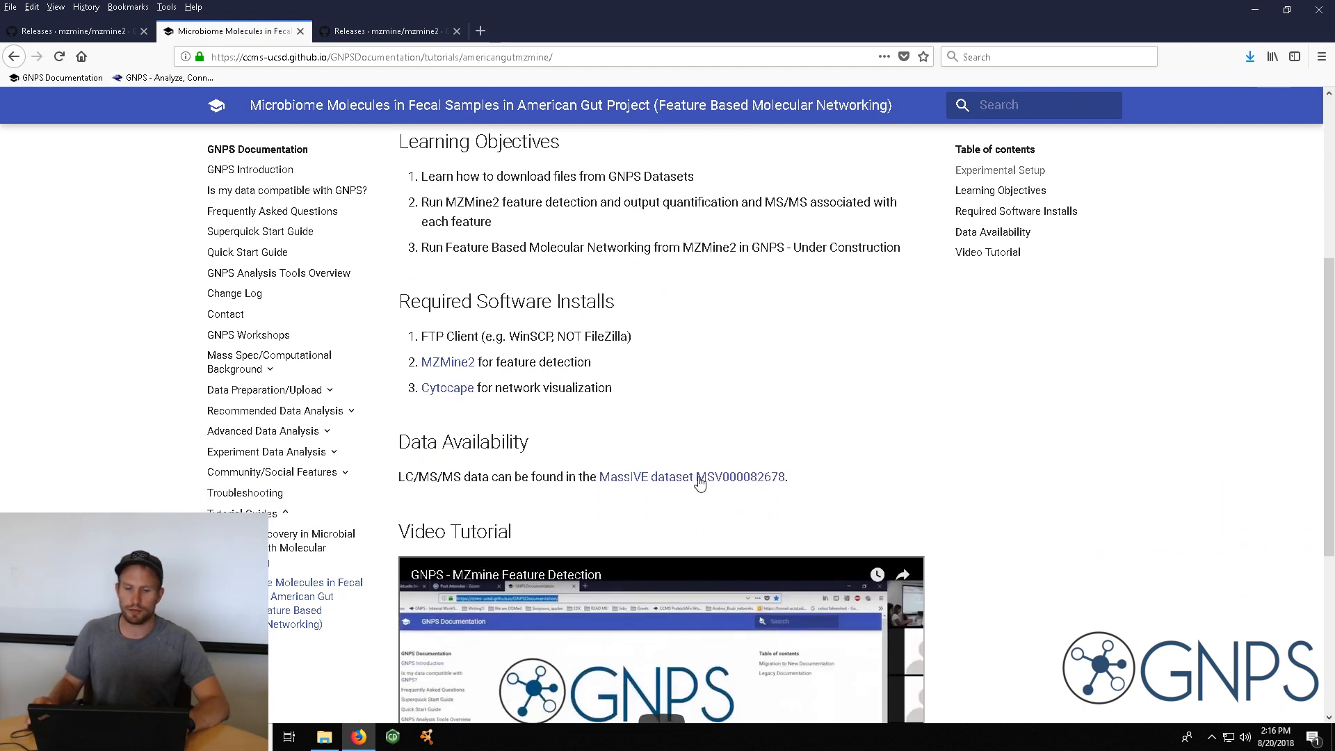
left_click(697, 485)
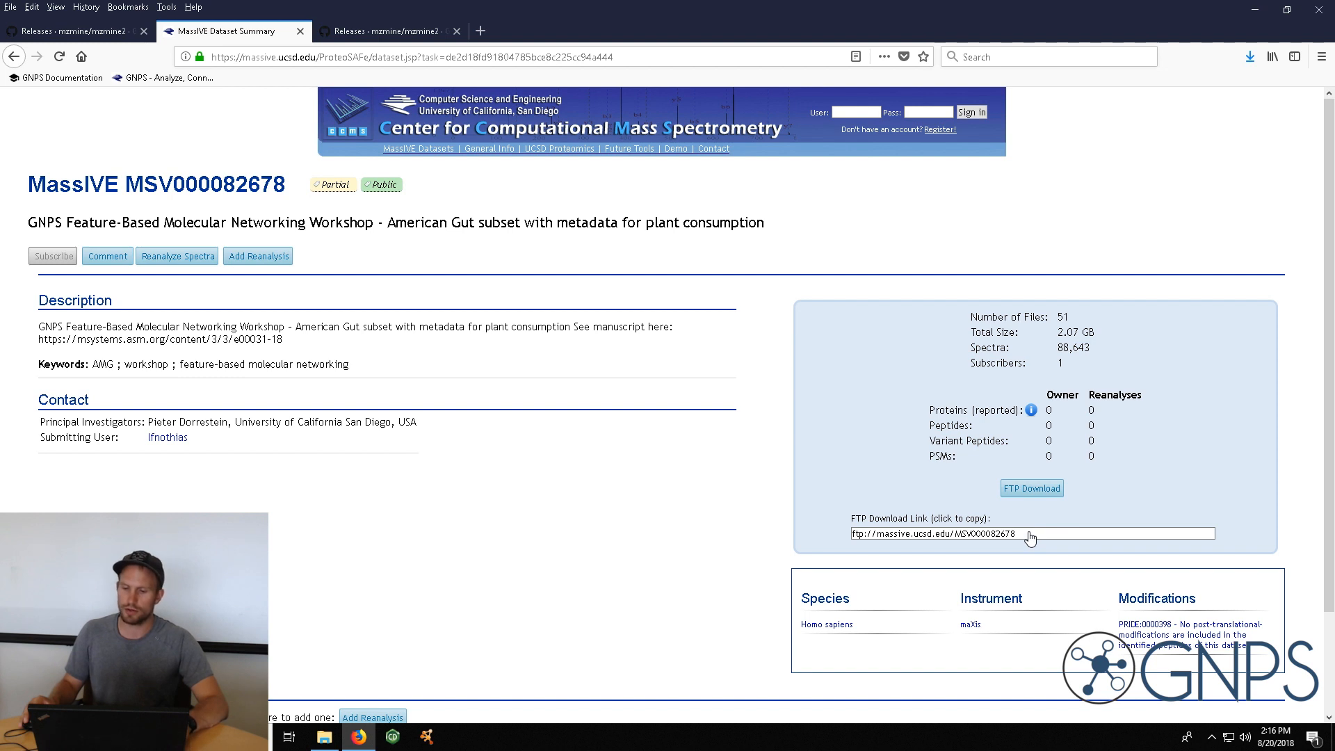
Open the dataset's FTP download and browse to peak/AMG_Plant_subset/30_plants_or_more to view its mzXML files
left_click(1030, 488)
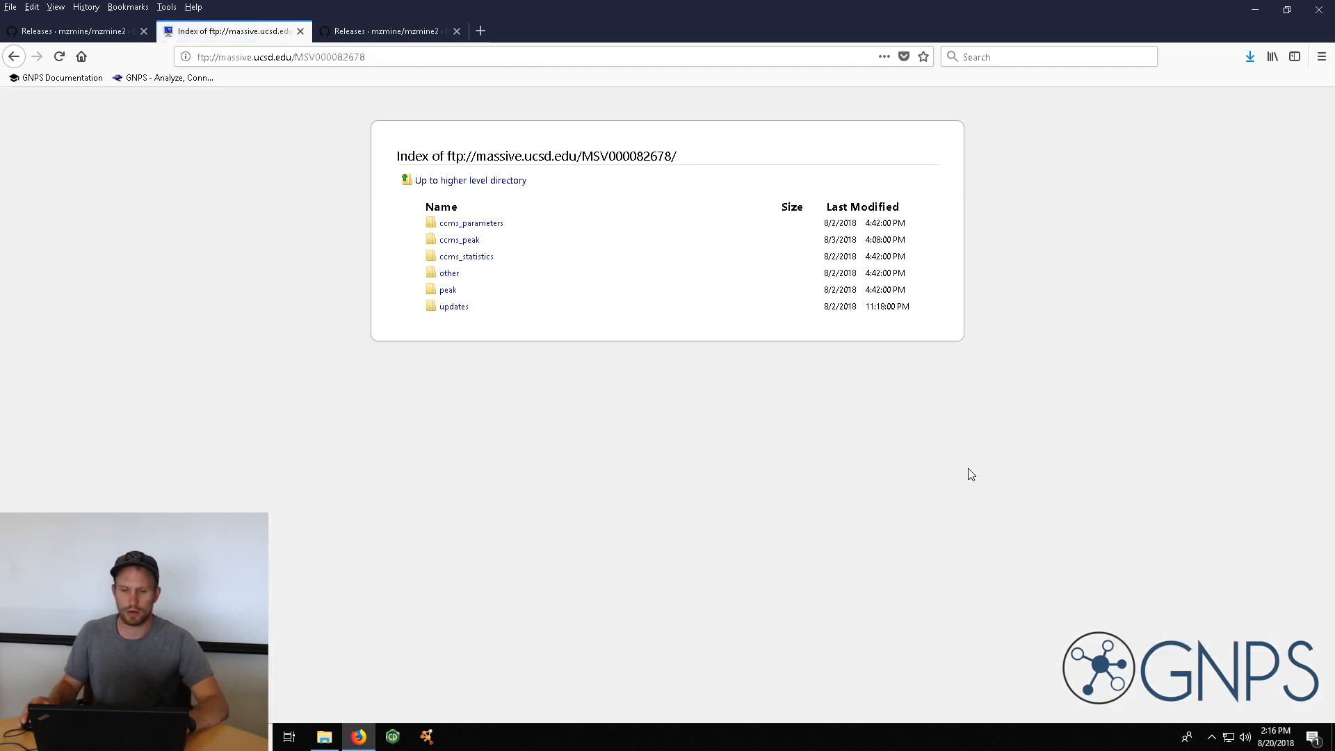
left_click(447, 292)
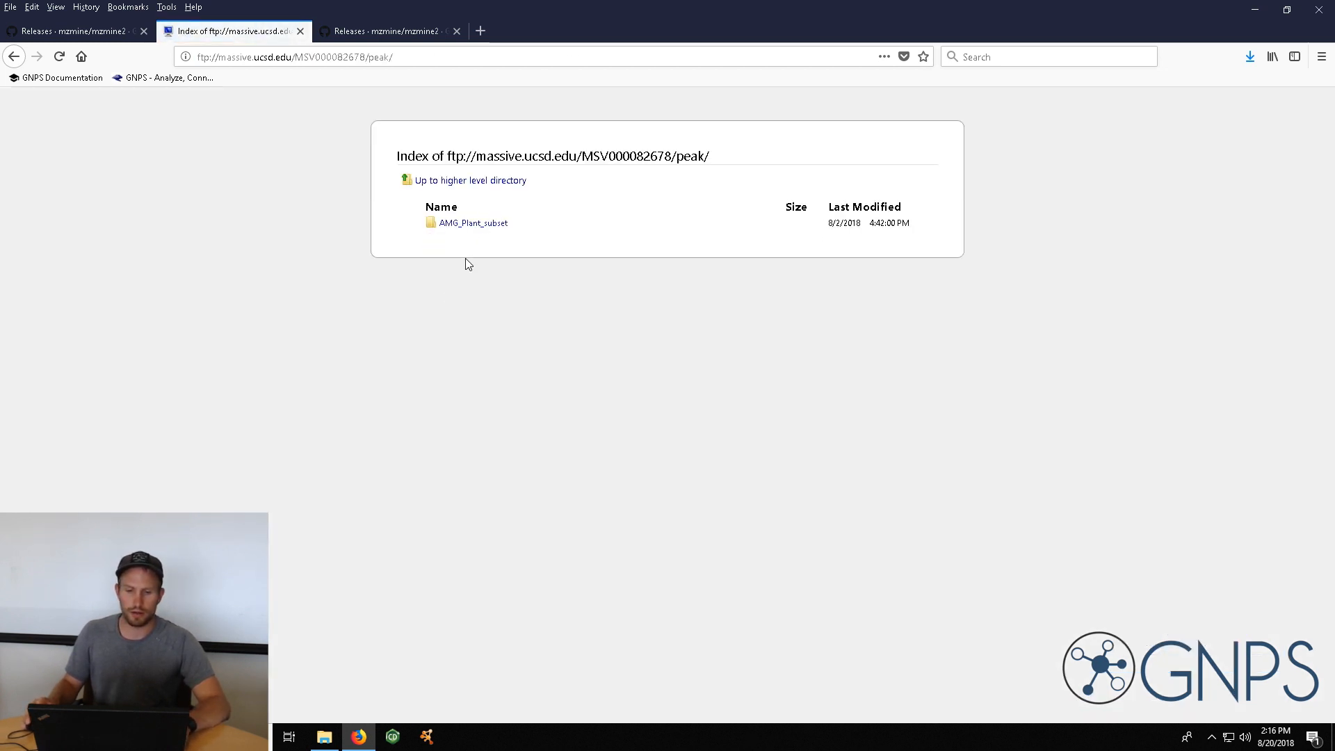
left_click(480, 228)
left_click(482, 226)
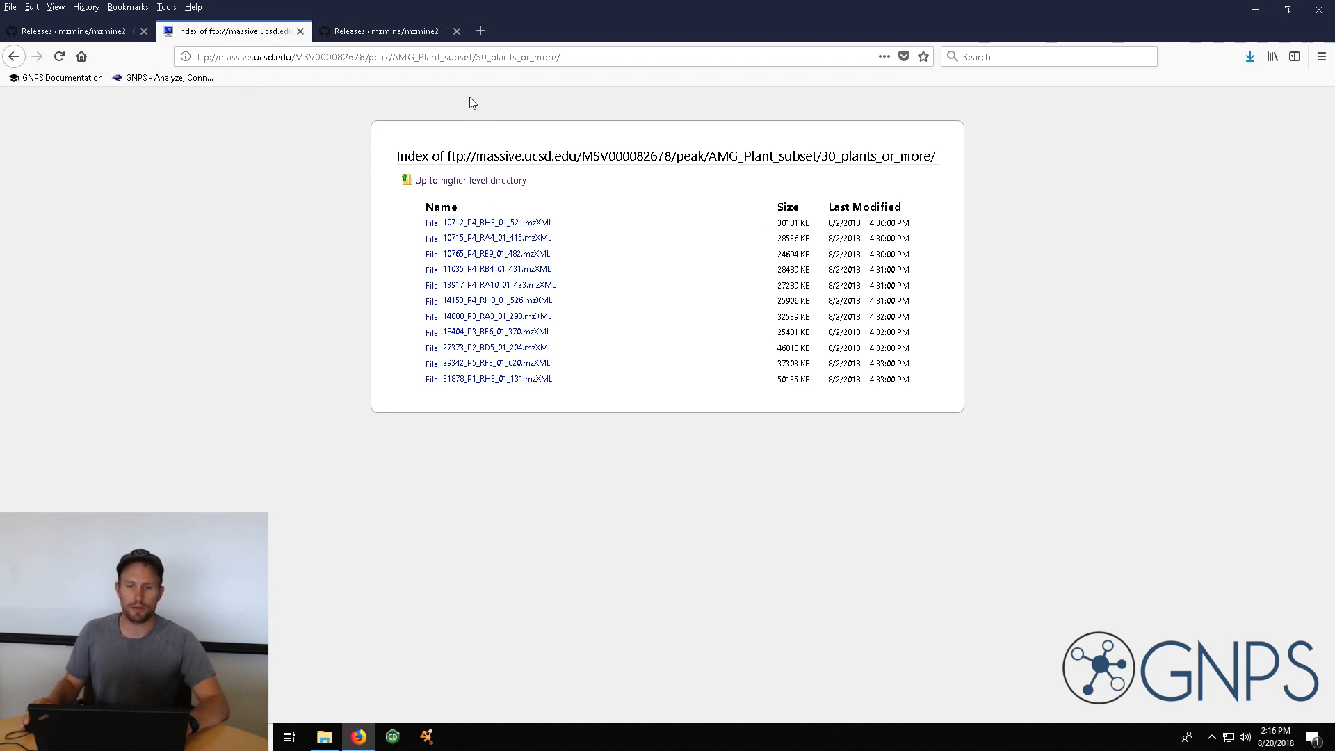
Switch from the browser to File Explorer and open the inner MZmine-2.33 program folder inside the Software folder
left_click(1256, 9)
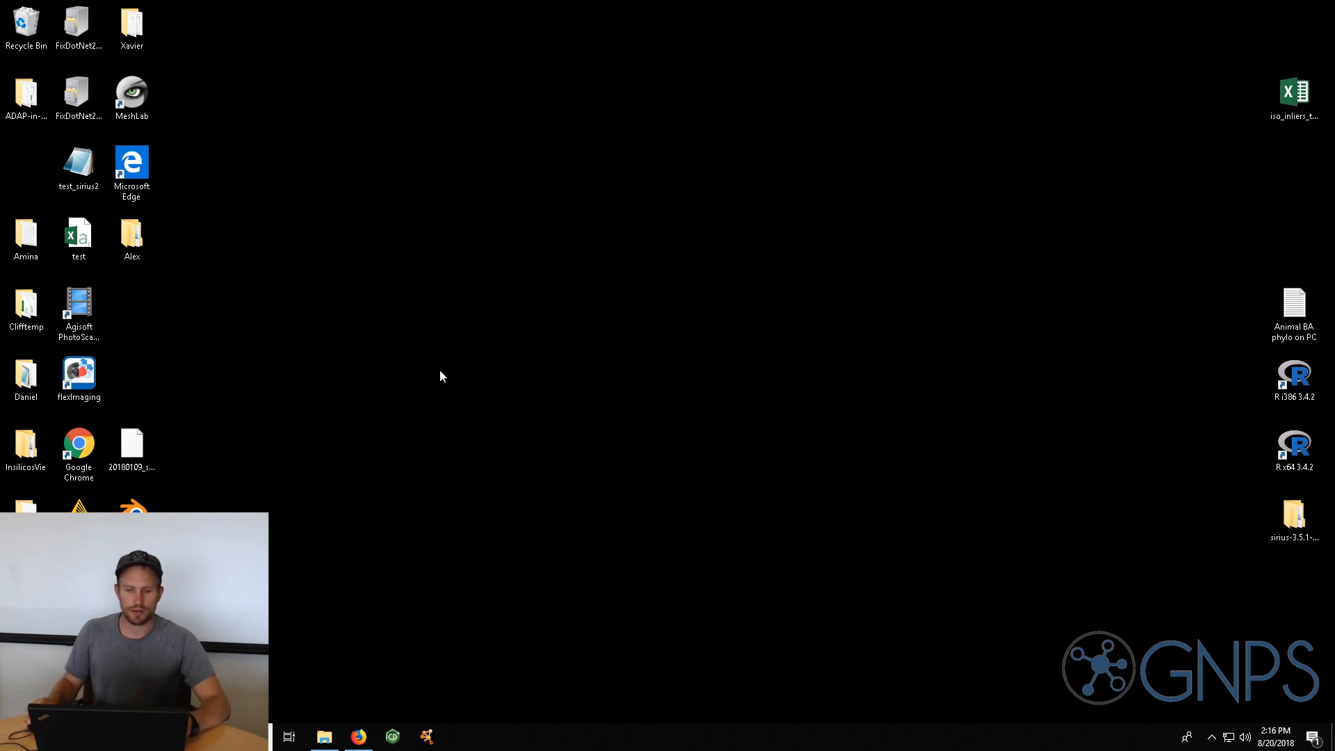
left_click(324, 736)
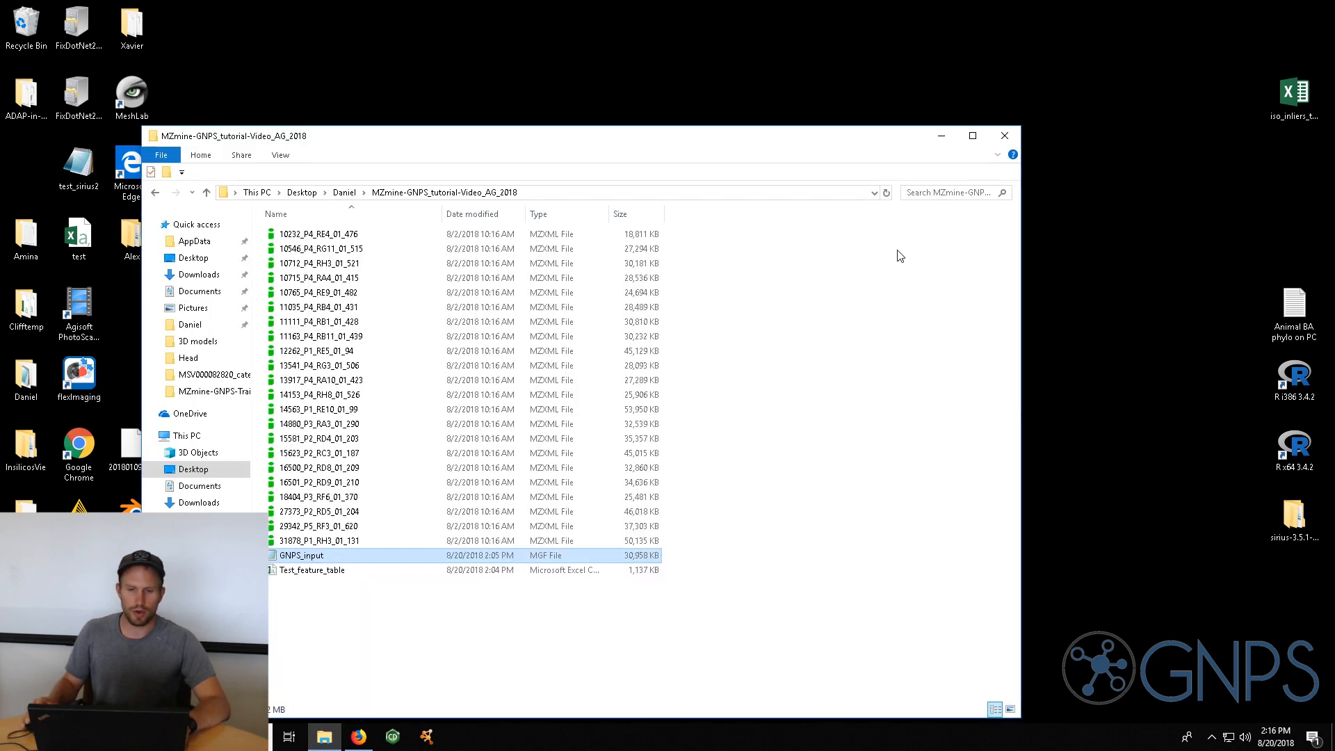
left_click(345, 194)
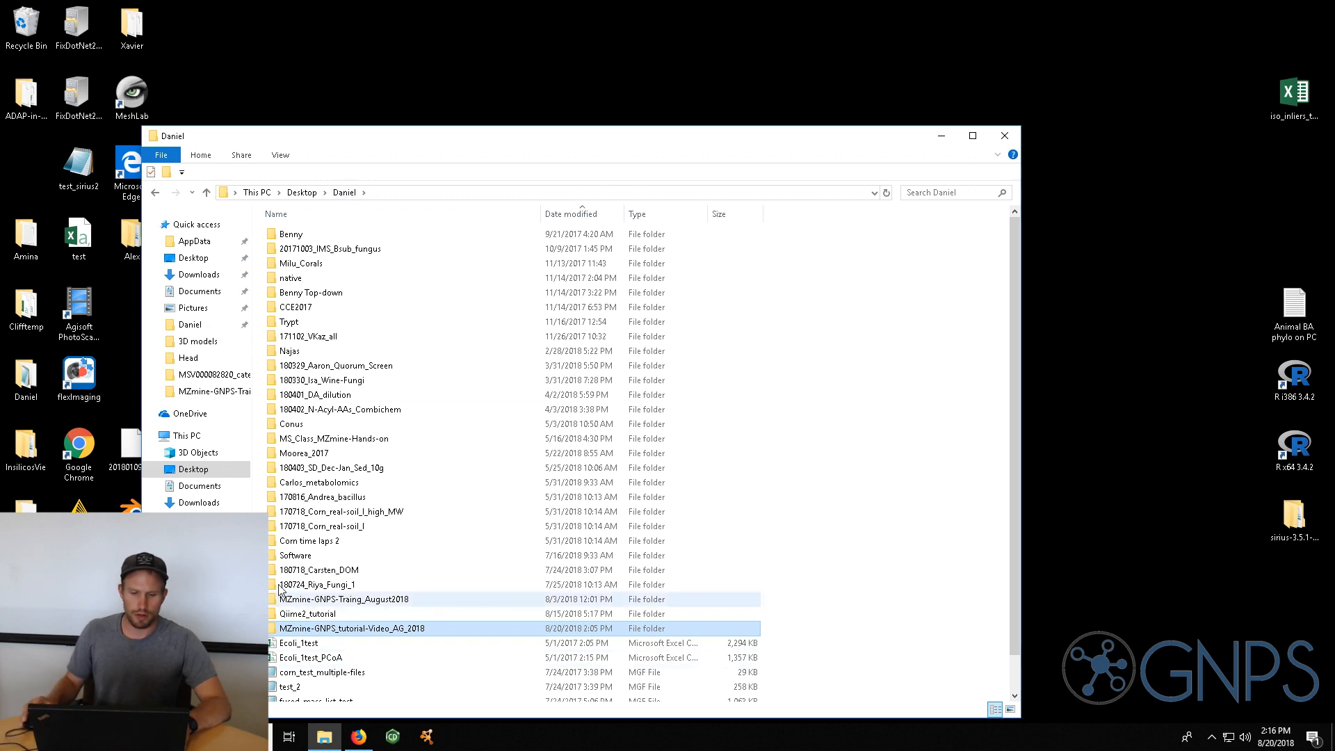
double_click(294, 556)
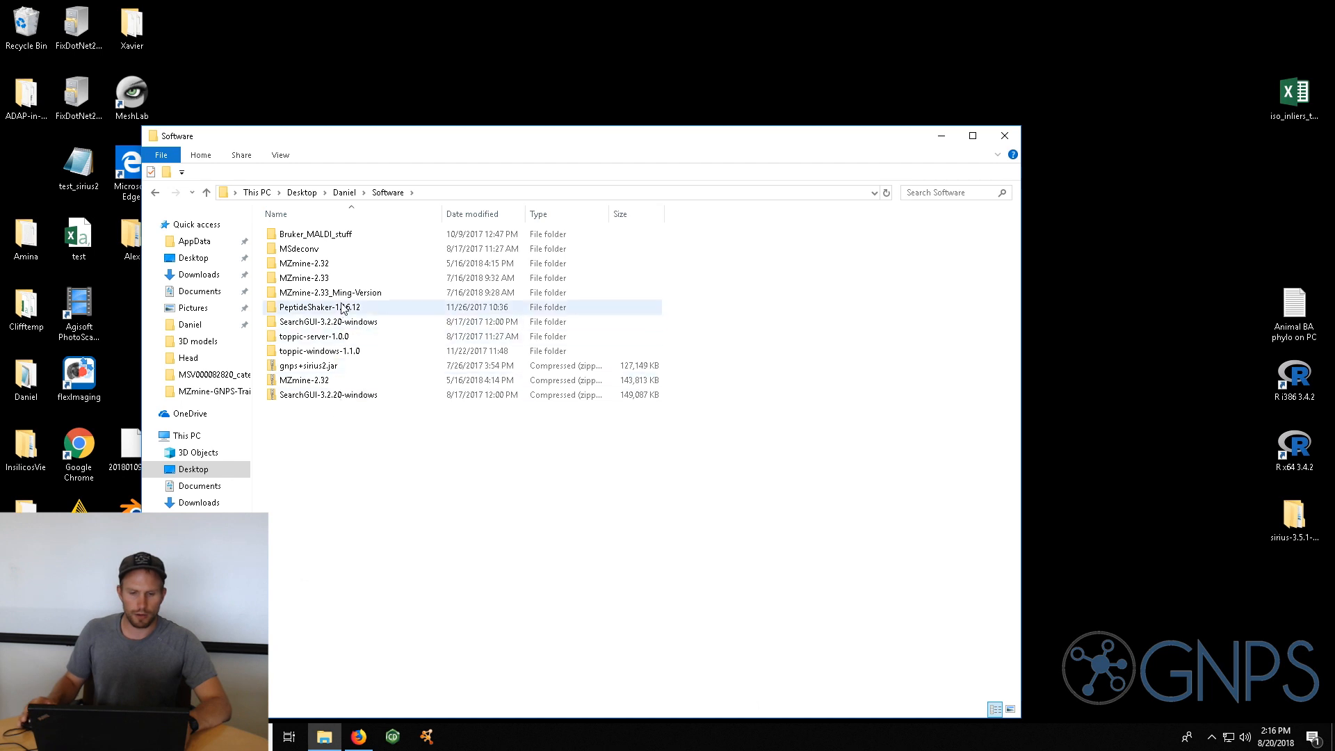
double_click(313, 284)
double_click(312, 235)
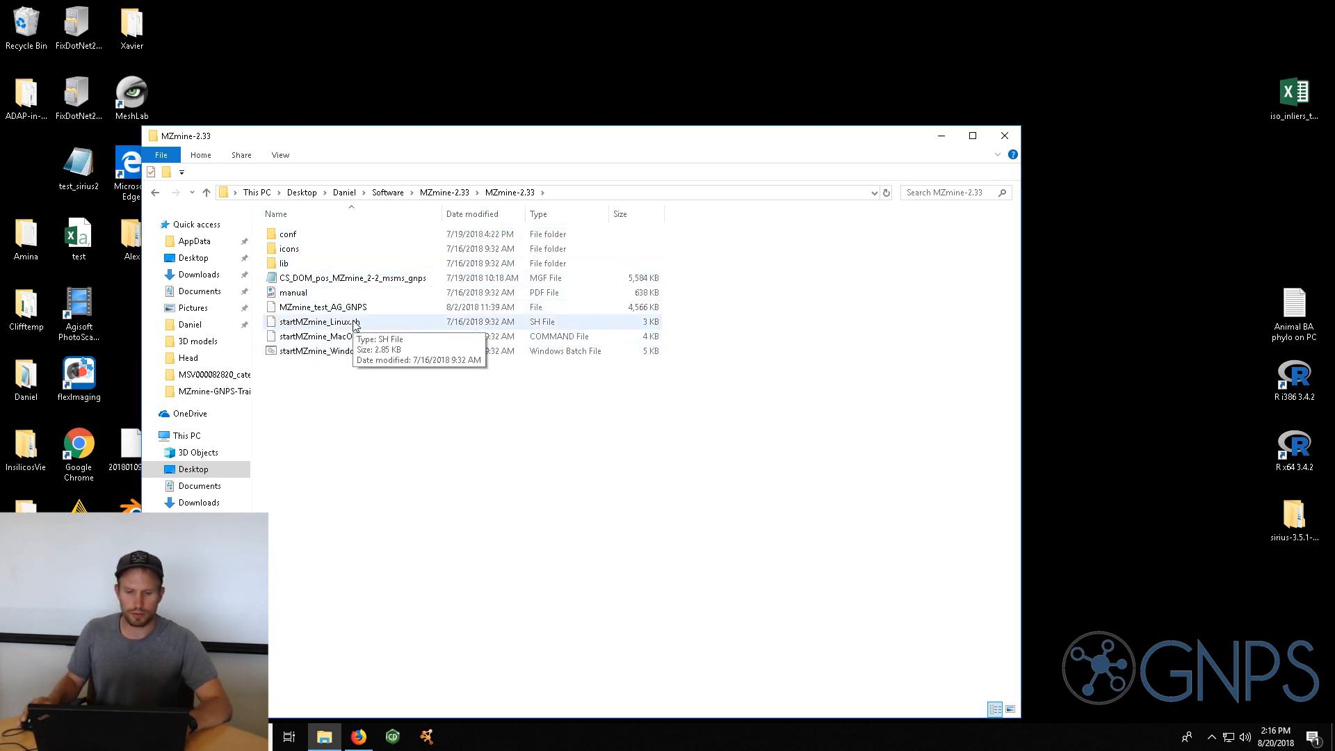
Launch MZmine 2.33 with the startMZmine_Windows batch file, allow it to run, and maximize its window
double_click(327, 355)
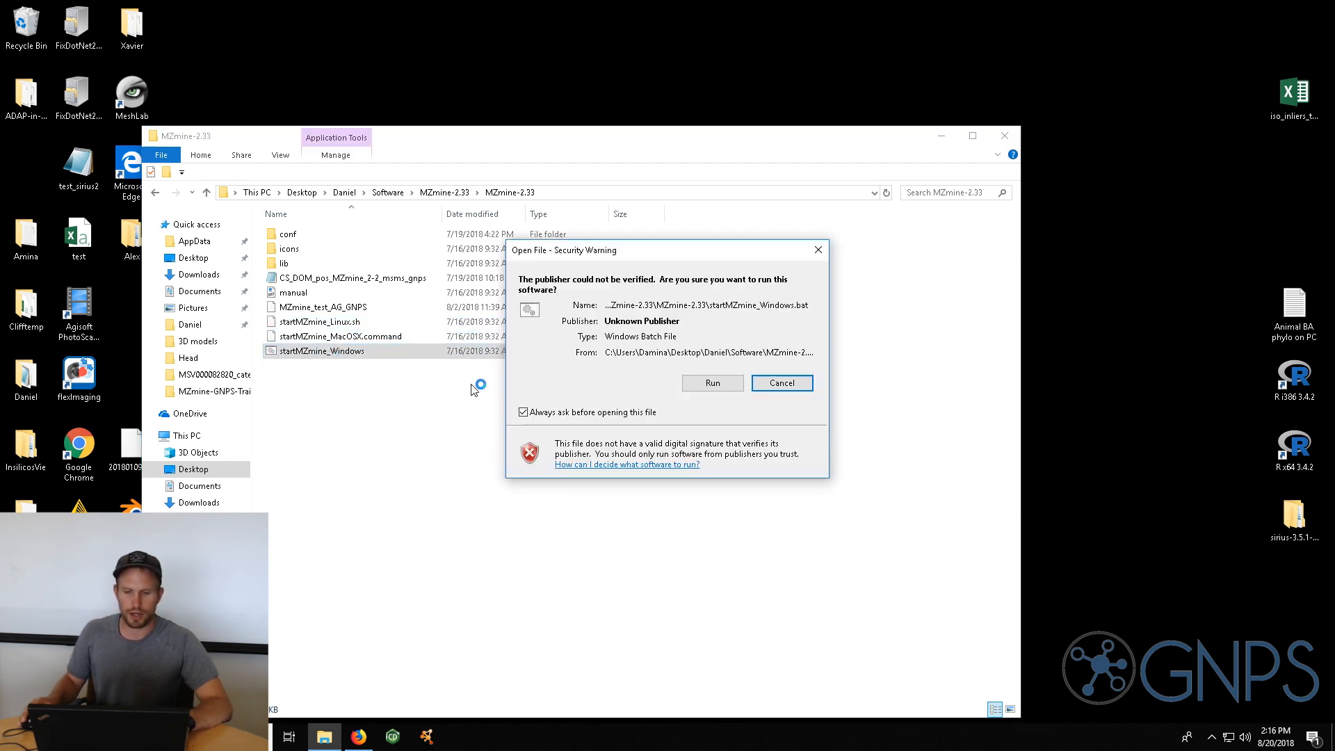
left_click(713, 383)
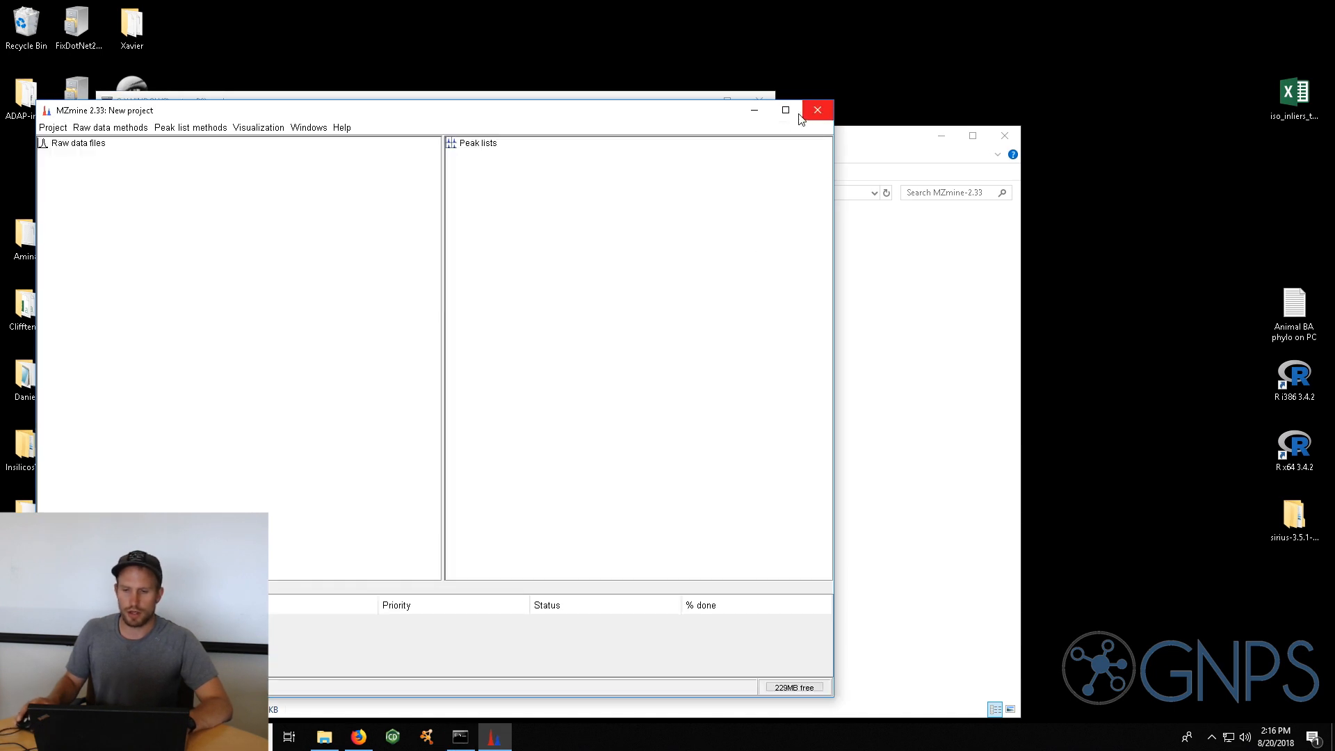
left_click(786, 110)
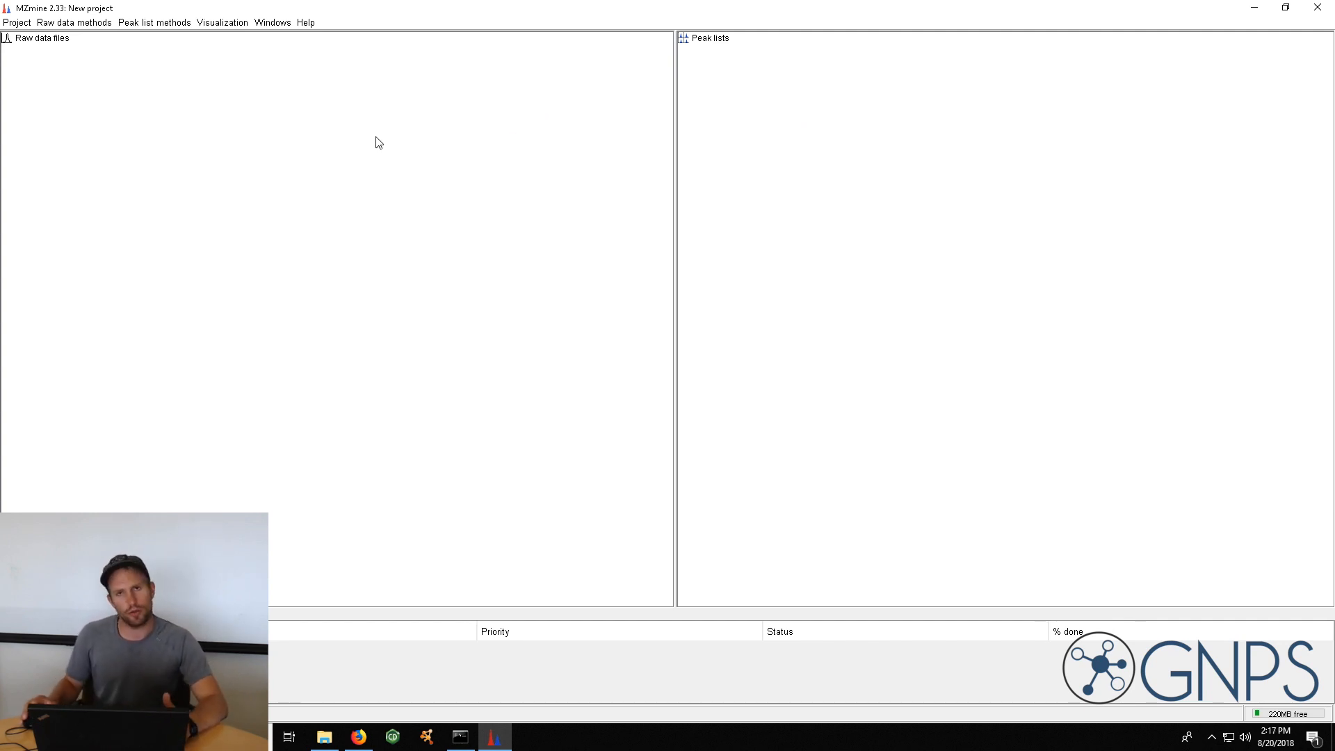
Import all mzXML raw data files from 10232_P4_RE4_01_476 through 31878_P1_RH3_01_131 in the MZmine-GNPS_tutorial-Video_AG_2018 folder
left_click(63, 22)
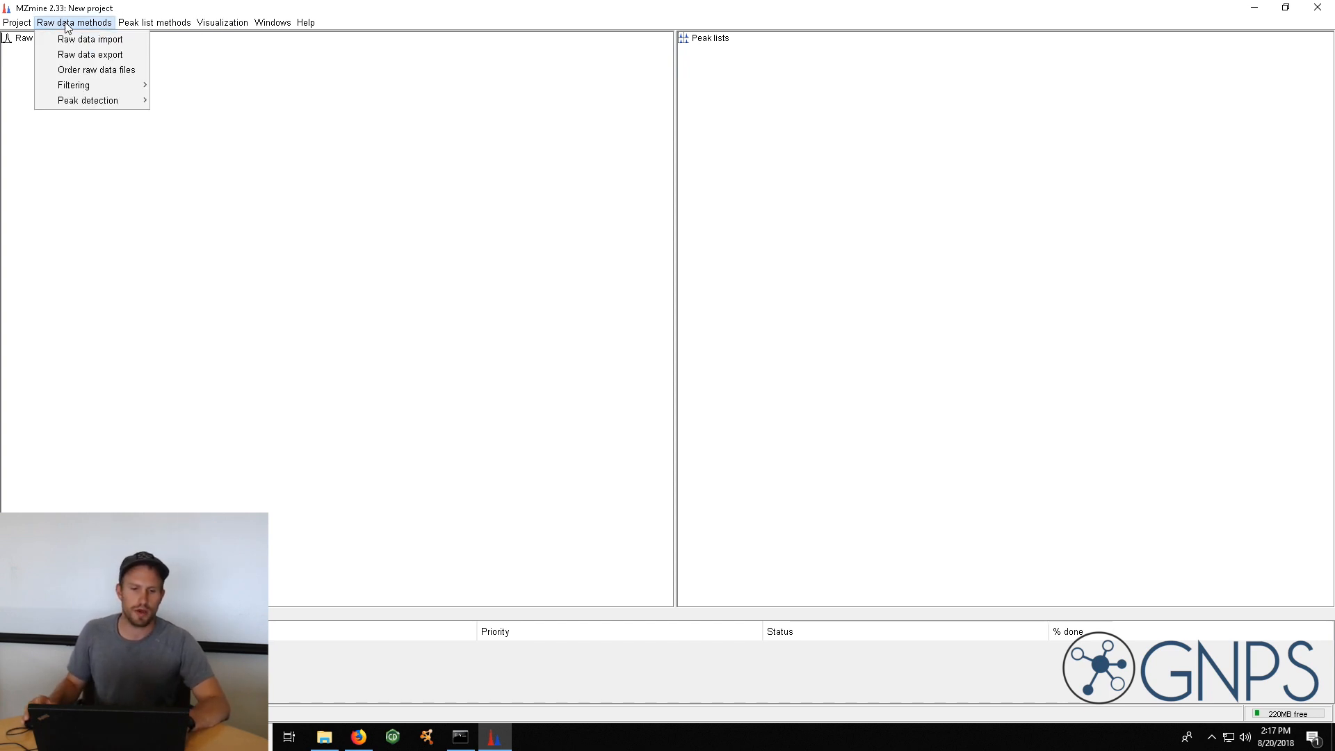
left_click(81, 40)
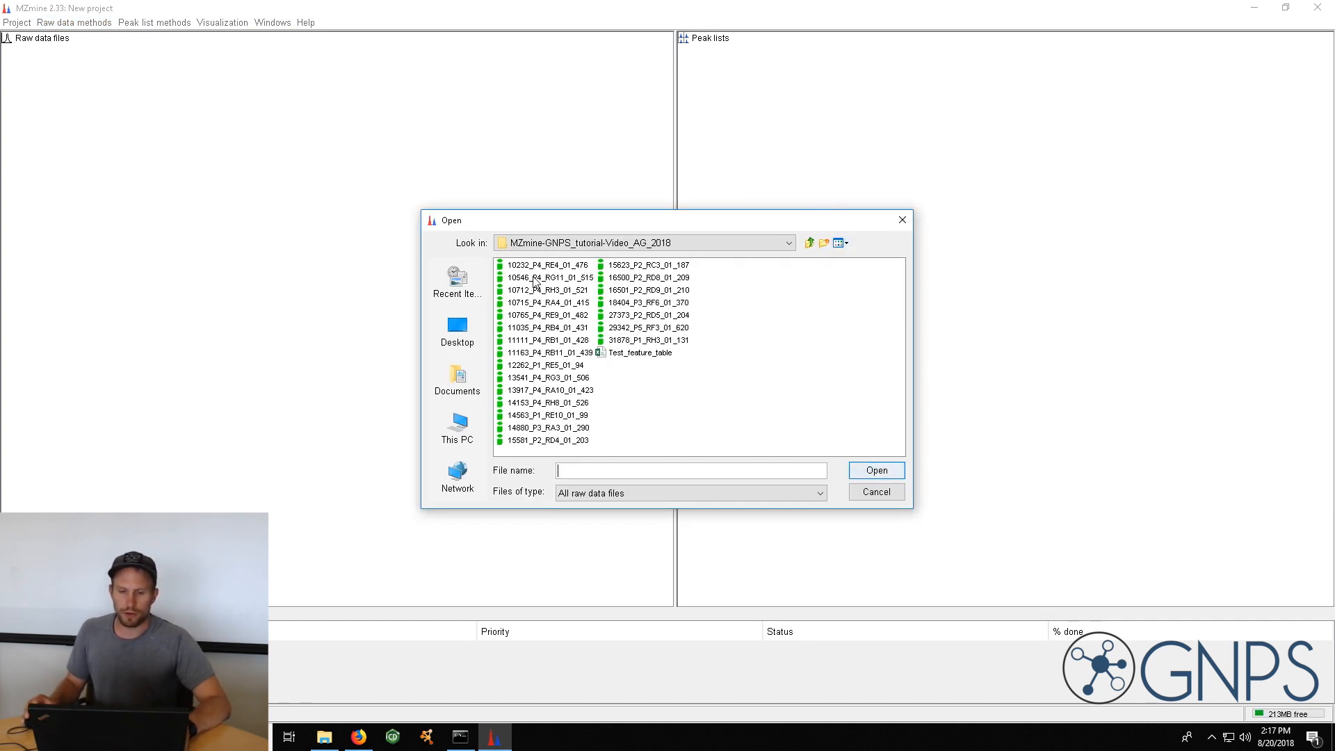
left_click(577, 266)
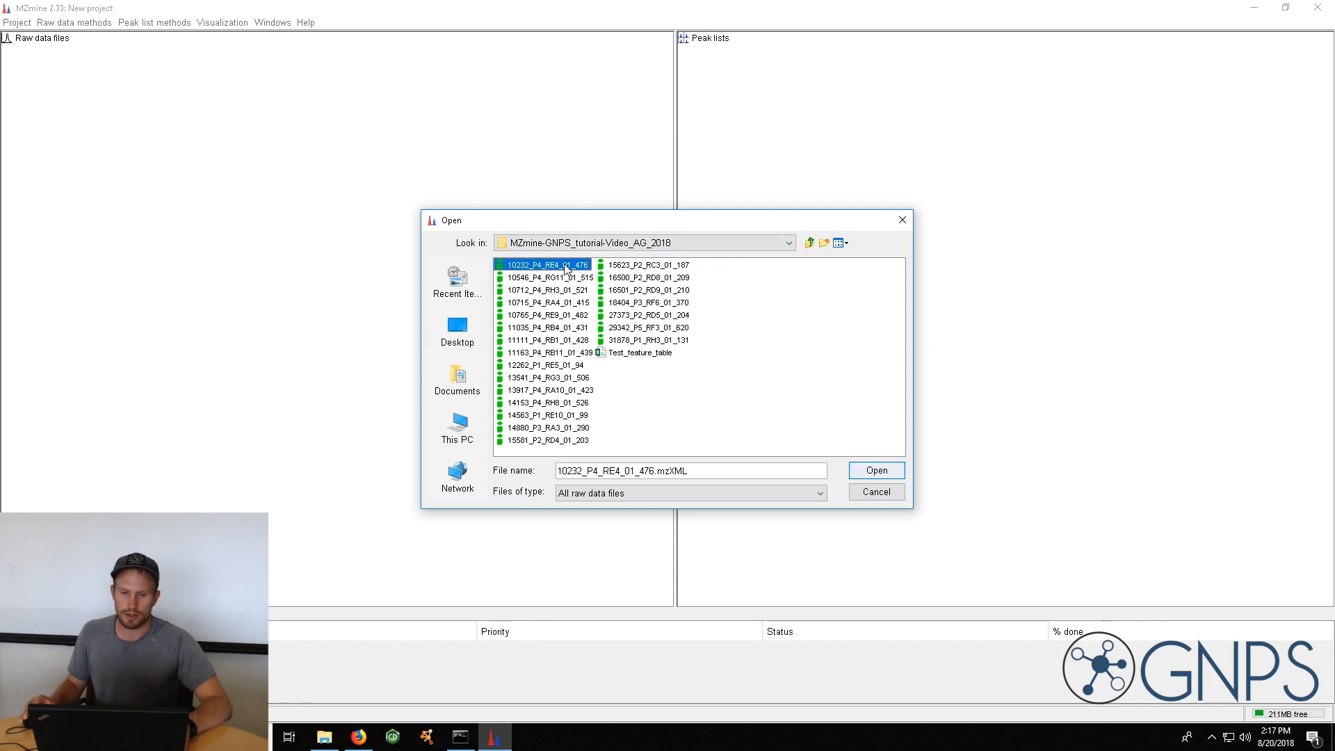
left_click(653, 340, "shift")
left_click(876, 472)
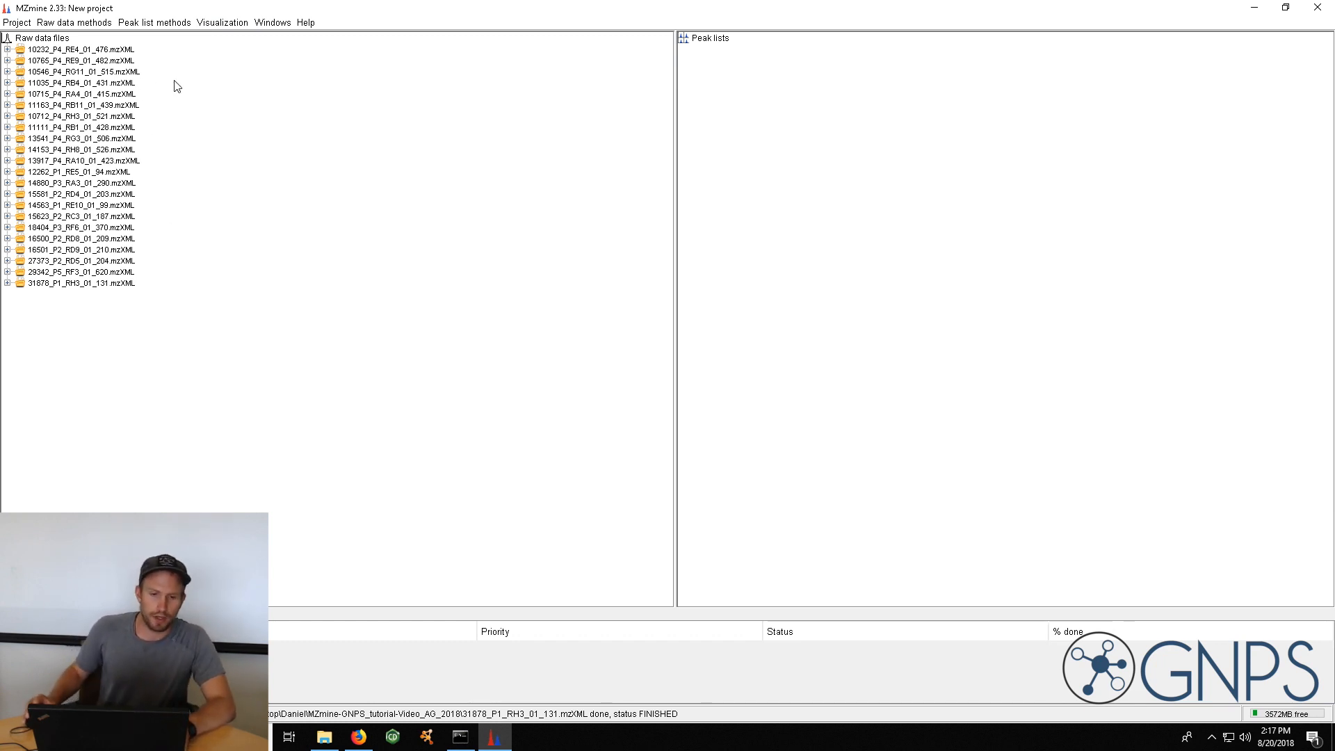
Start Mass detection for all raw data files and replace the existing scan filter with MS level 1
left_click(83, 27)
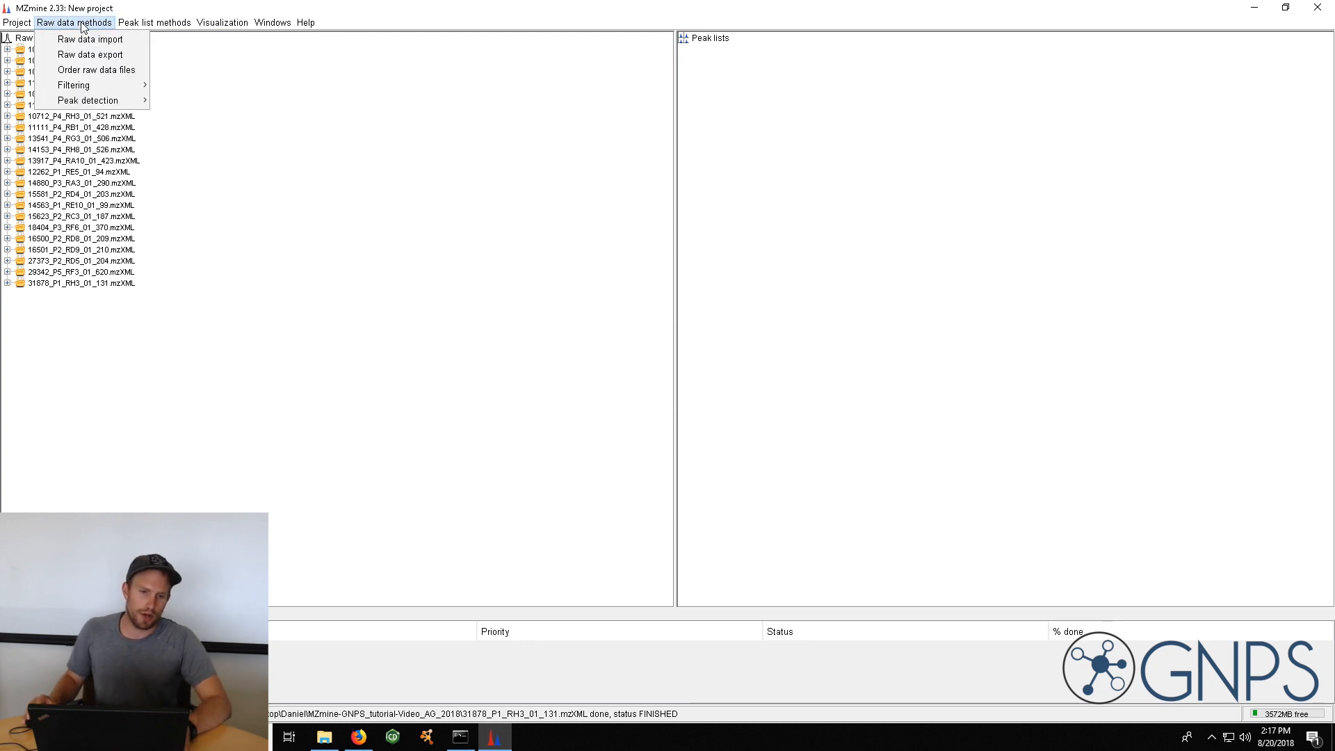
mouse_move(94, 100)
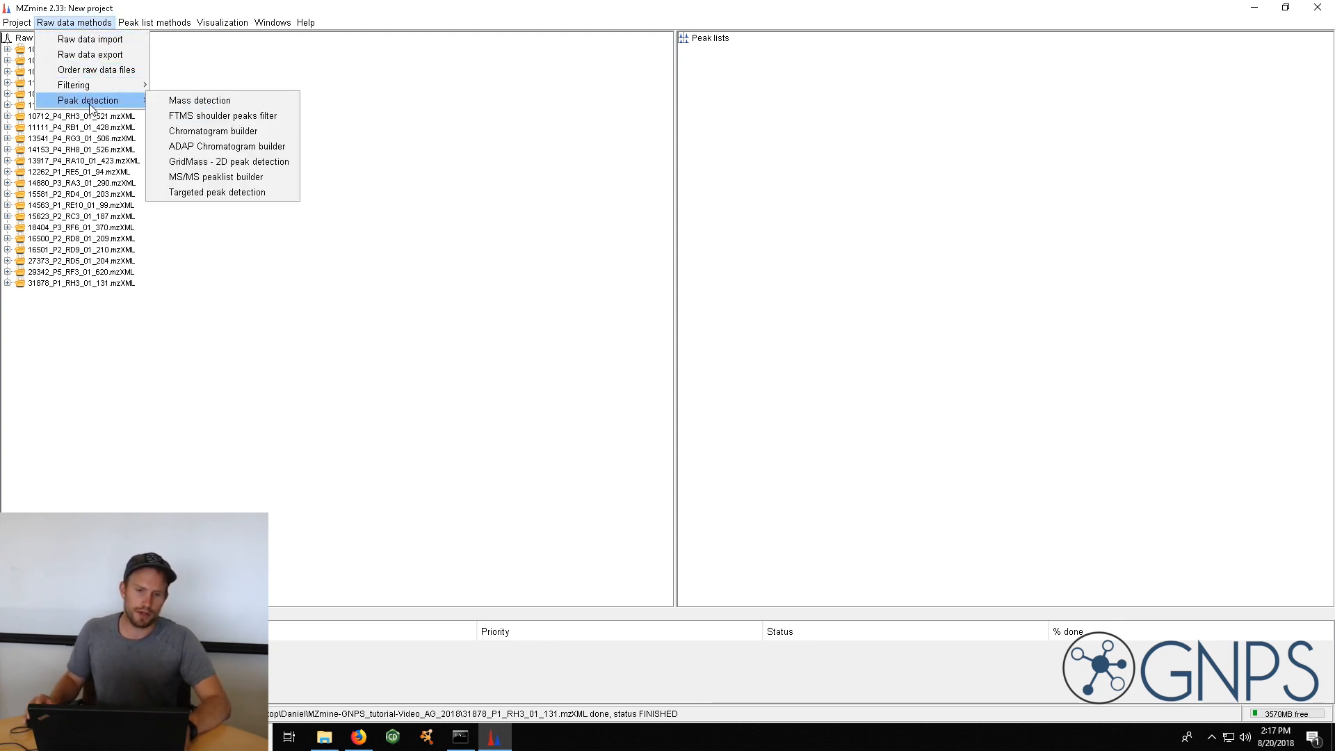
left_click(230, 102)
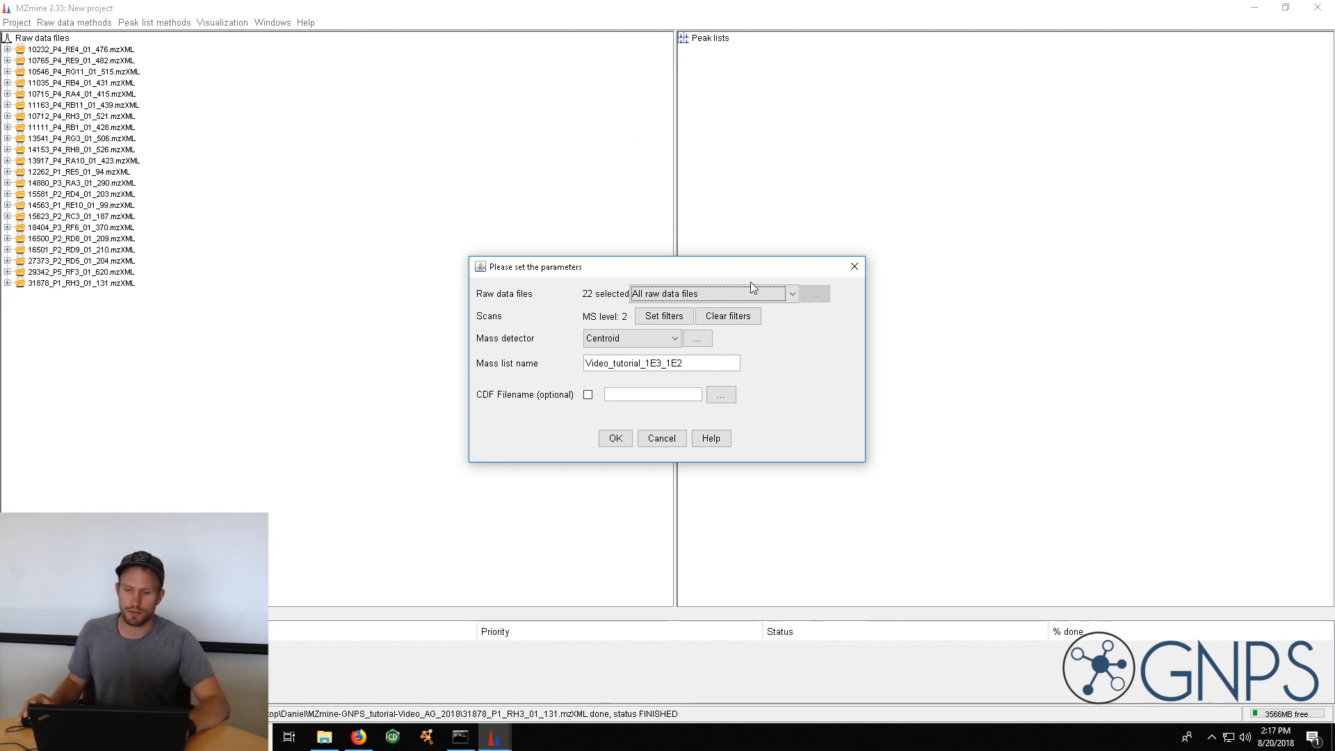
left_click(714, 323)
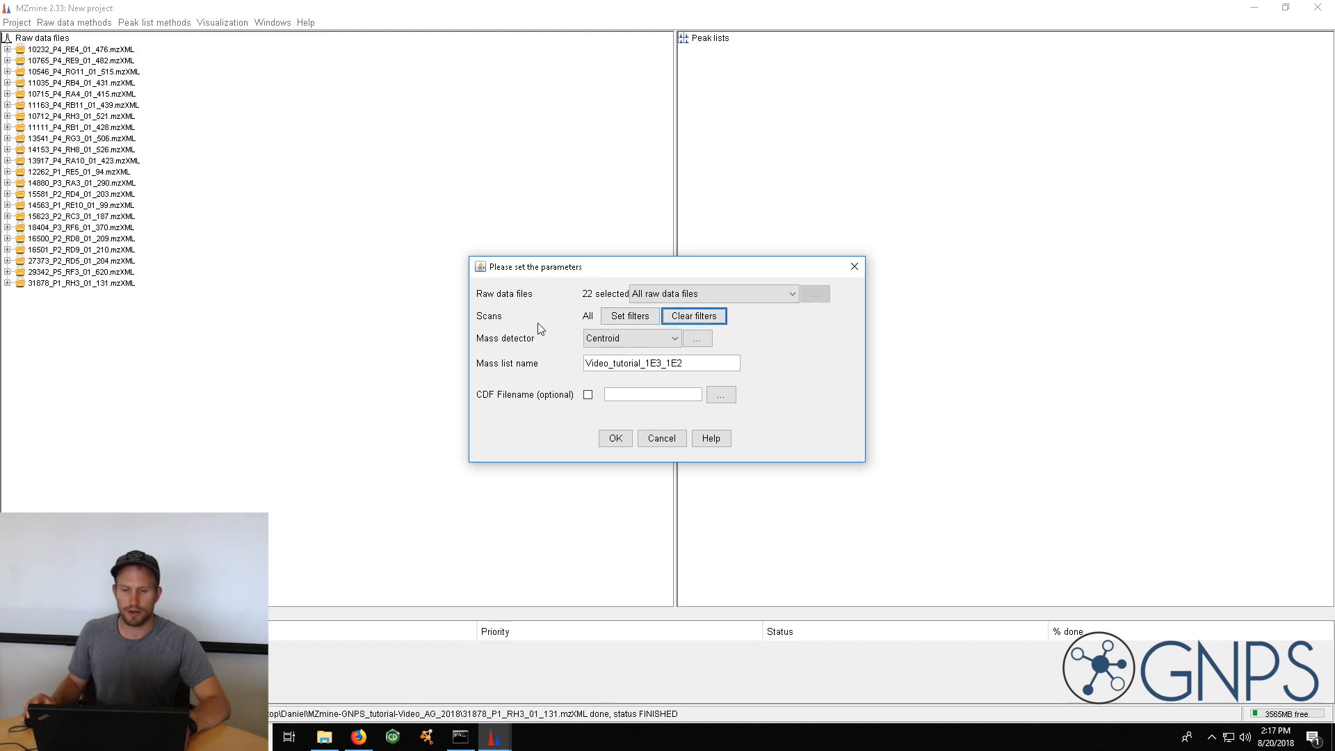
left_click(616, 320)
left_click(591, 343)
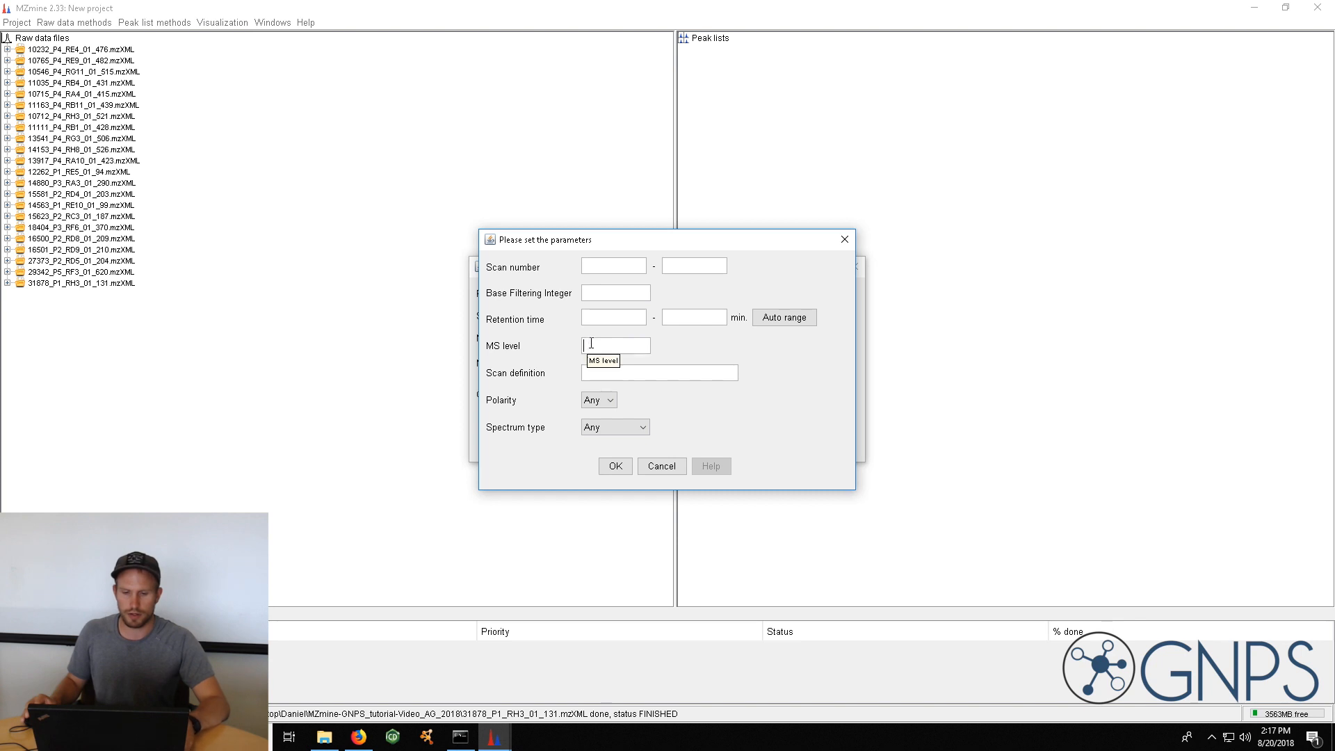
type("1")
left_click(615, 465)
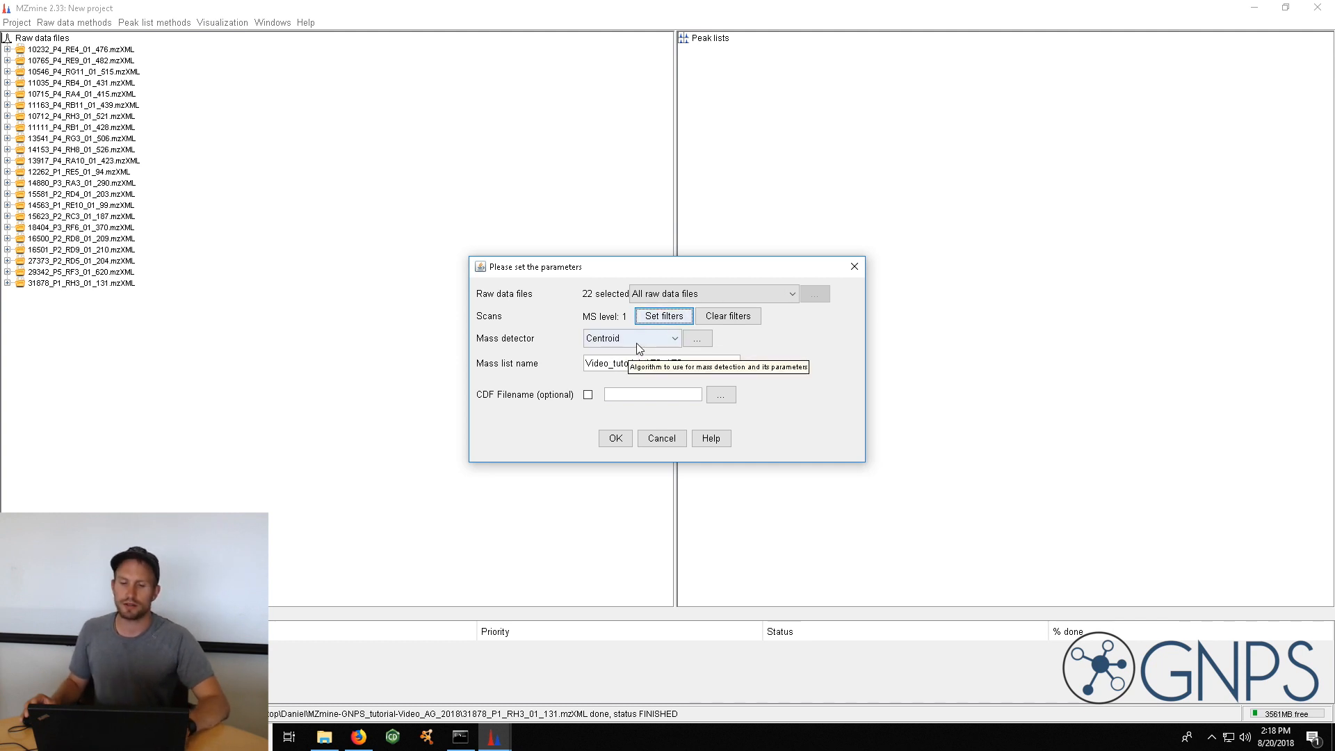
Keep Centroid as the mass detector and set its noise level to 1.0E3
left_click(675, 338)
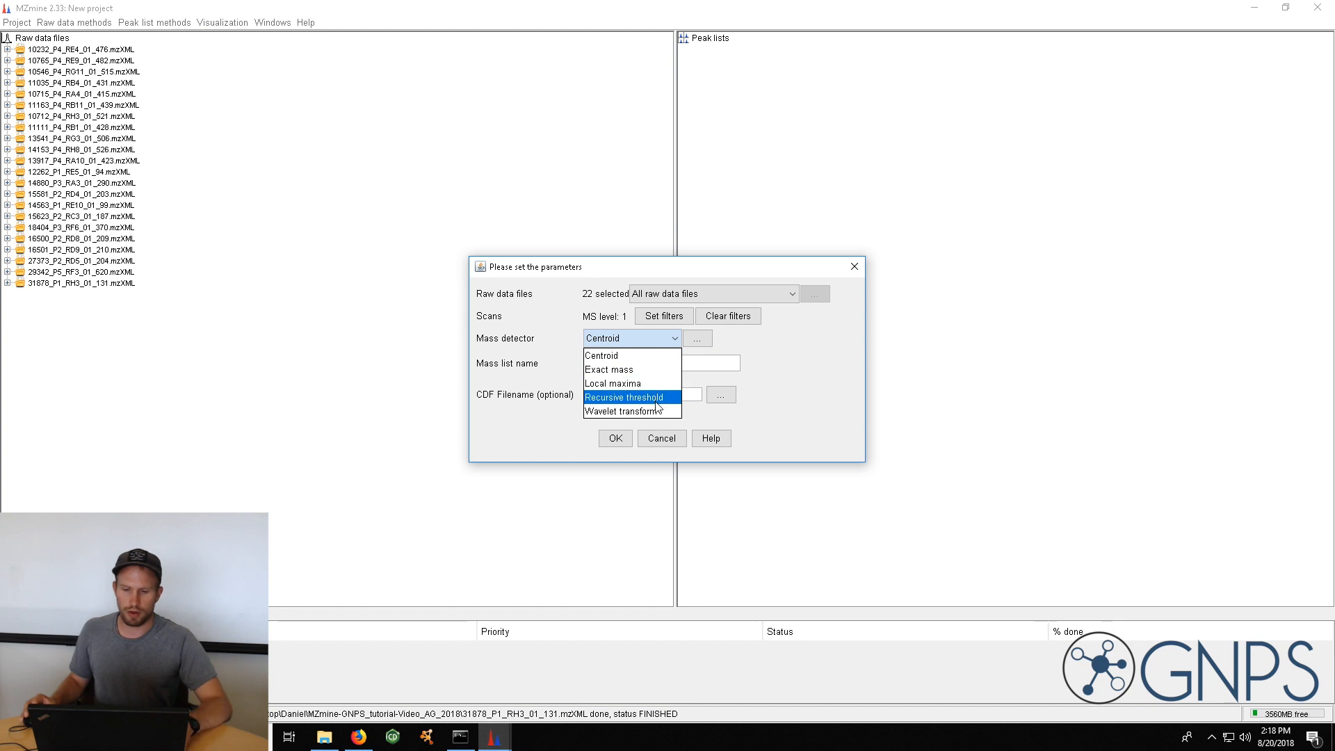
left_click(748, 338)
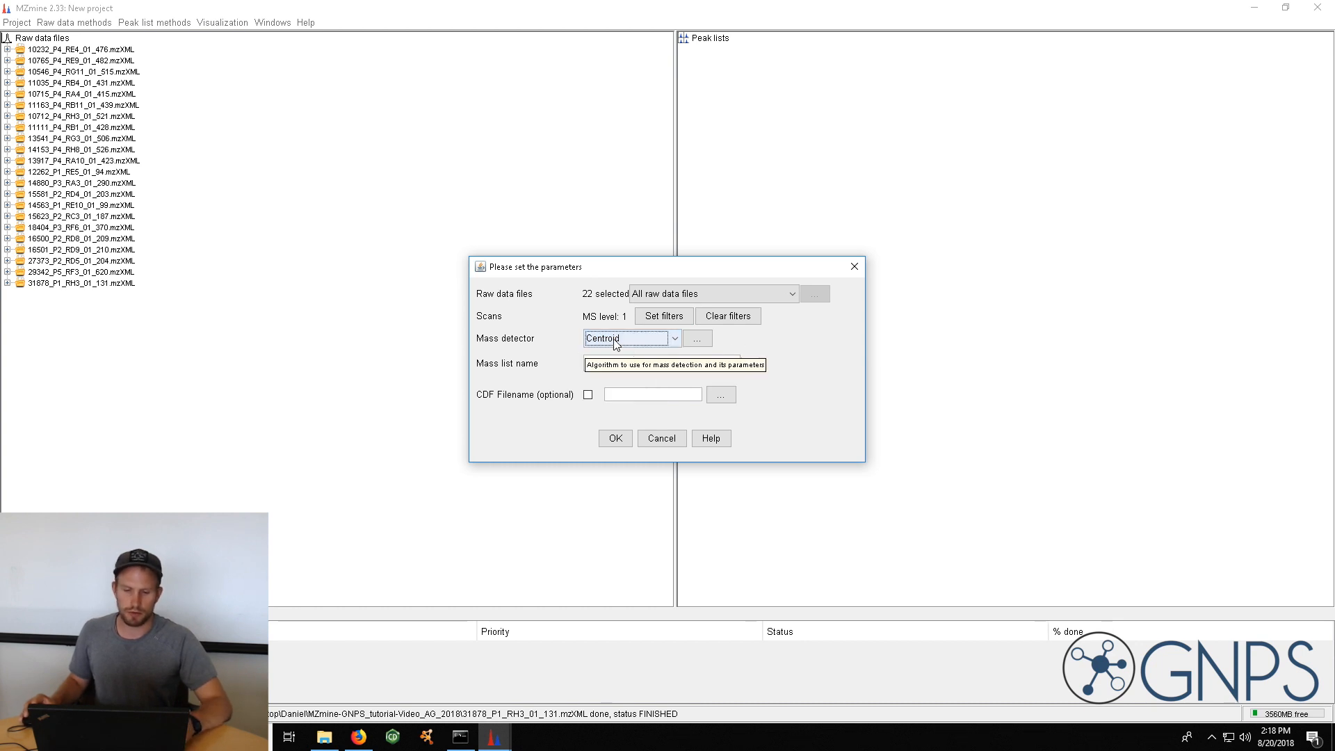
left_click(698, 339)
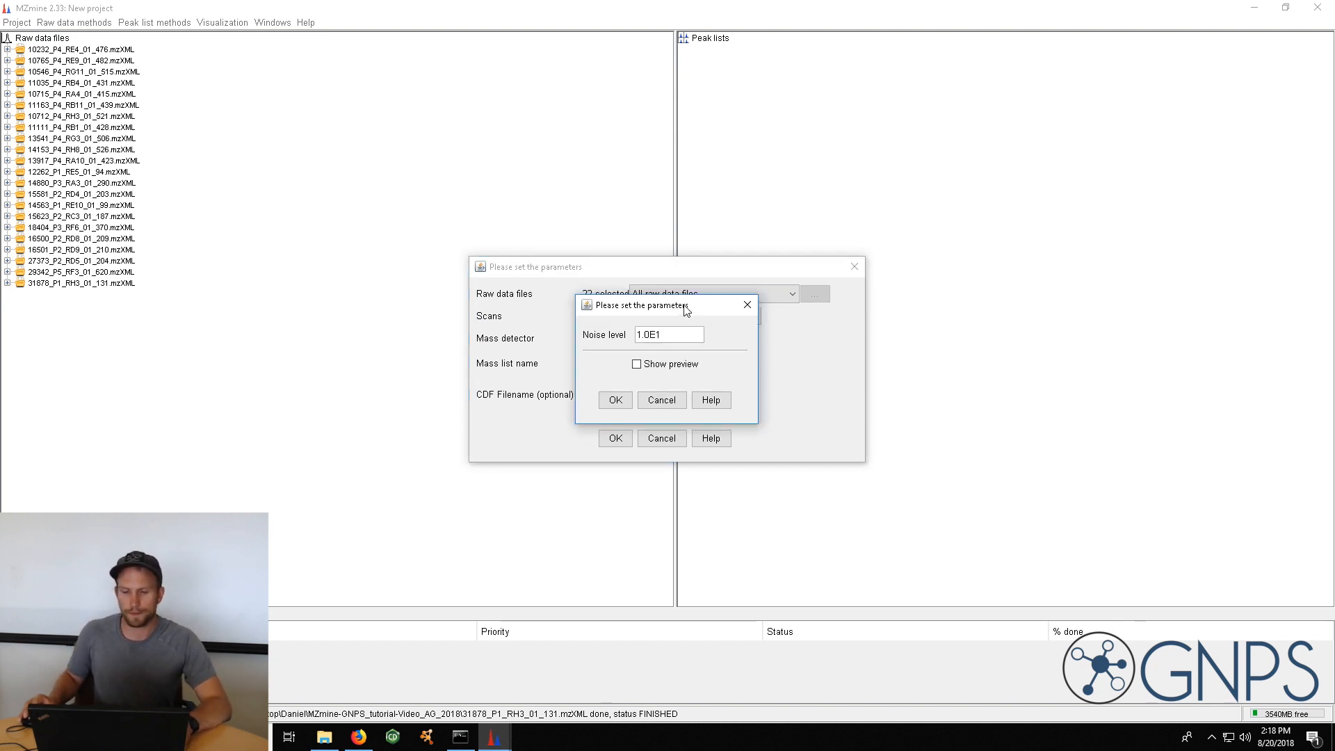
left_click_drag(688, 308, 591, 186)
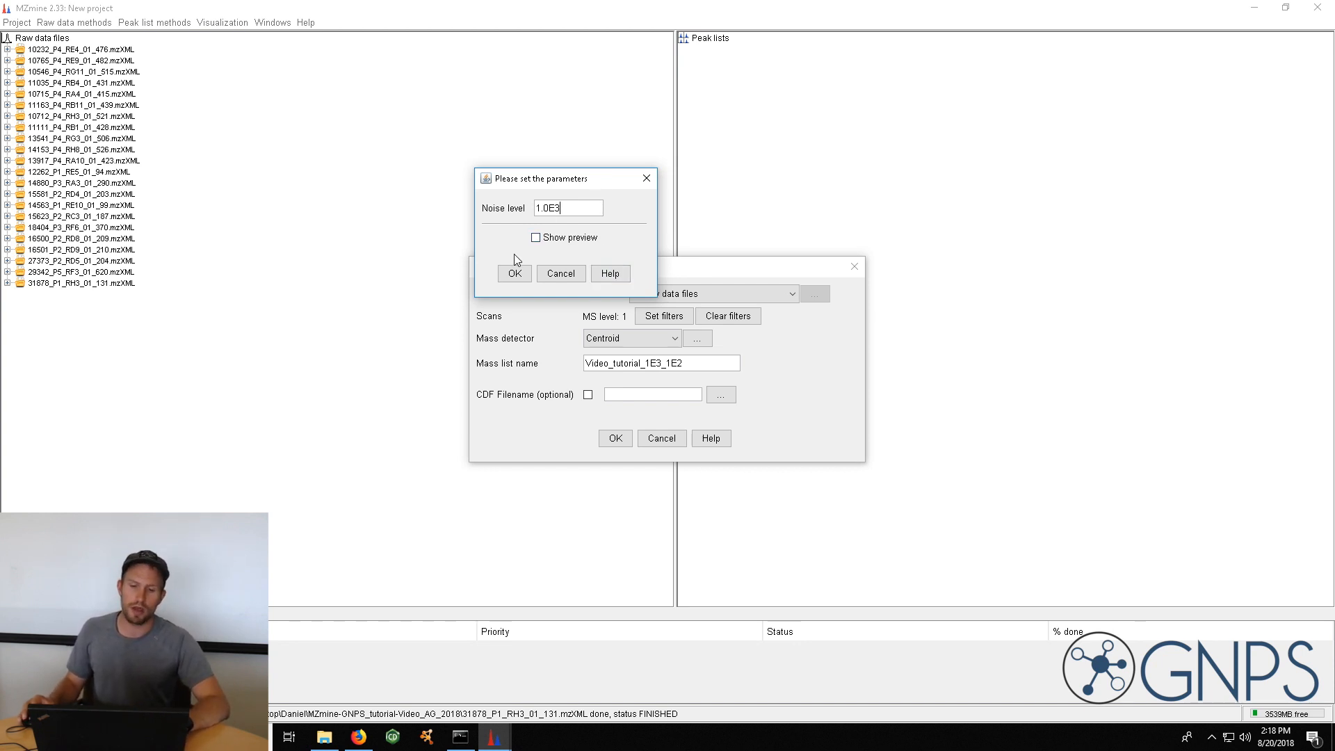
Enable the mass detection preview for 10232_P4_RE4_01_476.mzXML and display scan number 2704
left_click(536, 238)
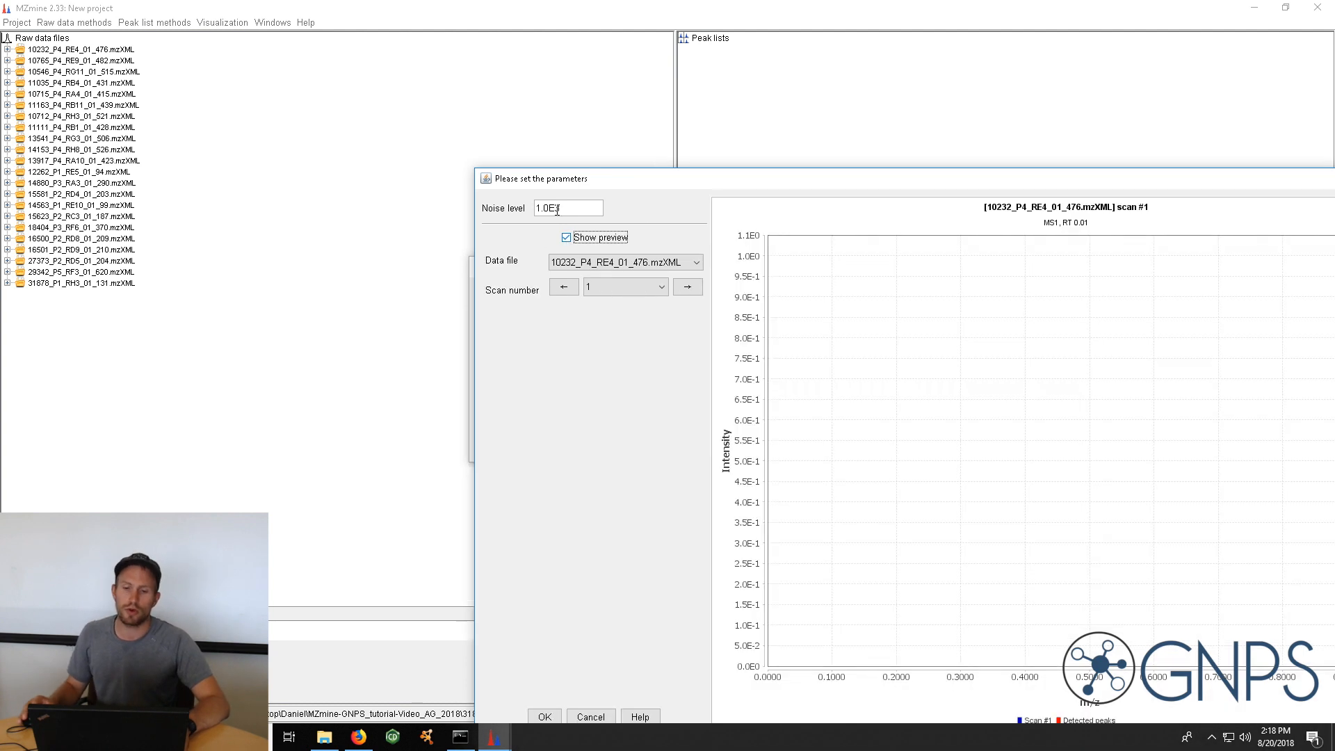
left_click_drag(583, 187, 269, 71)
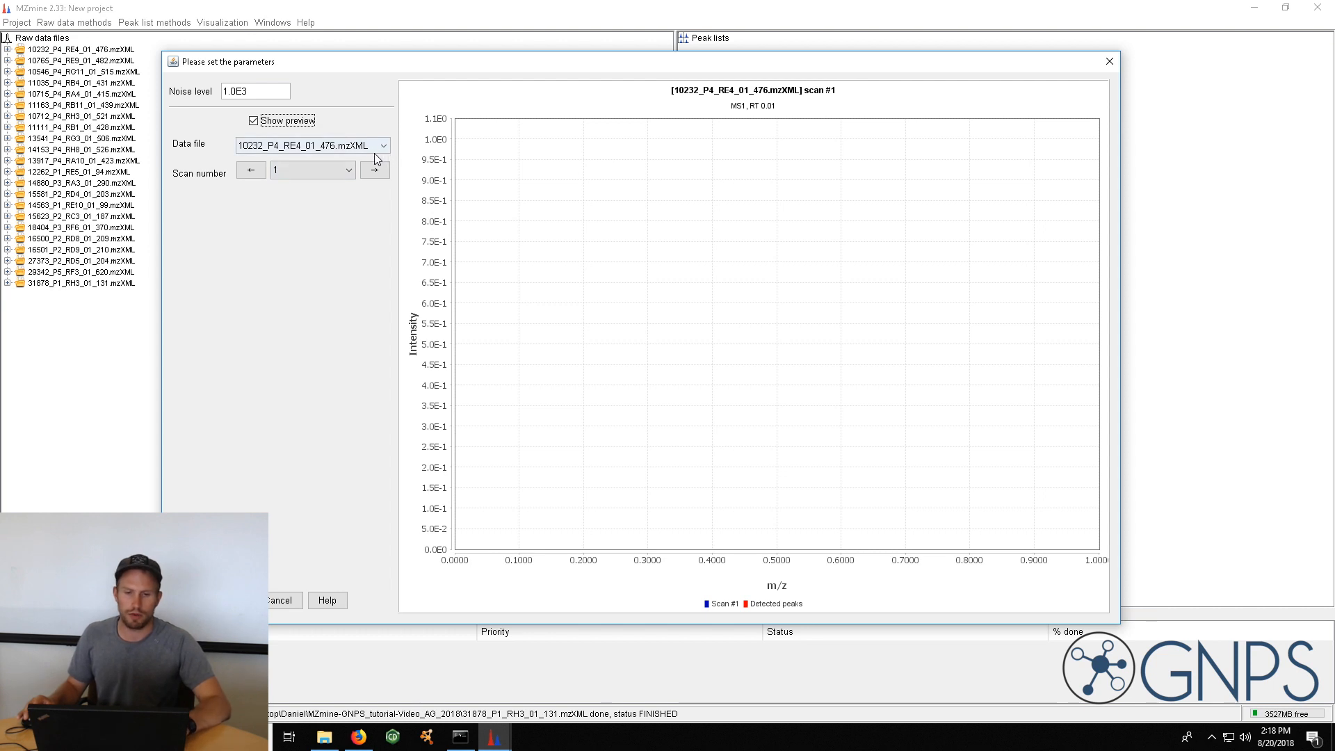
left_click(349, 171)
left_click_drag(349, 196, 348, 237)
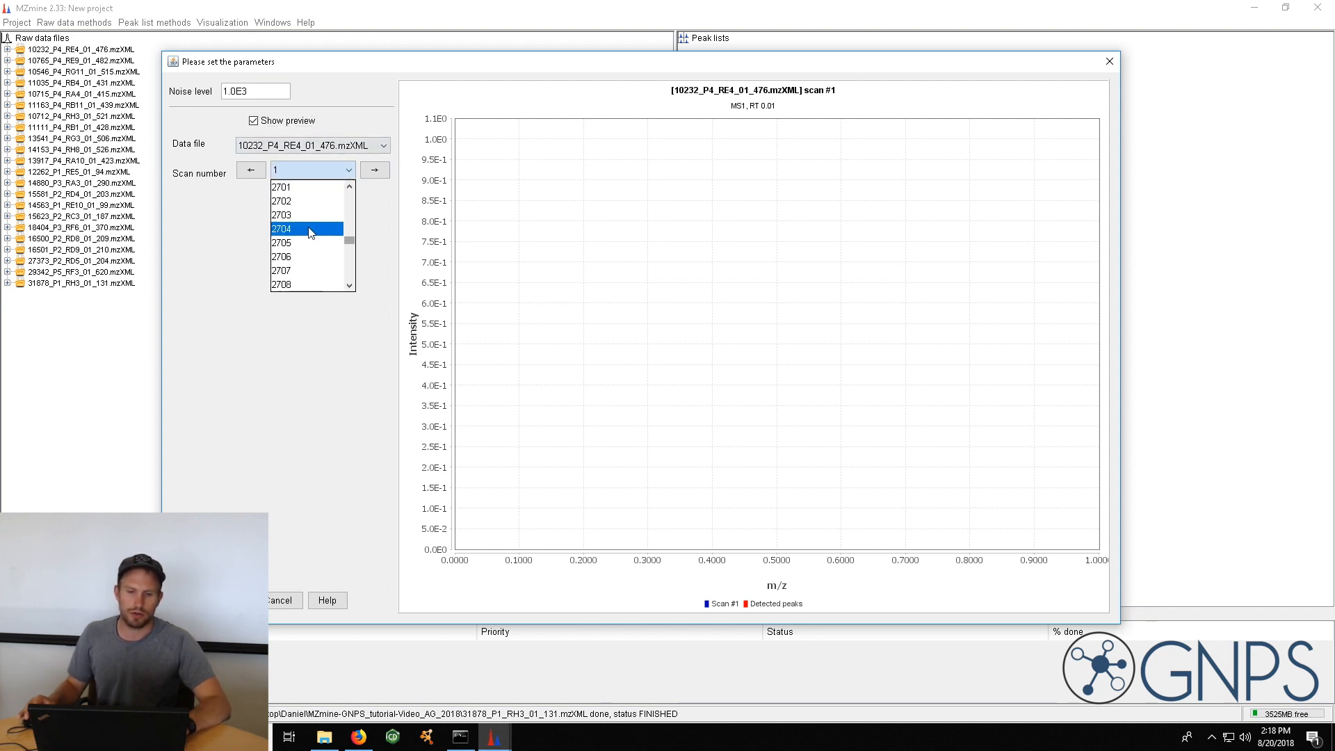
left_click(309, 233)
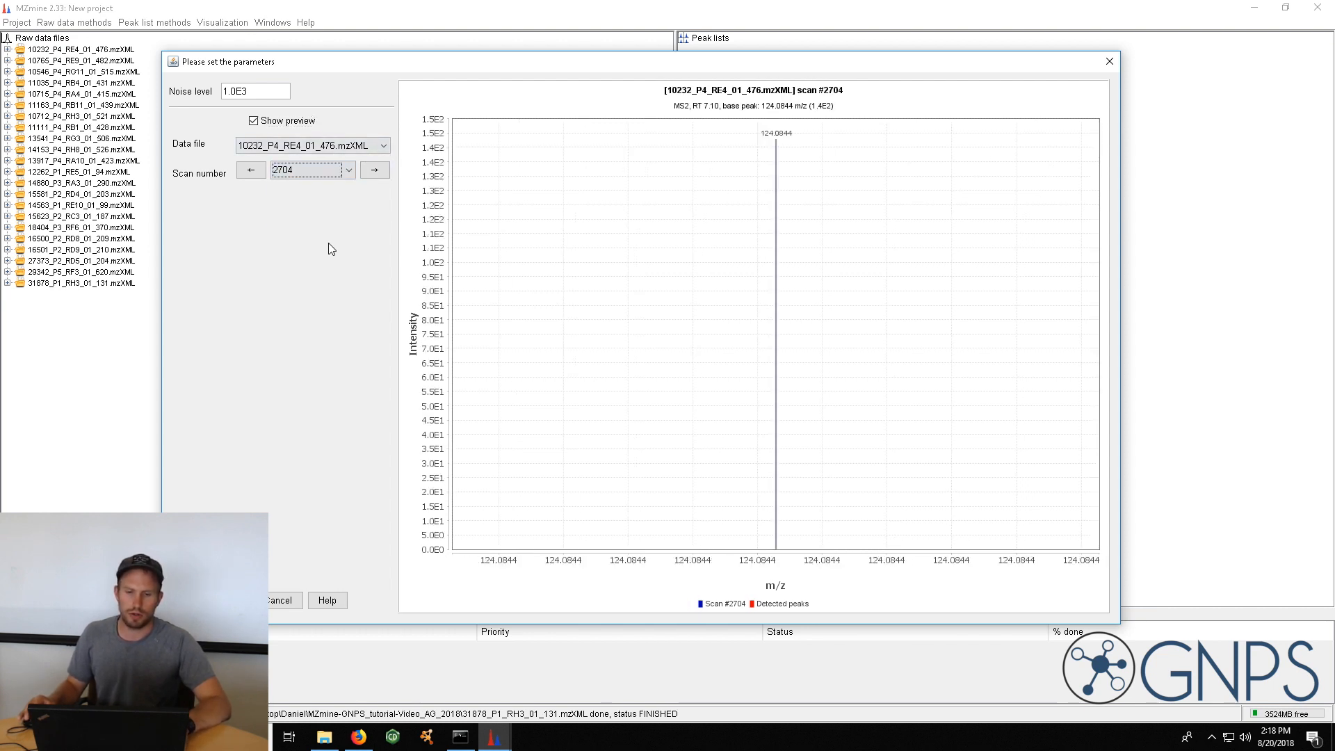
Advance the mass detection preview scan by scan from 2704 to the MS1 scan 2709
left_click(375, 171)
left_click(376, 171)
left_click(376, 171)
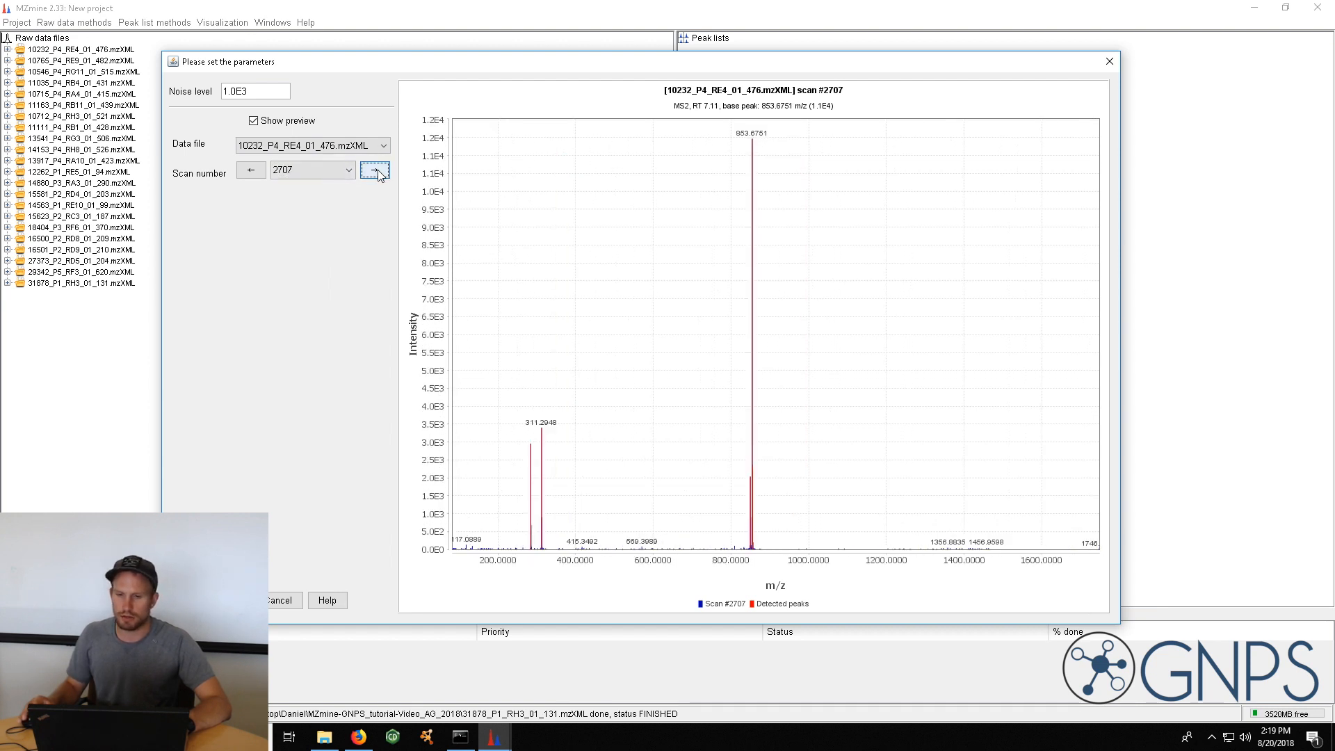
left_click(376, 171)
left_click(376, 171)
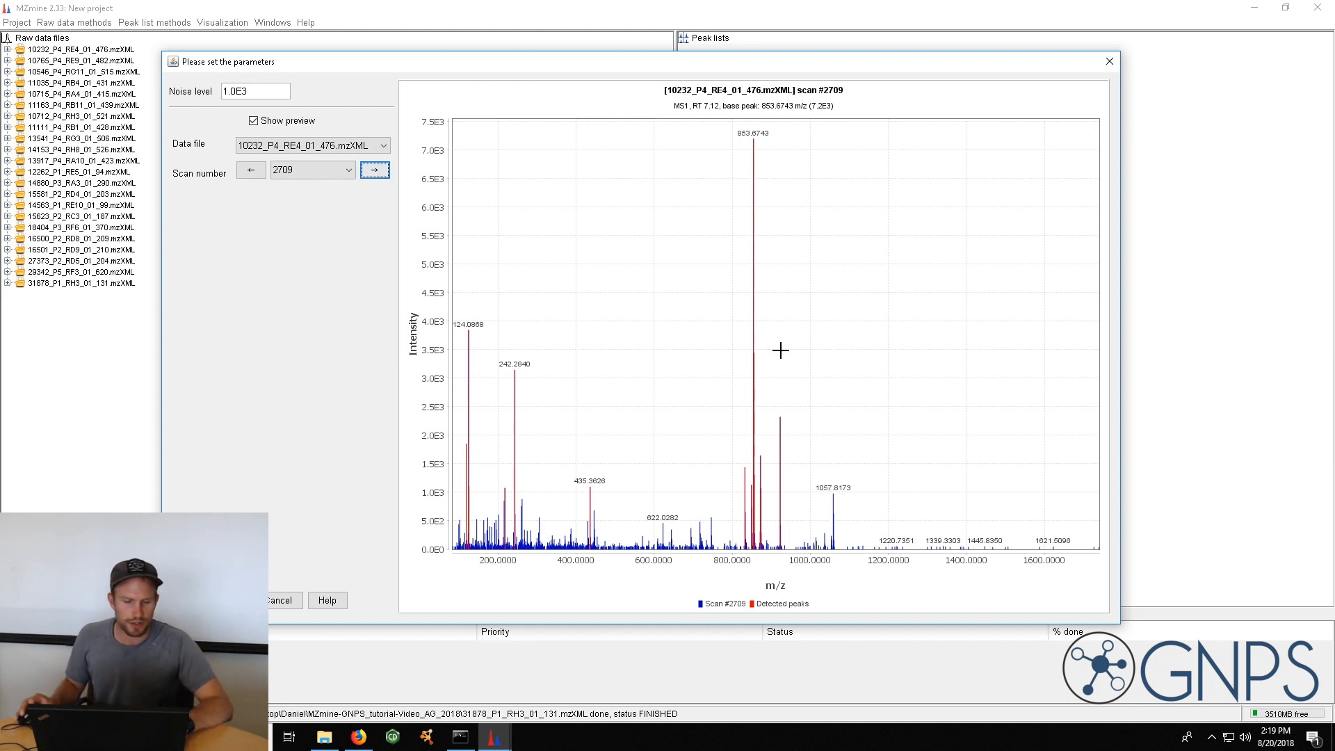
Try noise levels 1.0E2 and 1.0E1 on scan 2709 to compare which signals are detected
left_click(247, 89)
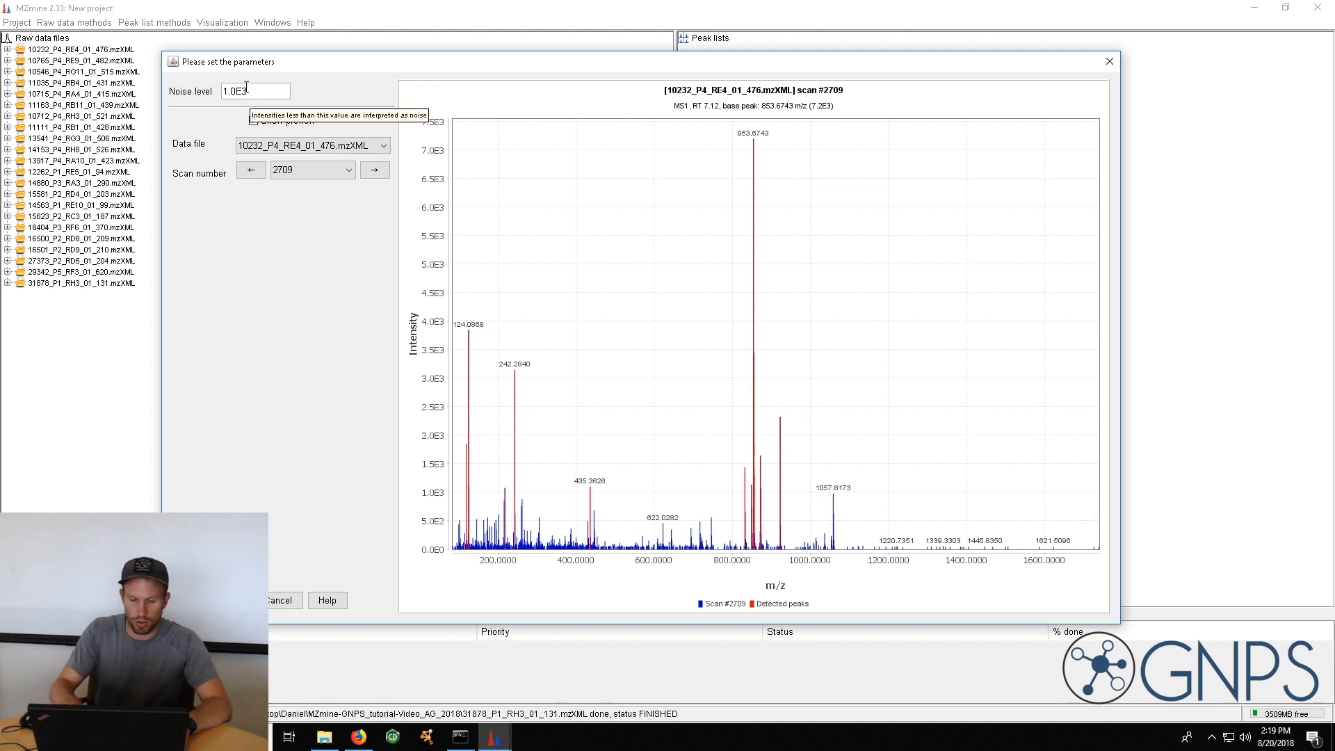
key("BackSpace")
type("2")
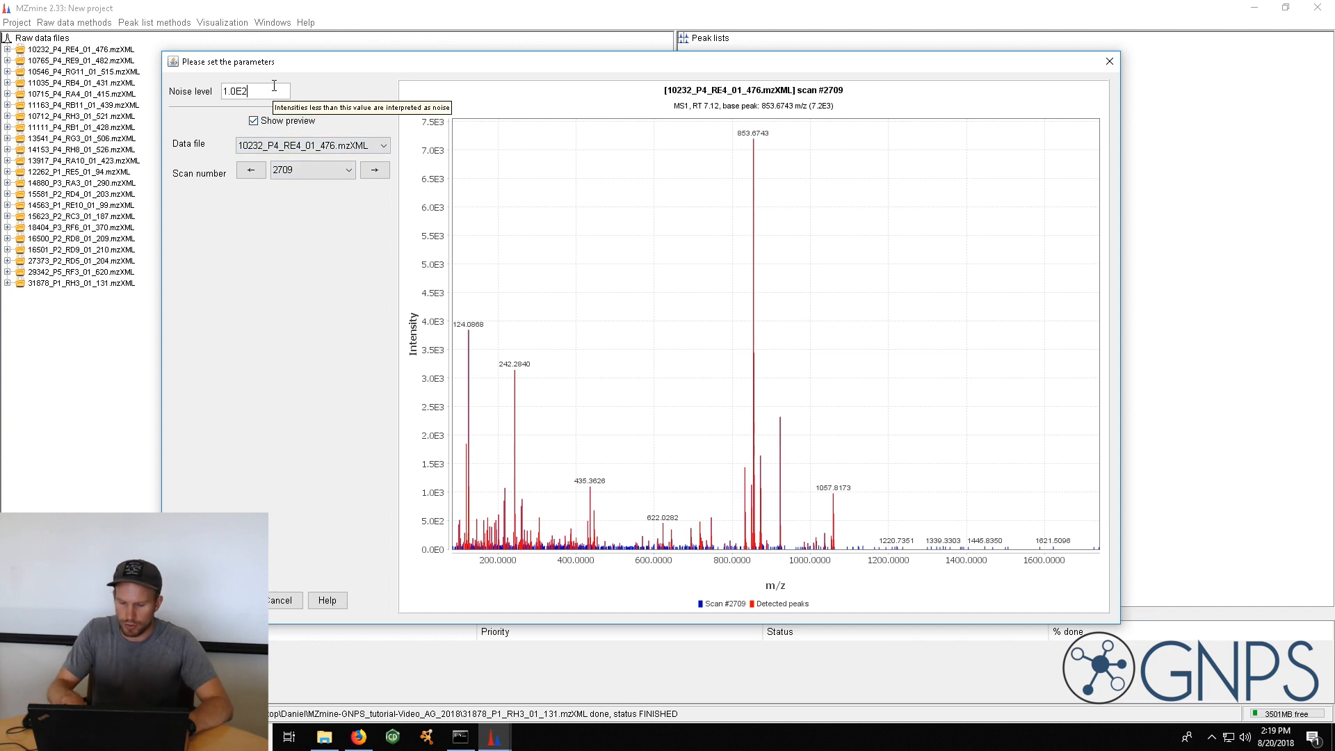
key("BackSpace")
type("1.0E")
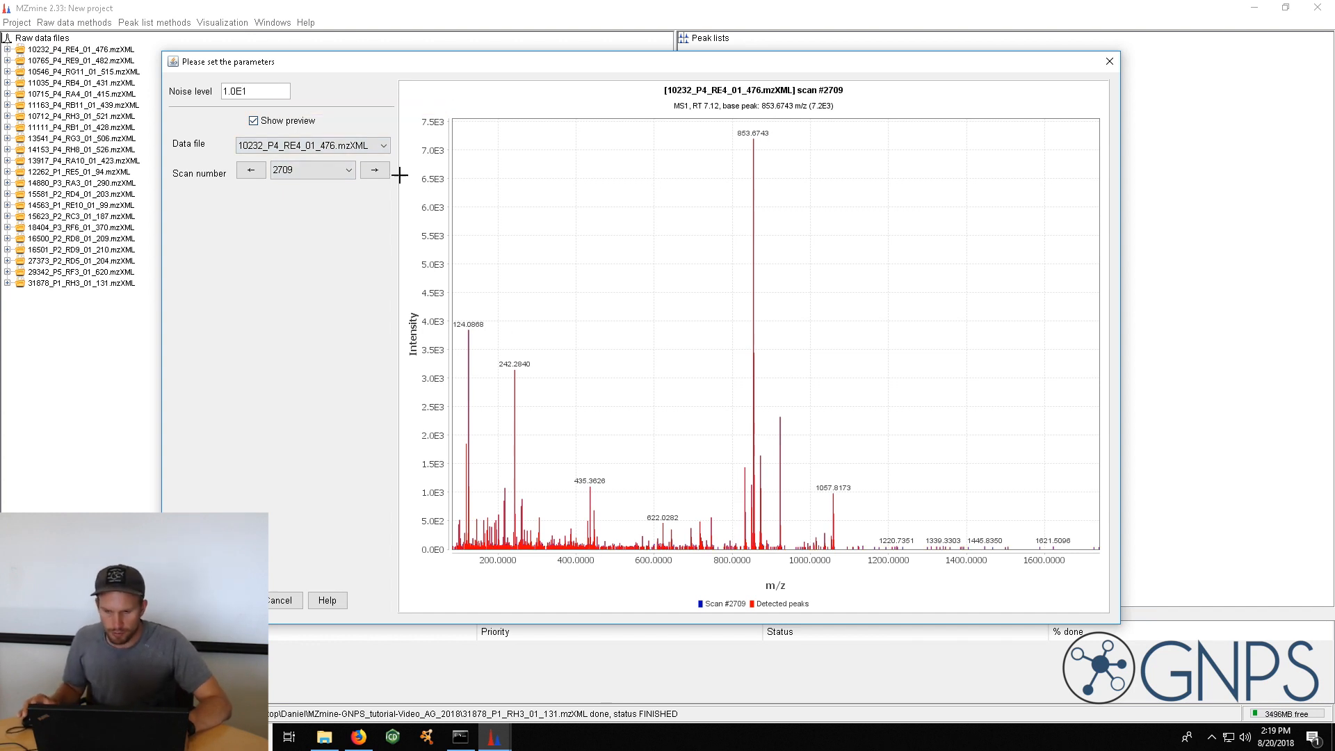
type("2")
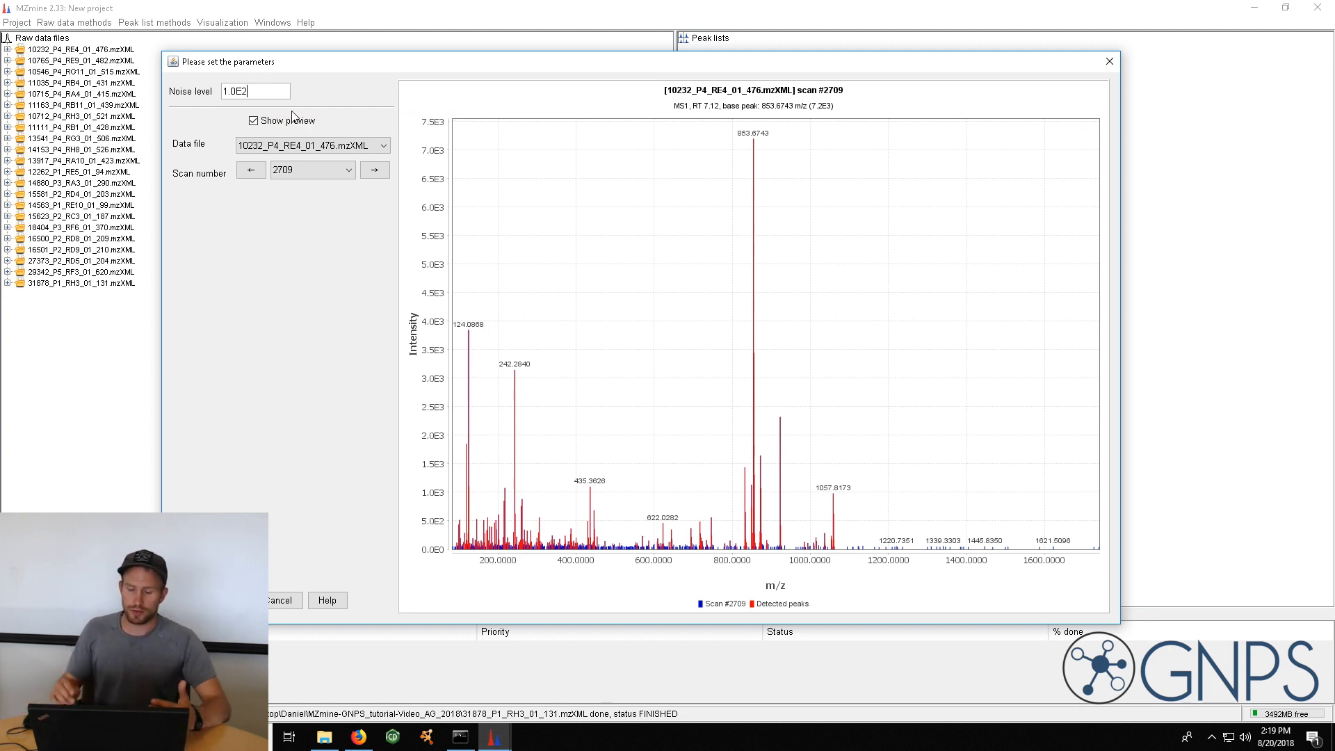
Set the noise level to 1.0E3 and accept the Centroid detector settings
key("BackSpace")
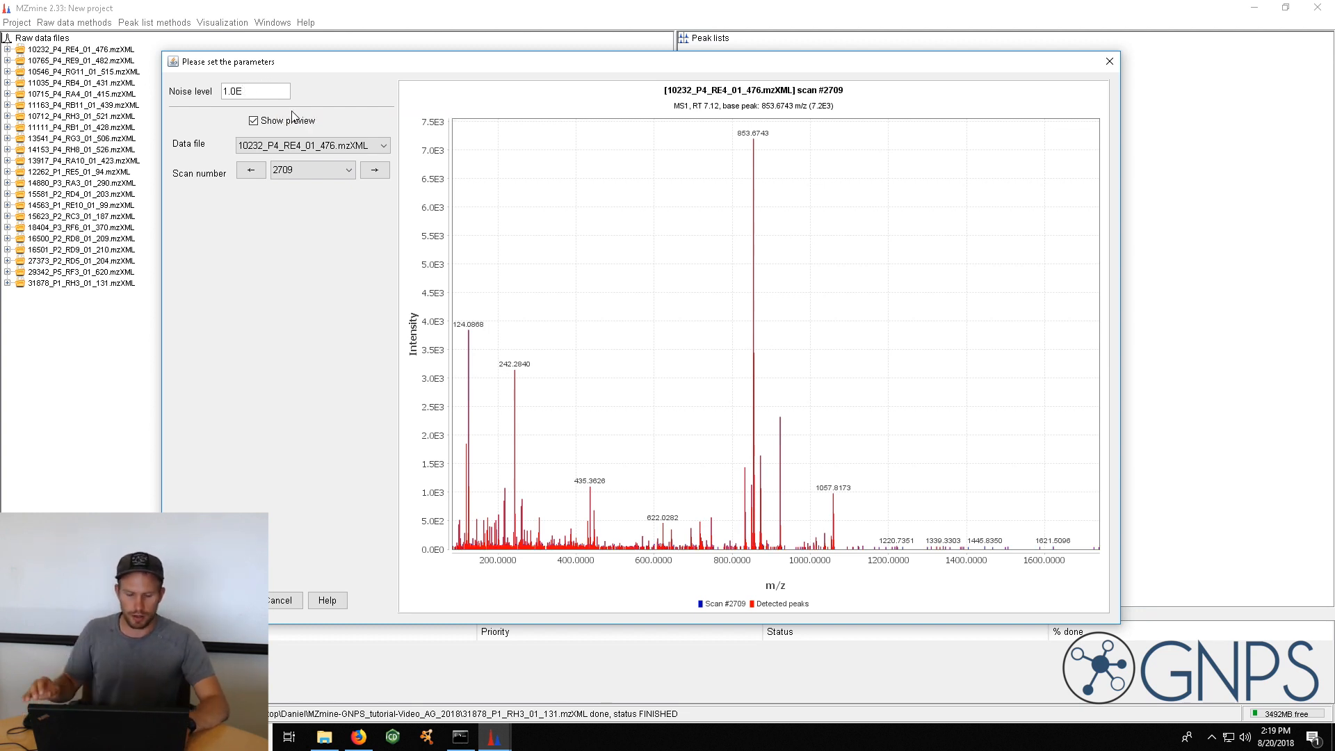
type("3")
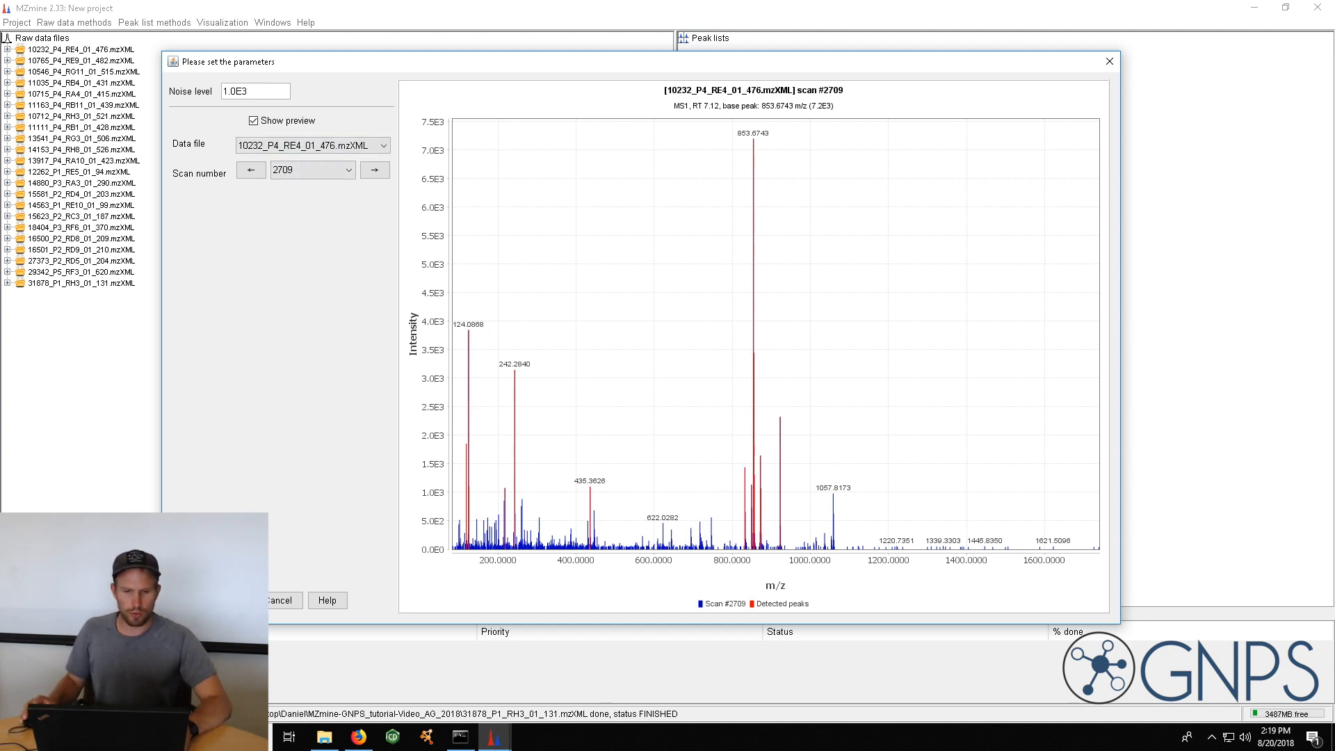
key("Return")
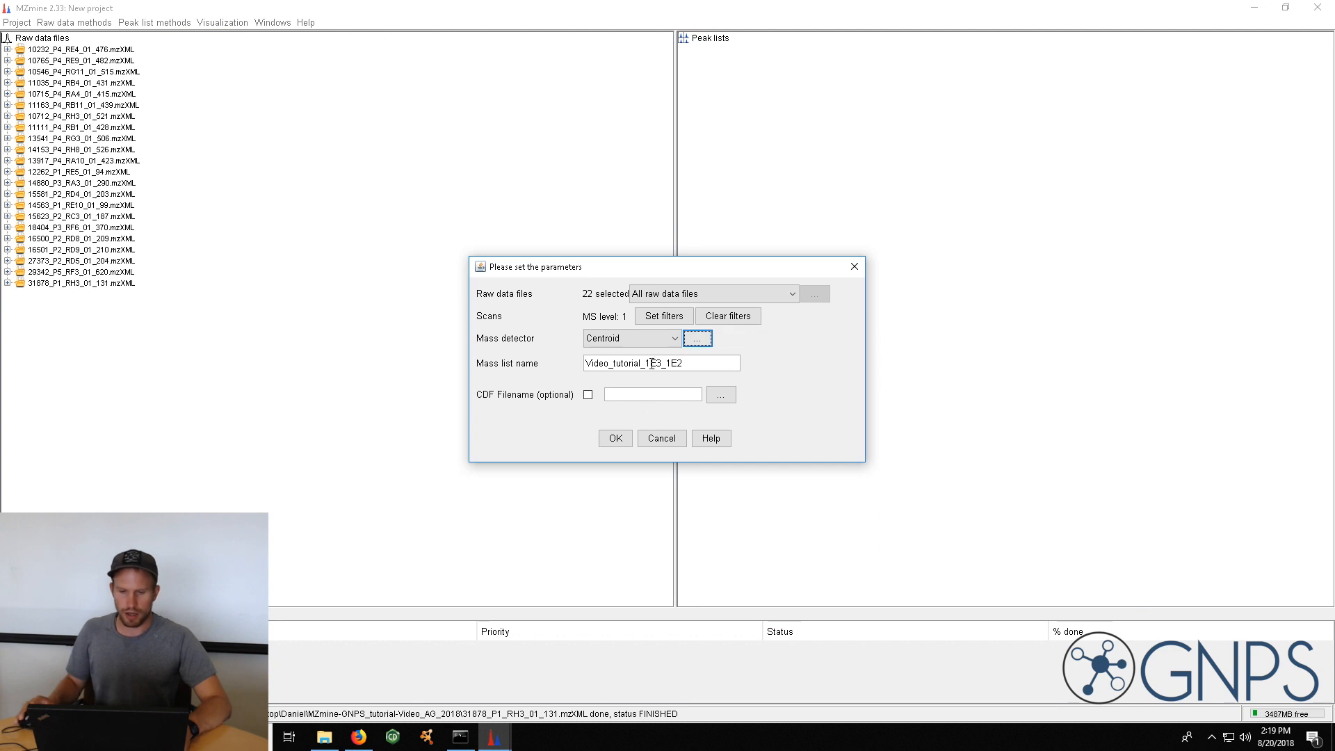
Name the mass list Video_tutorial_1E3_1E1 and run the MS level 1 mass detection
left_click_drag(597, 361, 684, 362)
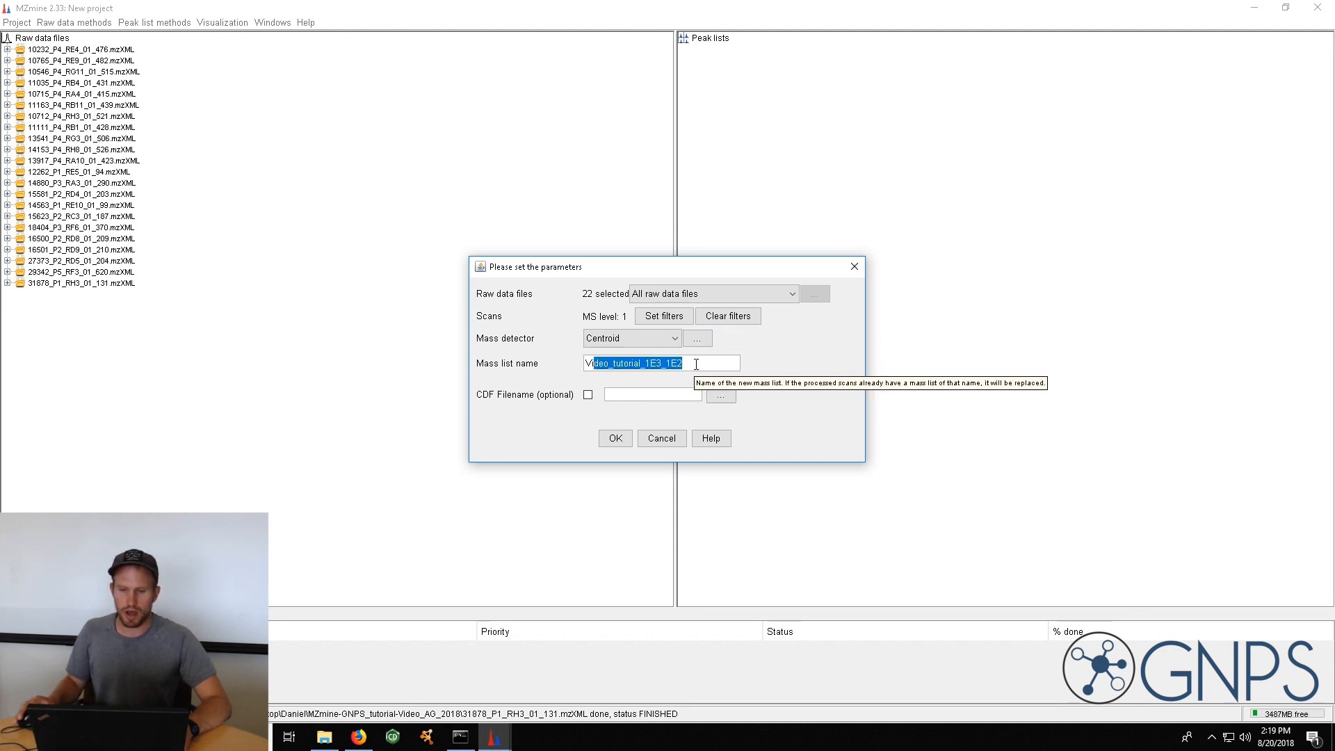
left_click(708, 358)
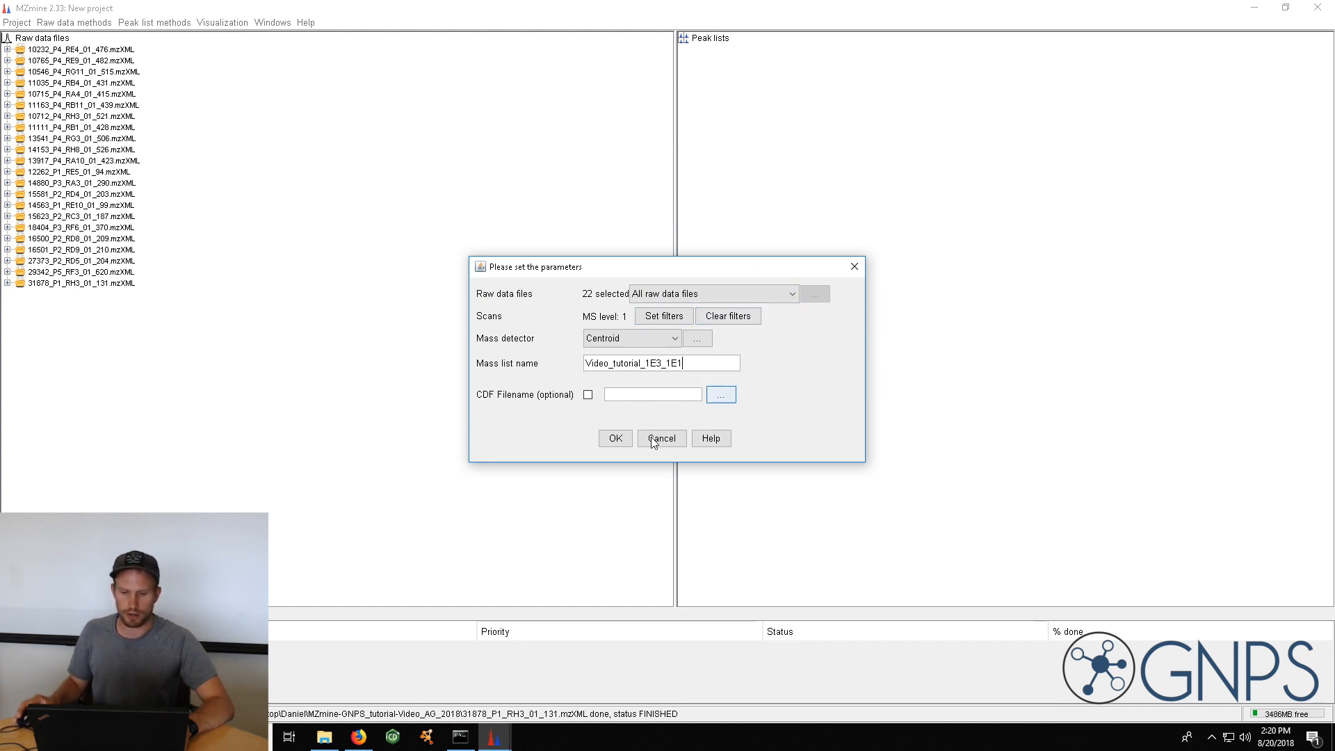
left_click(615, 438)
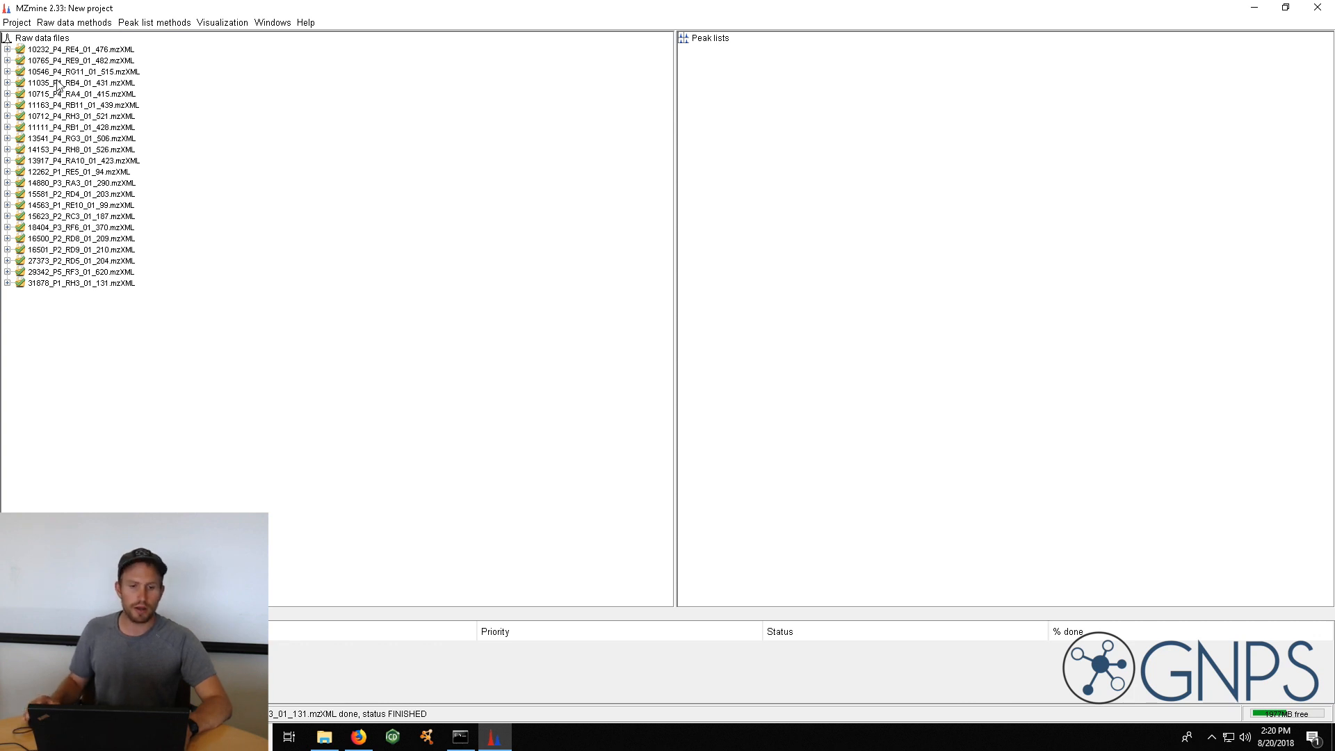
Start Mass detection again for all raw data files and replace the scan filter with MS level 2
left_click(73, 25)
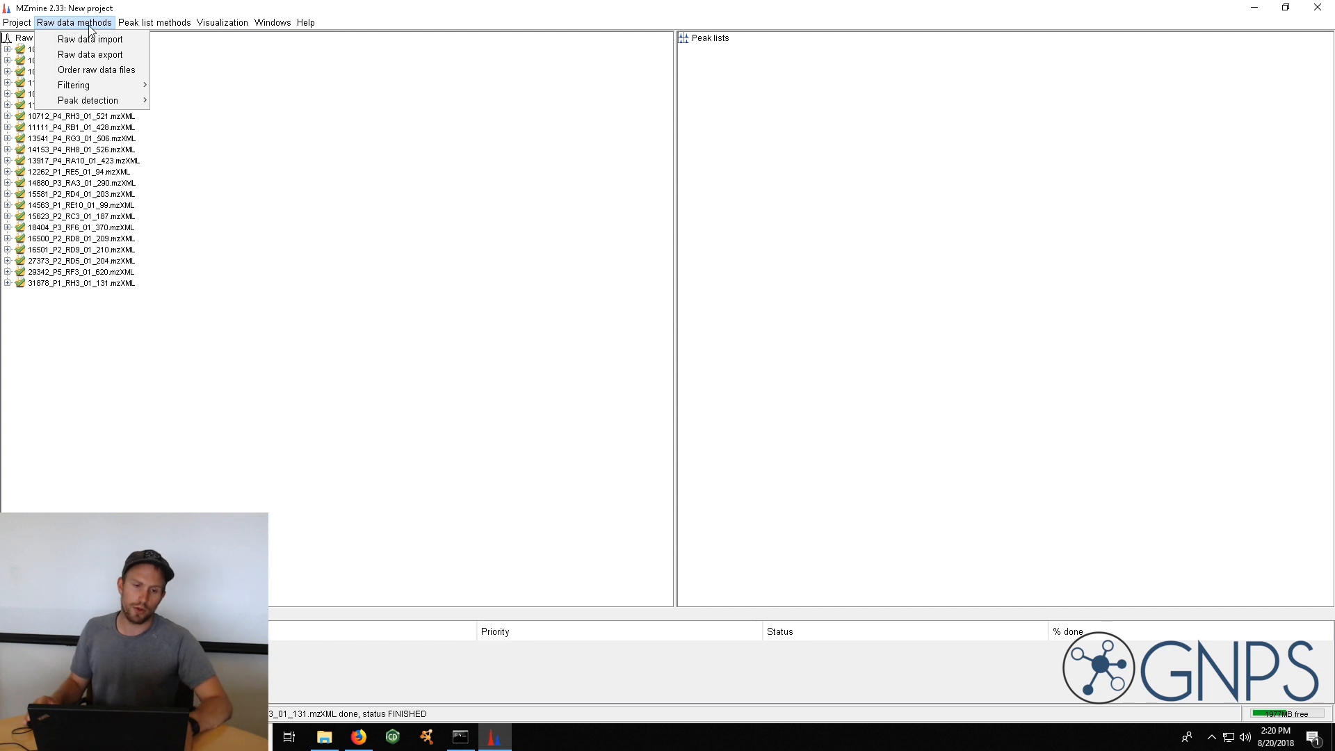
mouse_move(111, 102)
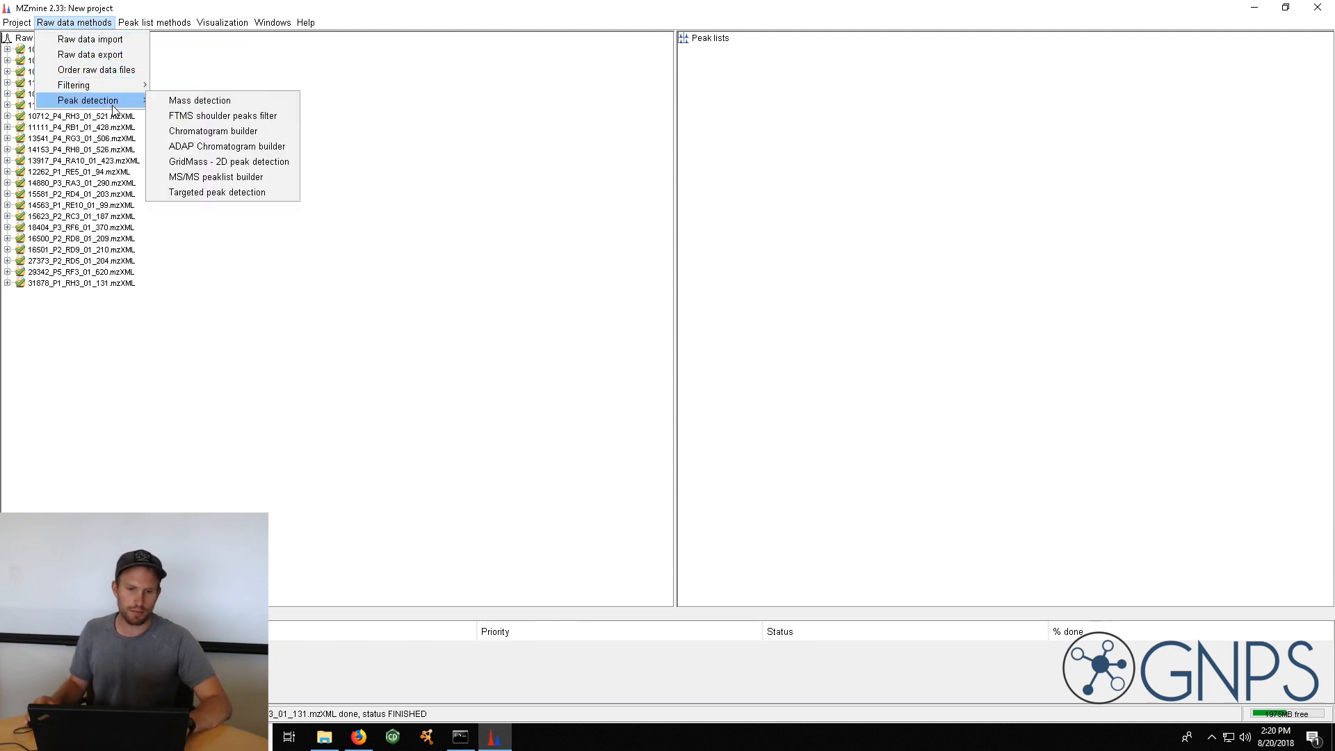
left_click(190, 101)
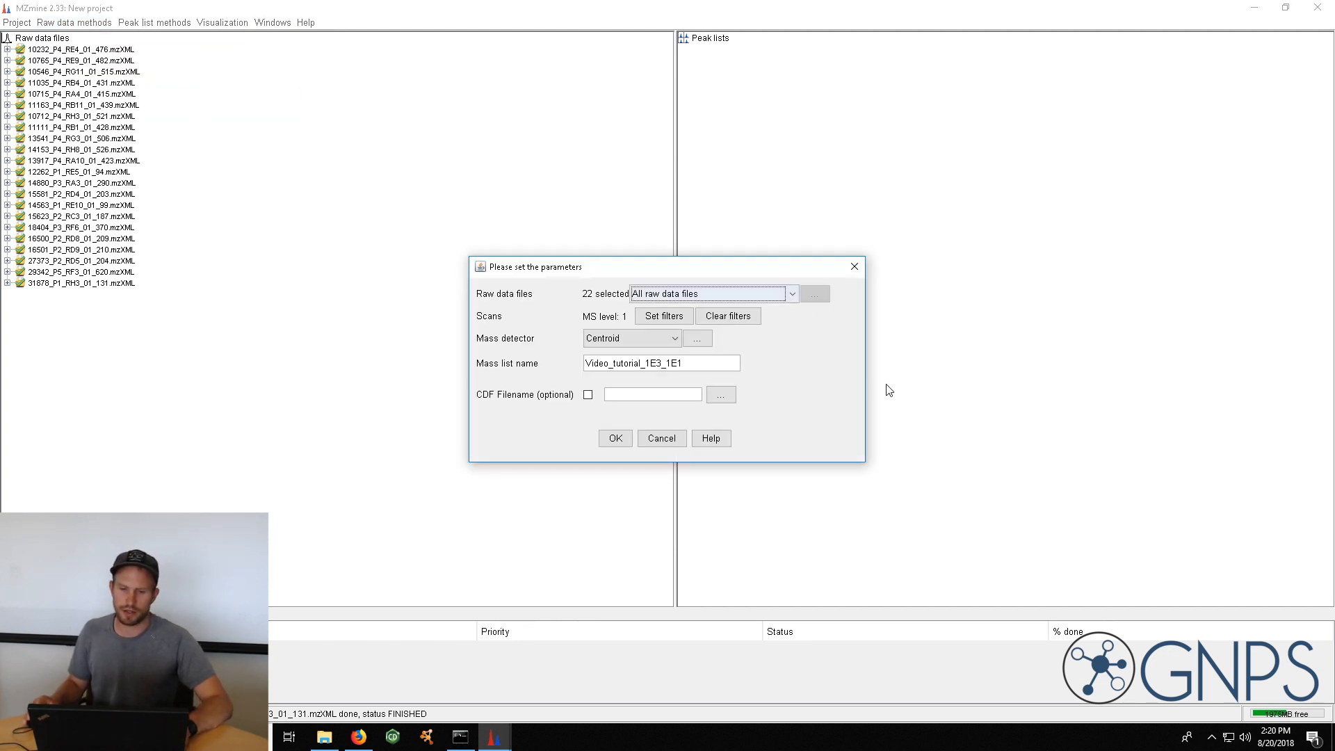
left_click(740, 317)
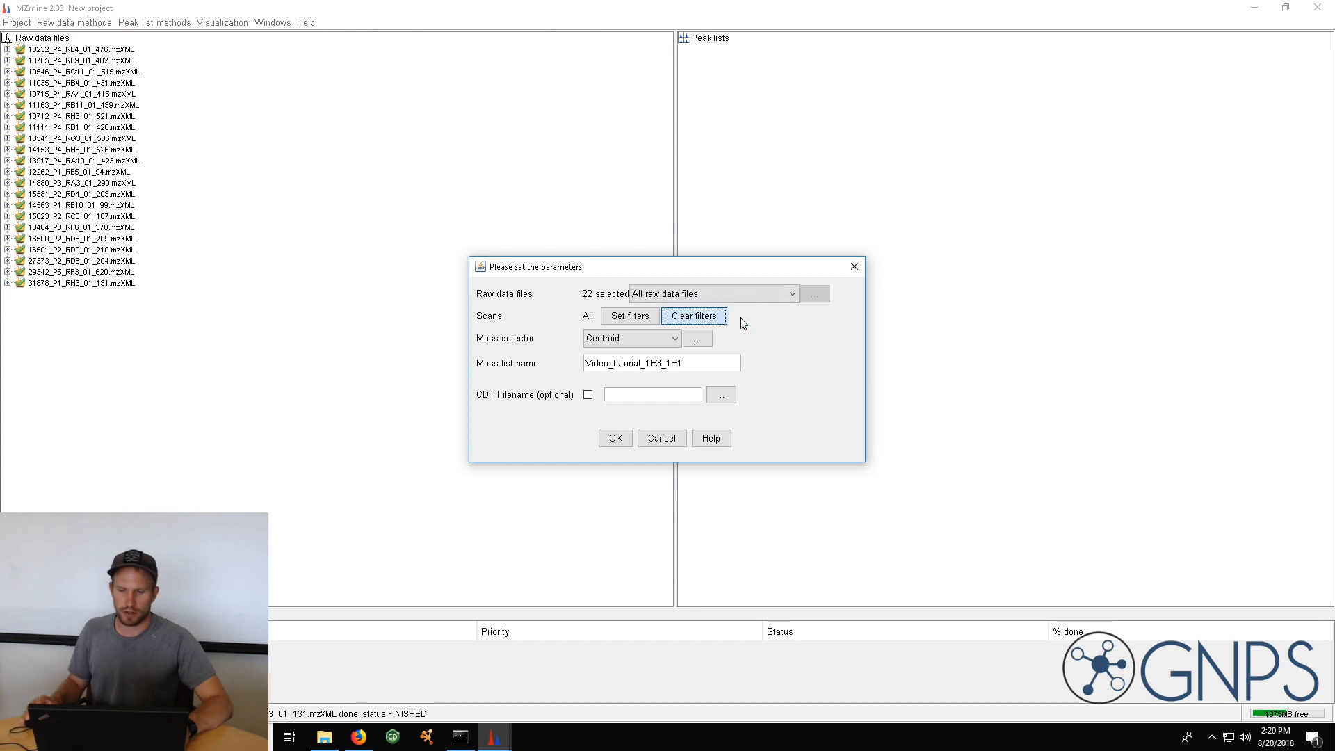
left_click(646, 318)
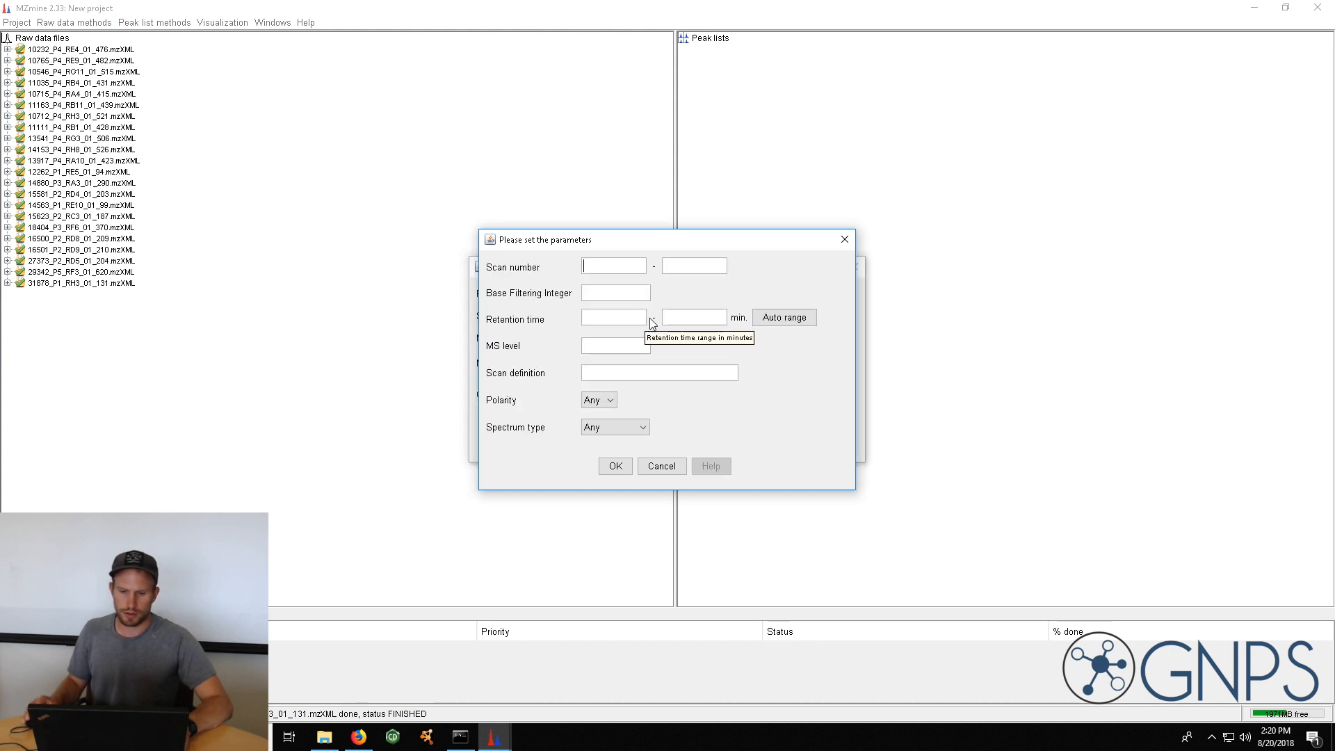
left_click(602, 343)
type("2")
left_click(615, 466)
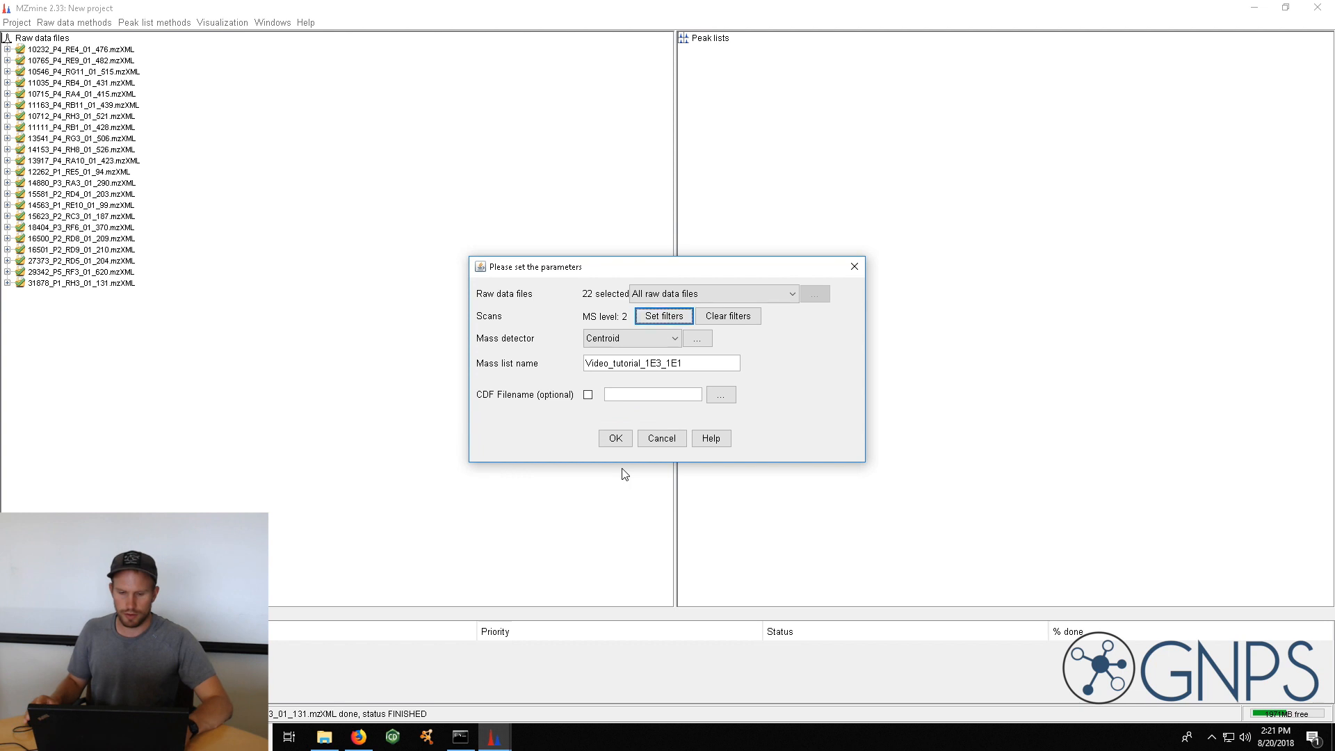
Open the Centroid detector settings and preview scan 1944 of 10232_P4_RE4_01_476.mzXML
left_click(697, 338)
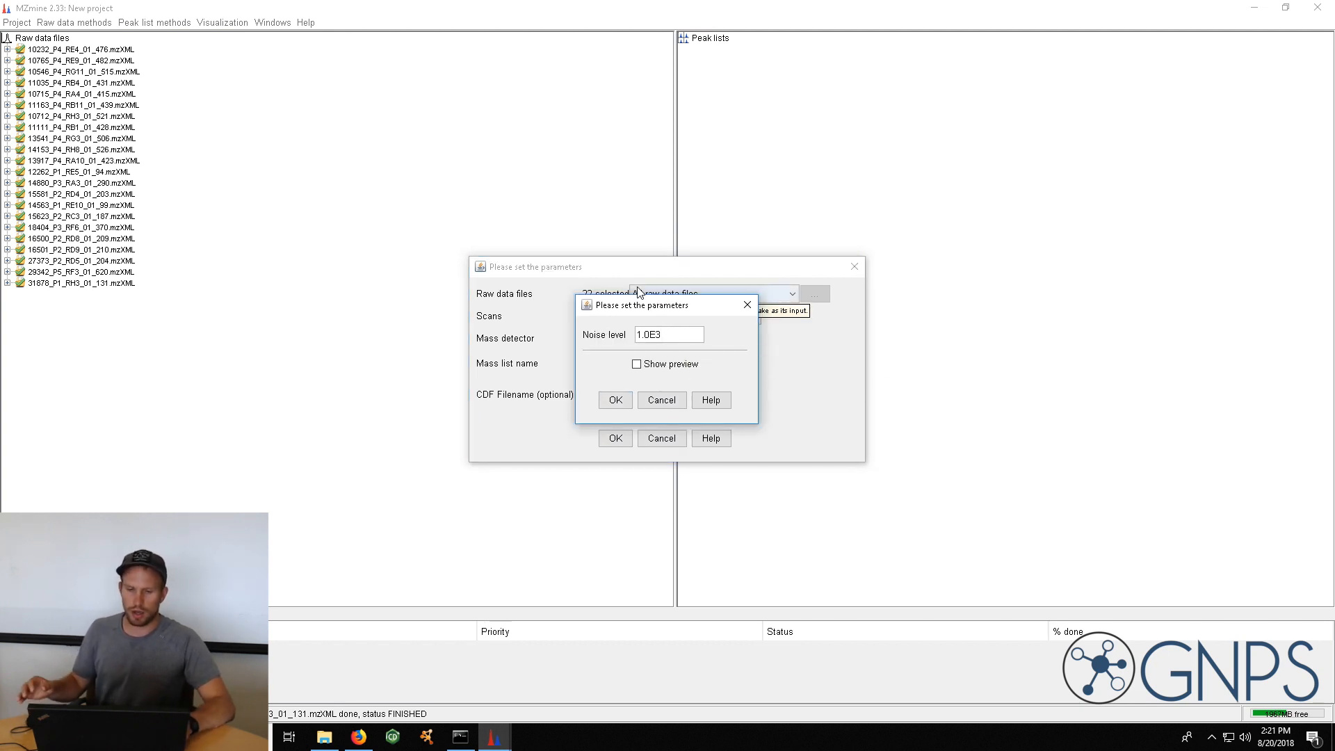
left_click_drag(668, 310, 640, 293)
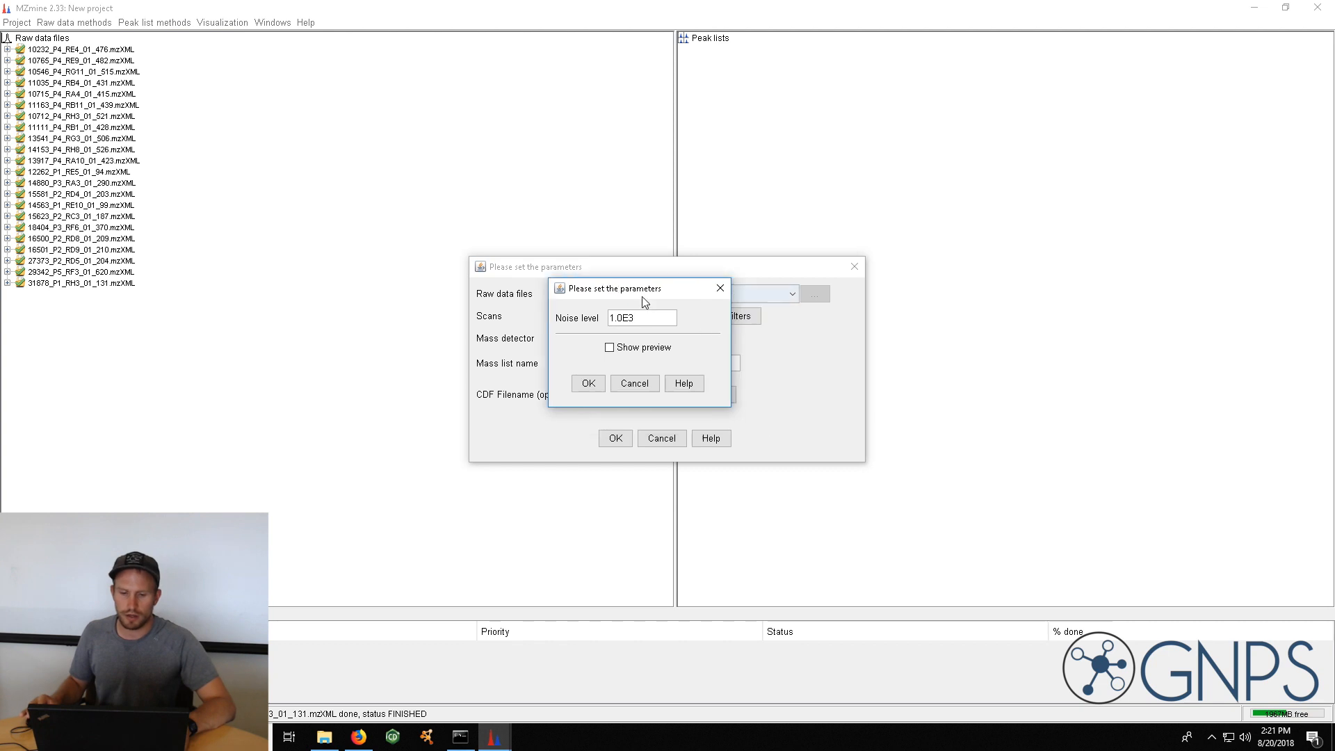
left_click(610, 347)
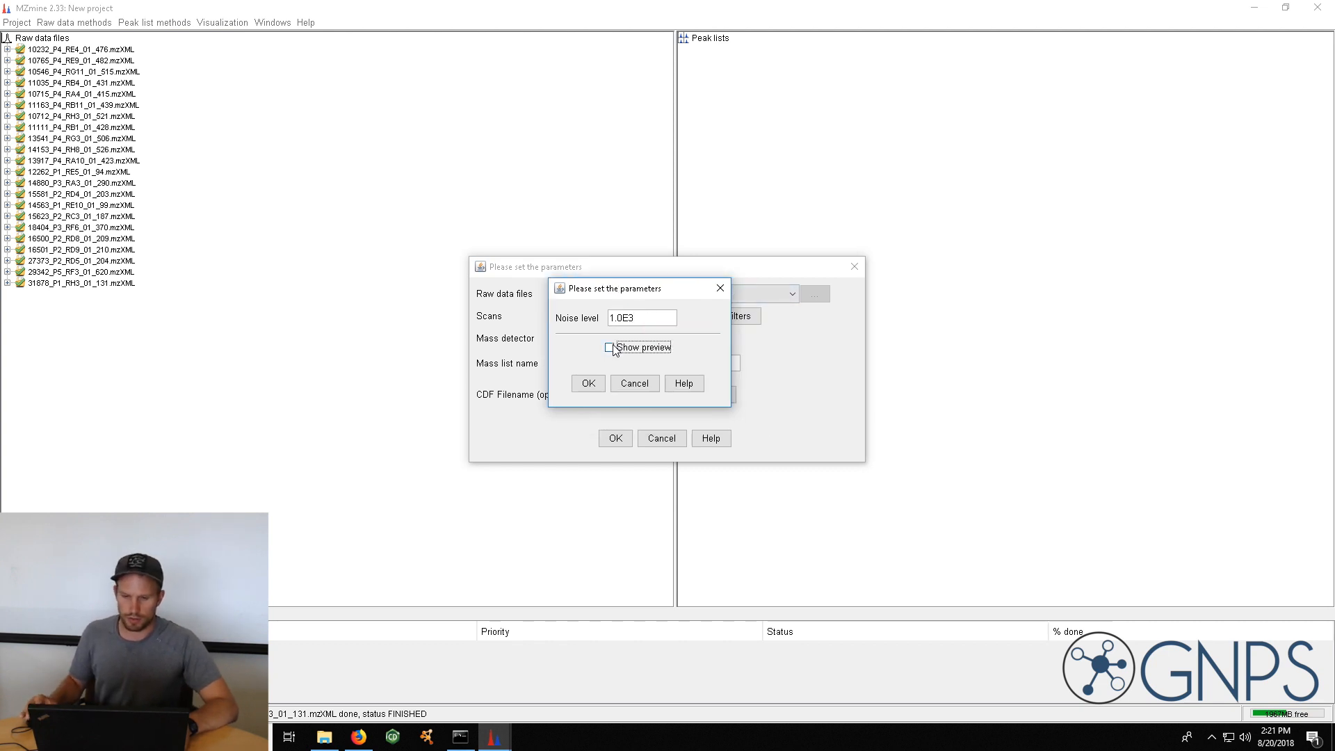
left_click_drag(750, 292, 431, 67)
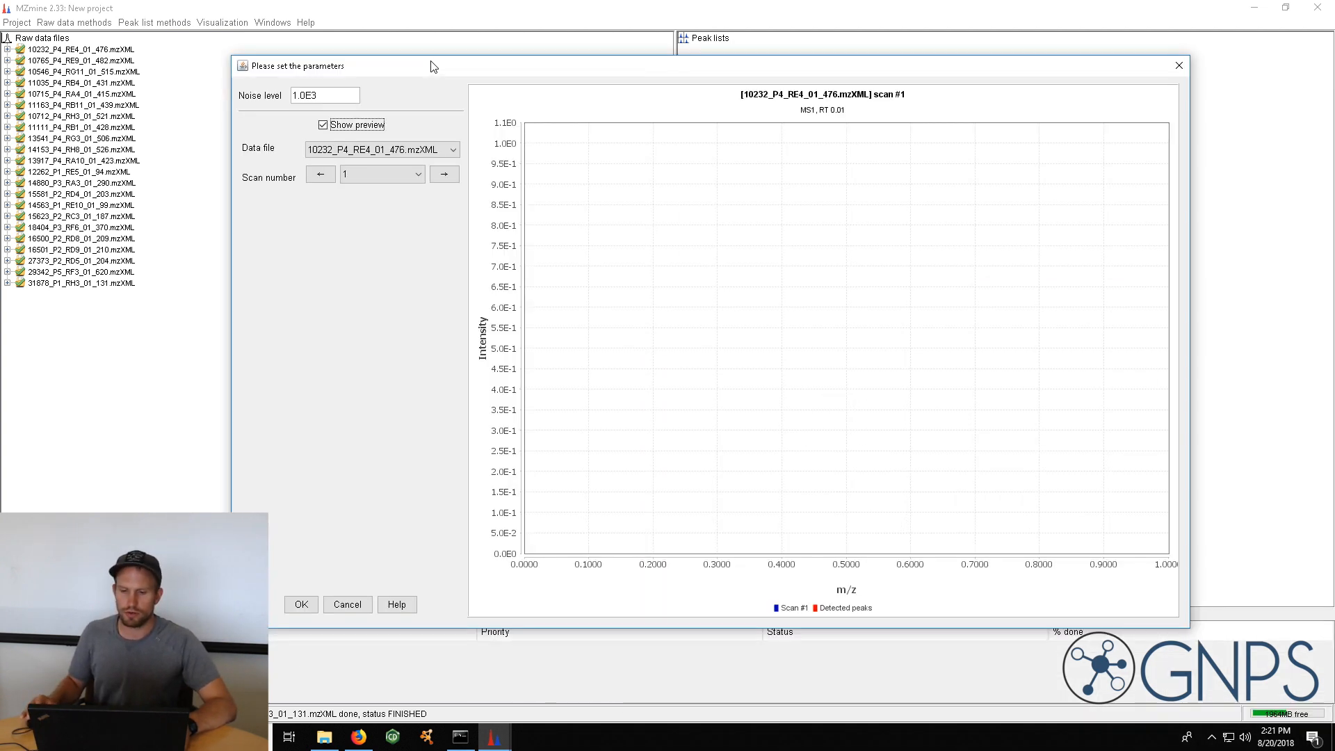
left_click(420, 175)
left_click_drag(419, 187, 420, 229)
left_click(387, 228)
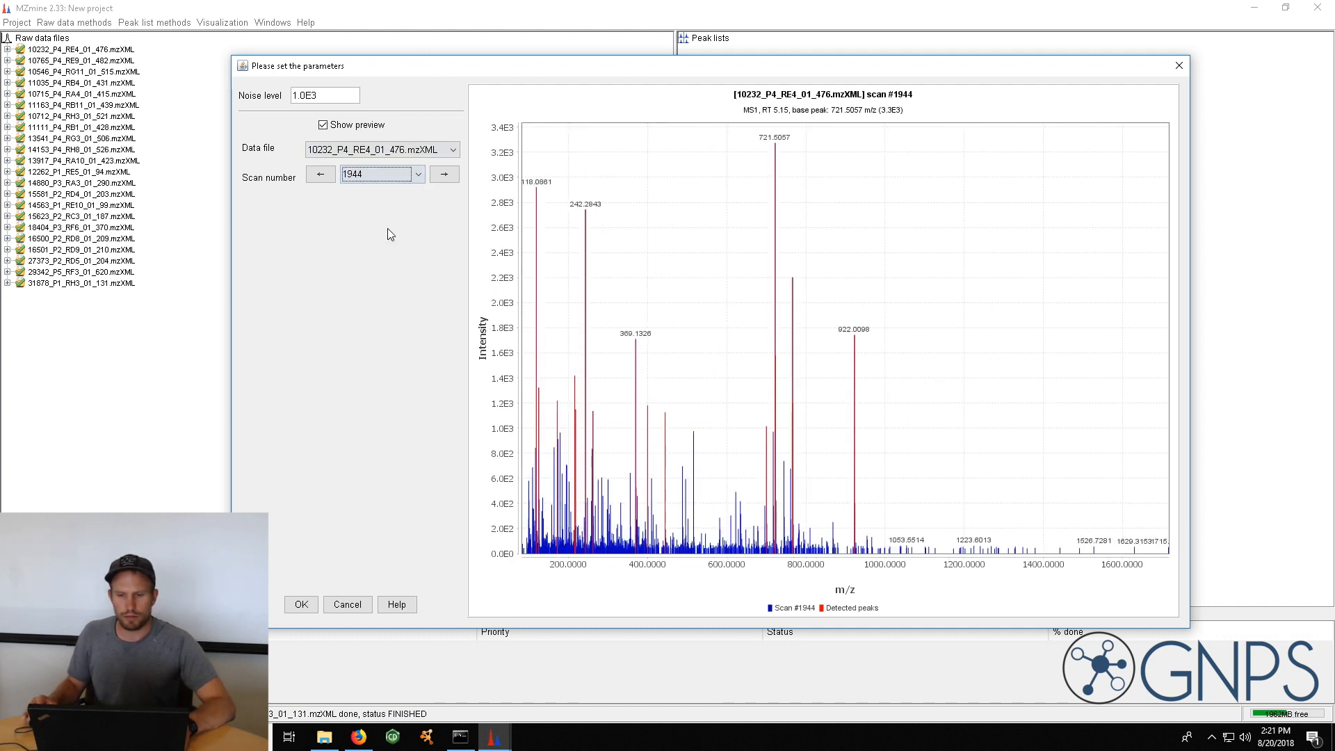
Advance the preview to the MS2 scan 1947 and set the noise level to 1.0E1
left_click(452, 178)
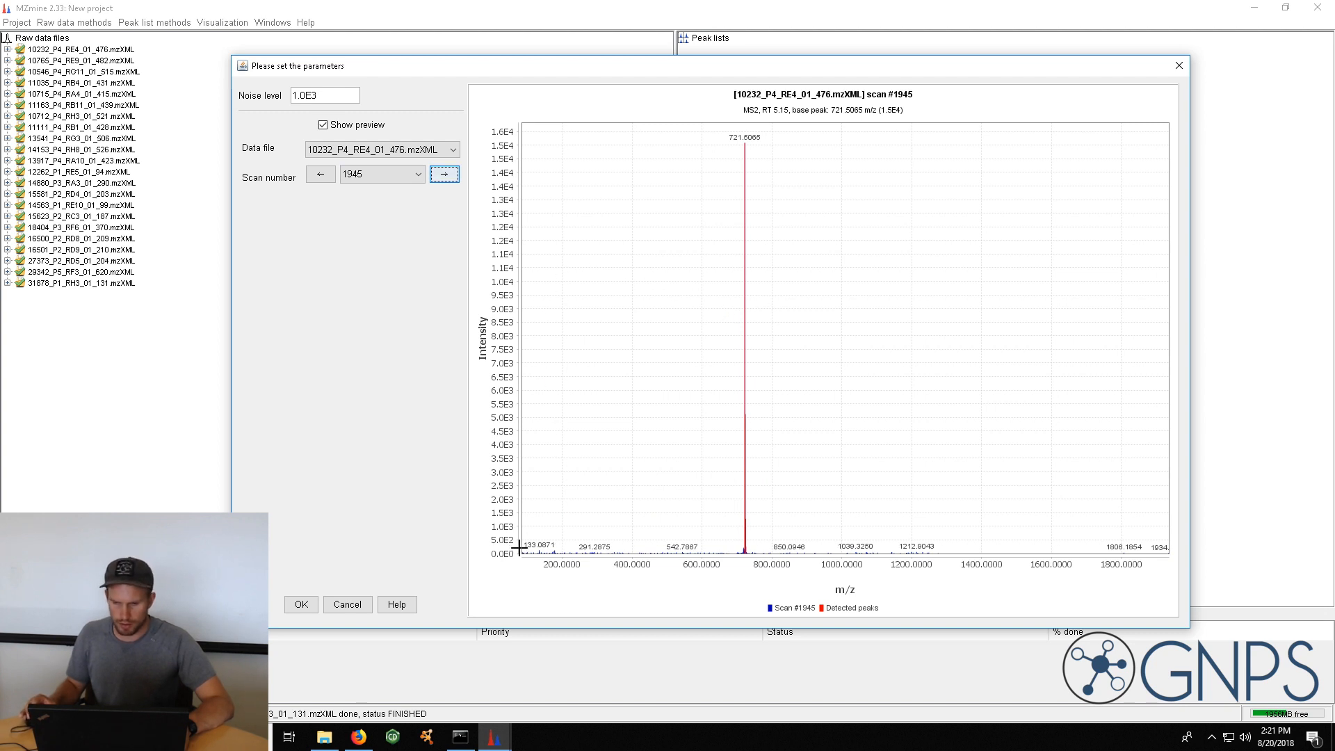
left_click(447, 178)
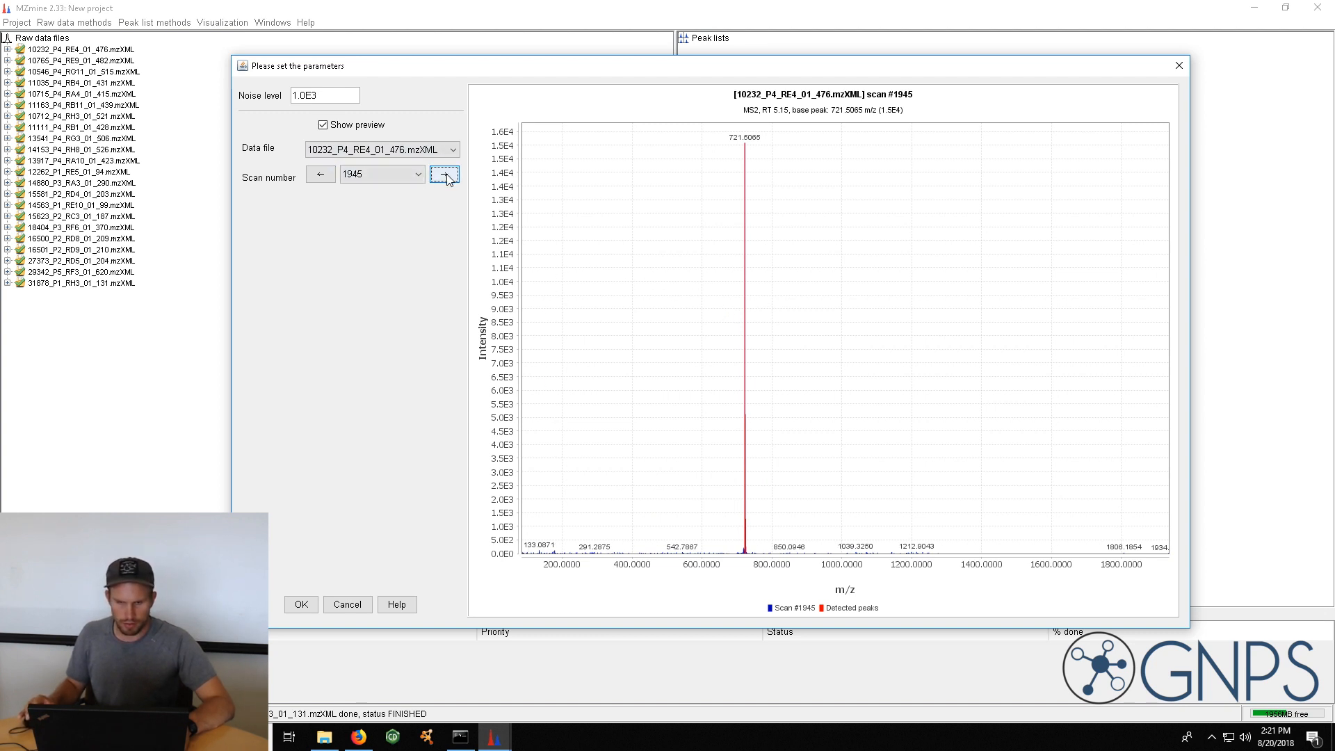
left_click(447, 177)
left_click(447, 177)
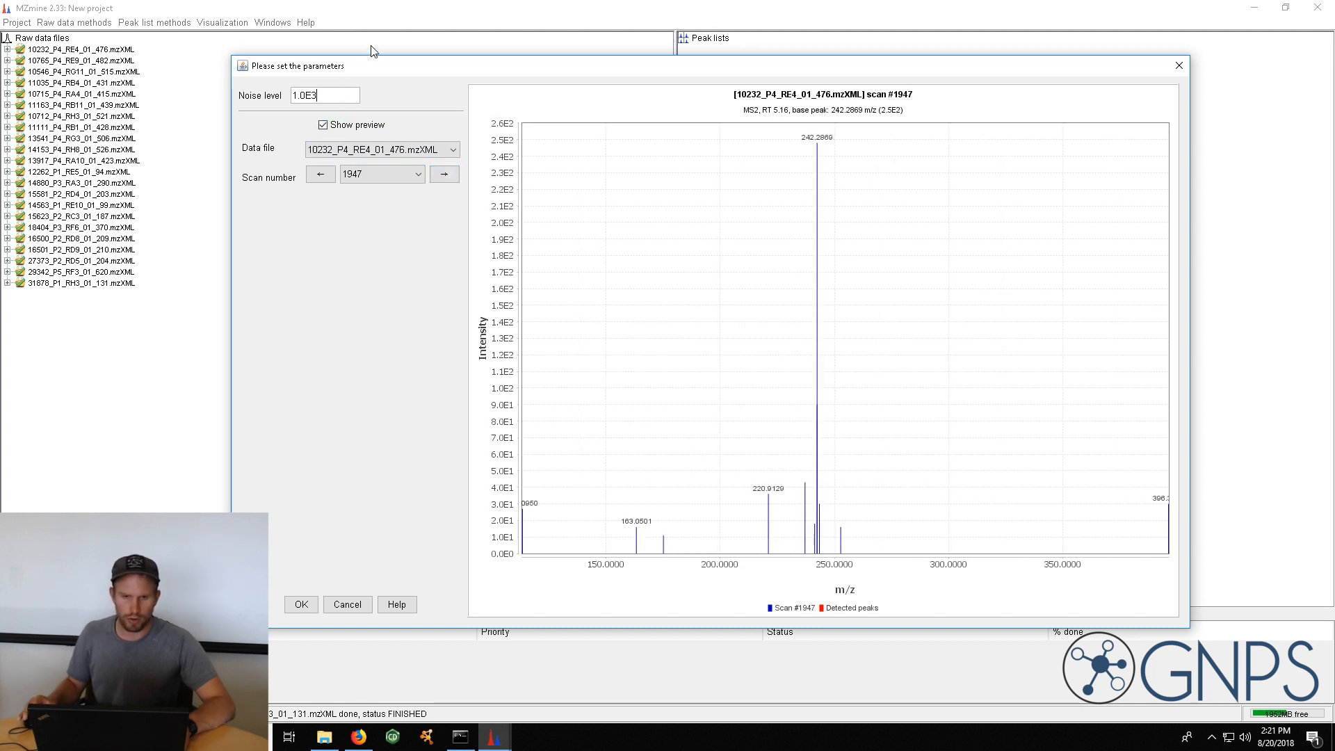
key("BackSpace")
type("1")
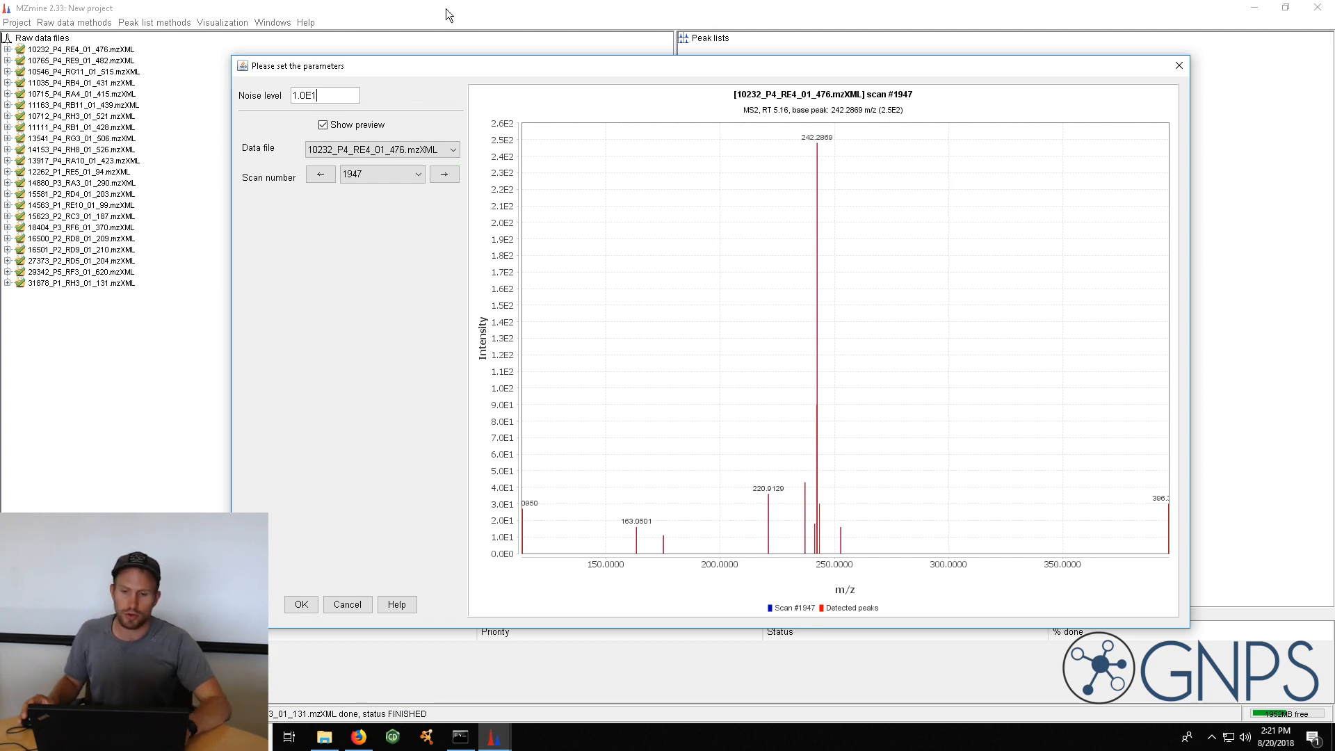
Step the preview forward to scan 1951 to check the signals detected at the new noise level
left_click(444, 174)
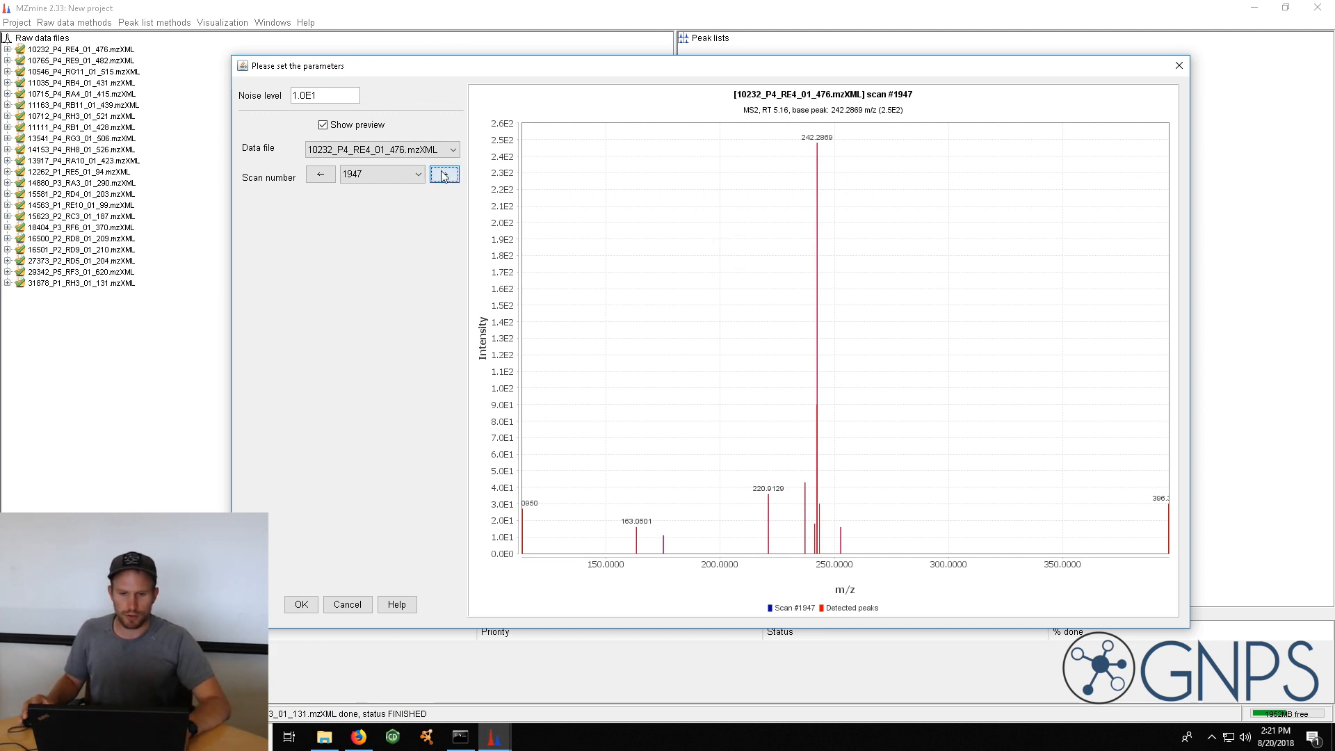
left_click(444, 174)
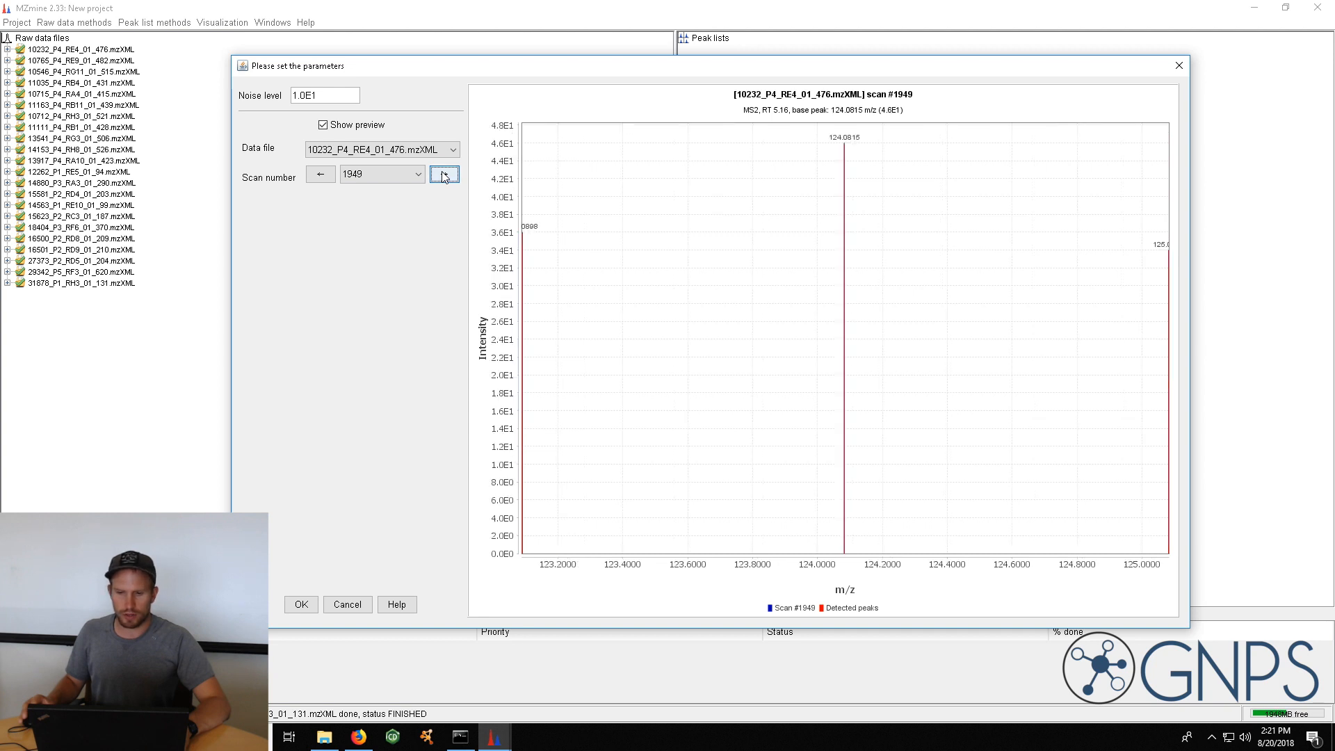
left_click(444, 175)
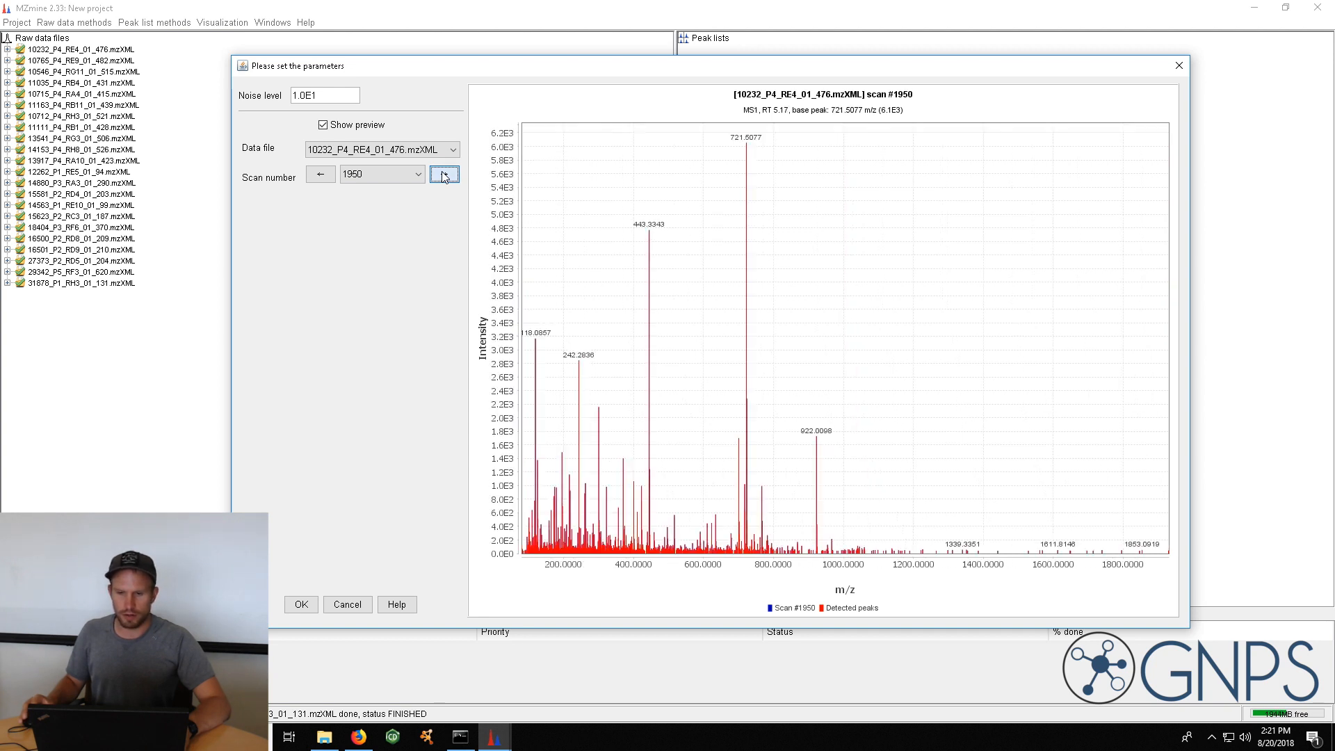
left_click(444, 175)
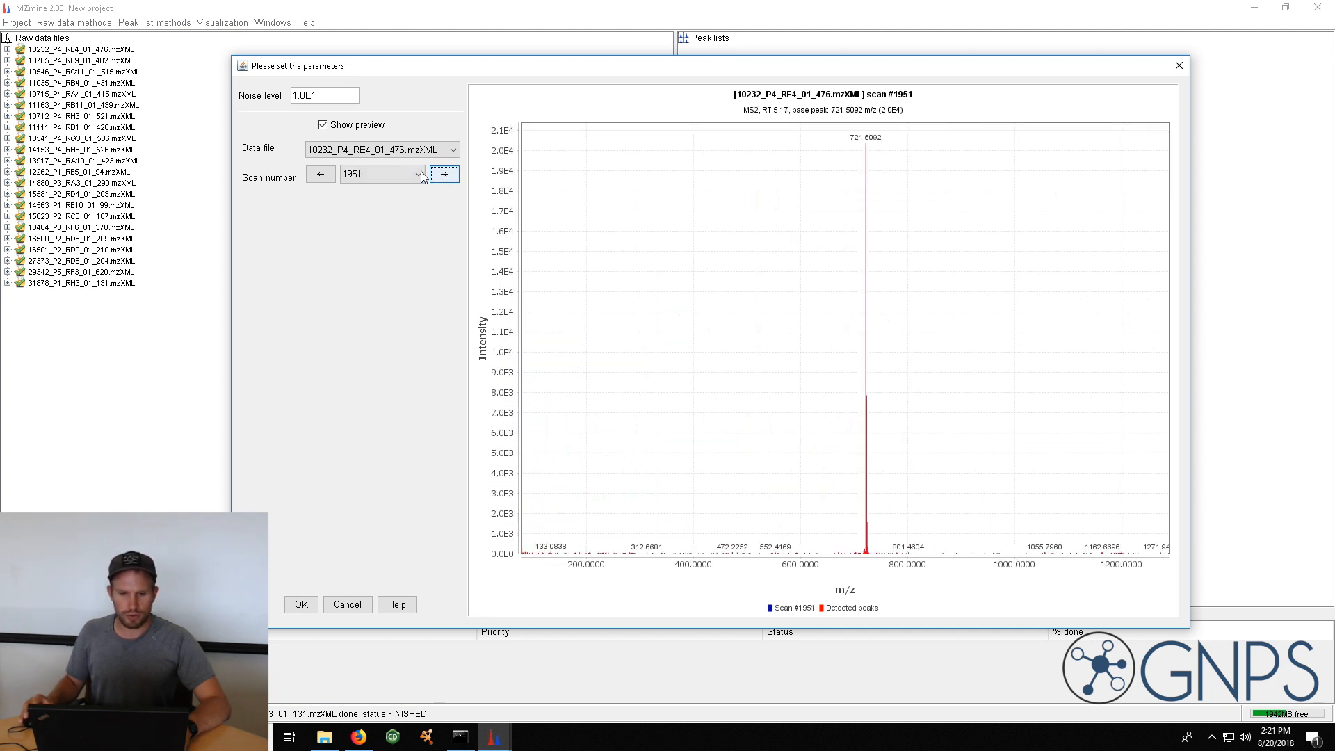
Jump the preview to scan 2663 and step forward to scan 2666 to examine the detected peaks
left_click(418, 174)
left_click_drag(420, 234, 422, 256)
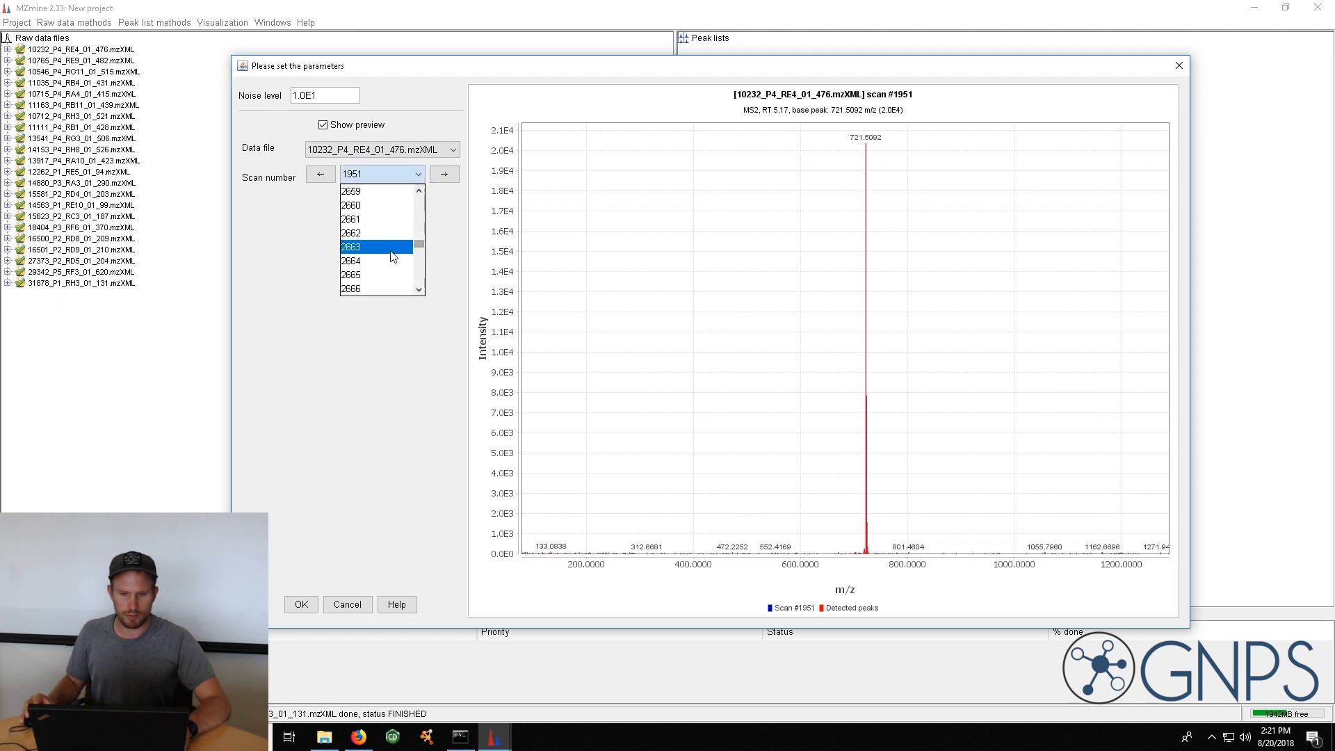
left_click(393, 257)
left_click(448, 175)
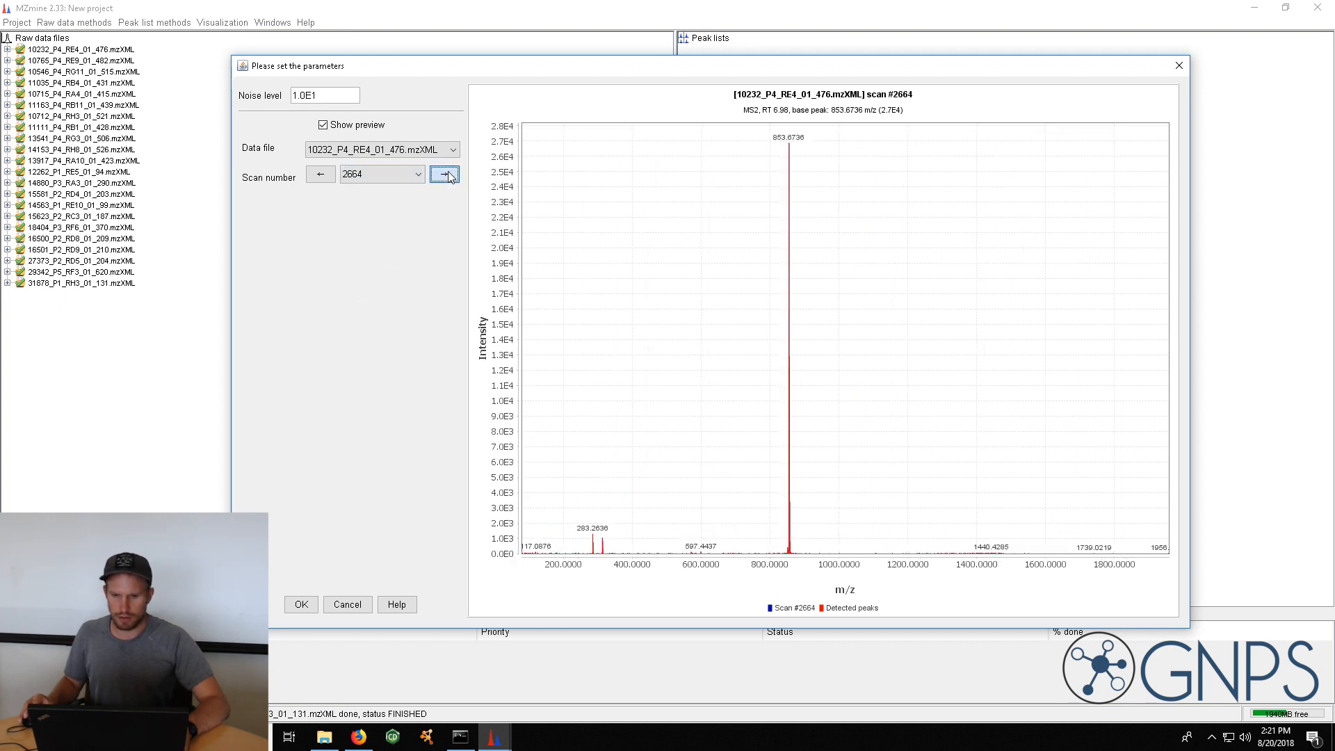
left_click(448, 176)
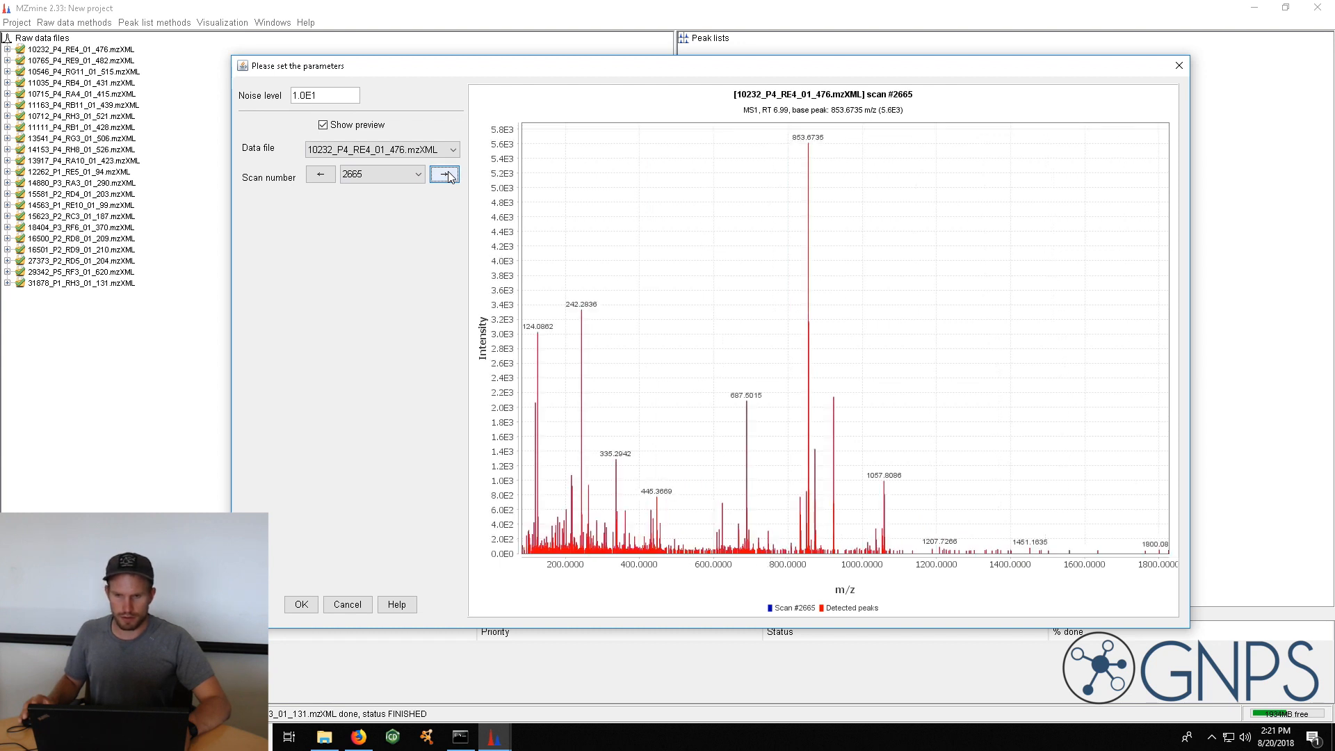
left_click(448, 176)
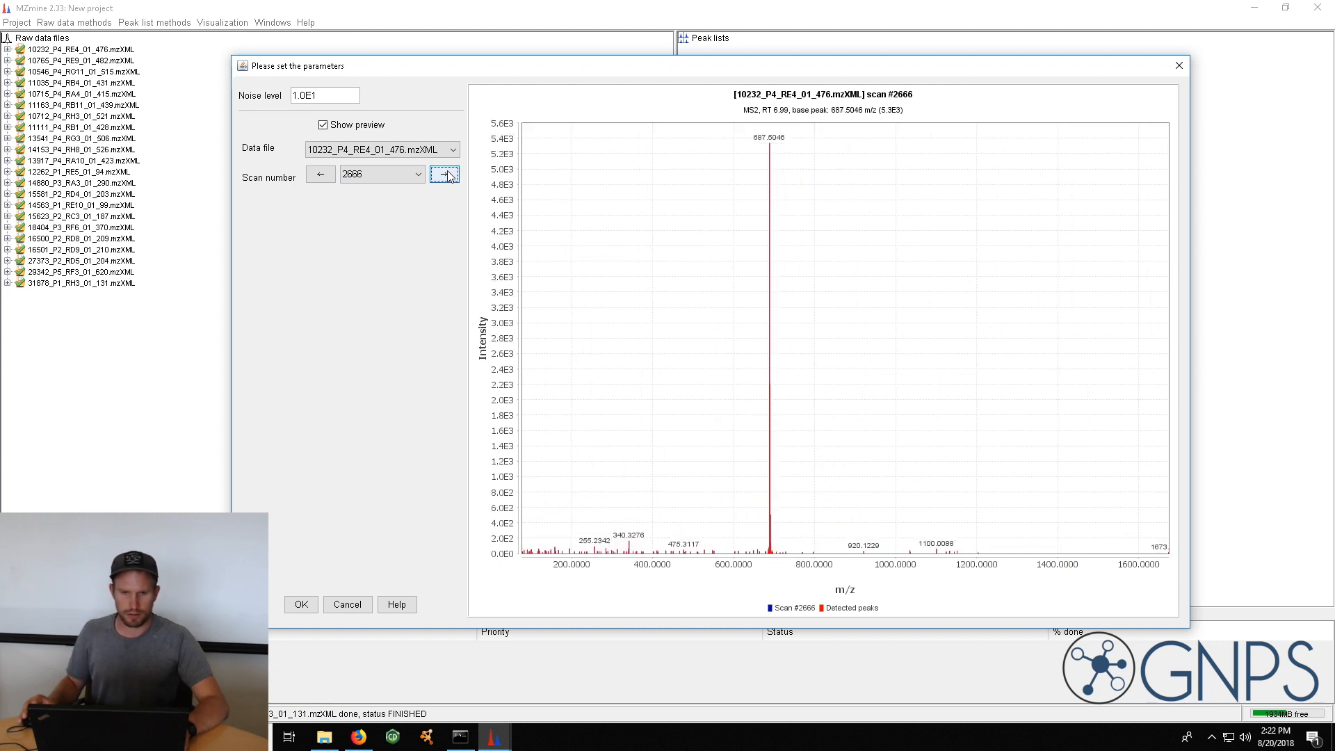
Accept the Centroid settings and run MS level 2 mass detection on all raw data files, with mass list name Video_tutorial_1E3_1E1
left_click(301, 604)
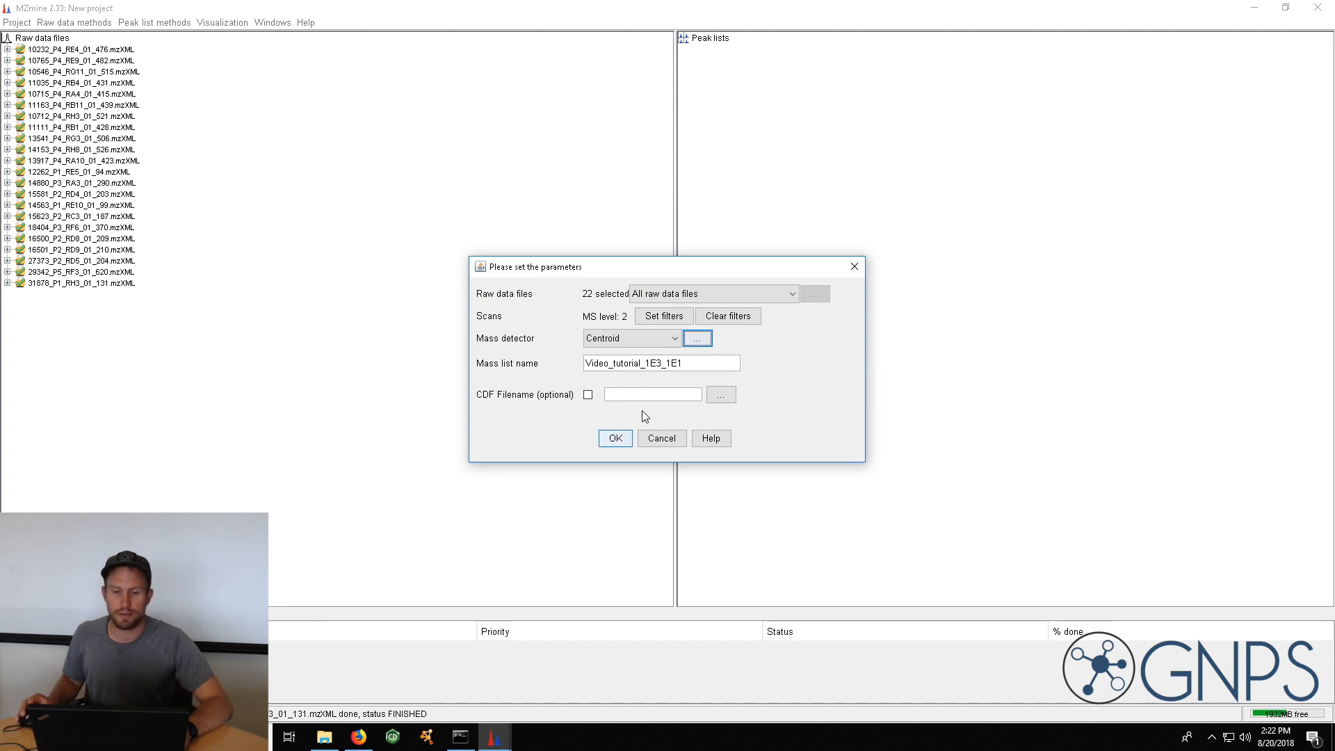
left_click(615, 440)
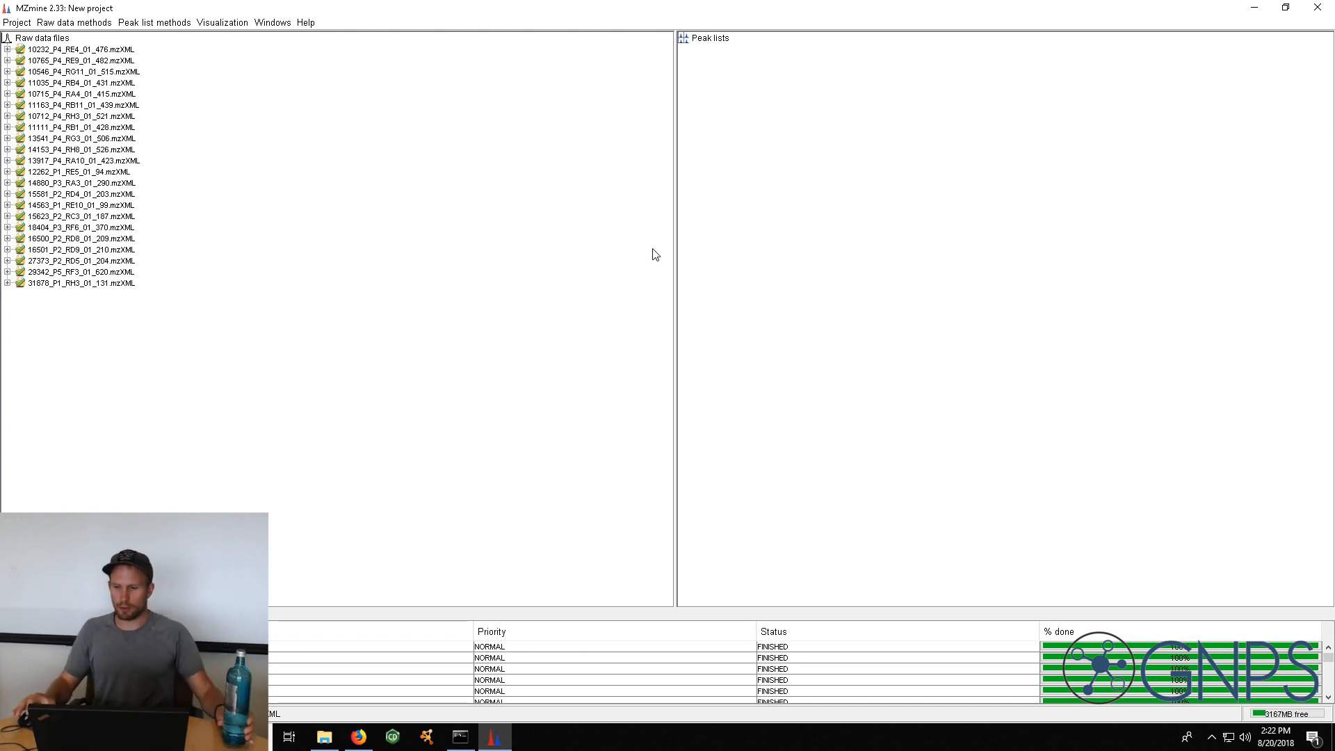
left_click_drag(1328, 657, 1333, 689)
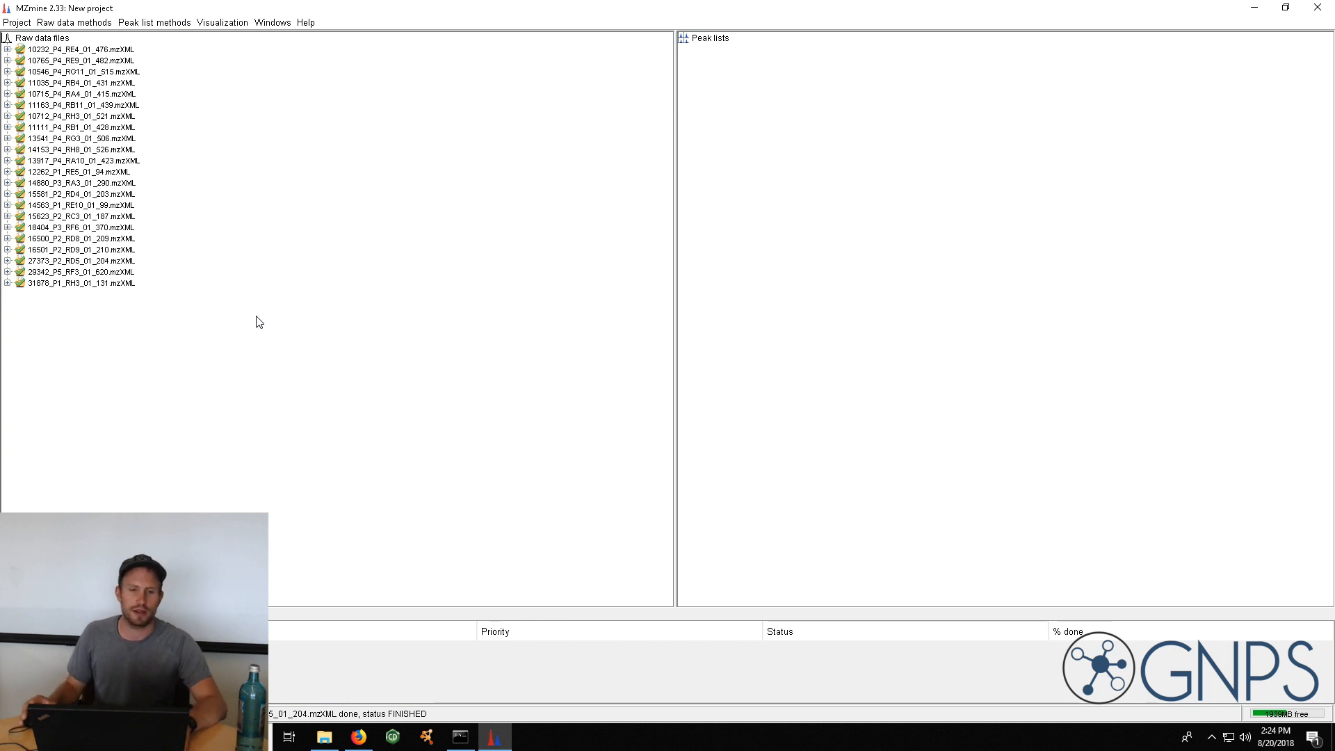
Set up the Chromatogram builder for all raw data files and choose the mass list Video_tutorial_1E3_1E1
left_click(87, 25)
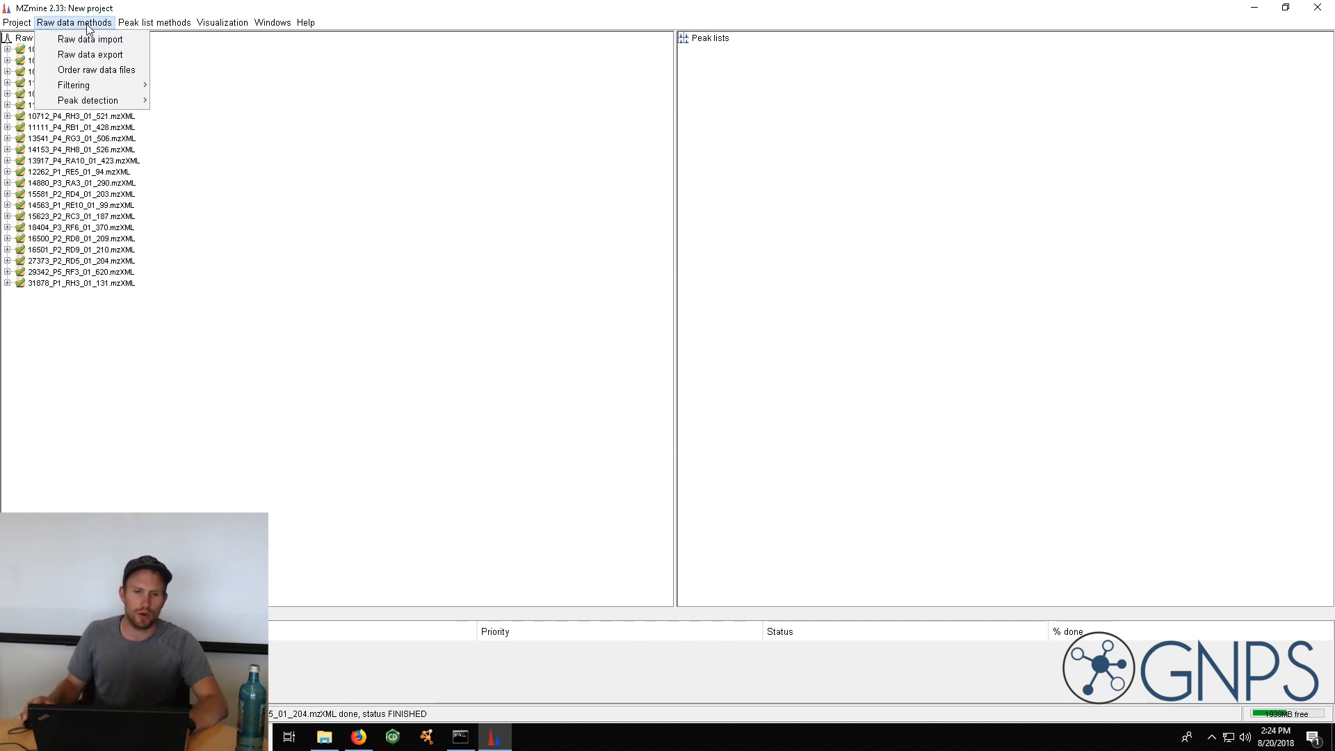
mouse_move(122, 106)
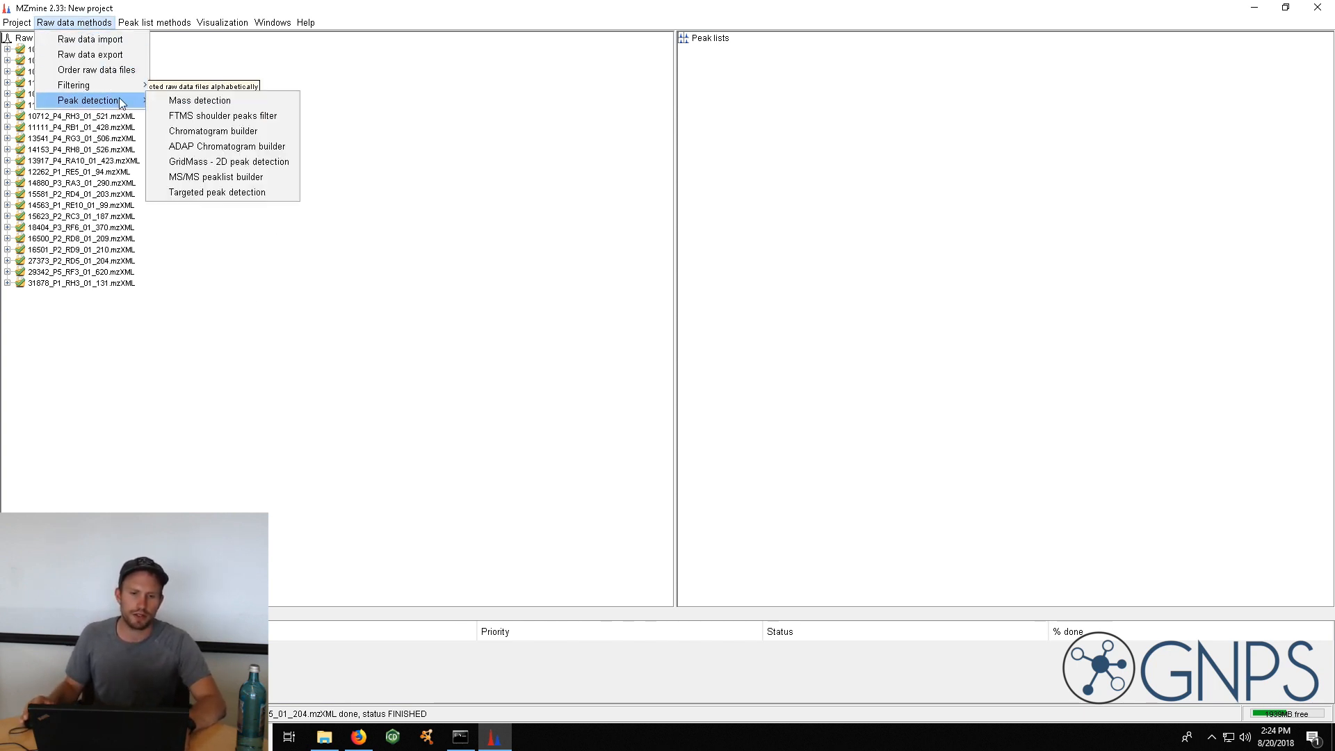
left_click(239, 133)
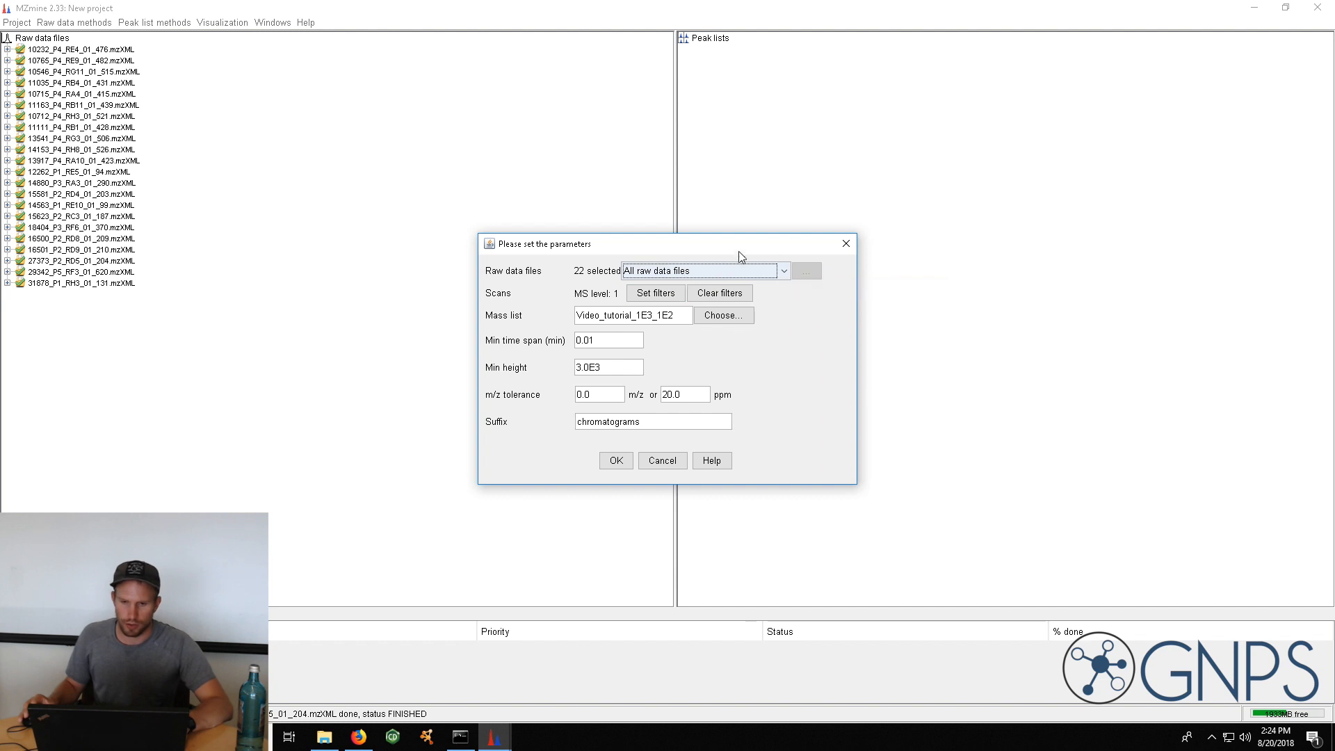
left_click(731, 322)
left_click(791, 314)
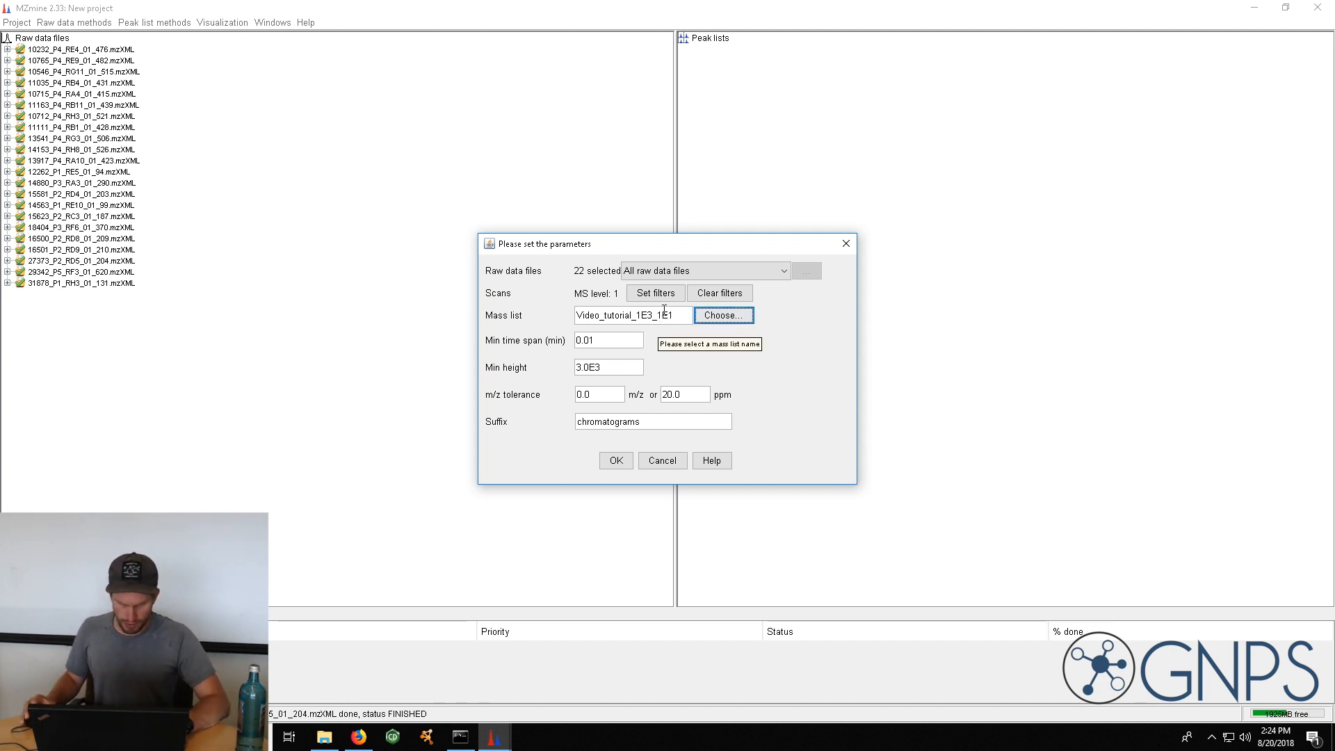
Build the chromatograms with min time span 0.01 min, min height 3.0E3, m/z tolerance 20.0 ppm and suffix chromatograms
left_click(625, 342)
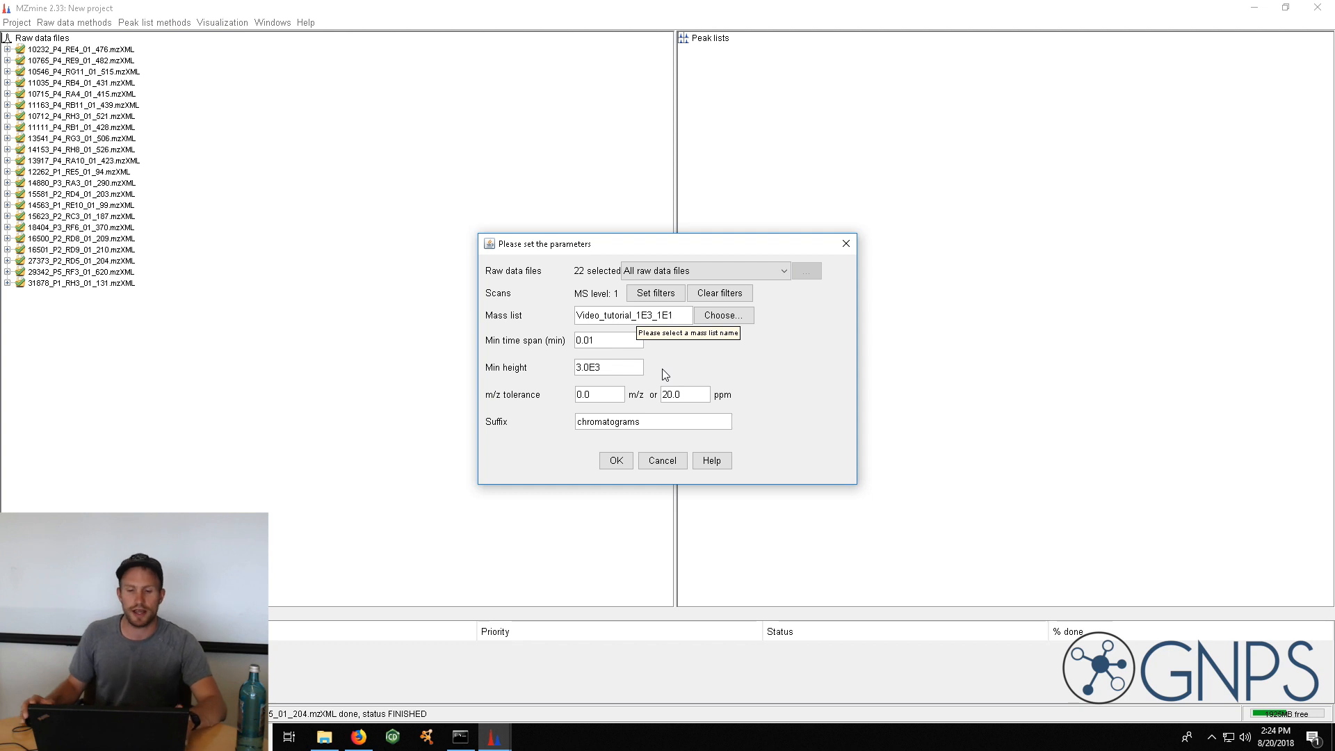
left_click(615, 370)
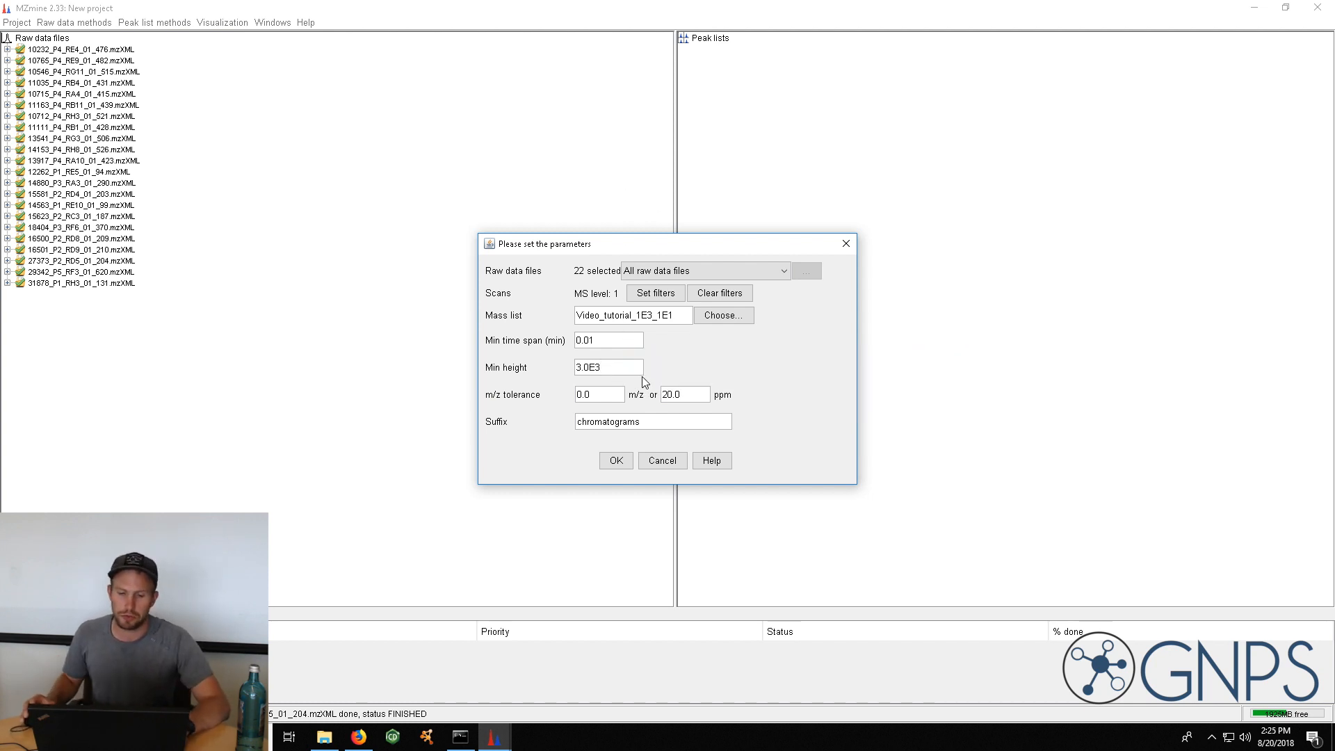
left_click(675, 394)
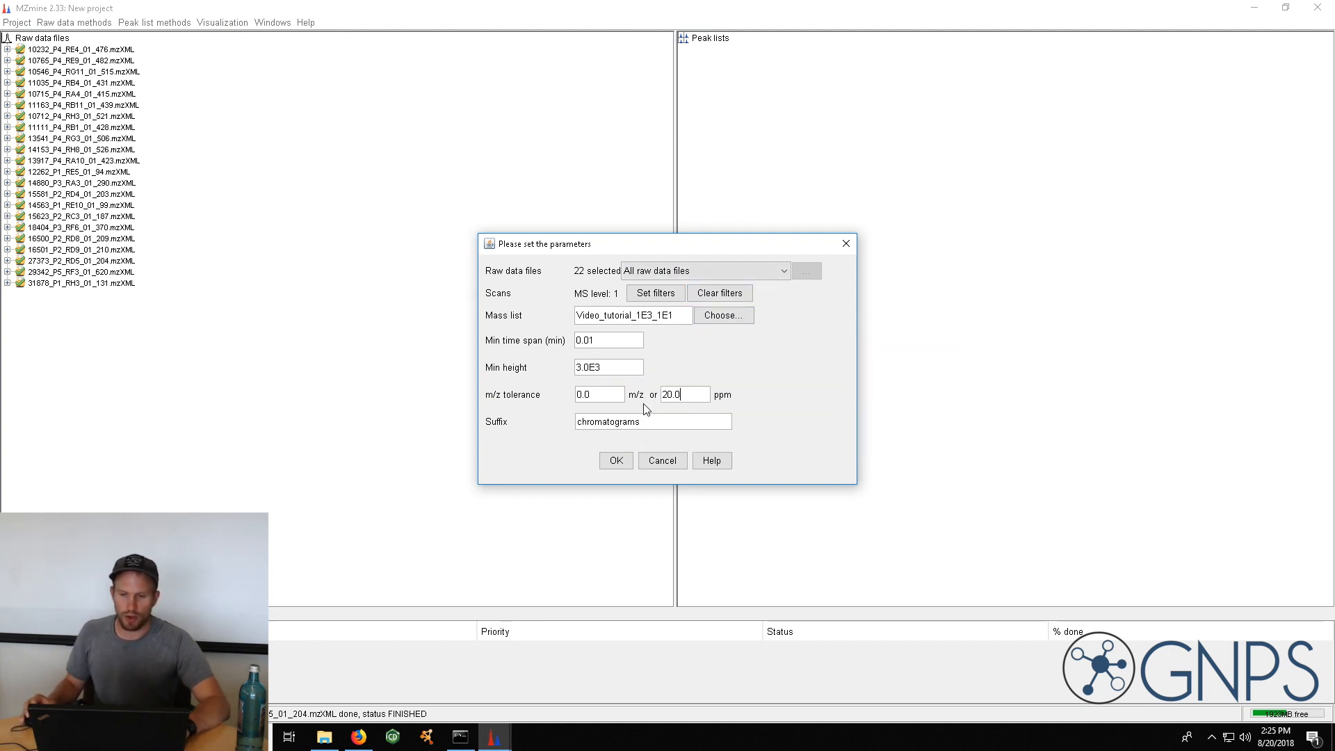
left_click(617, 458)
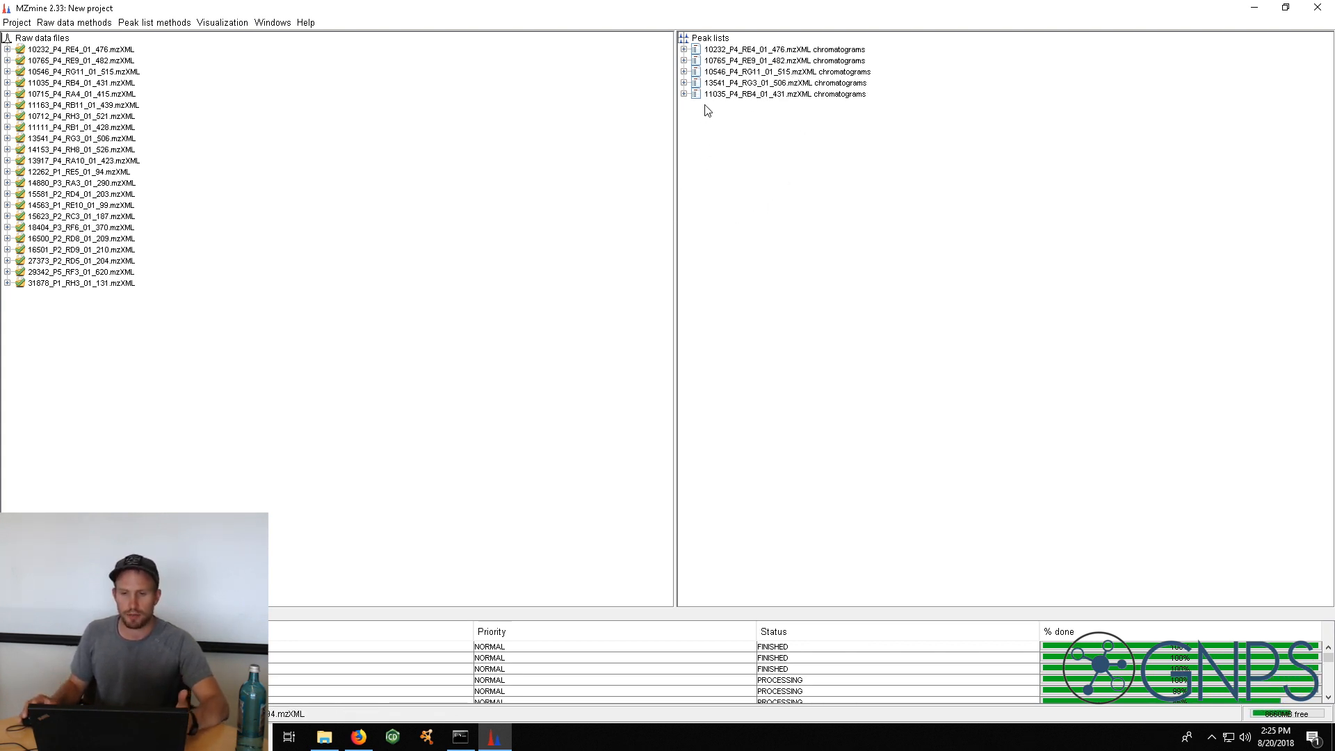
Examine the peak shapes in the chromatogram list of 10232_P4_RE4_01_476.mzXML, then close the list
double_click(751, 50)
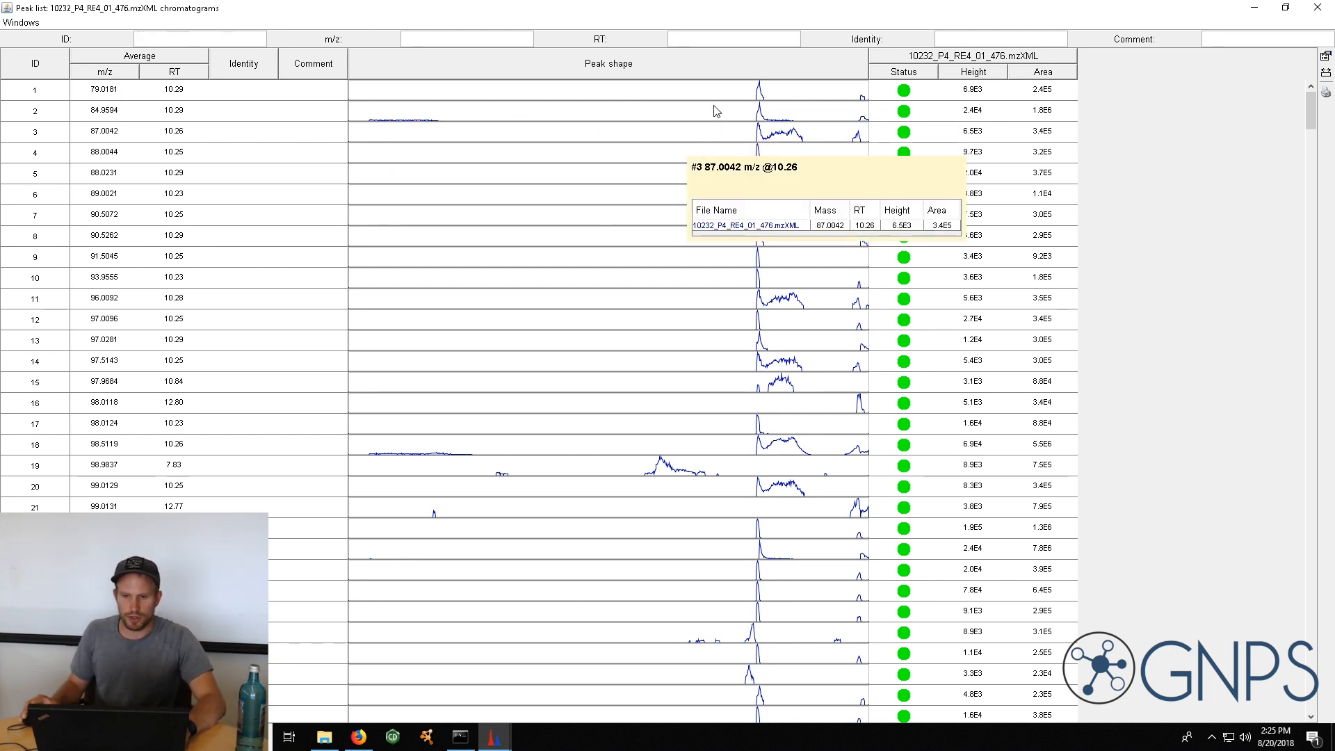
scroll(716, 111, "down", 4)
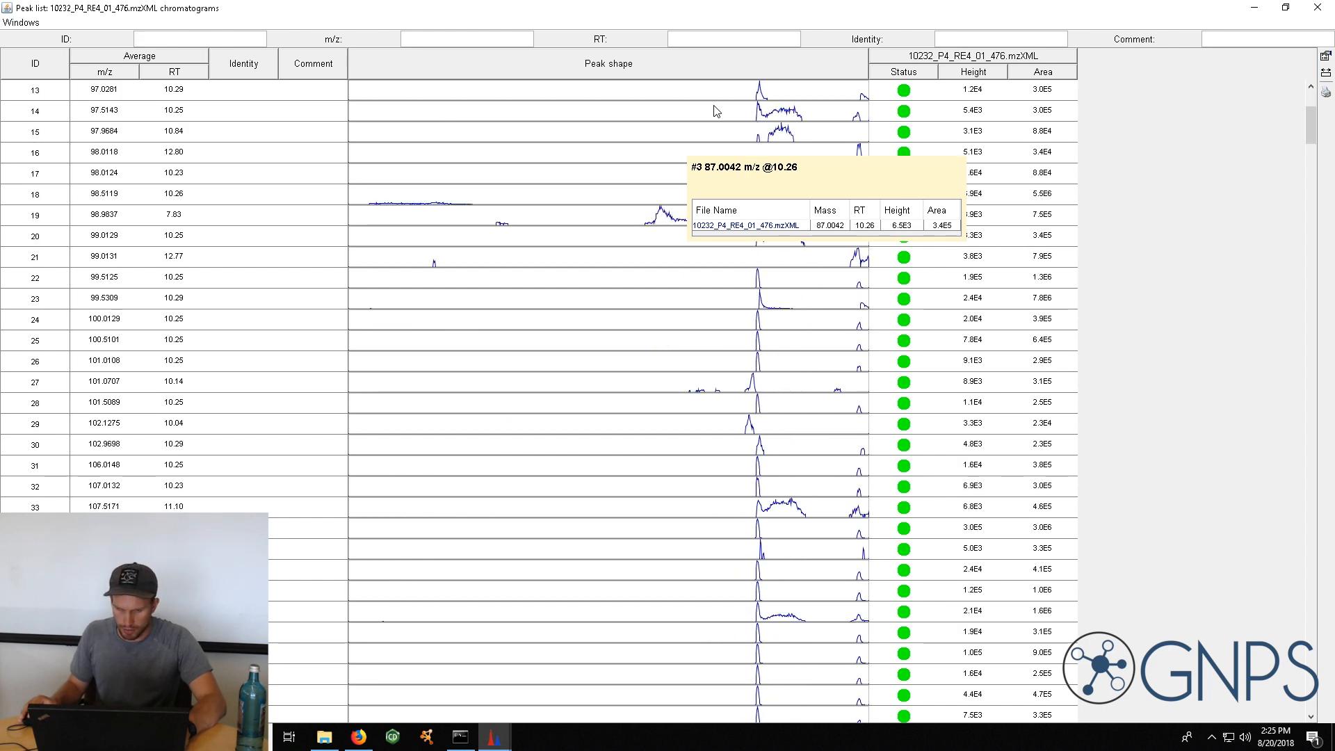
scroll(716, 111, "down", 4)
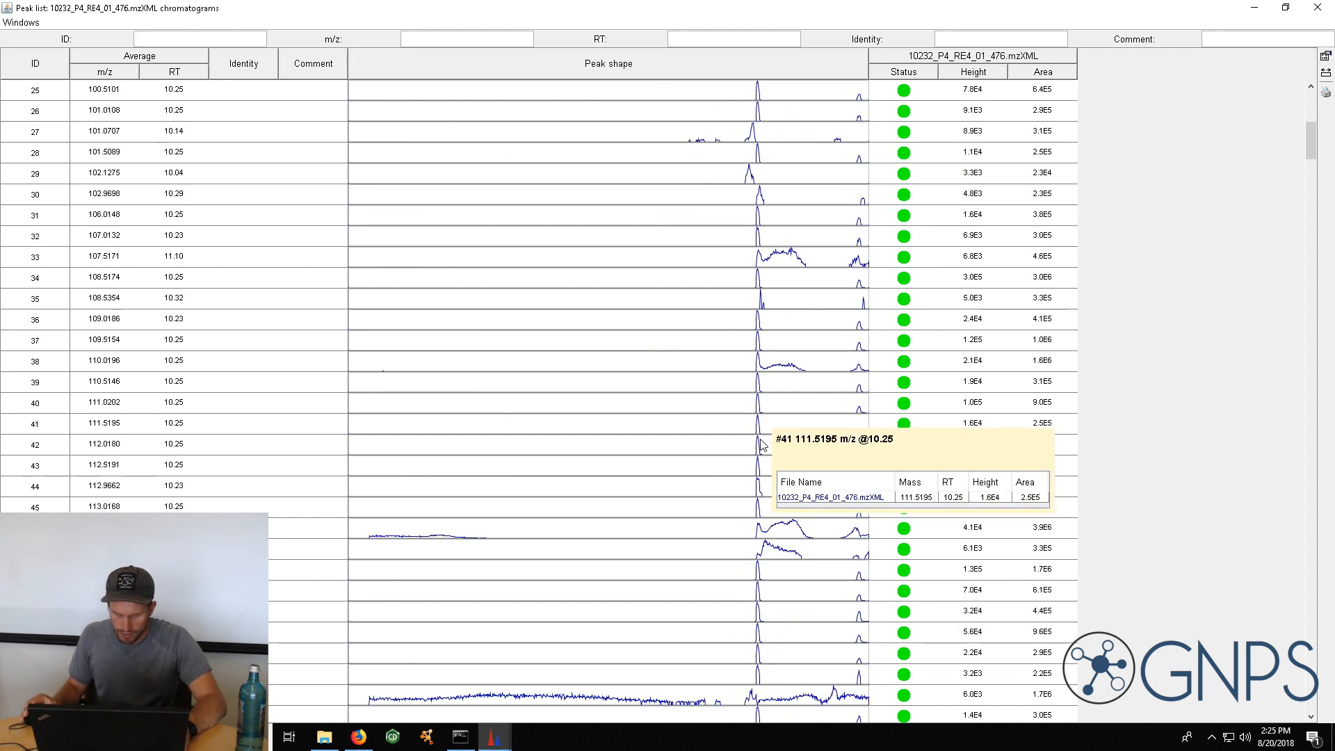
scroll(761, 445, "down", 6)
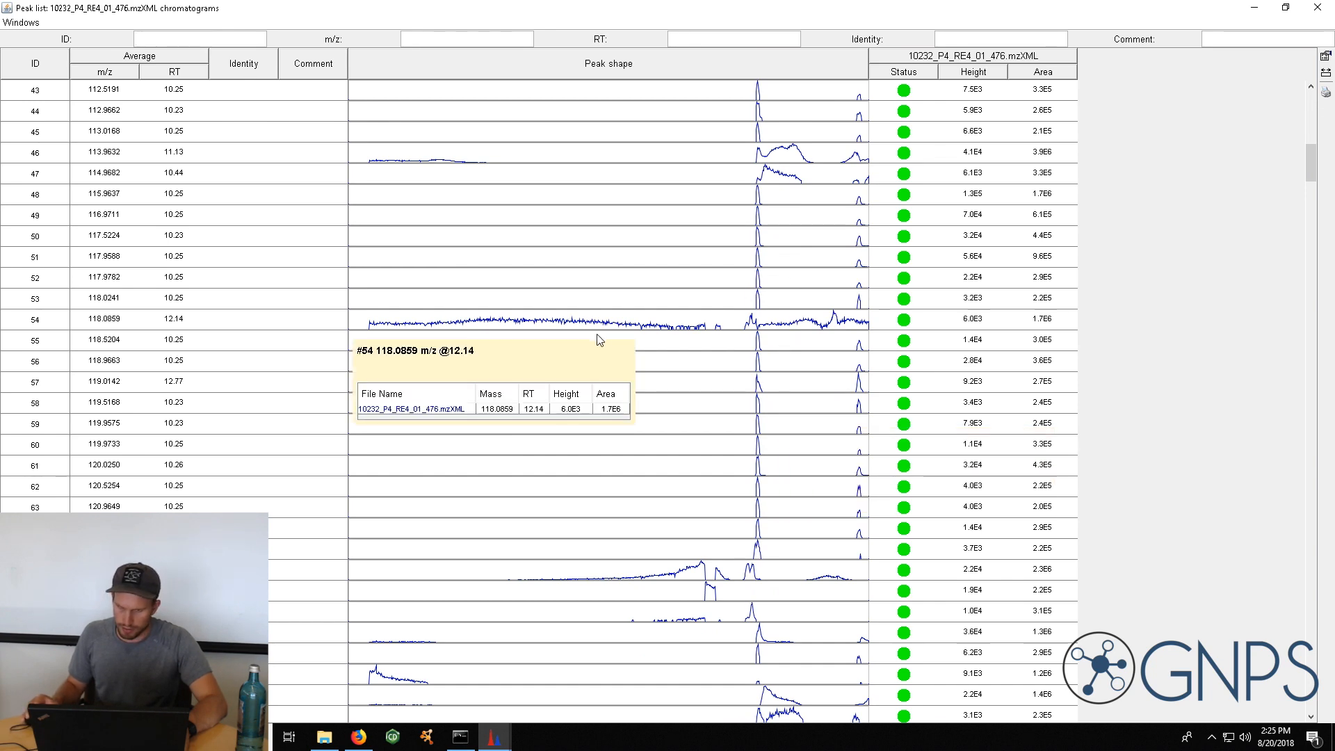
scroll(677, 344, "down", 16)
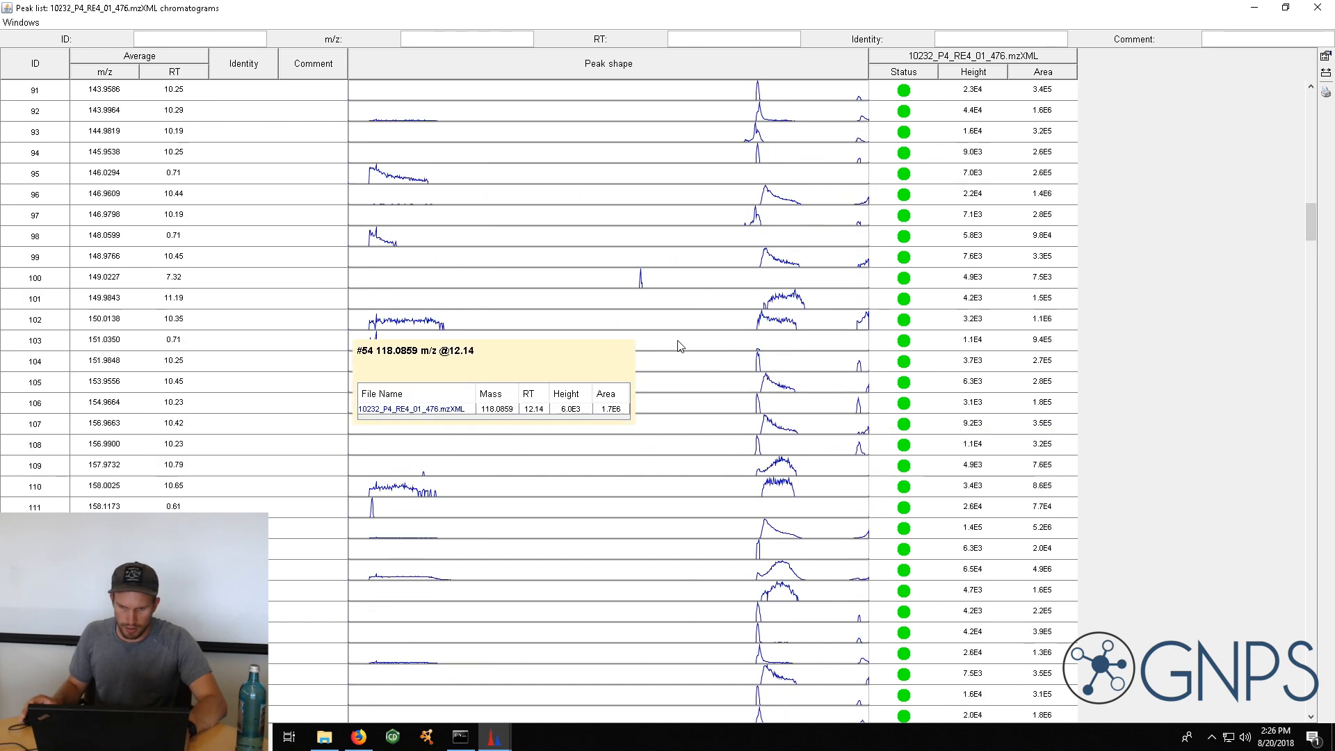
scroll(679, 345, "down", 17)
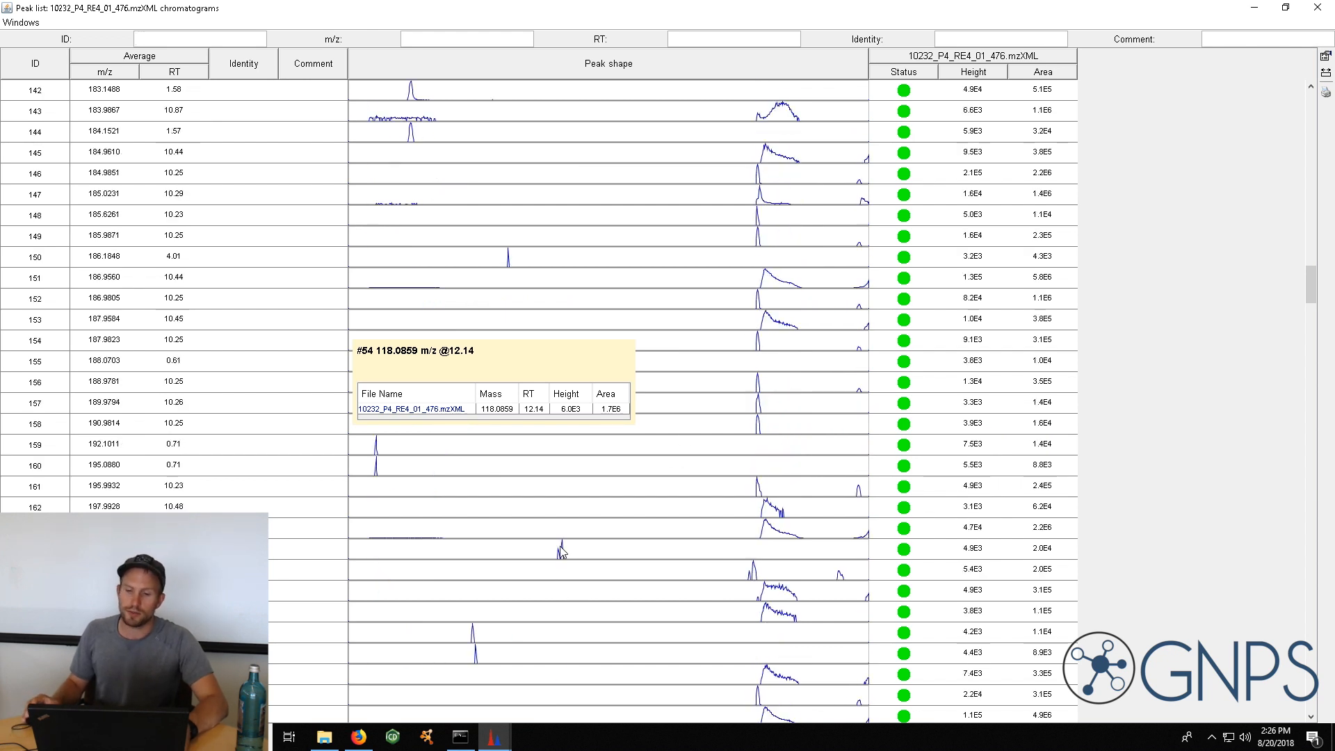
scroll(562, 552, "down", 4)
scroll(562, 552, "down", 6)
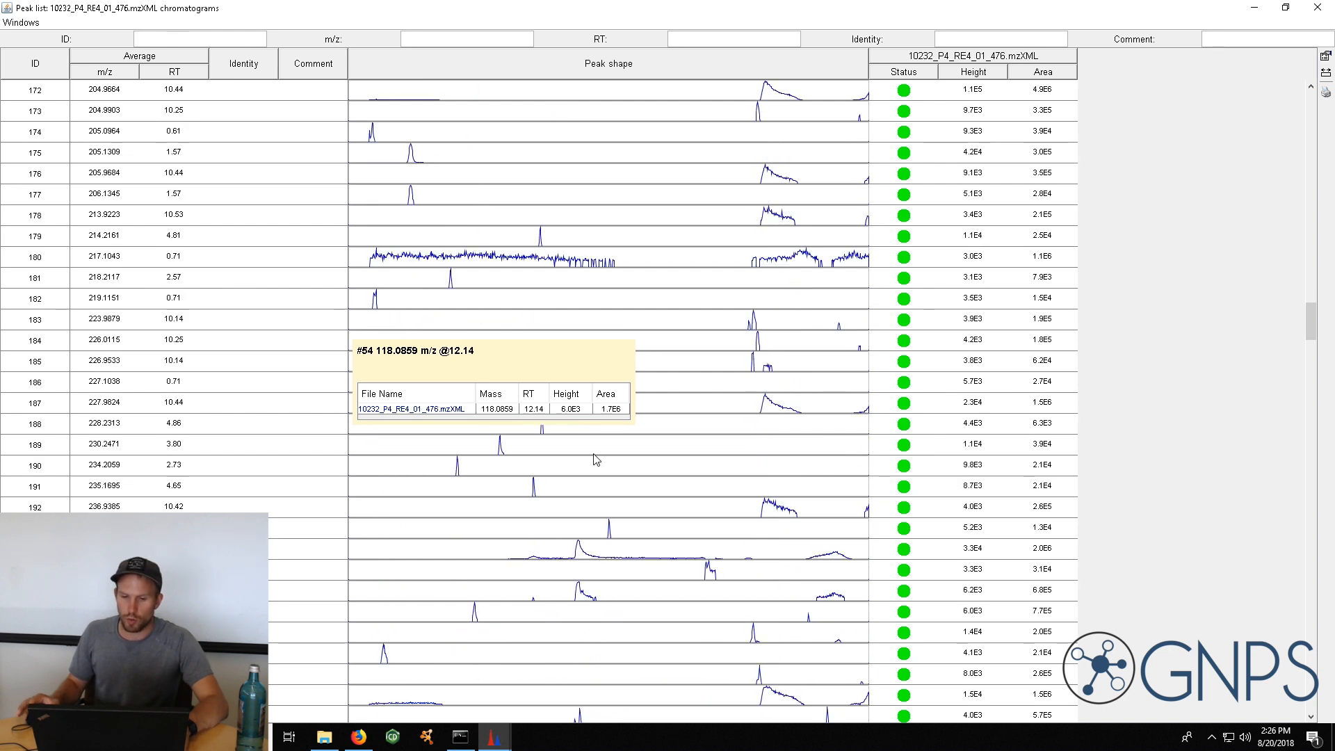
scroll(595, 459, "down", 2)
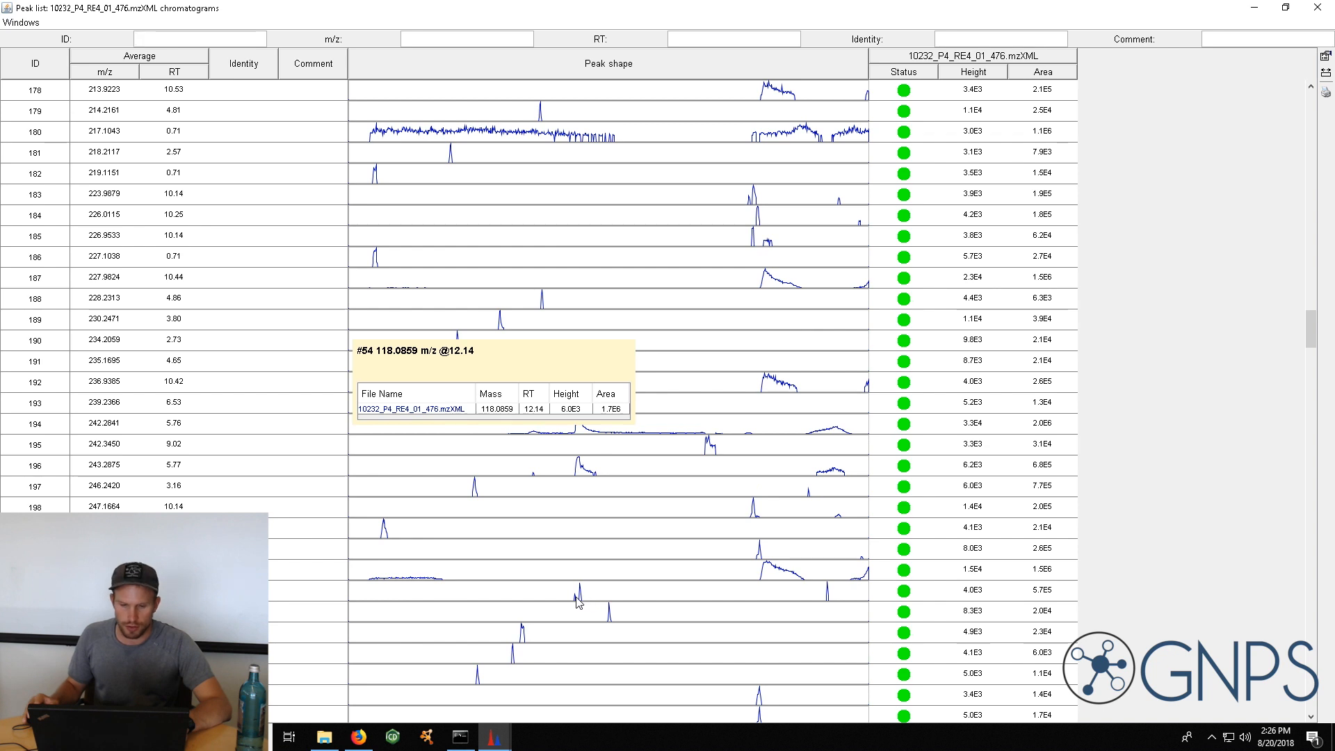
scroll(593, 600, "down", 4)
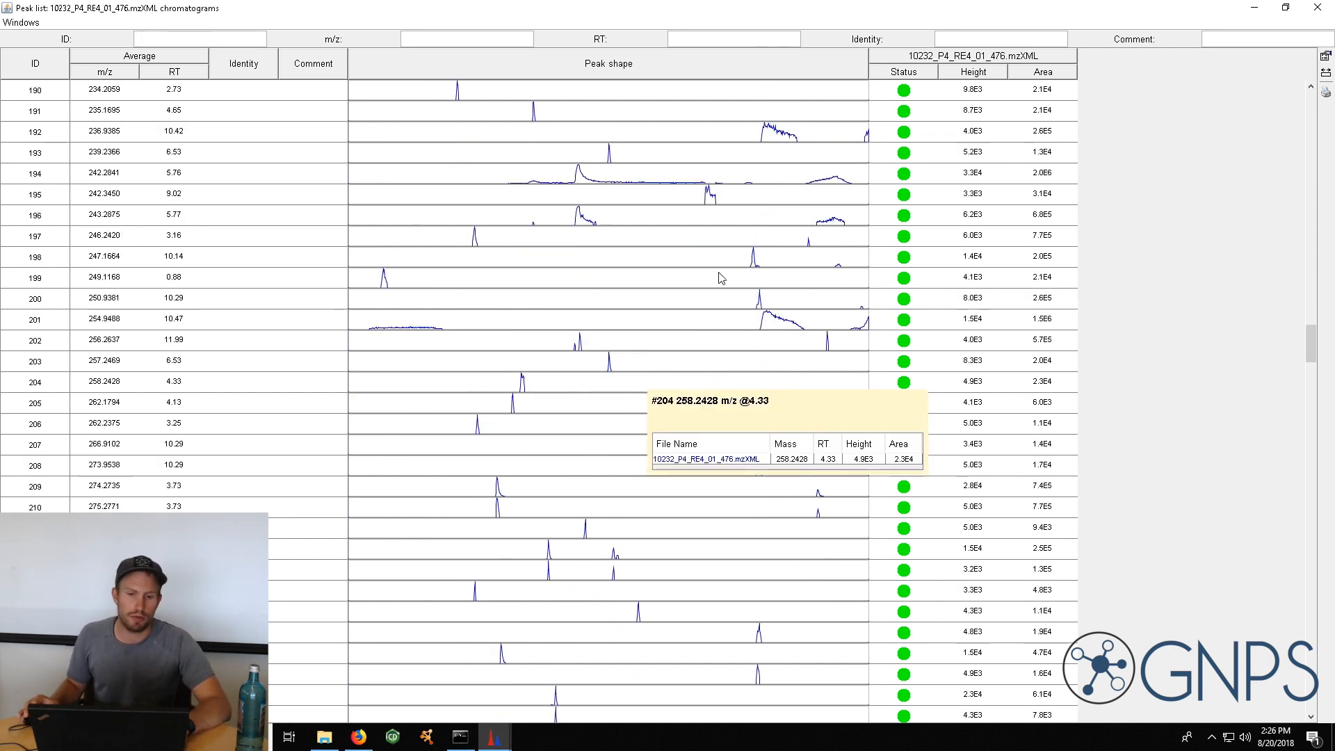
left_click(1319, 10)
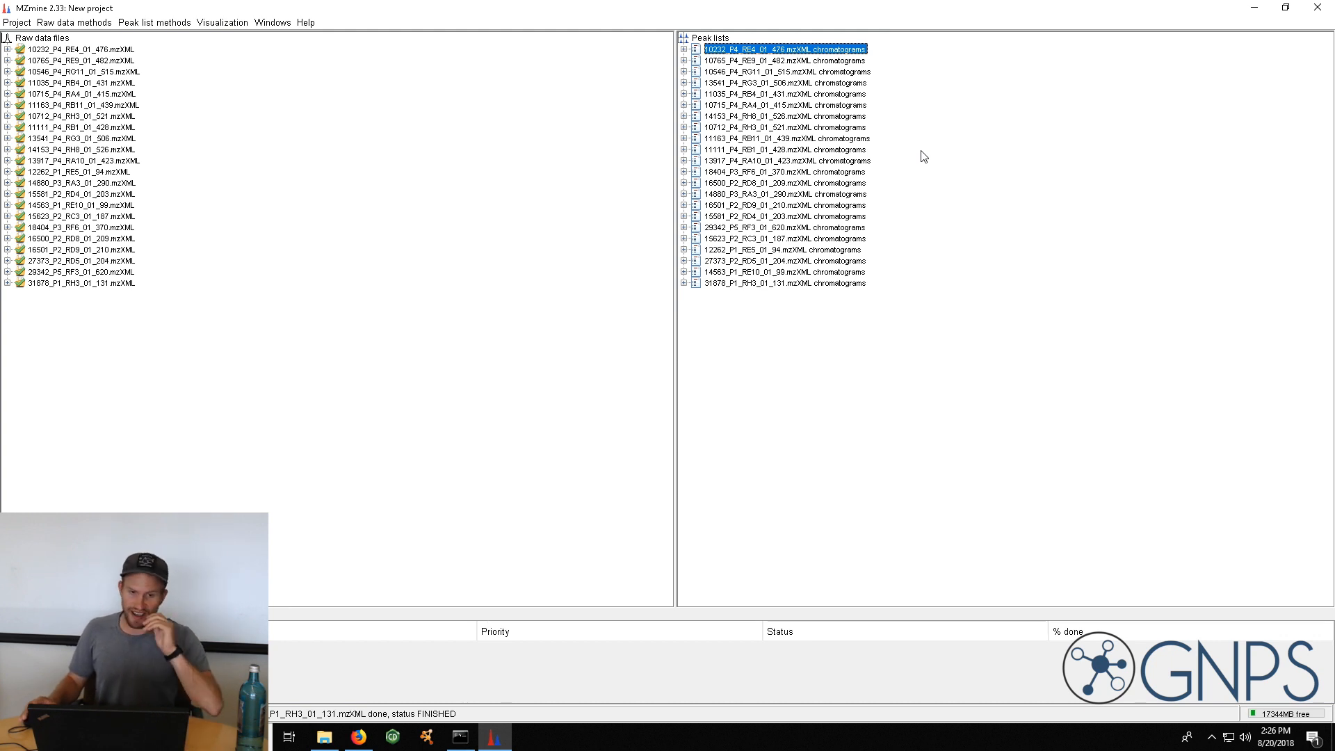
Open Chromatogram deconvolution and apply it to all peak lists
left_click(136, 24)
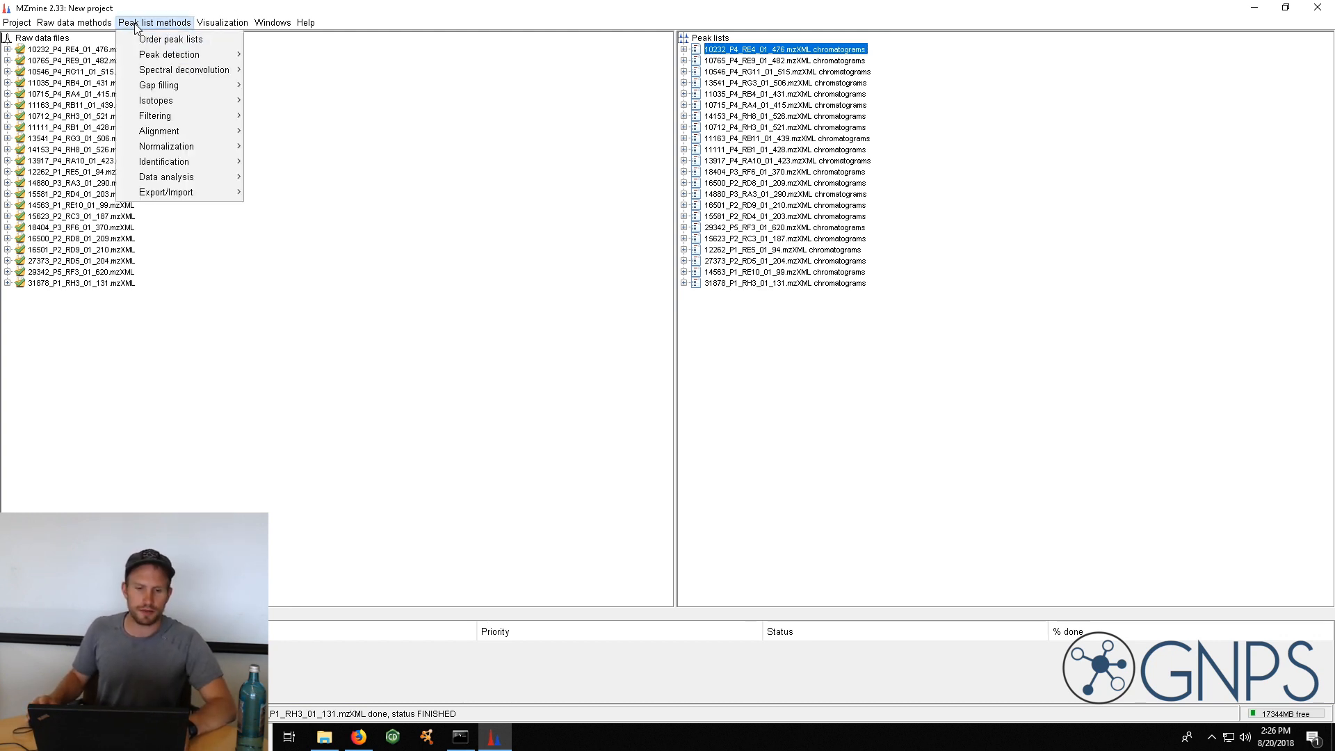
mouse_move(177, 60)
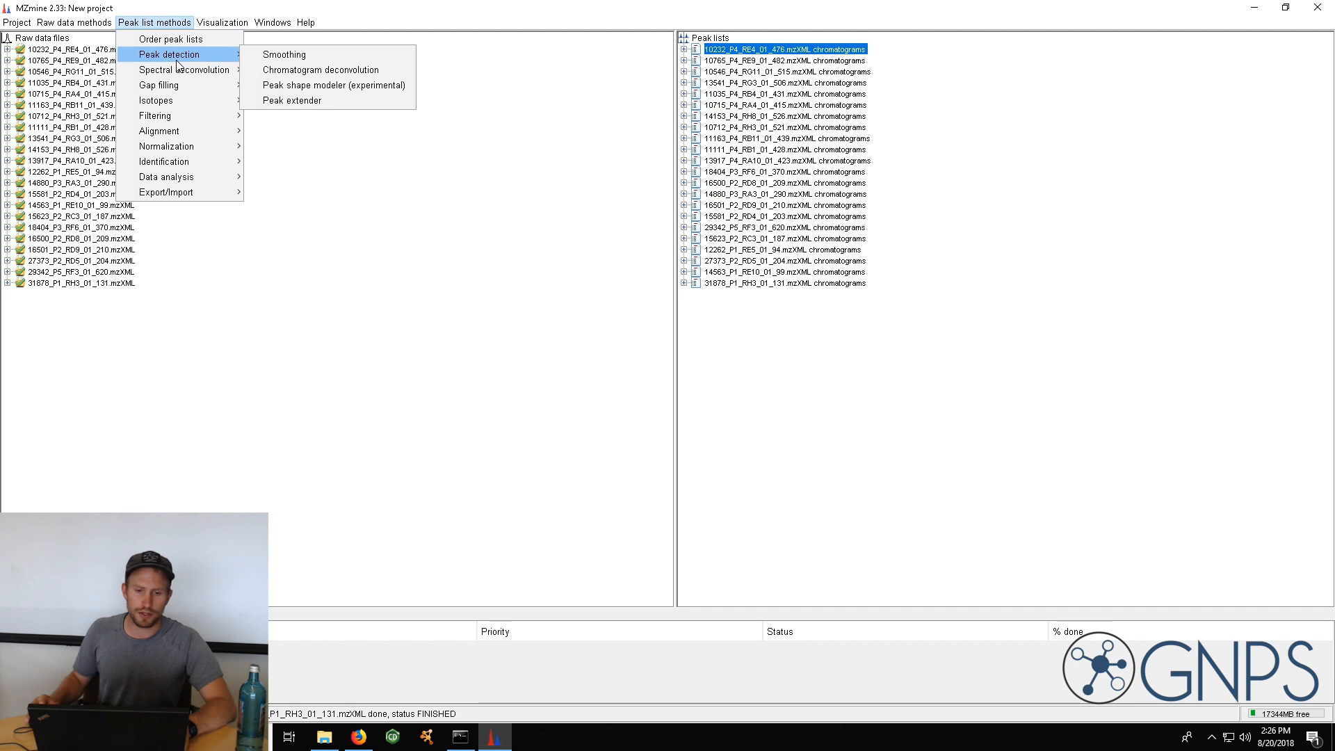
left_click(325, 76)
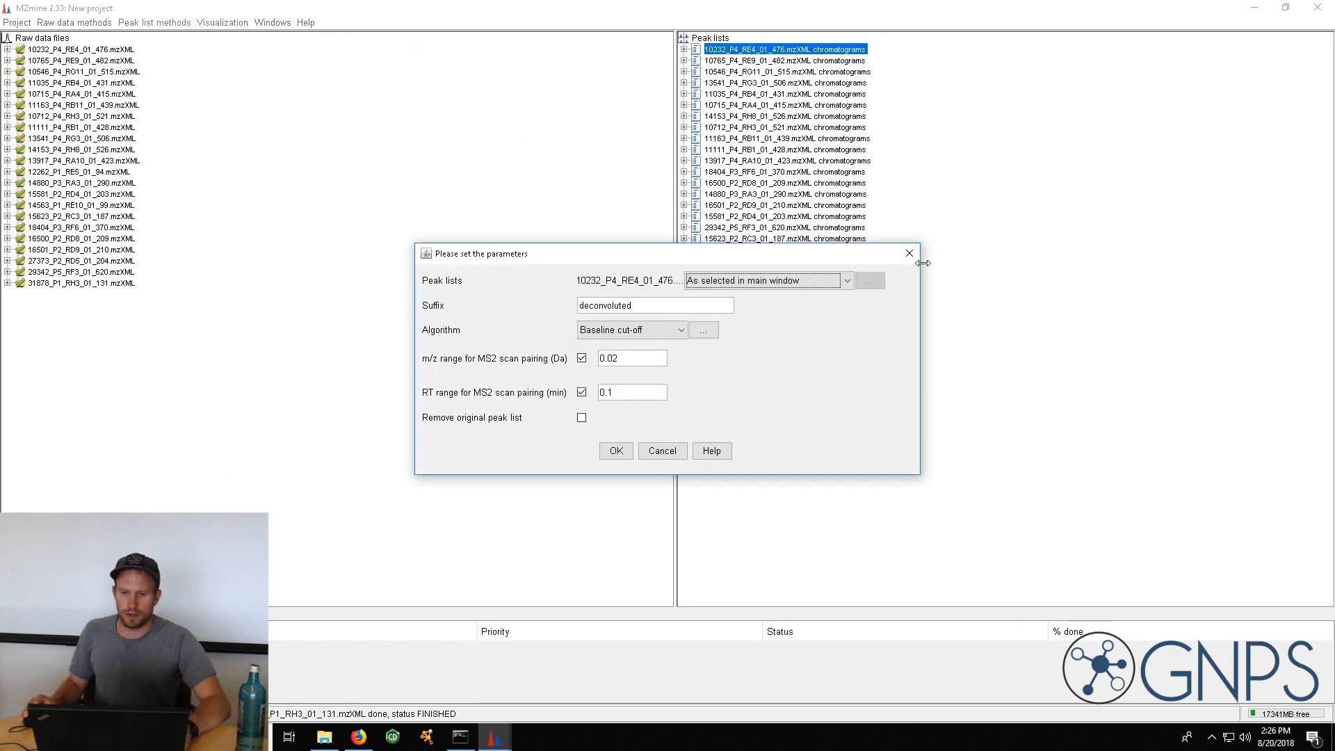
left_click(846, 281)
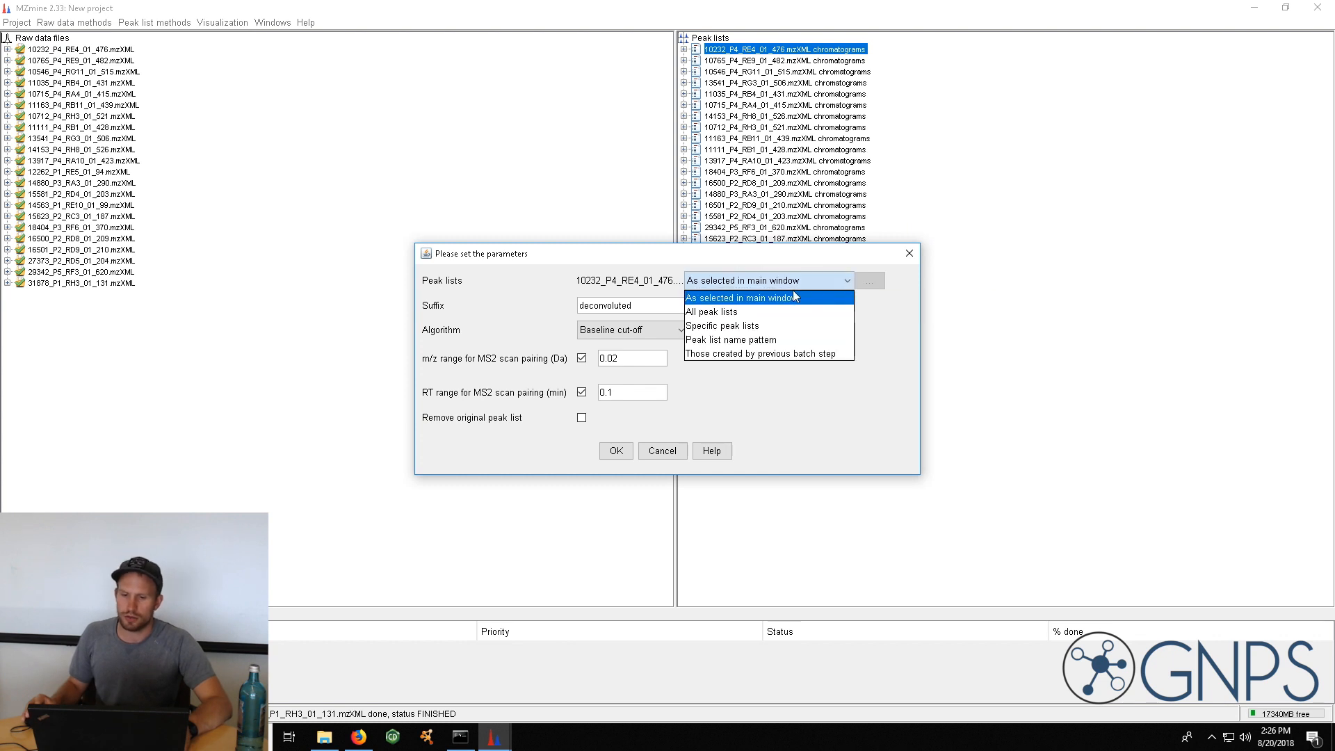
left_click(708, 314)
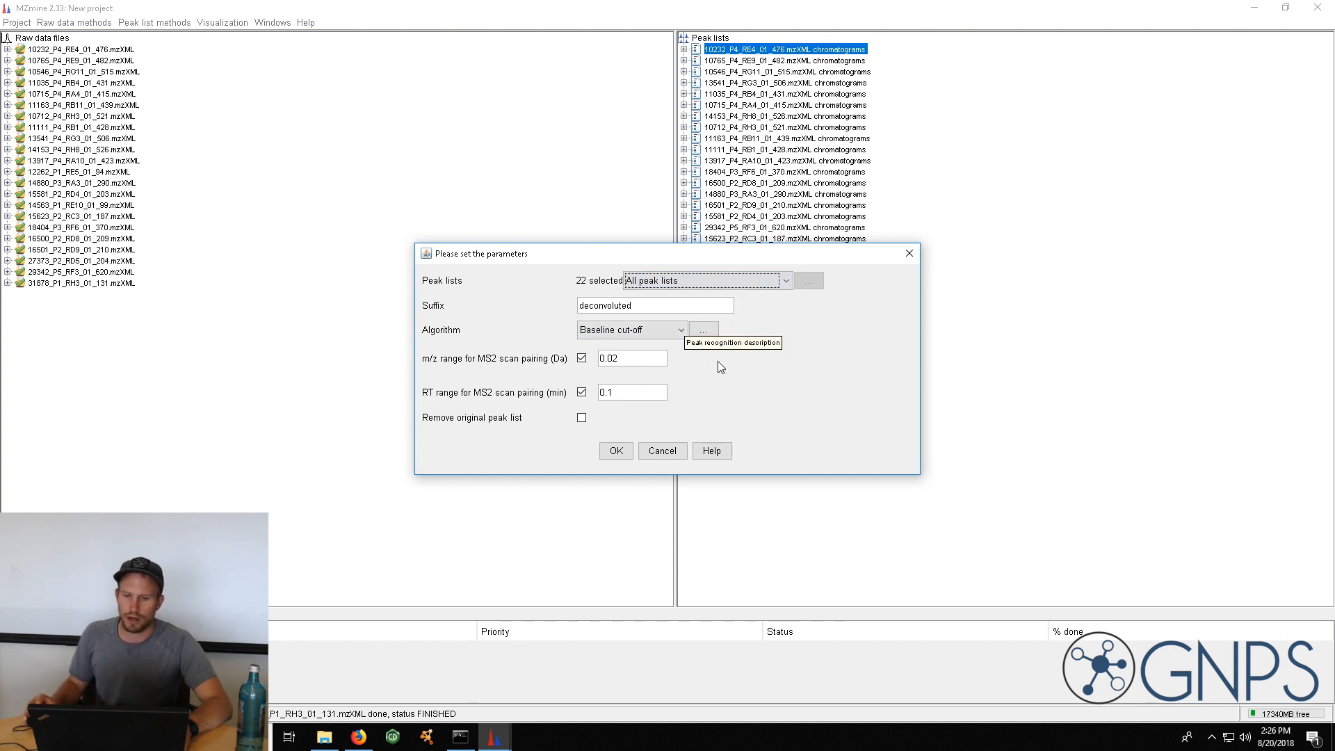
Review the deconvolution algorithms, keep Baseline cut-off, and open its settings with the preview shown
left_click(682, 330)
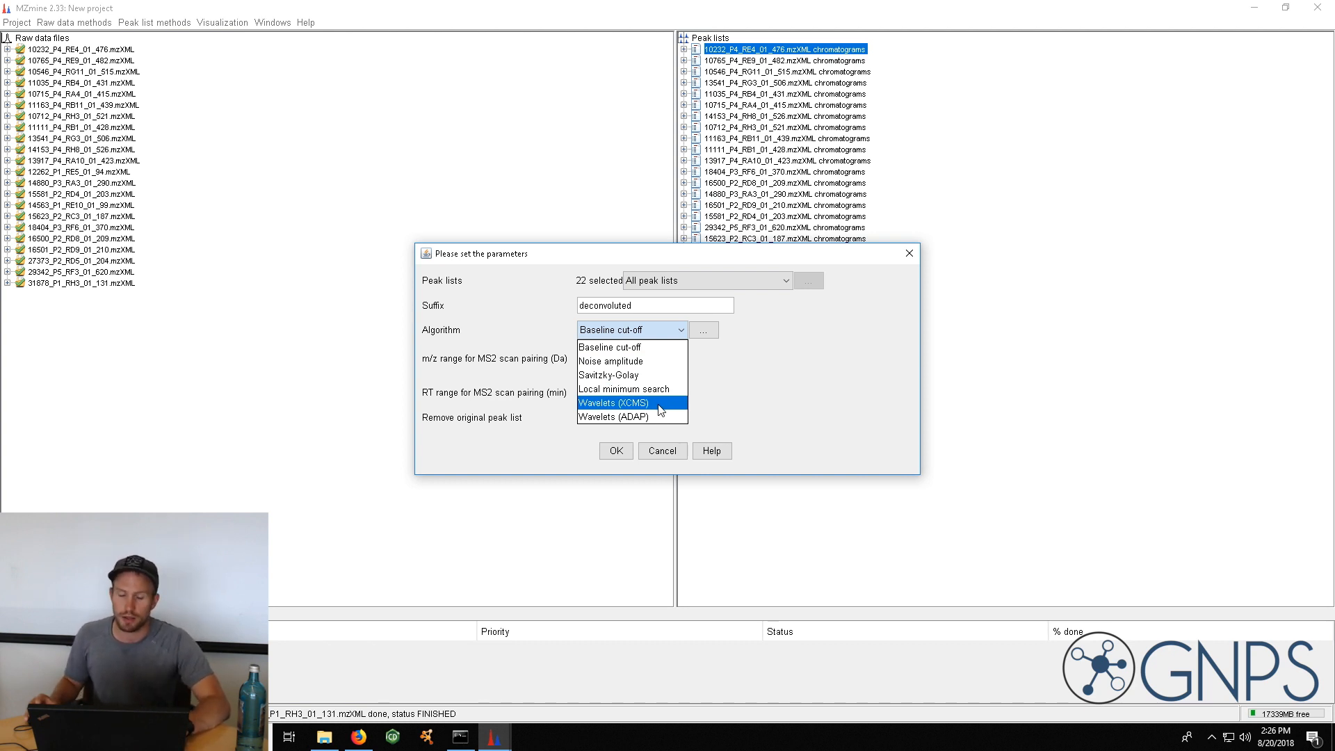
left_click(762, 335)
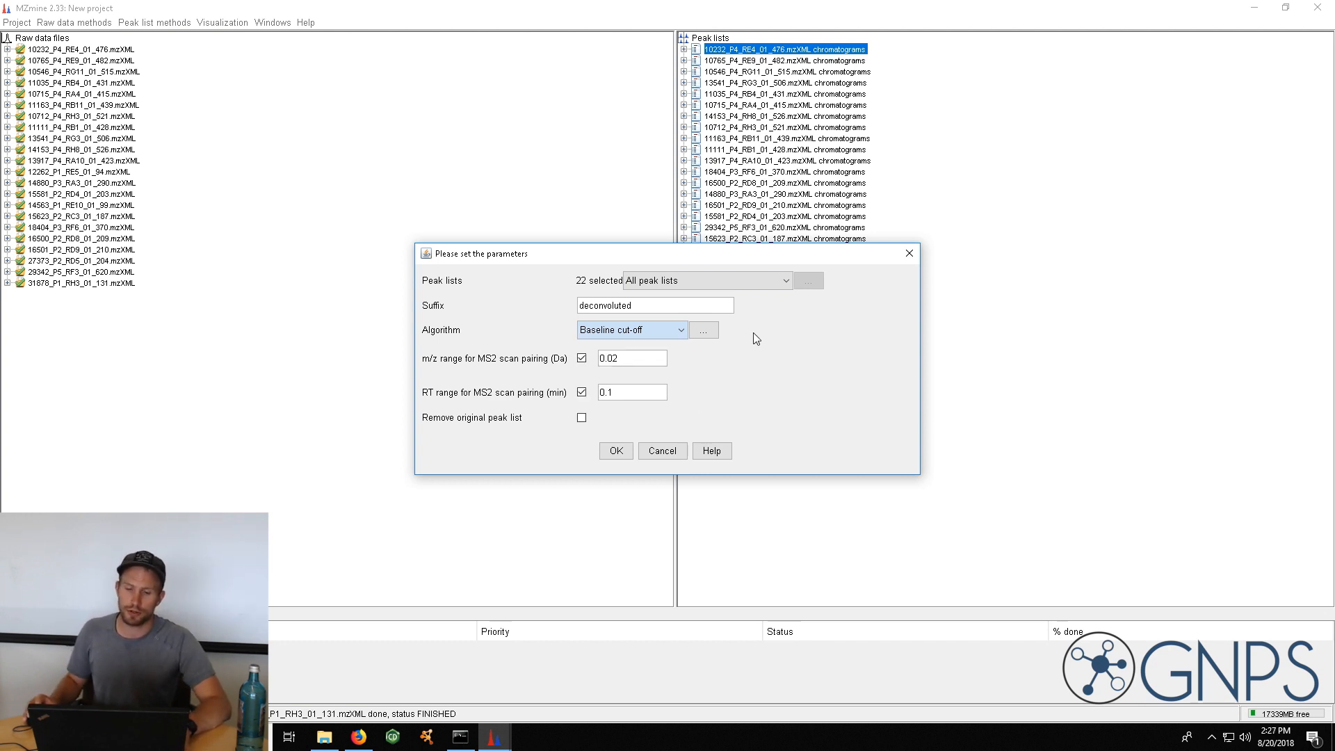
left_click(702, 331)
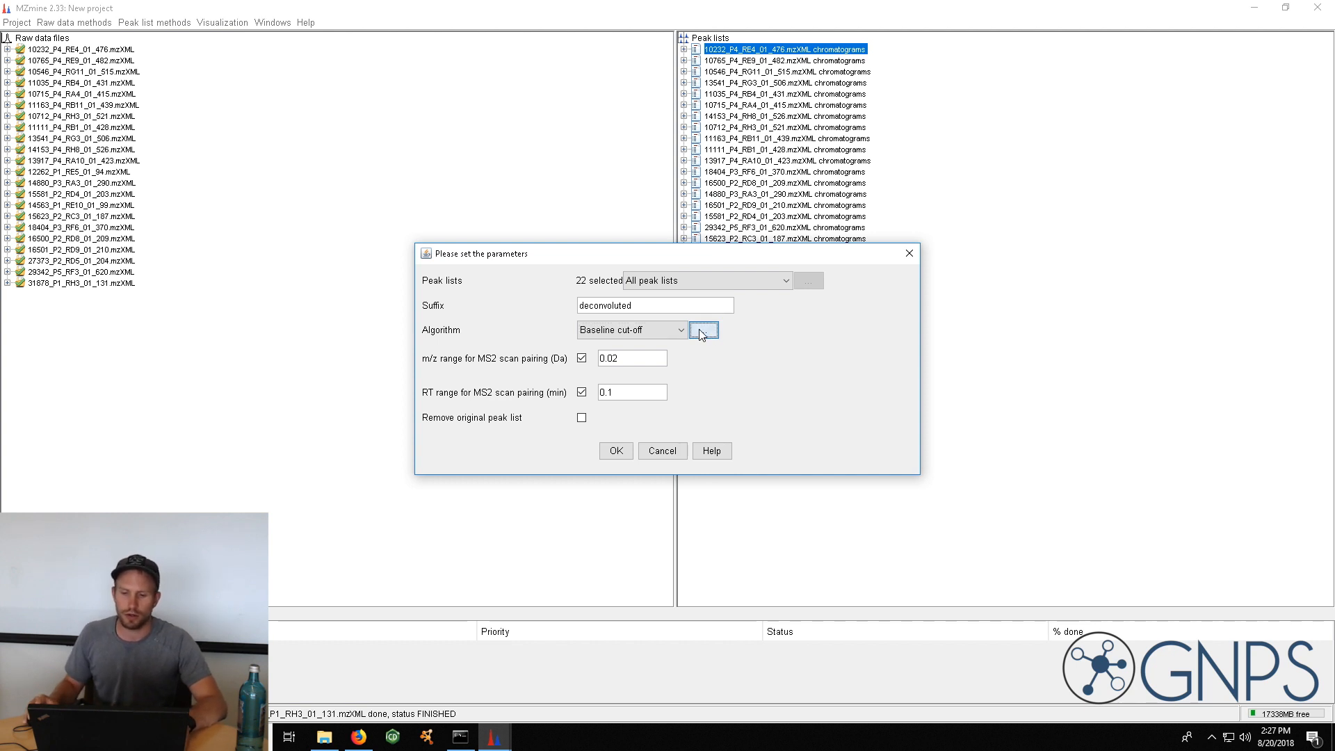
left_click_drag(716, 284, 619, 170)
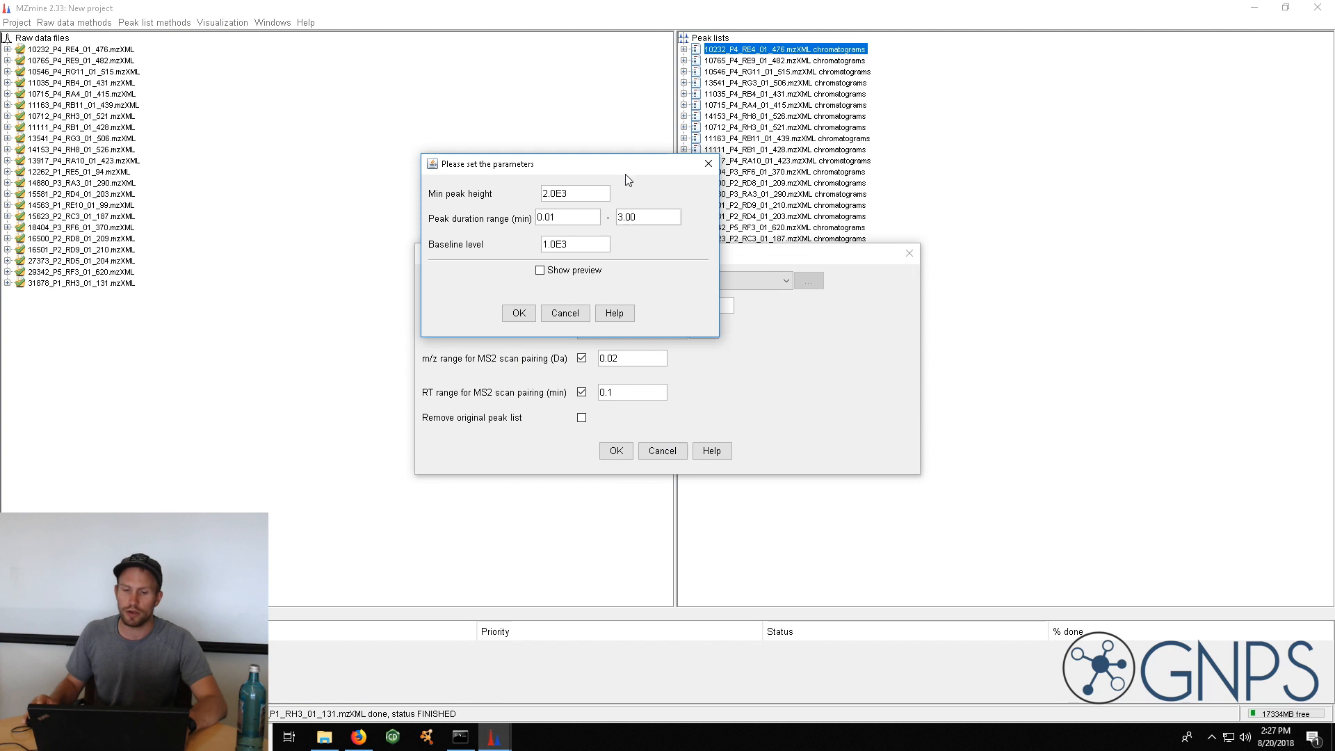
left_click(540, 271)
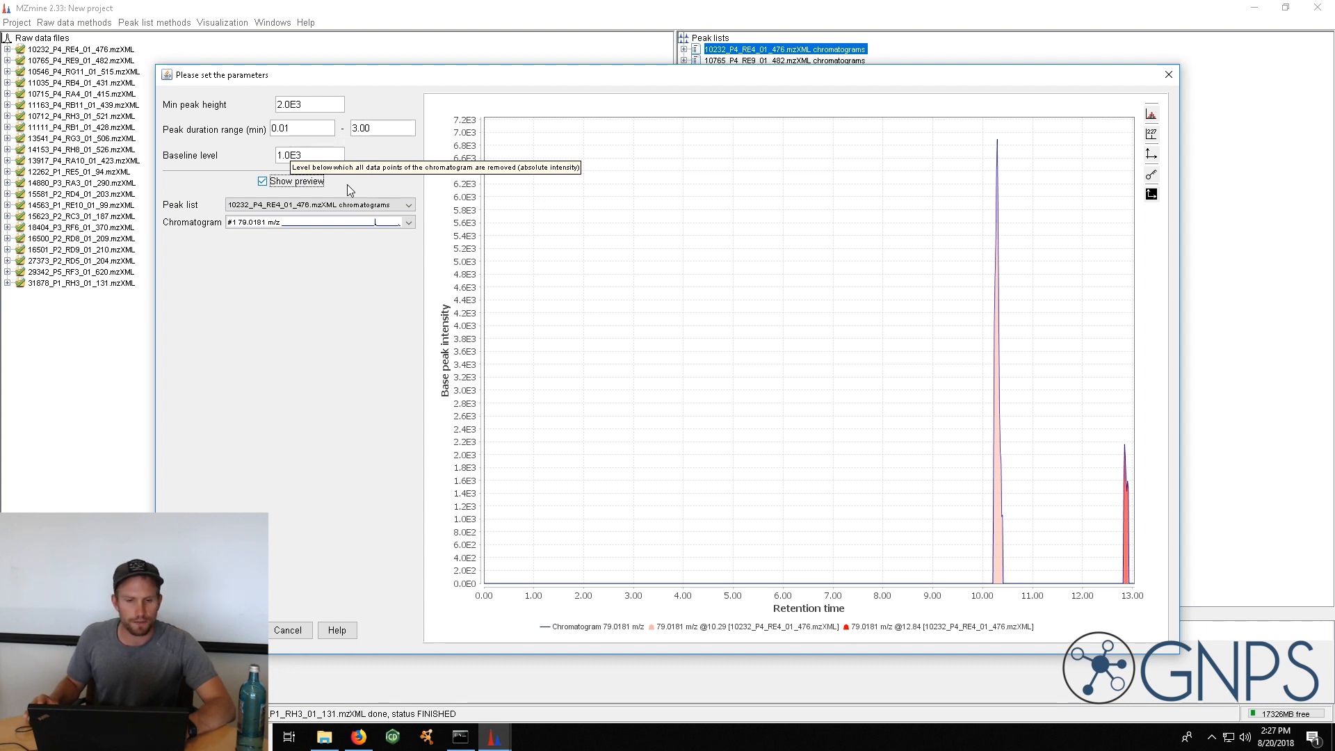
Preview the baseline cut-off deconvolution on chromatogram #116 at 160.9845 m/z
left_click(410, 225)
left_click_drag(409, 244, 409, 258)
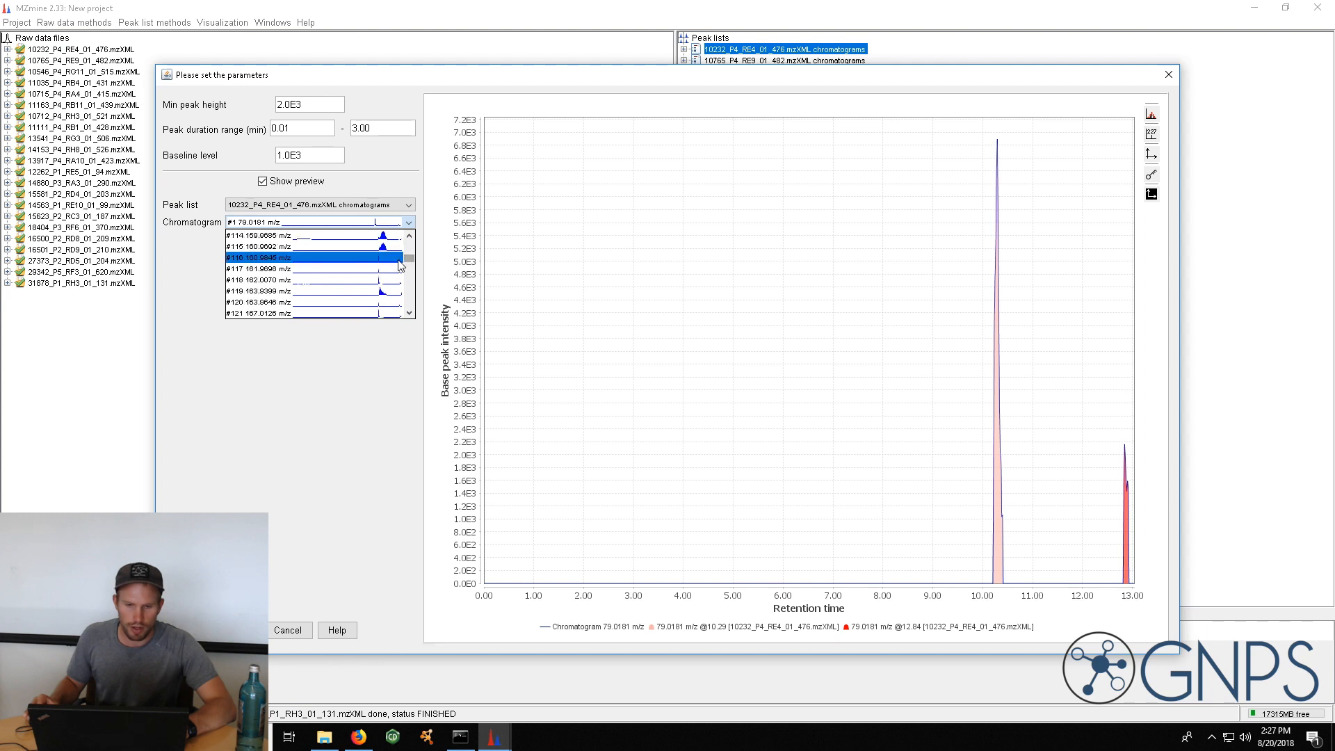
left_click(399, 259)
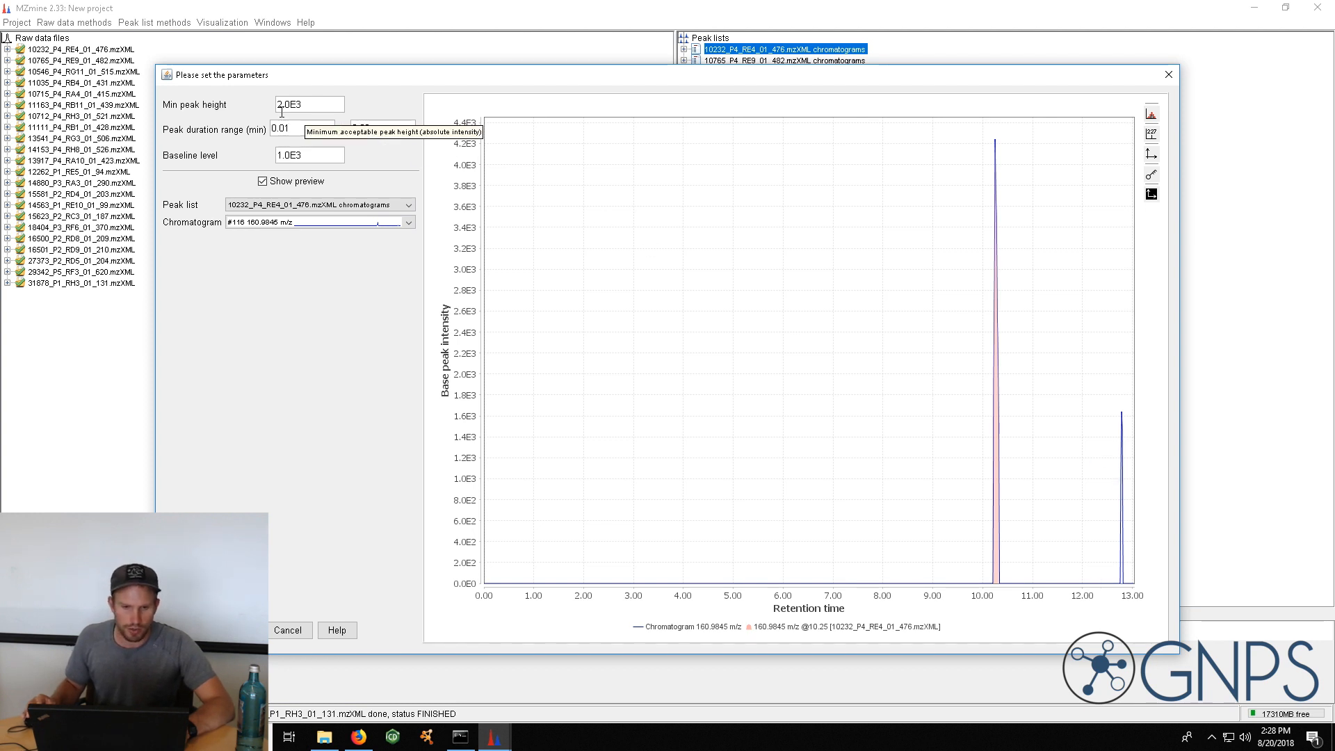
Set the minimum peak height to 1.5E3 and the lower peak duration limit to 0.01 min for the baseline cut-off deconvolution
left_click_drag(286, 106, 269, 107)
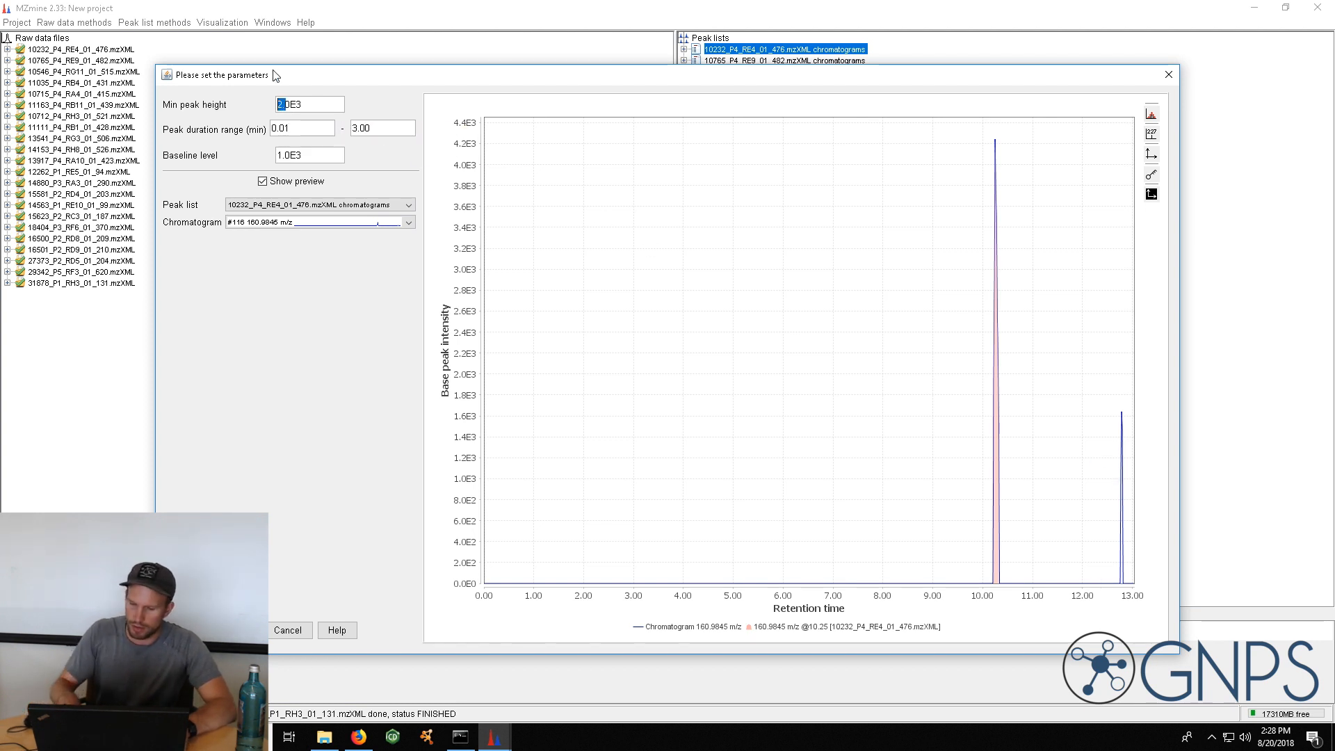
key("BackSpace")
key("BackSpace")
key("BackSpace")
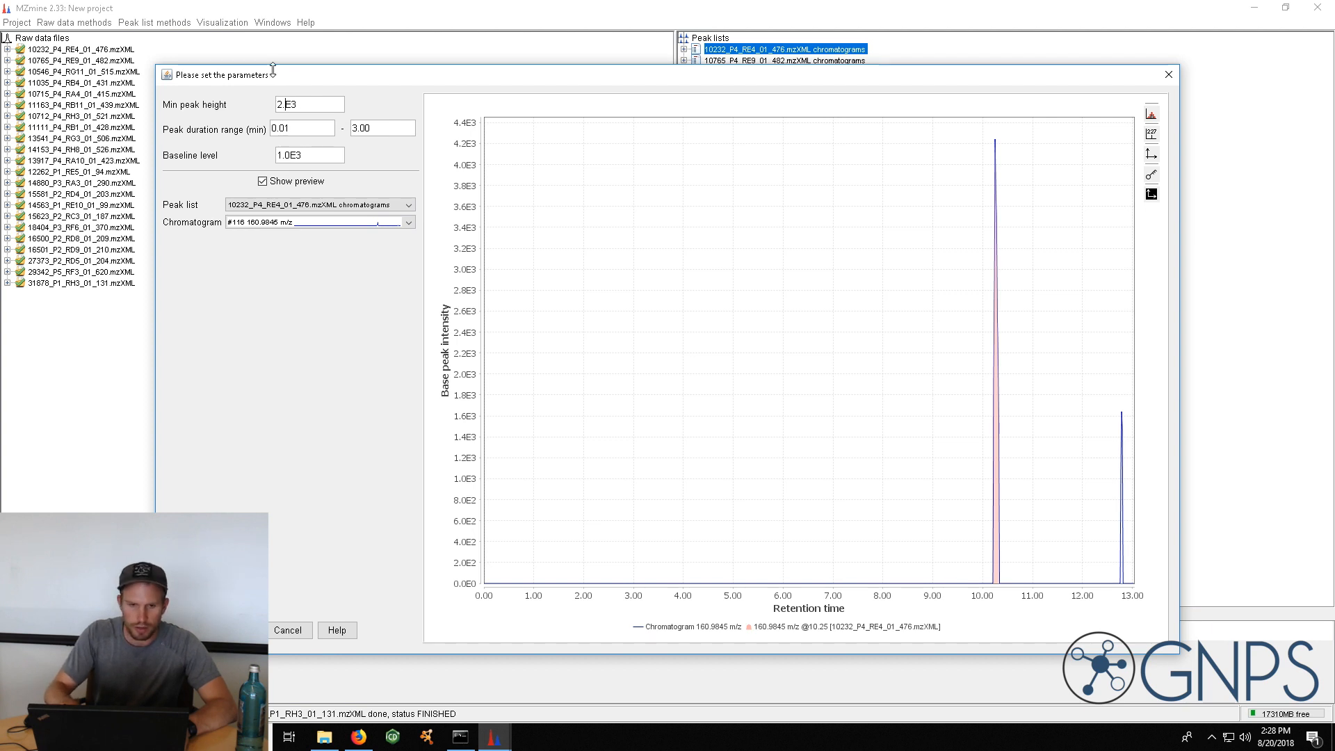
type("1.5")
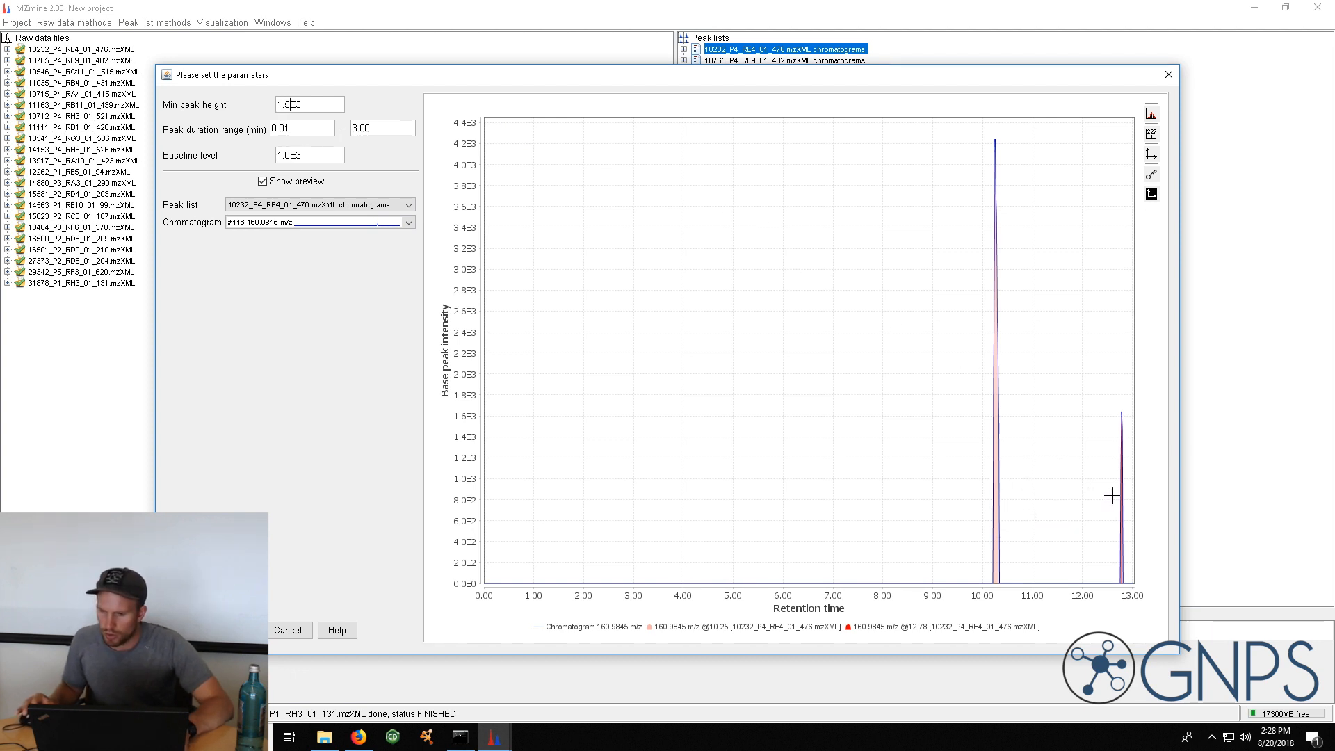
left_click(307, 130)
type("0.1")
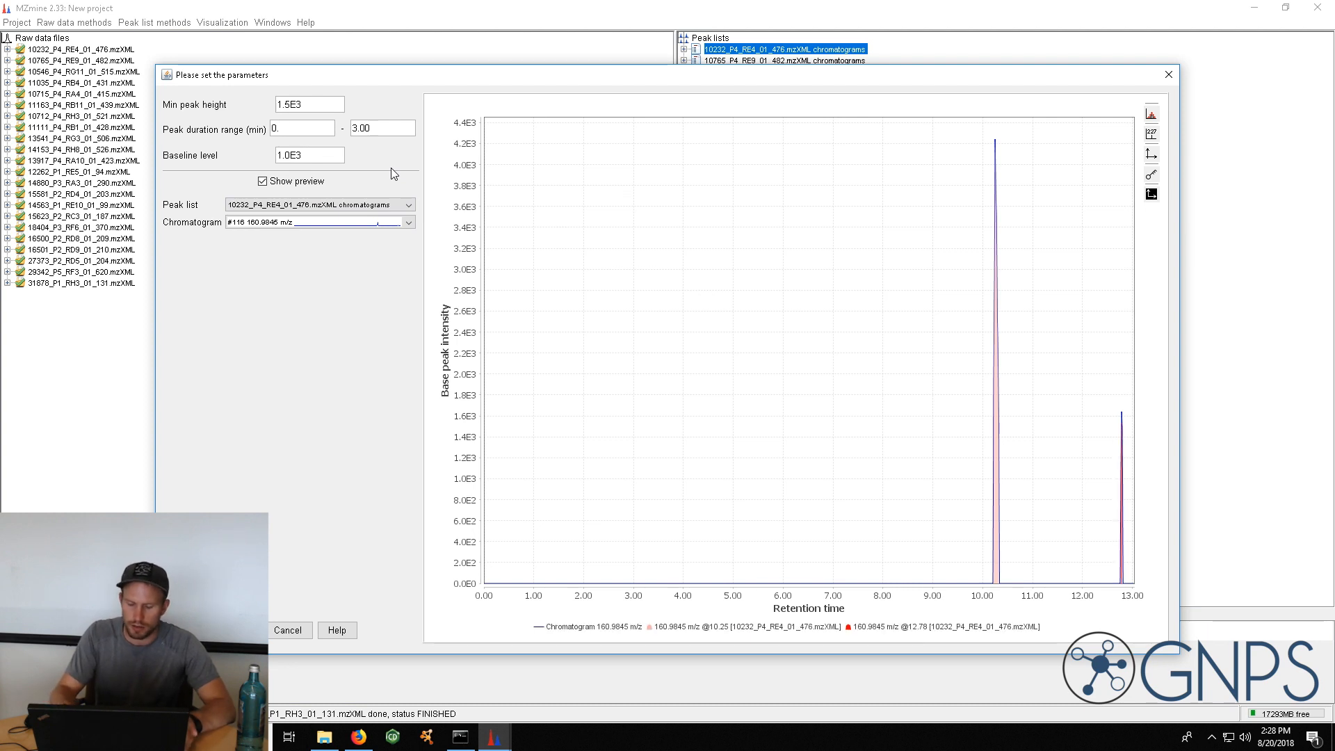
key("BackSpace")
type("01")
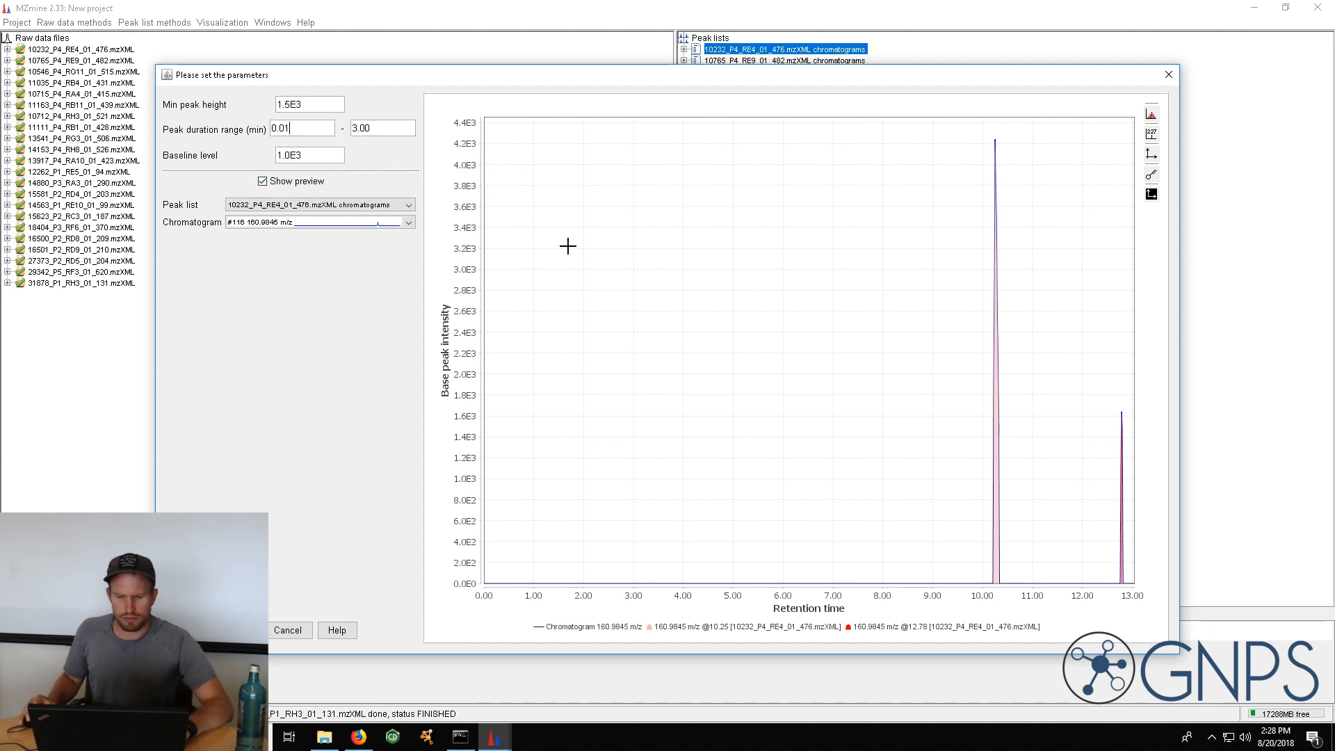
Accept the baseline cut-off settings and run the deconvolution on all peak lists with MS2 scan pairing ranges of 0.02 Da and 0.1 min
left_click_drag(482, 81, 483, 48)
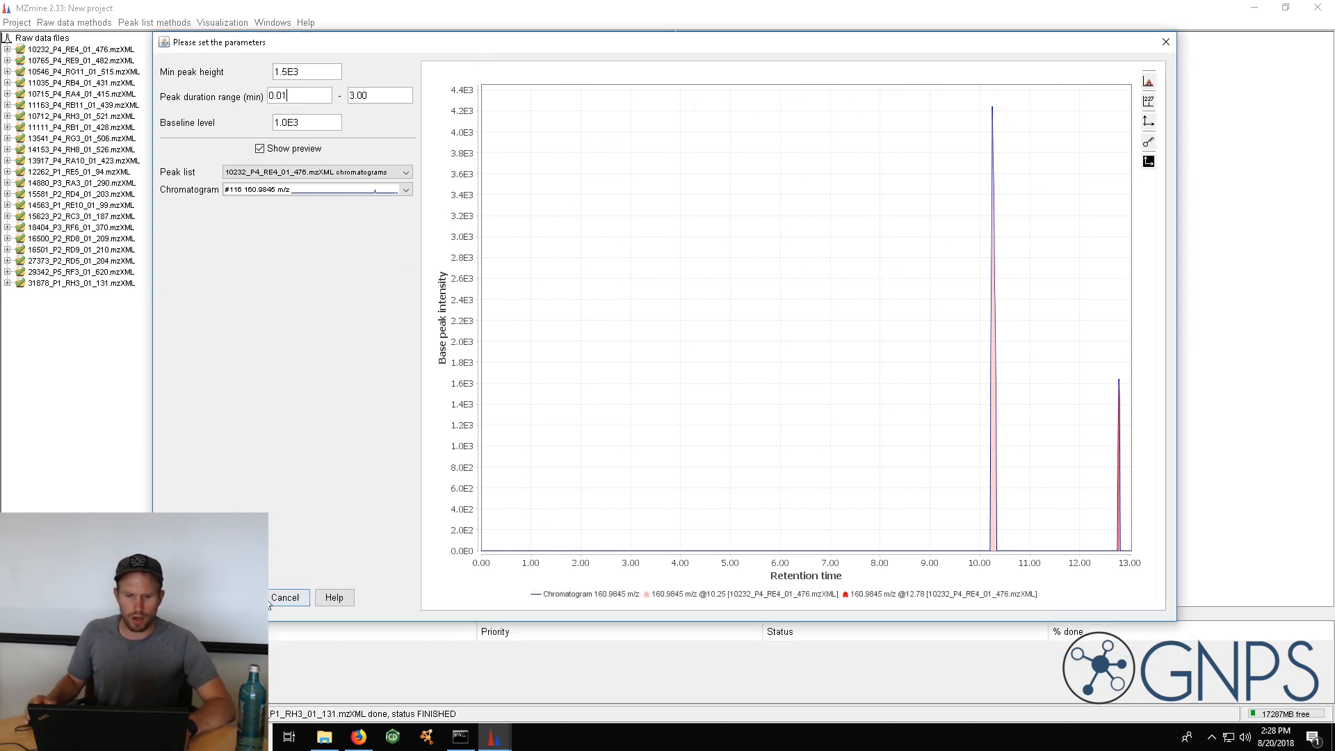
left_click(239, 597)
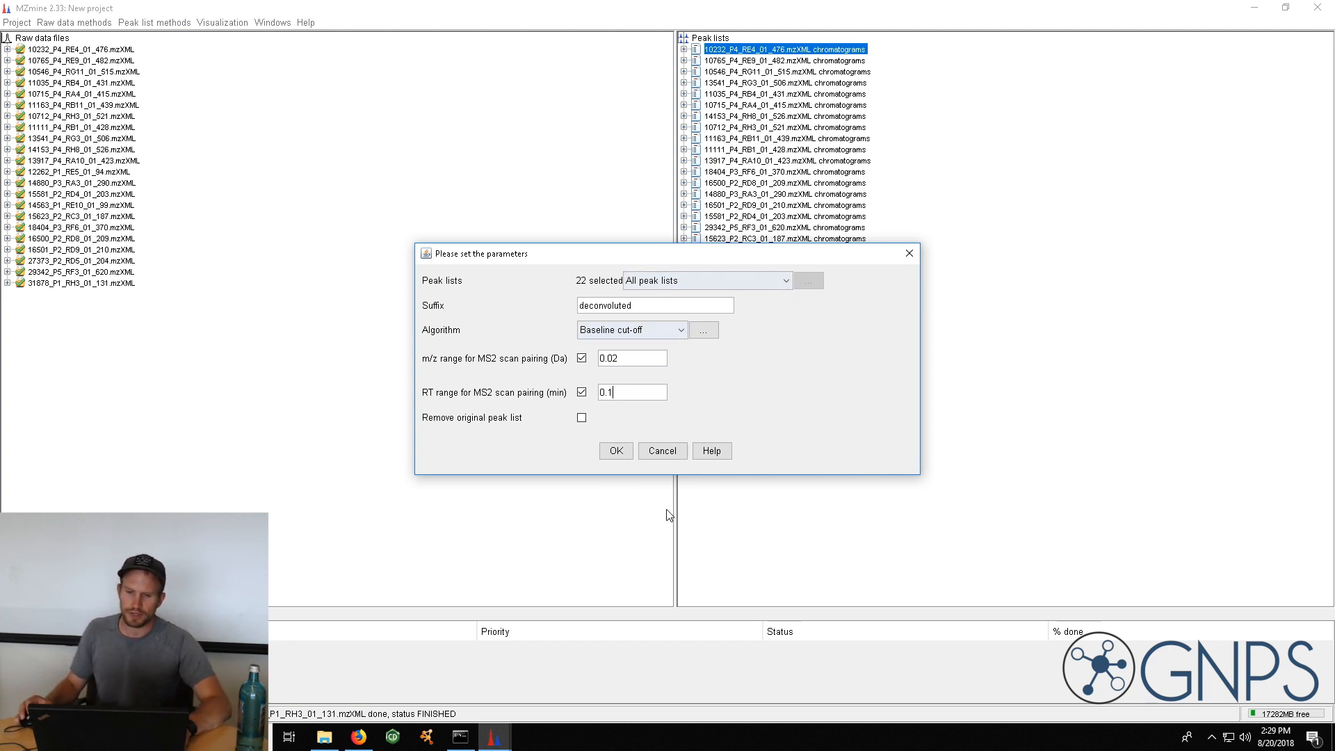
left_click(616, 452)
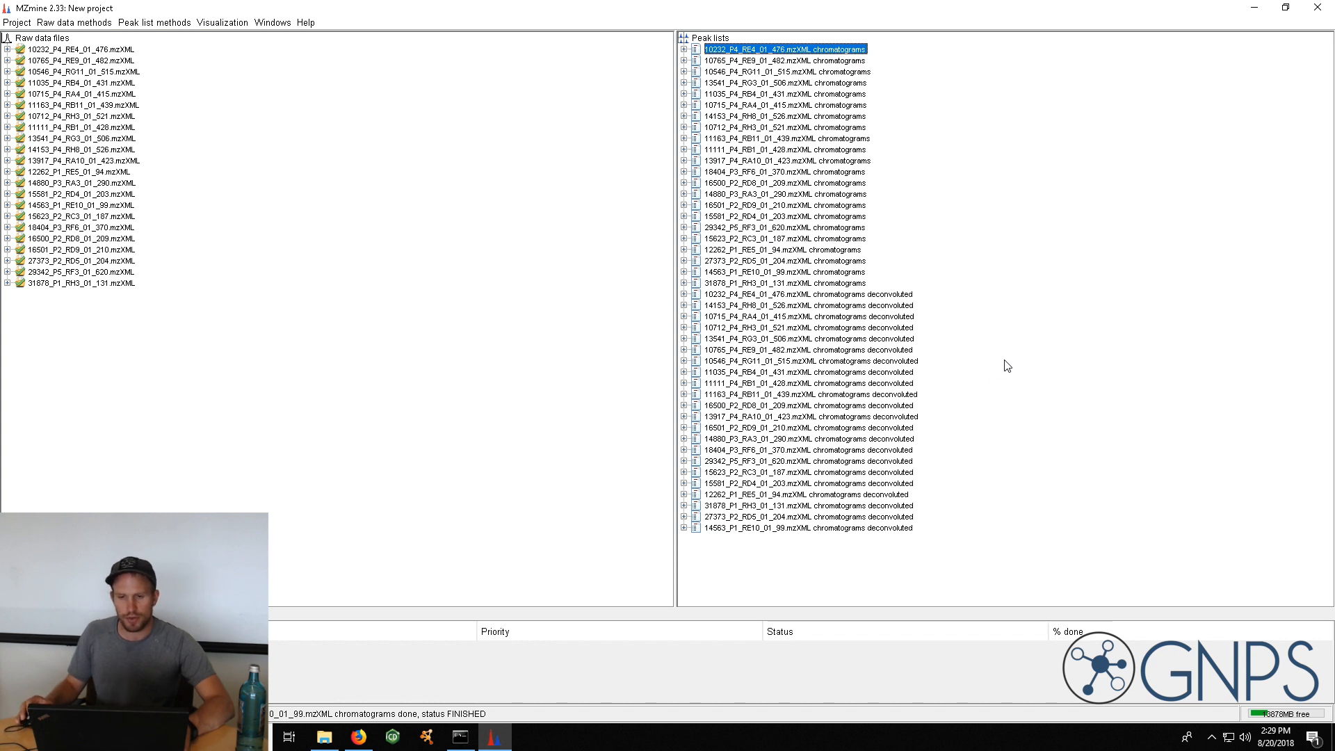
Open the deconvoluted peak list of 10232_P4_RE4_01_476.mzXML and browse its peak shapes
left_click(877, 295)
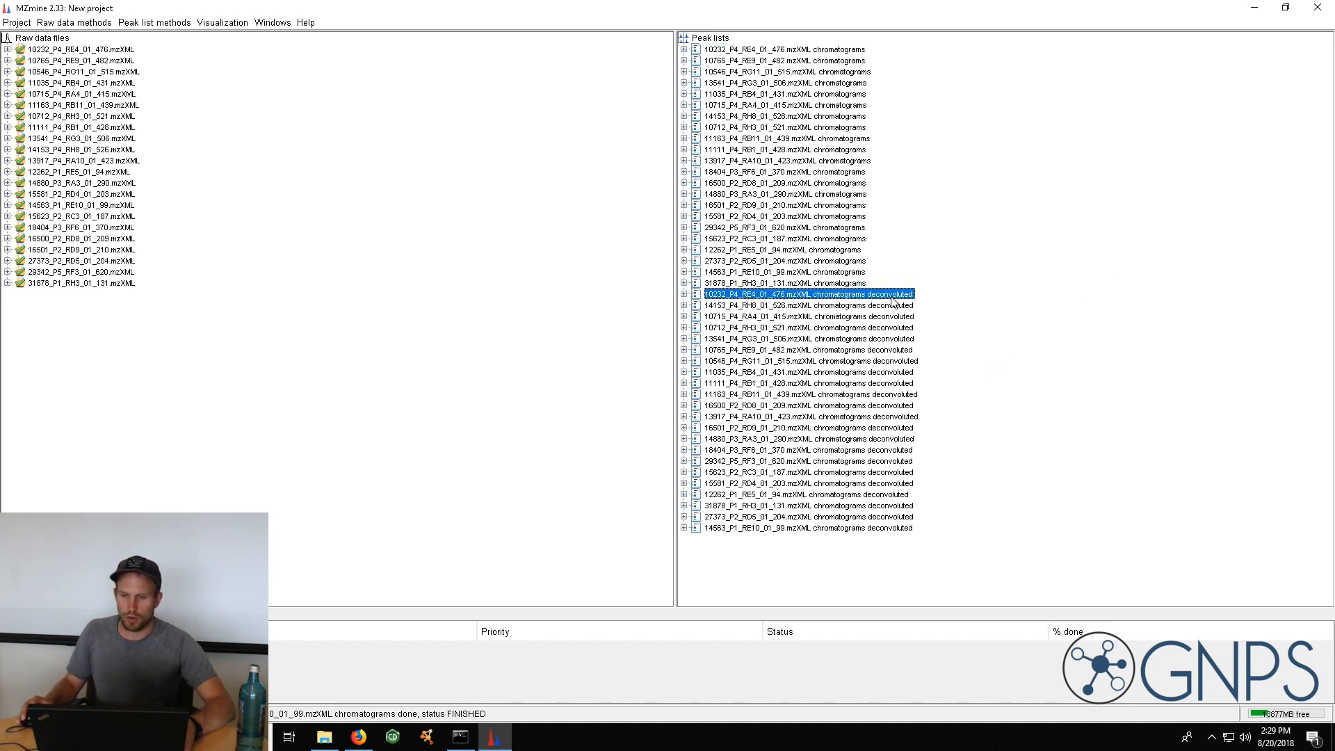
double_click(893, 299)
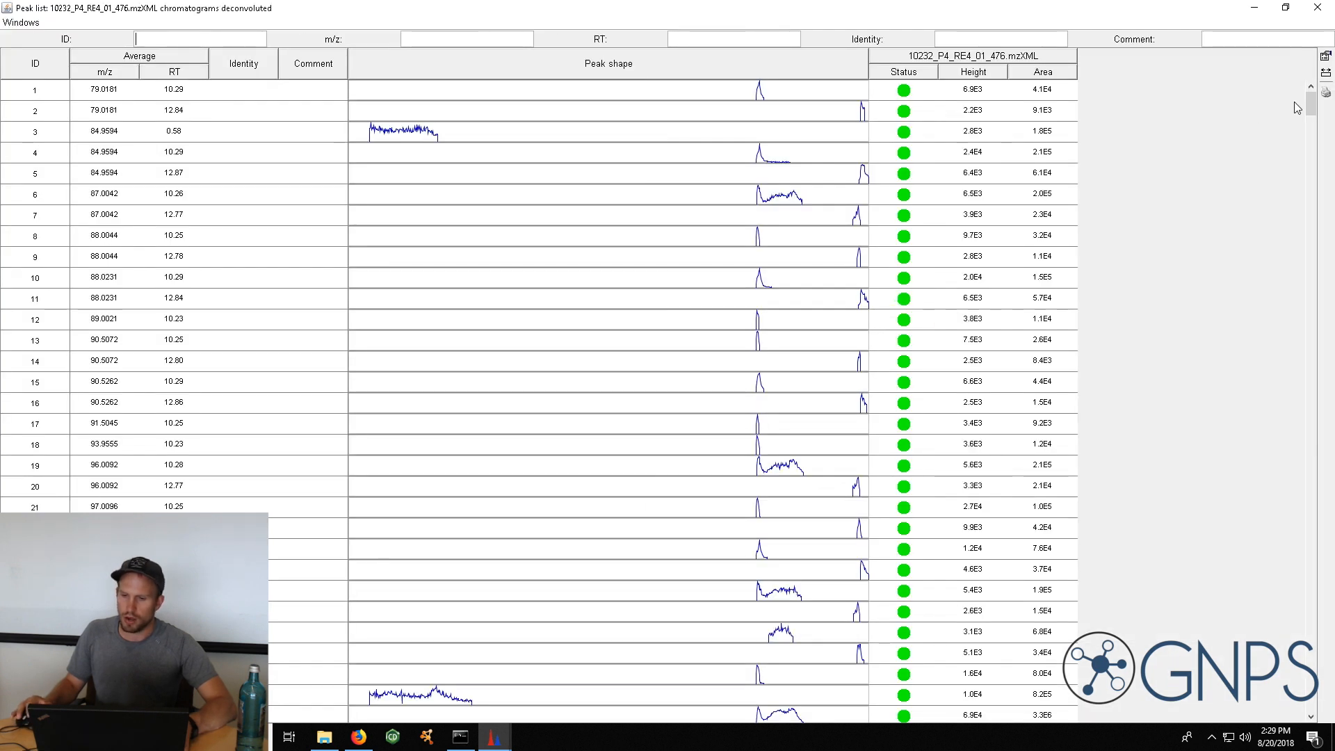
left_click_drag(1312, 102, 1331, 273)
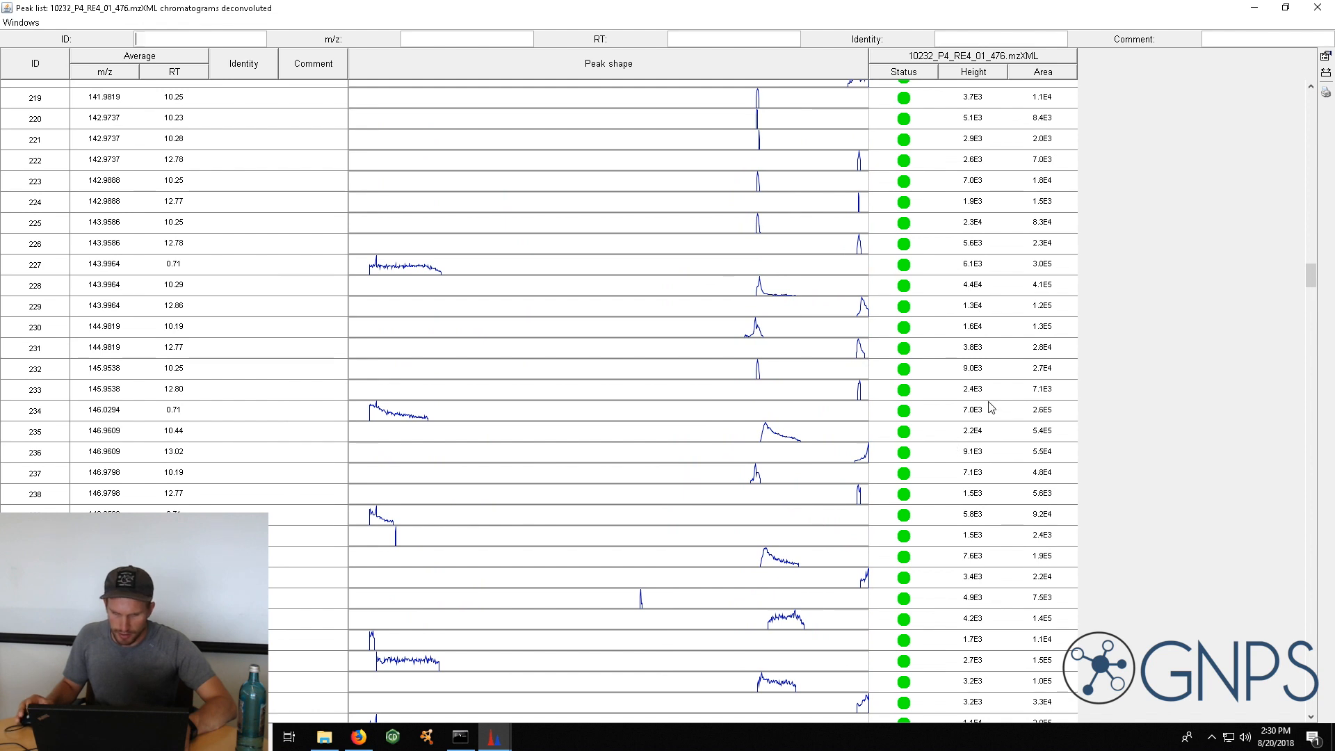
Show the quick base peak XIC of row 237 at 146.9798 m/z, then close the plot
left_click(760, 480)
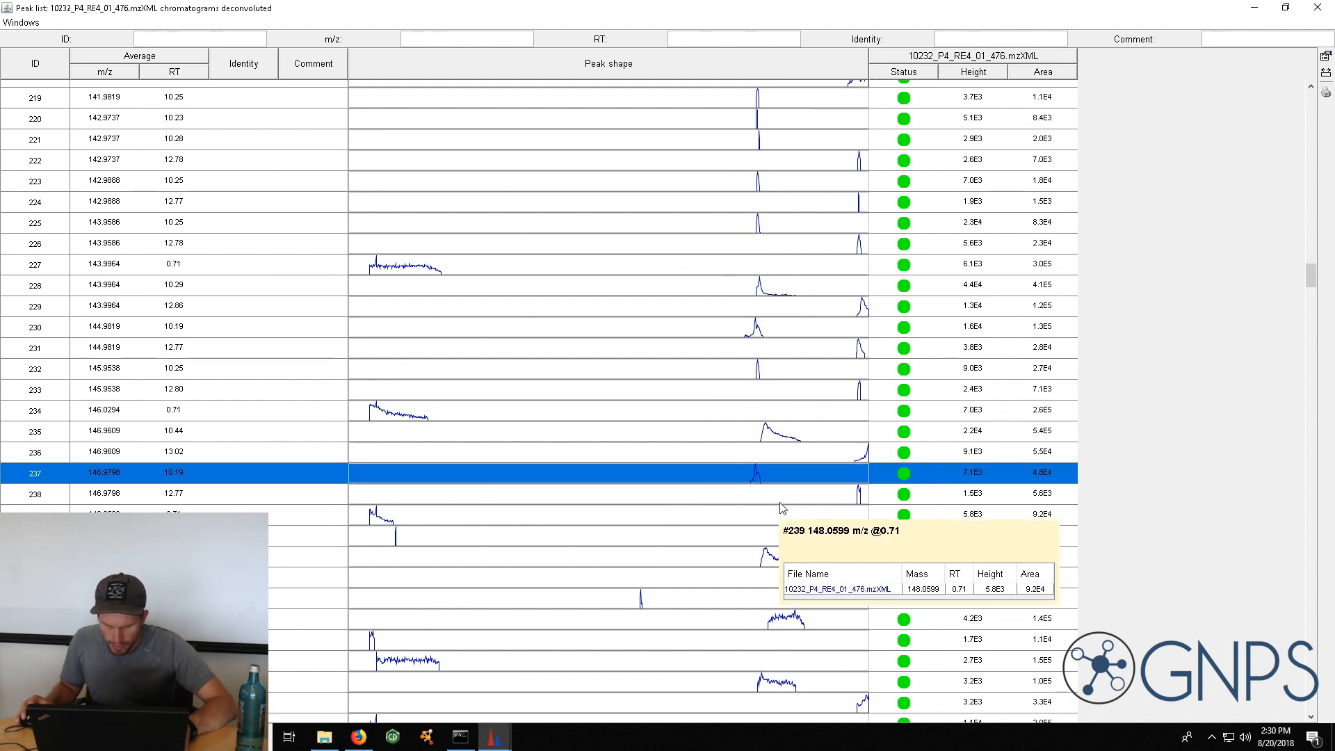
right_click(766, 477)
mouse_move(801, 486)
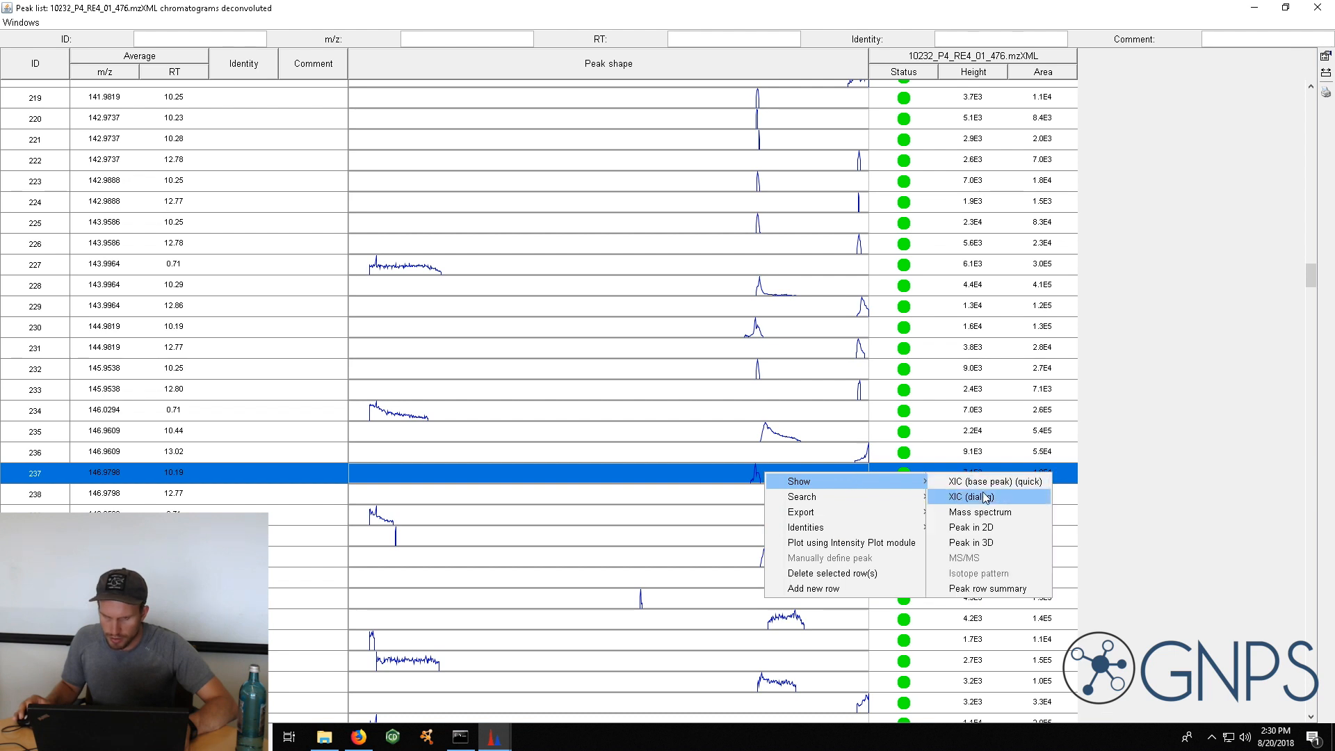
left_click(982, 481)
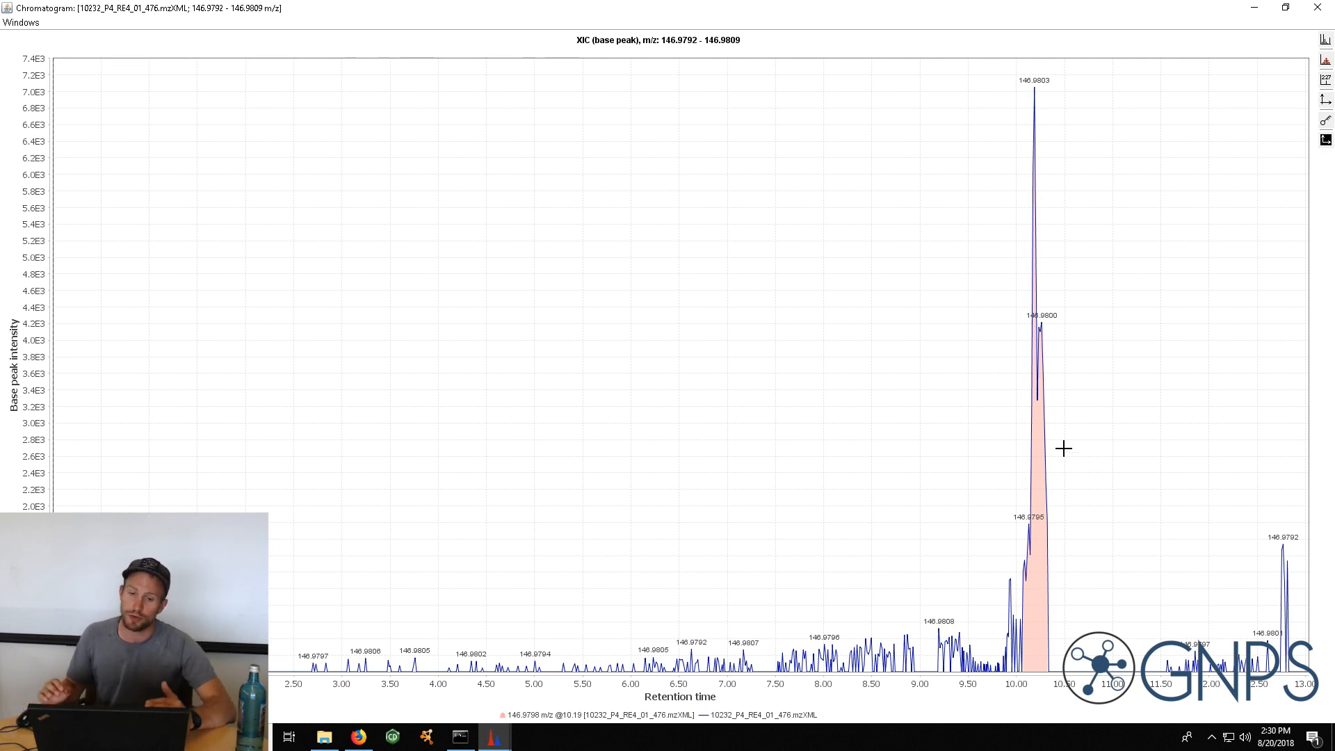
left_click(1324, 9)
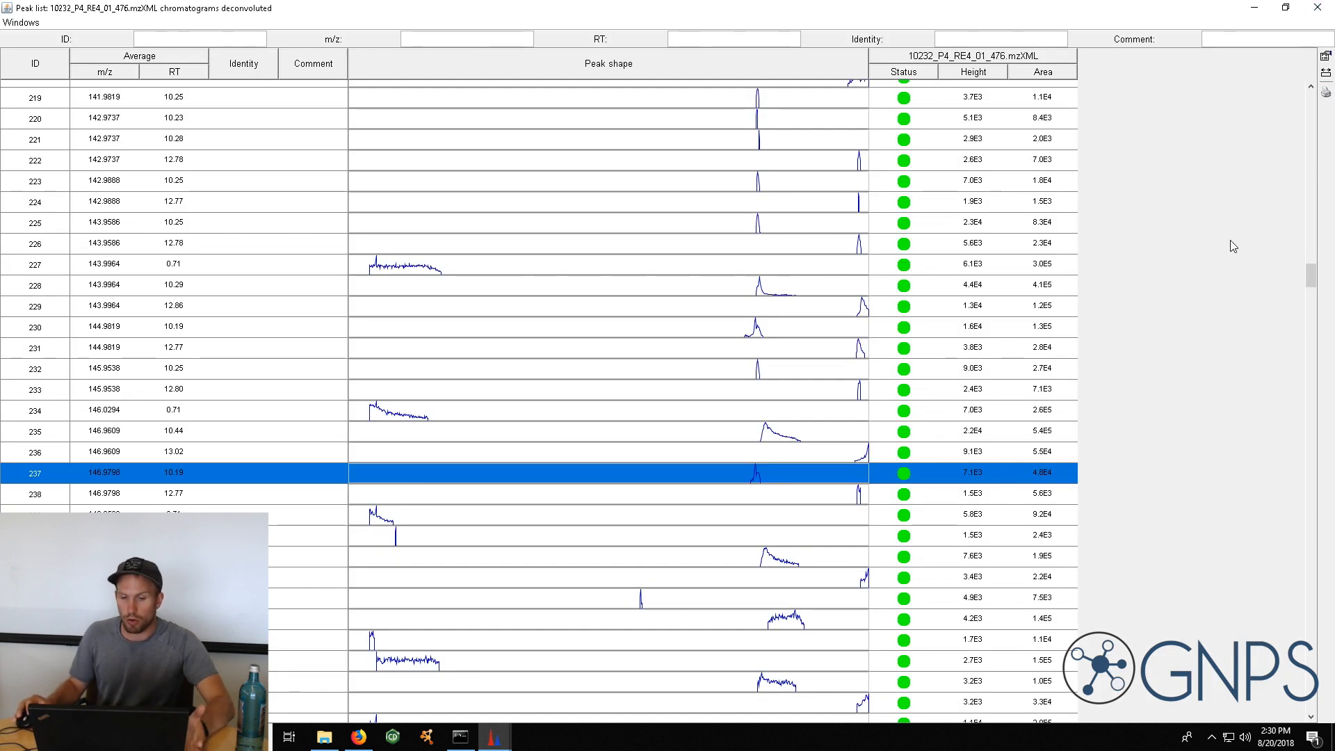
Sort the deconvoluted list by retention time, compare the 399.3628 and 400.3657 m/z rows as possible isotopes, and close the list
left_click_drag(1311, 275, 1310, 297)
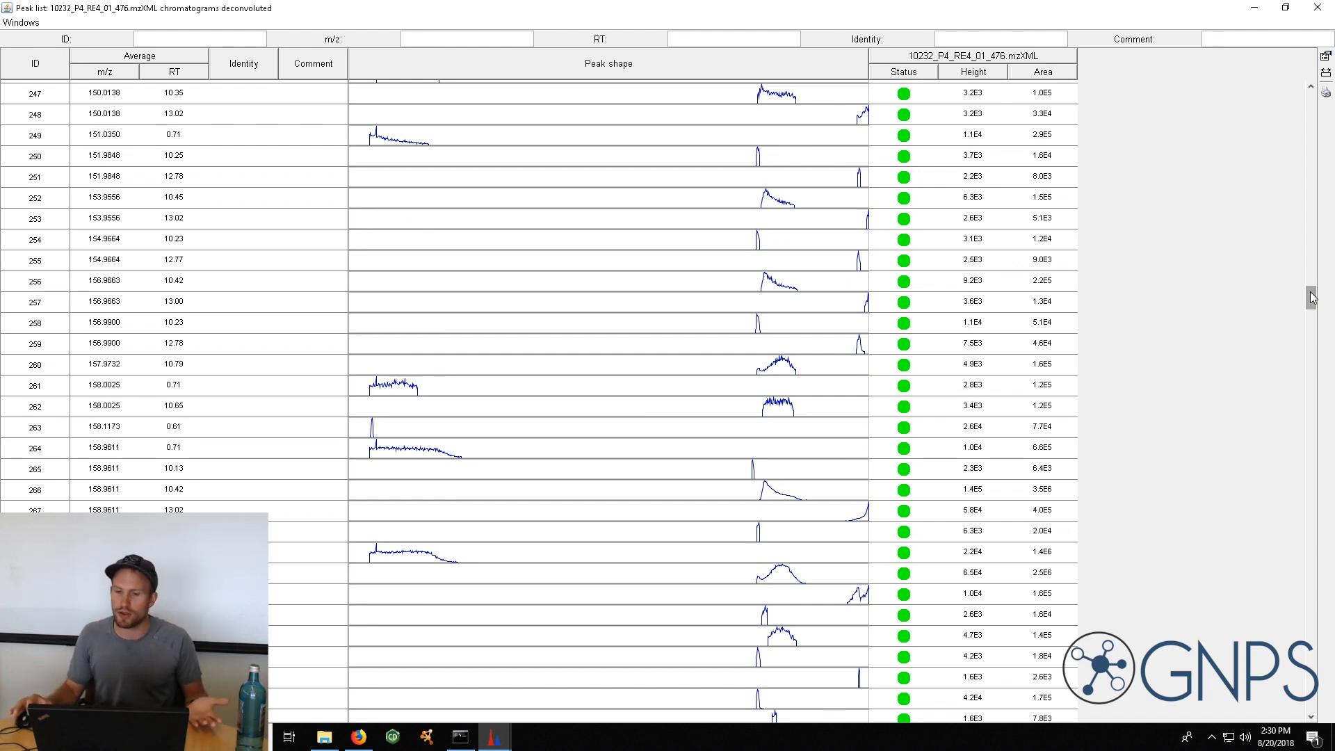
left_click_drag(1311, 297, 1325, 406)
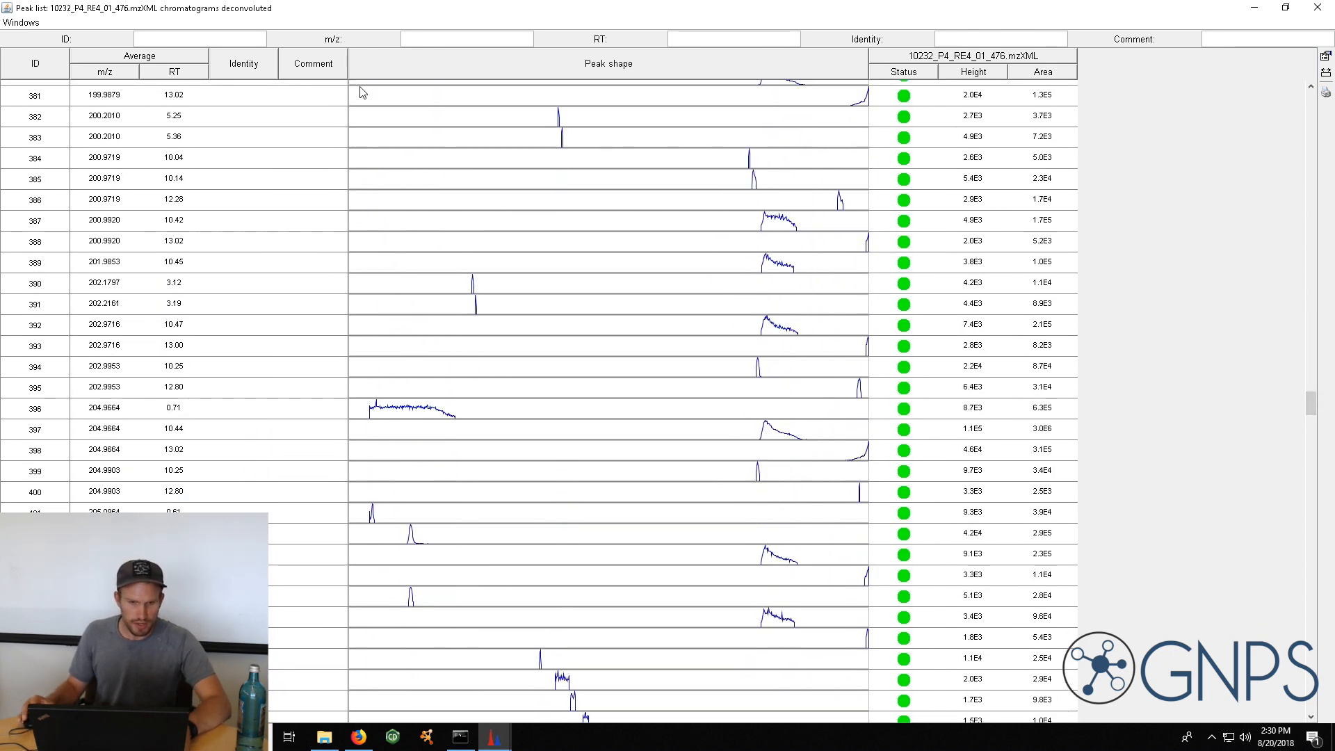
left_click(180, 74)
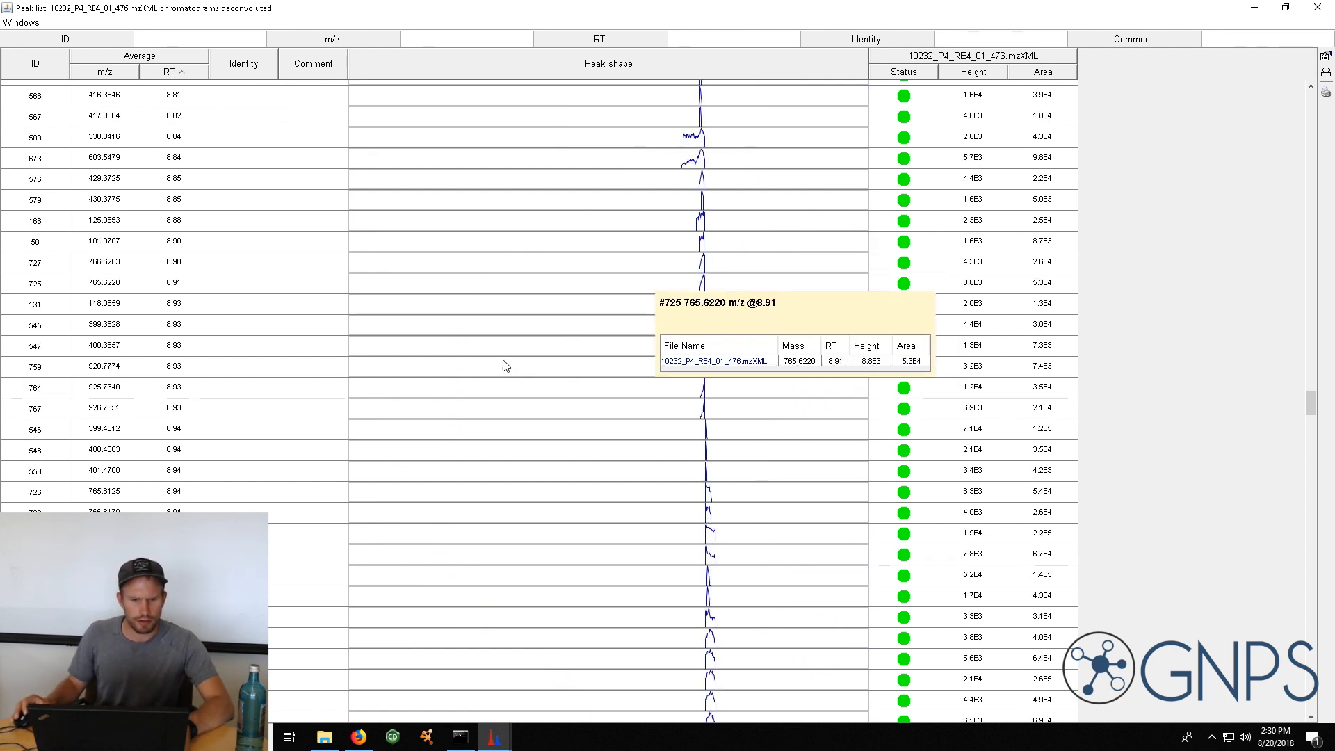
left_click(31, 328)
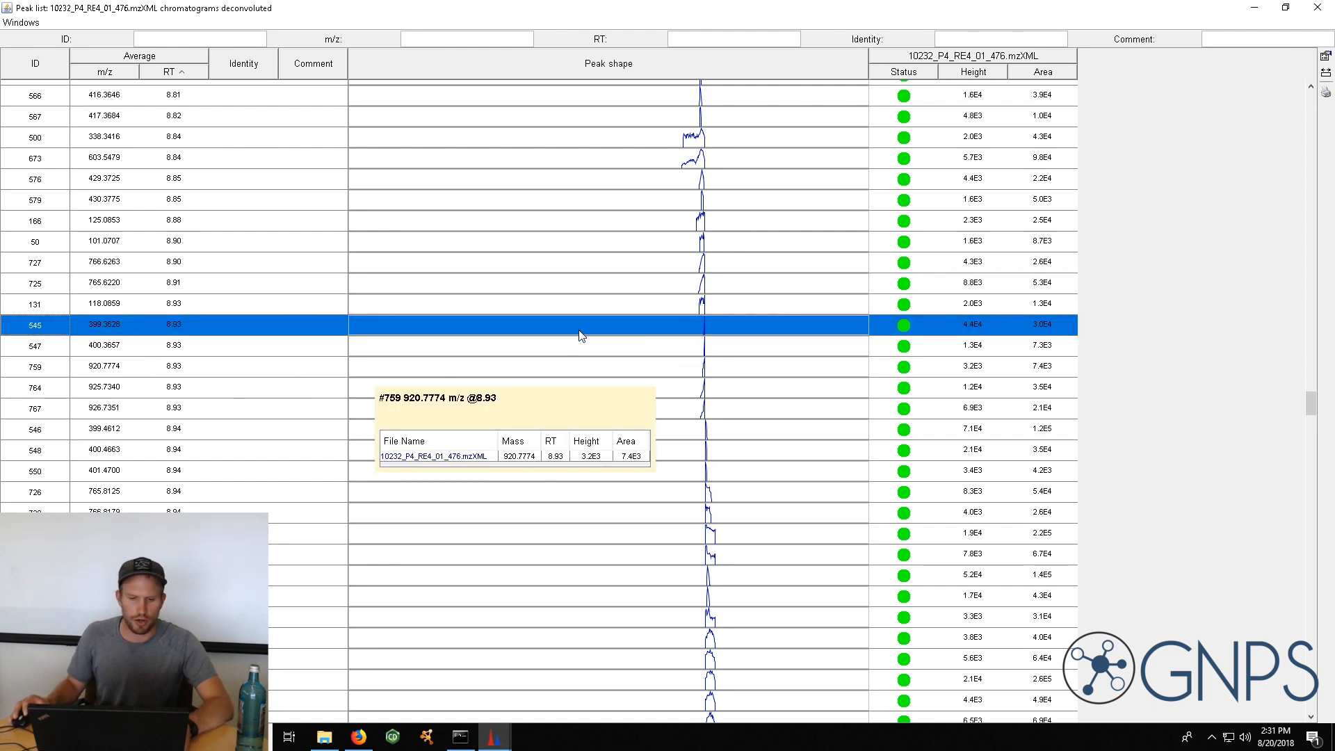
left_click(127, 351)
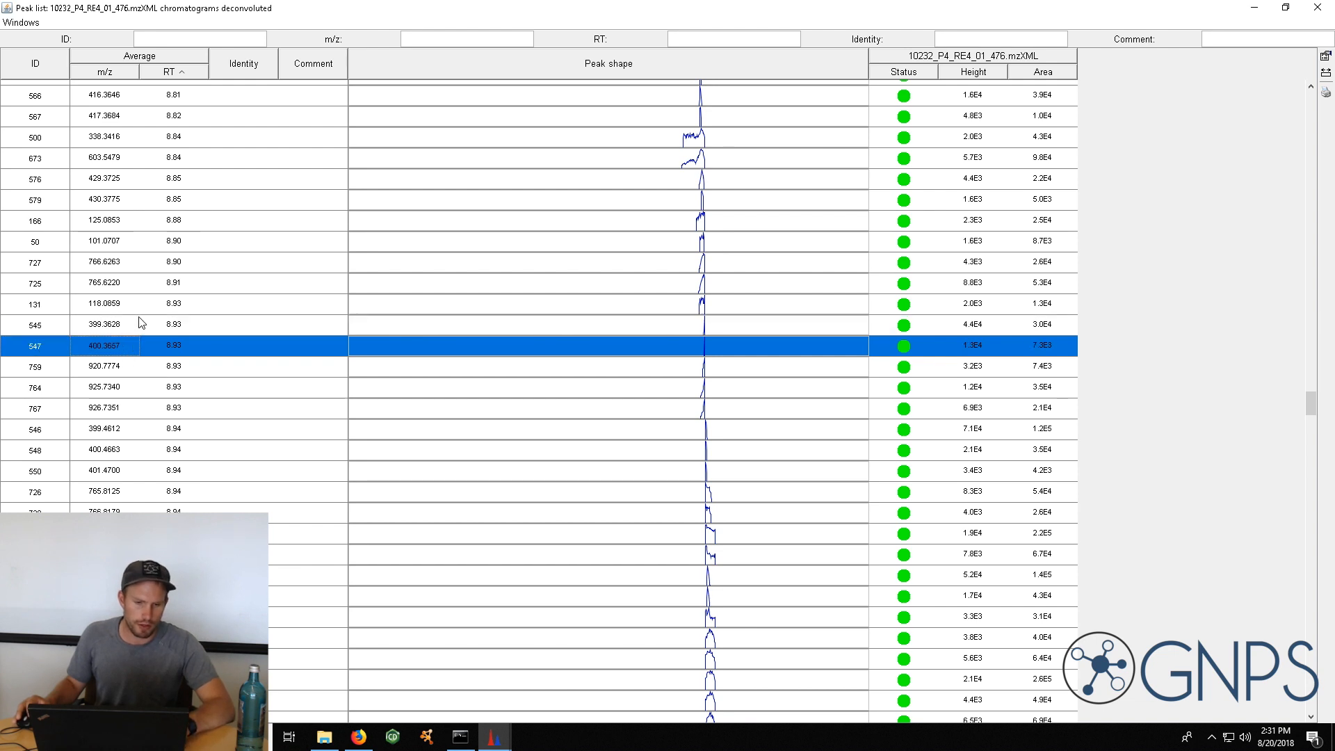
left_click(134, 331)
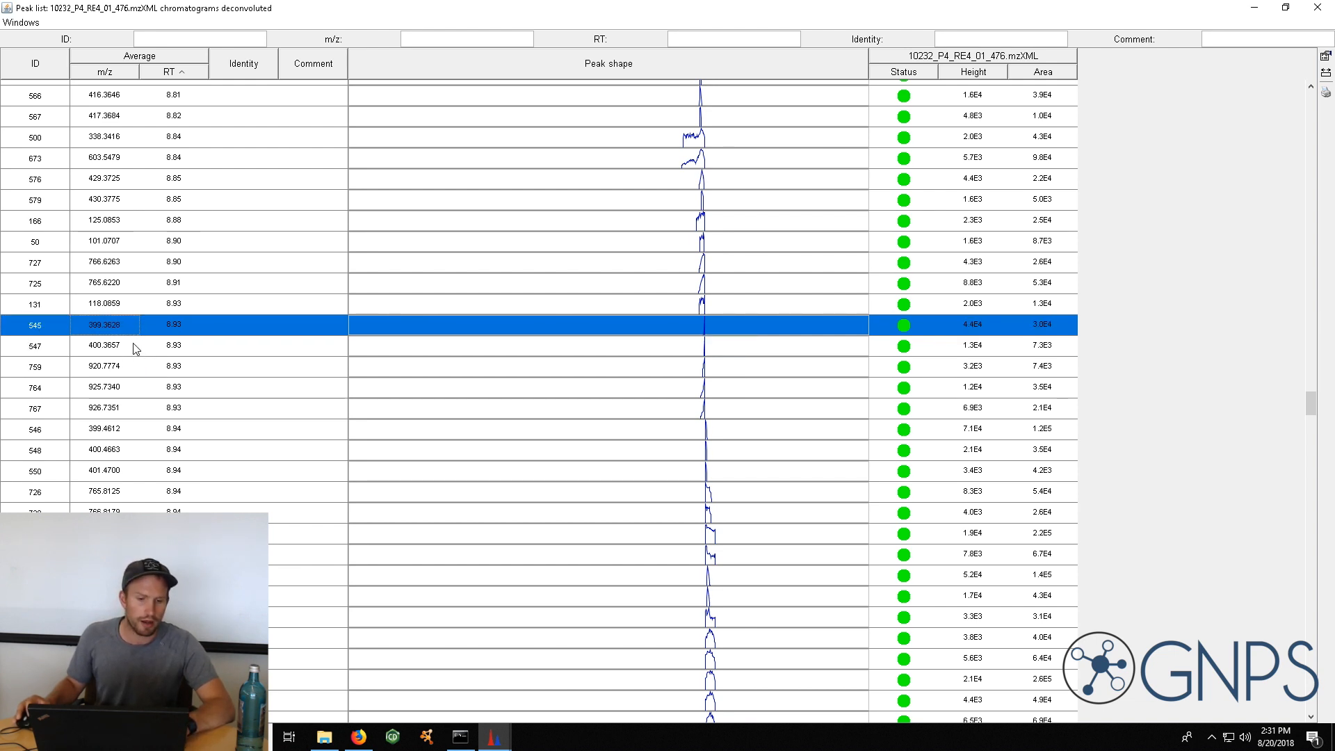
left_click(136, 348)
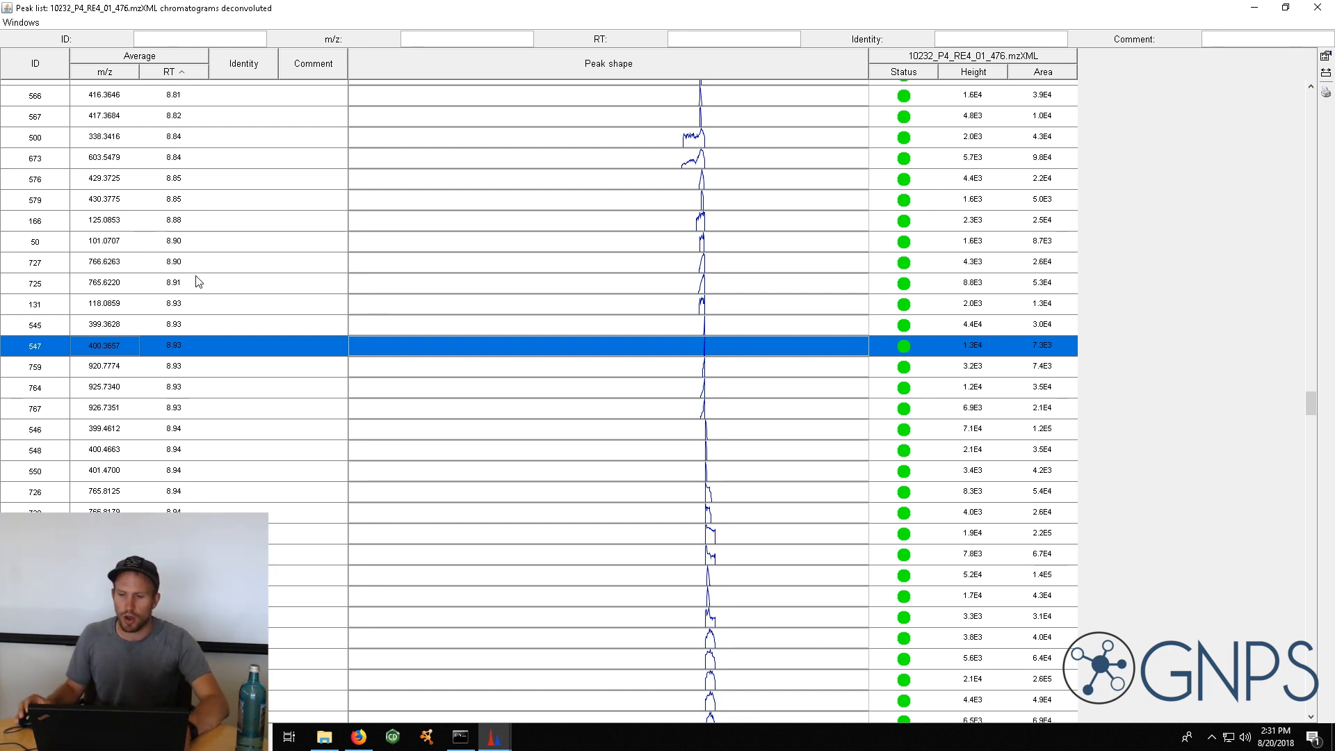
left_click(1321, 8)
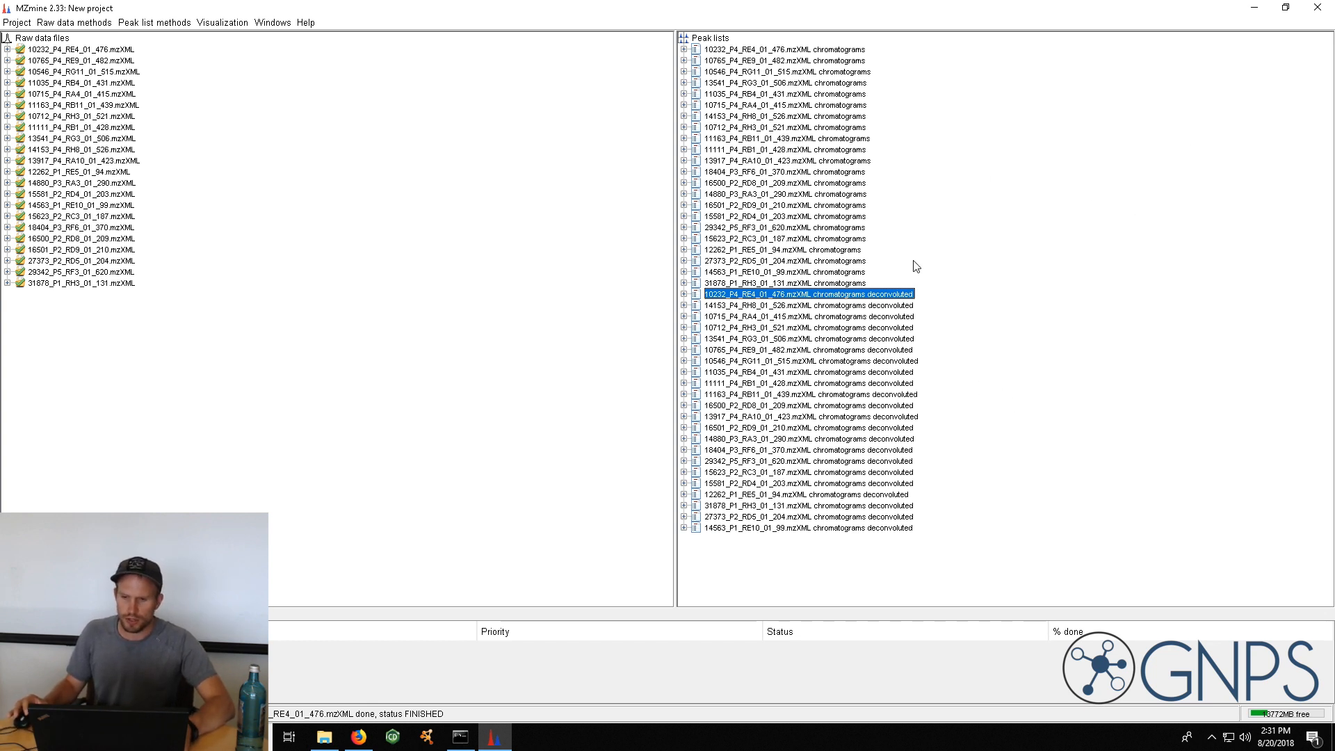
Select all deconvoluted peak lists and open the Isotopic peaks grouper for them
left_click(869, 529, "shift")
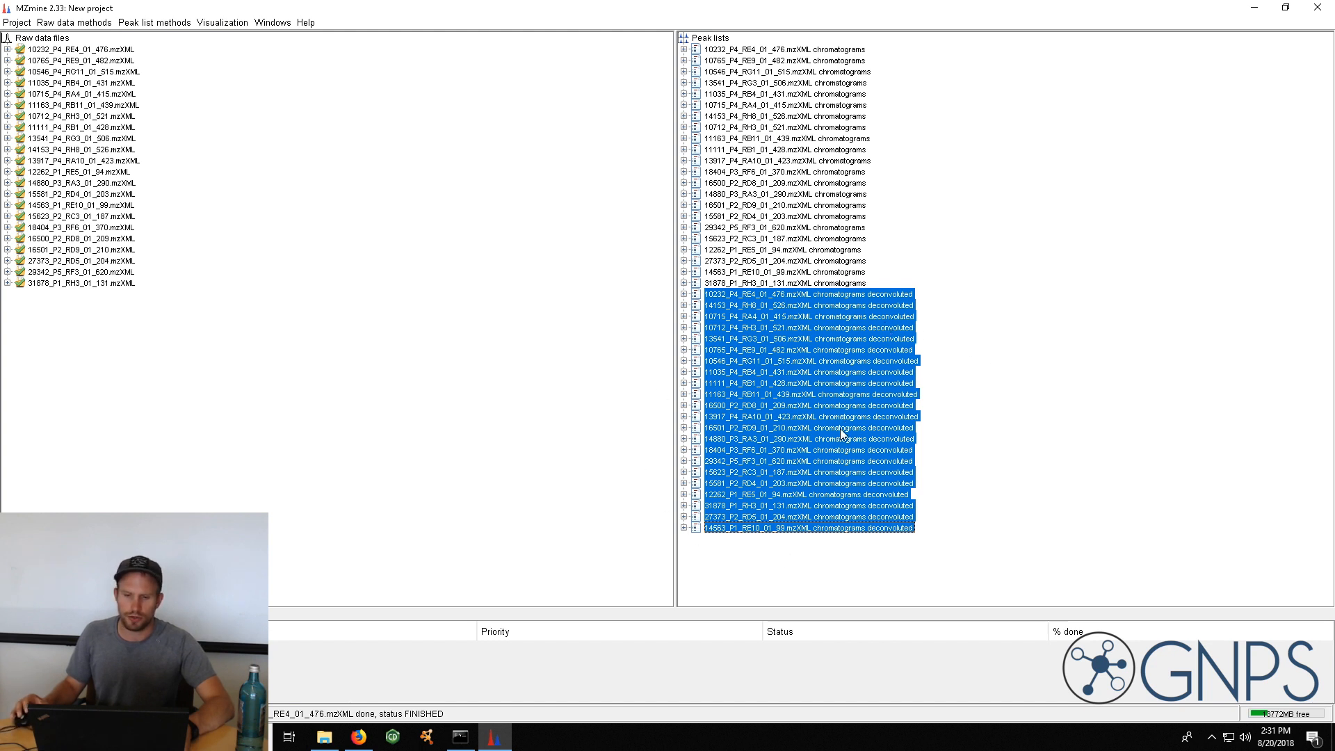
left_click(140, 25)
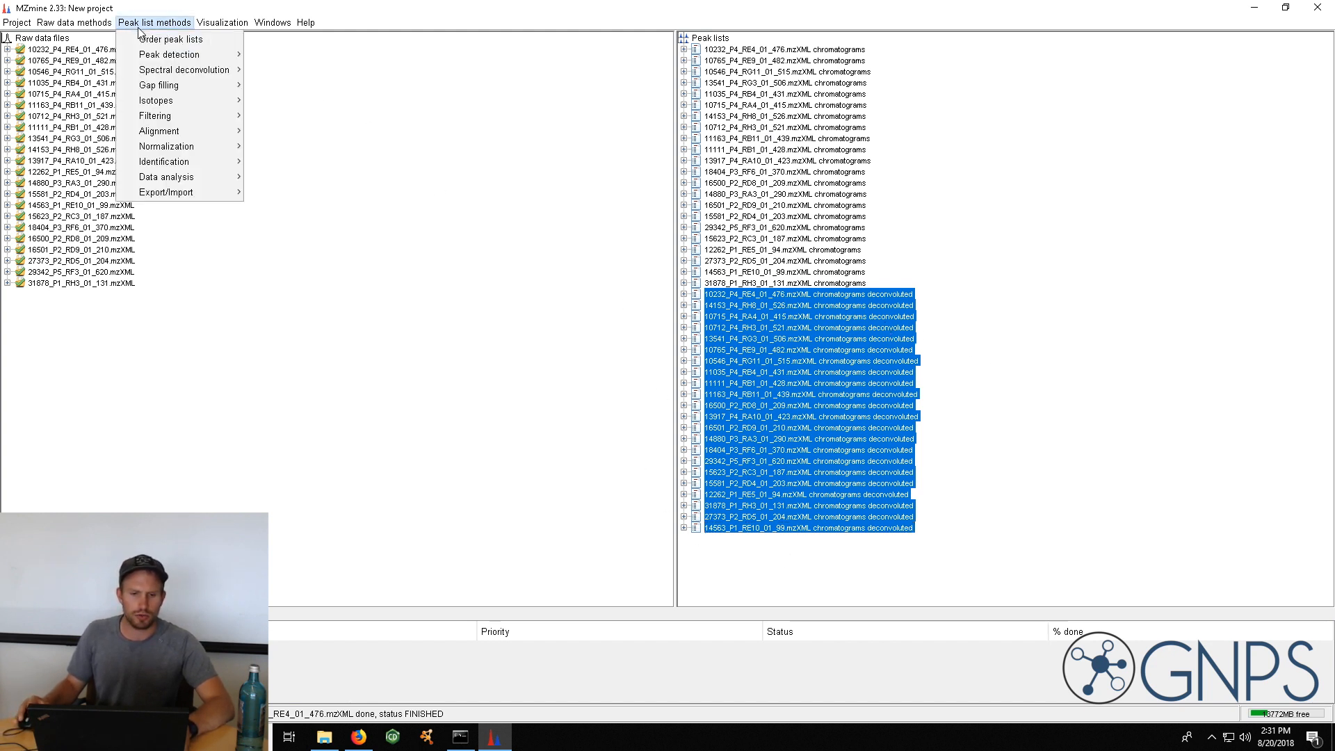
mouse_move(171, 104)
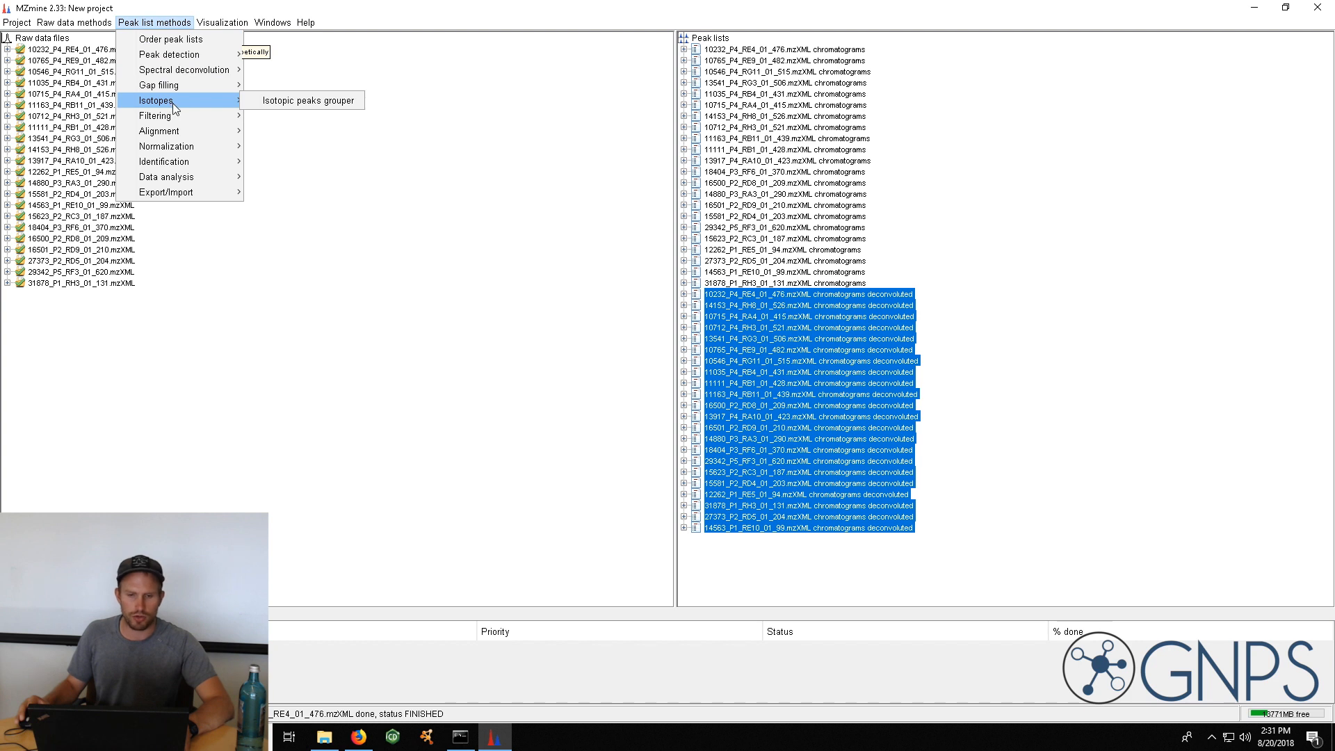
left_click(291, 103)
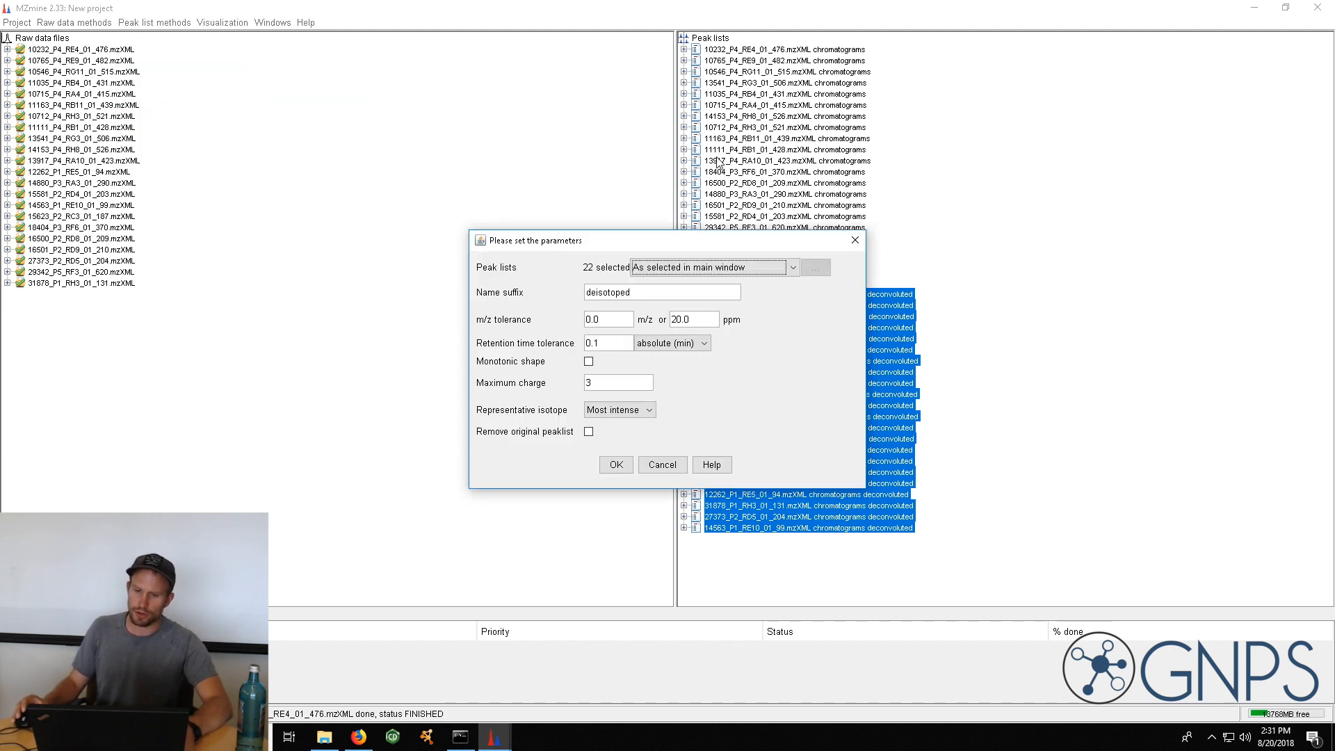
left_click_drag(776, 246, 761, 212)
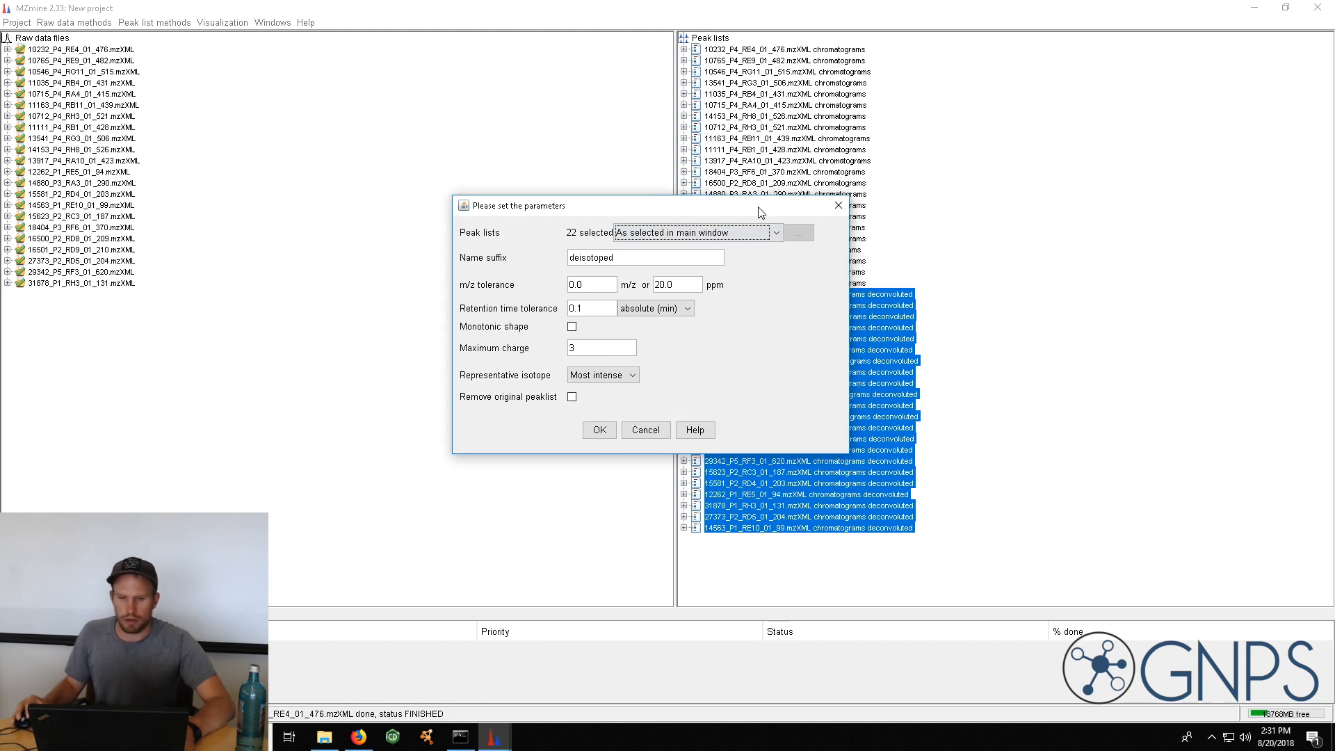
Run the isotope grouping with 20 ppm m/z tolerance, 0.1 min retention time tolerance, maximum charge 3 and the most intense representative isotope
double_click(688, 286)
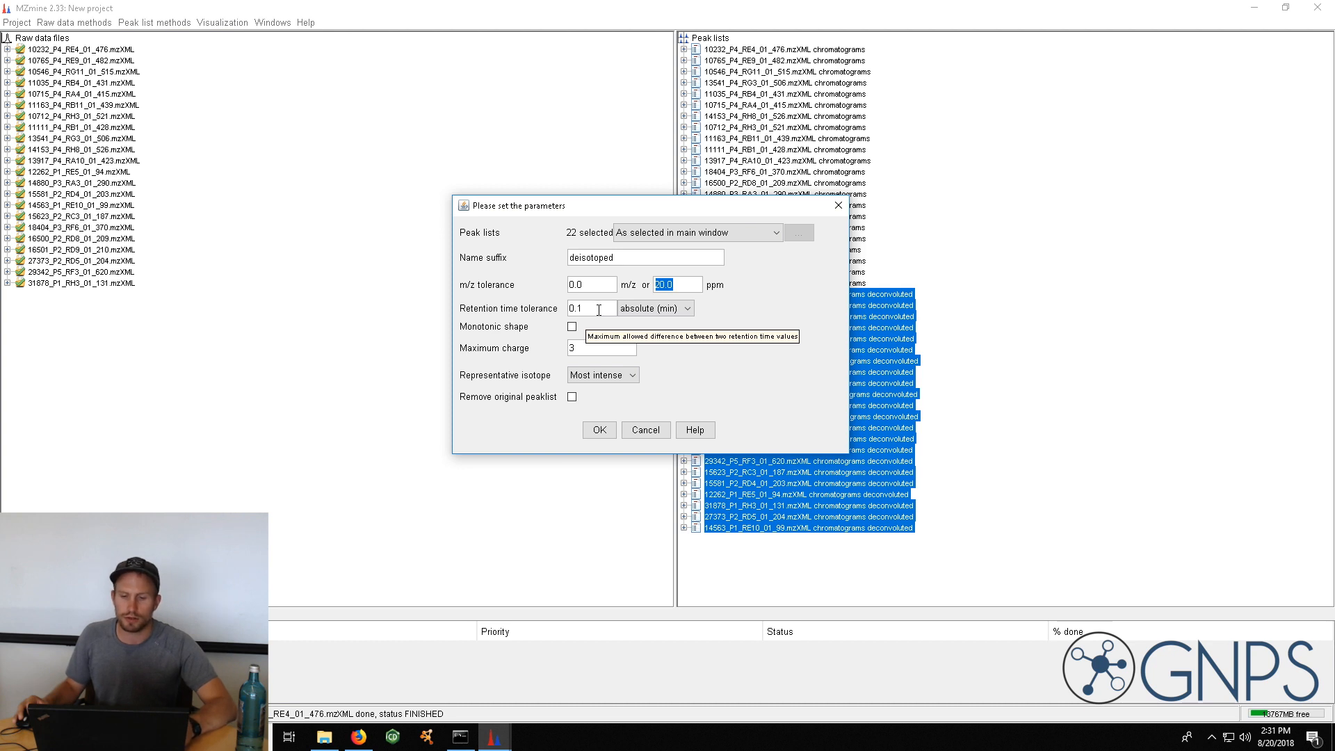
left_click(590, 347)
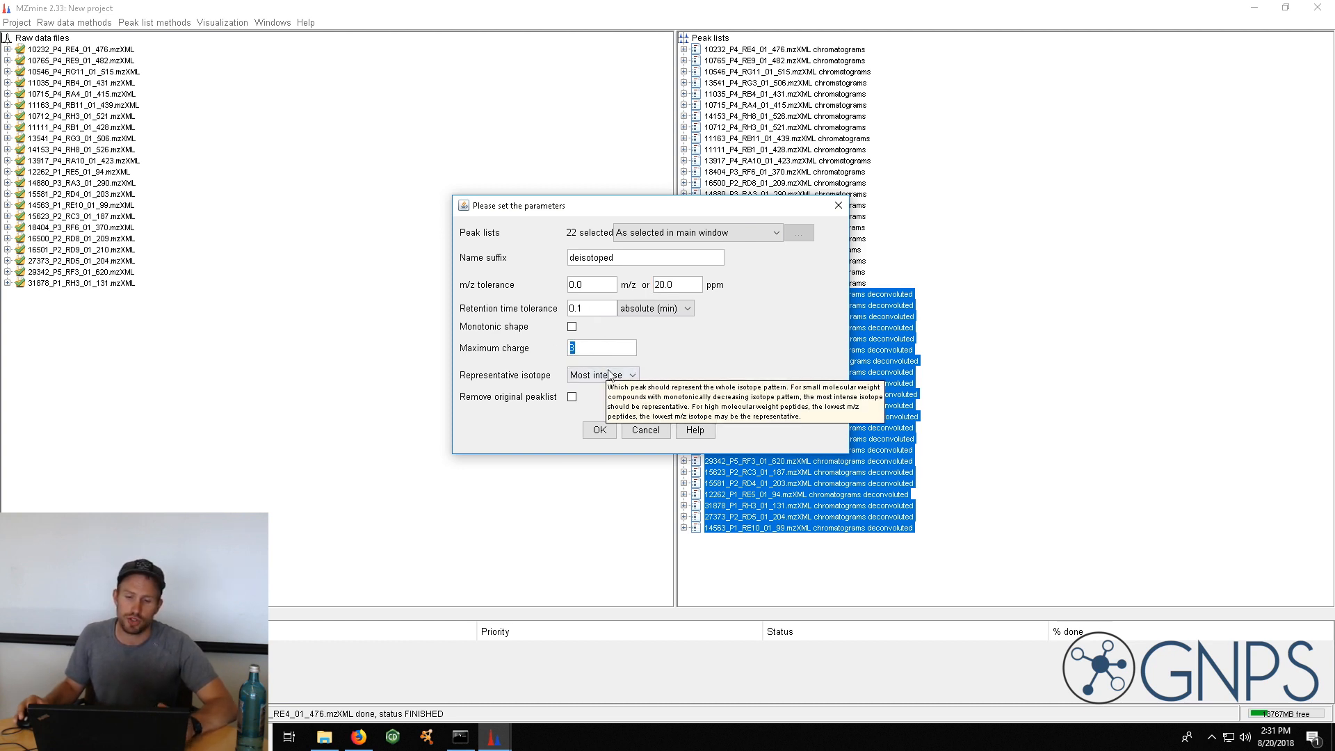
left_click(608, 345)
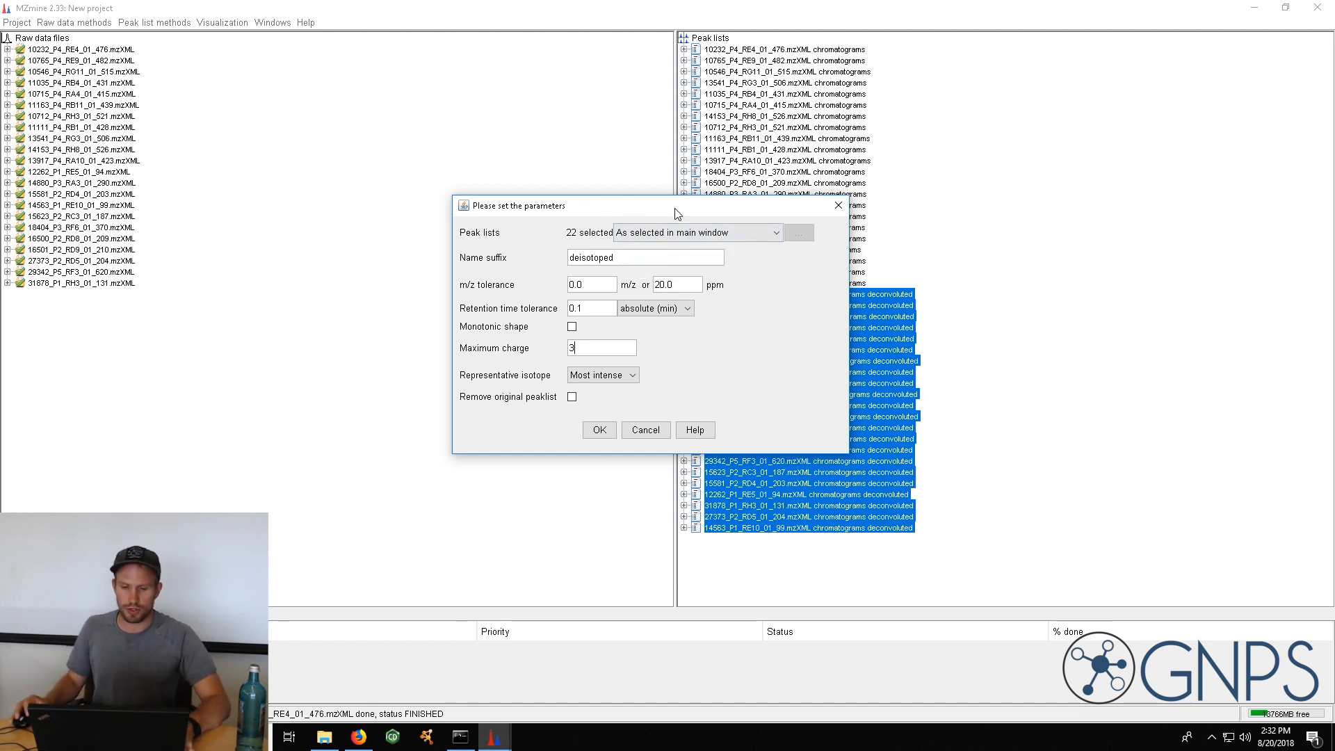
left_click(599, 429)
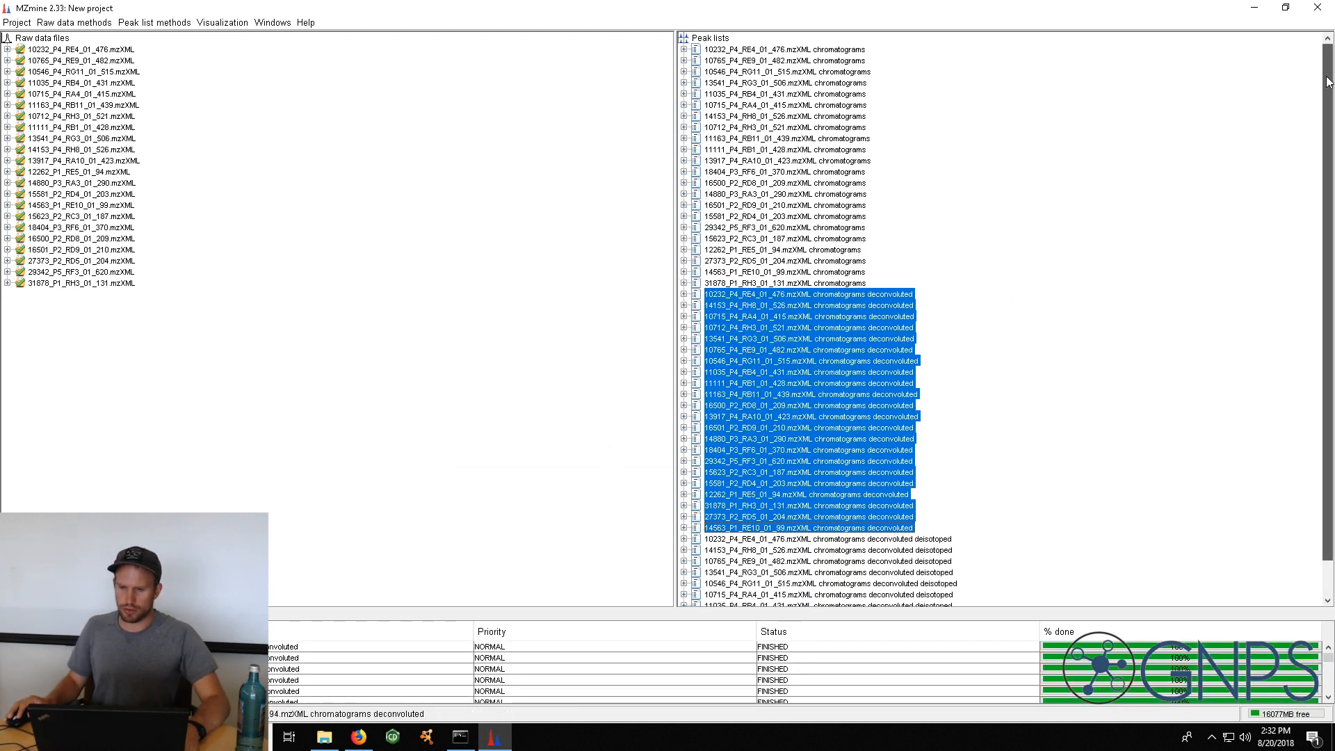
Open the deisotoped peak list of 10232_P4_RE4_01_476.mzXML and sort it by retention time
left_click_drag(1328, 82, 1321, 315)
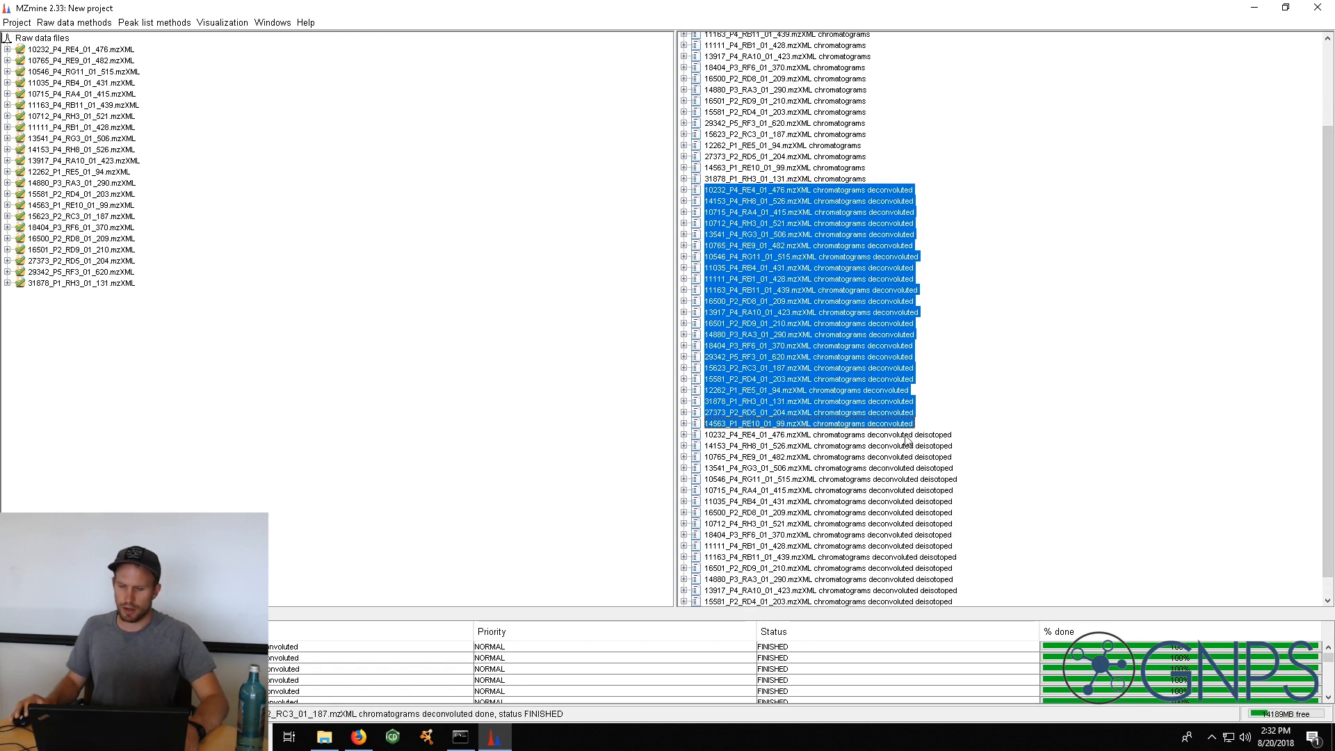
double_click(906, 436)
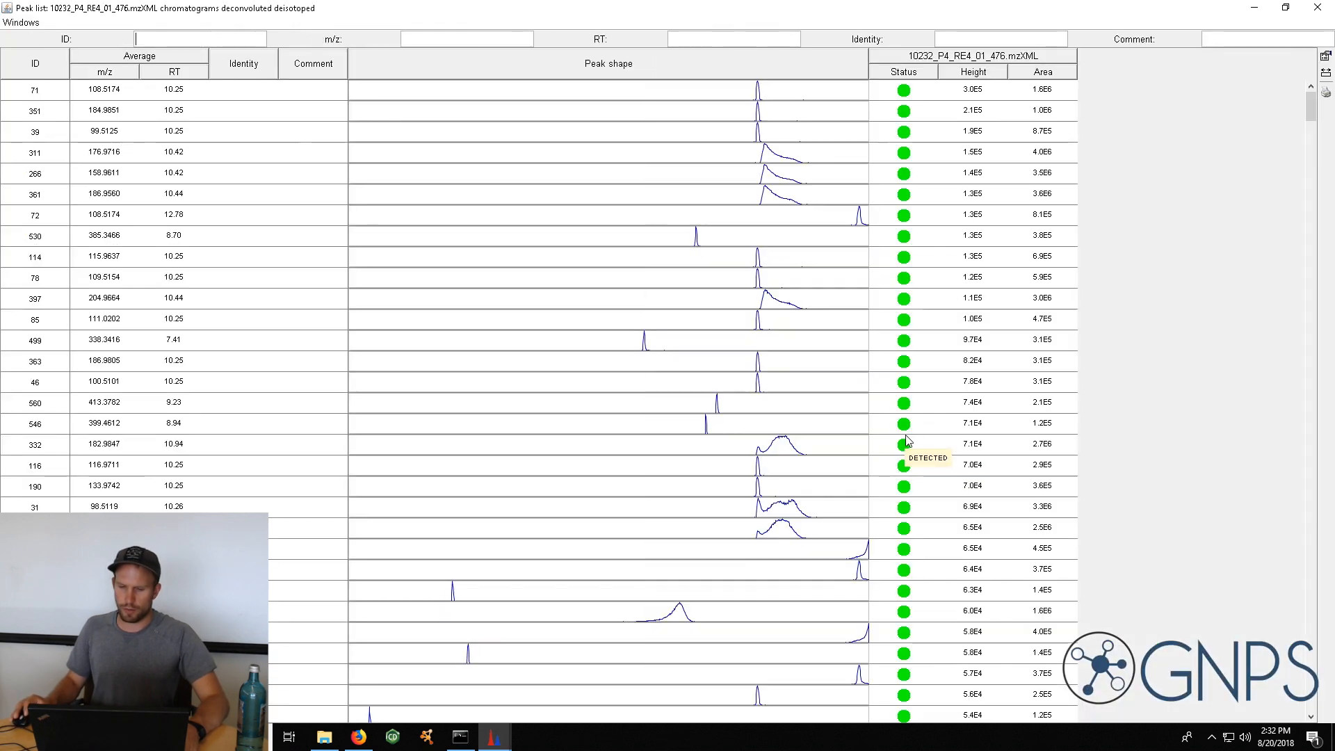
left_click(176, 73)
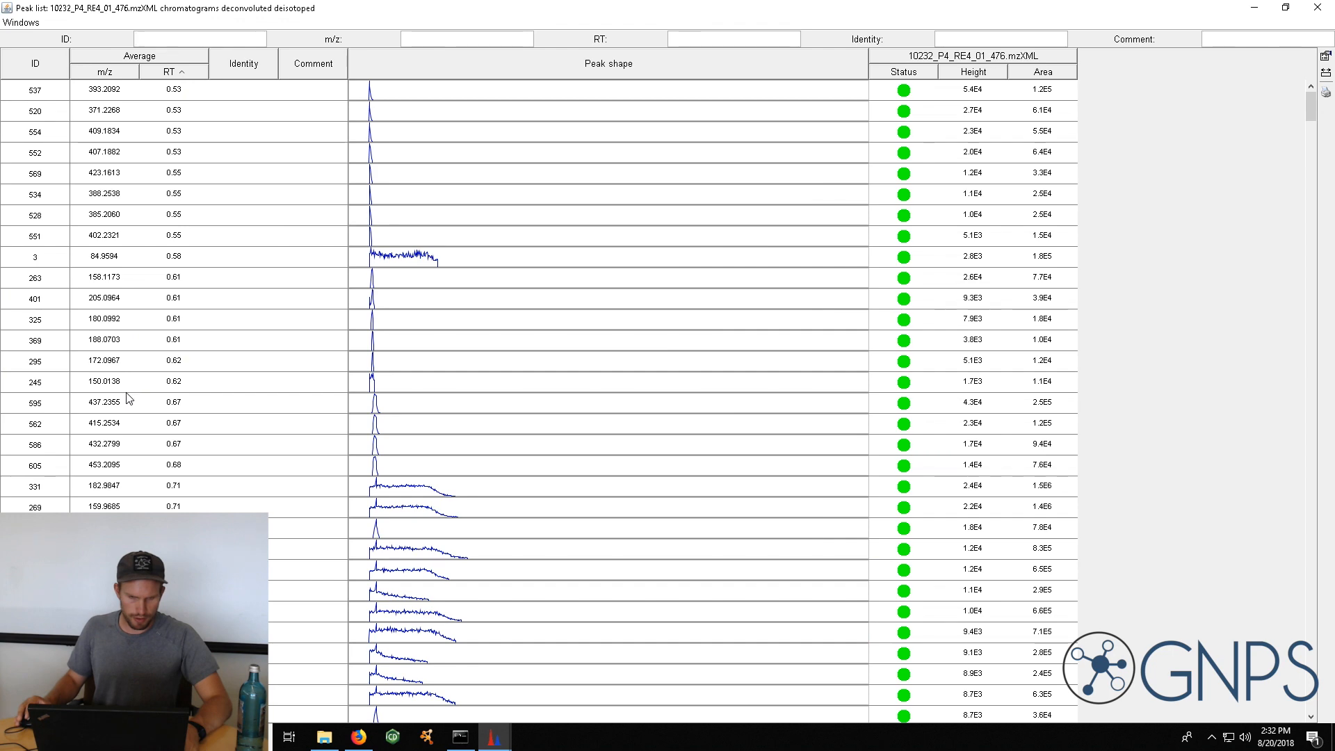
Look through the deisotoped peak list of 10232_P4_RE4_01_476.mzXML in retention time order and close it
scroll(146, 438, "down", 3)
scroll(146, 438, "down", 20)
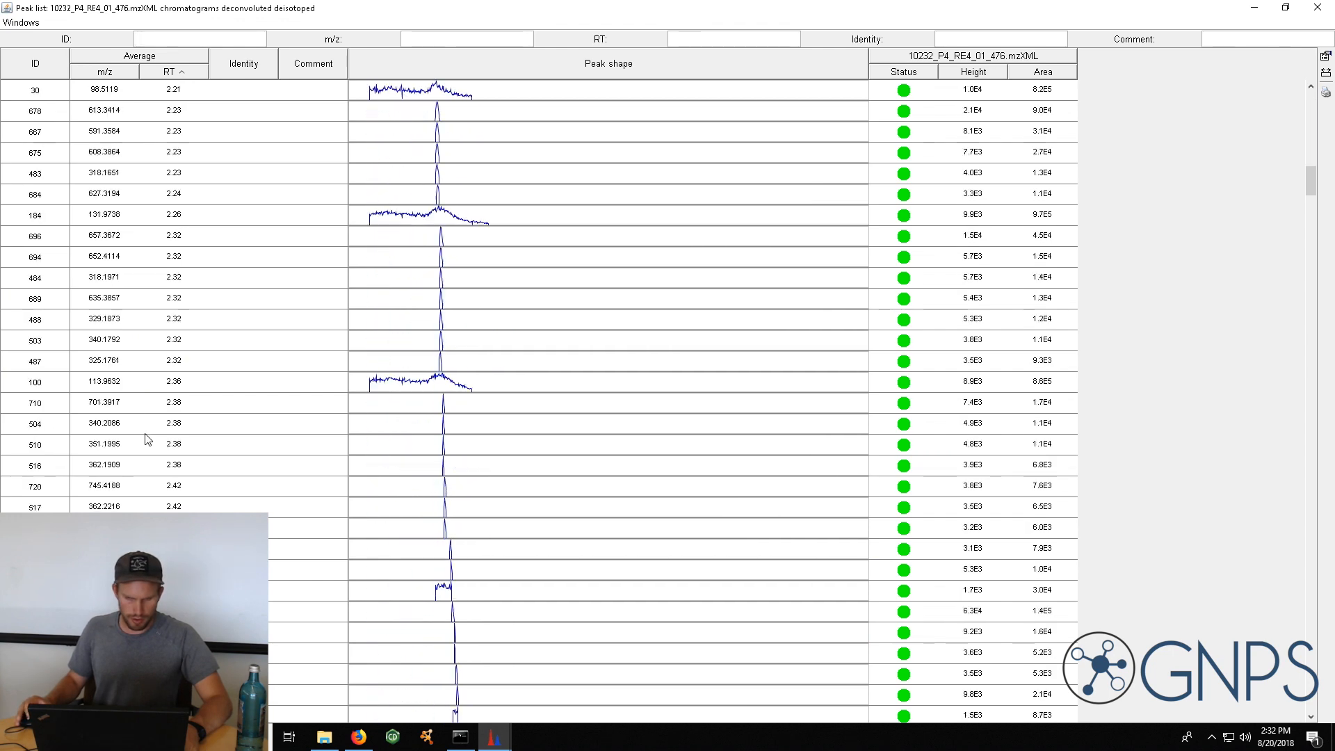
scroll(141, 436, "down", 1)
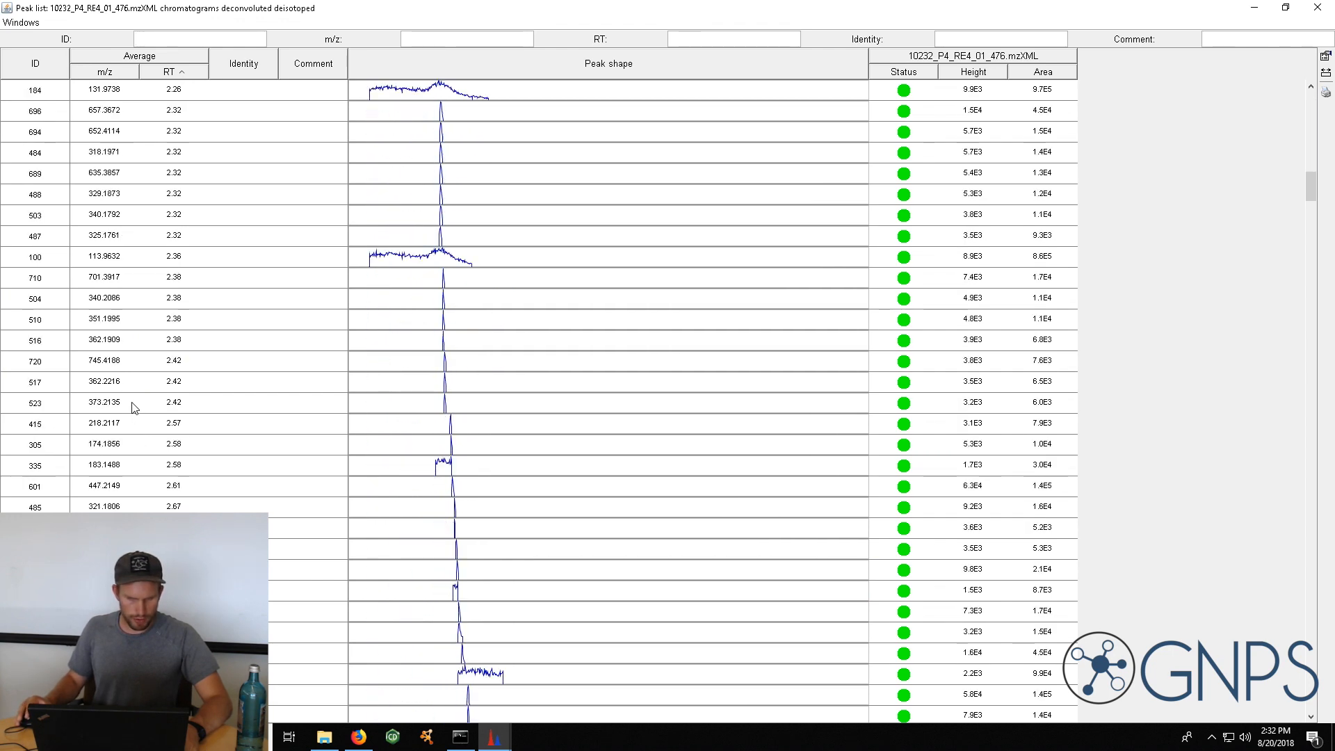
scroll(141, 435, "down", 3)
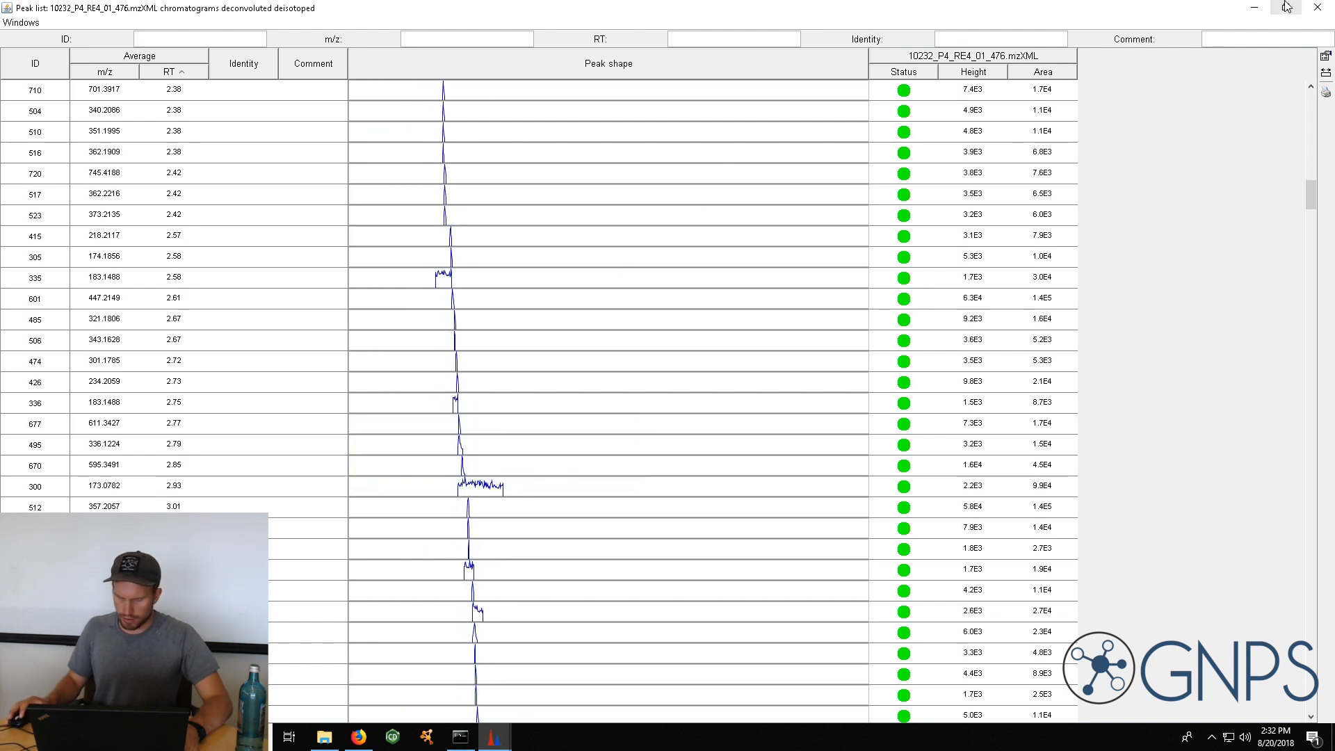
left_click(1317, 7)
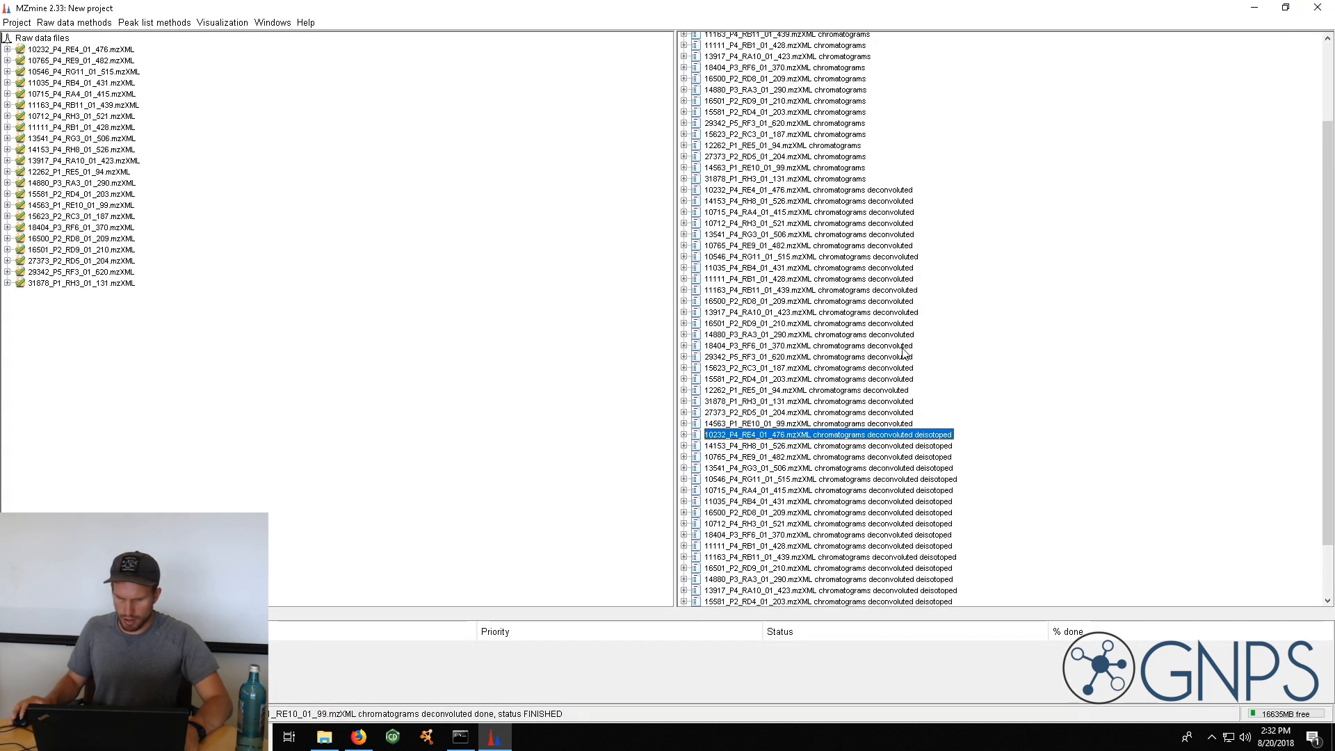
Select all 22 deisotoped peak lists and open the Join aligner for them
scroll(903, 464, "down", 2)
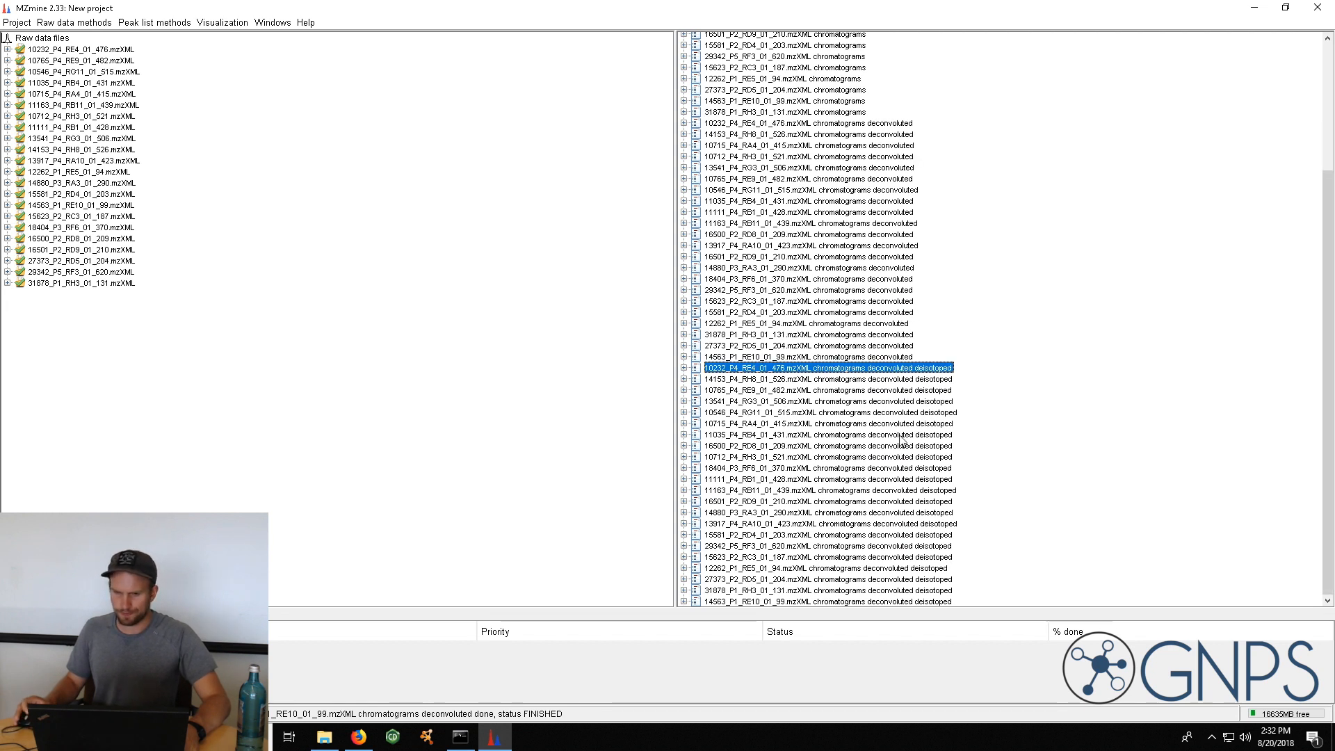
left_click(889, 602, "shift")
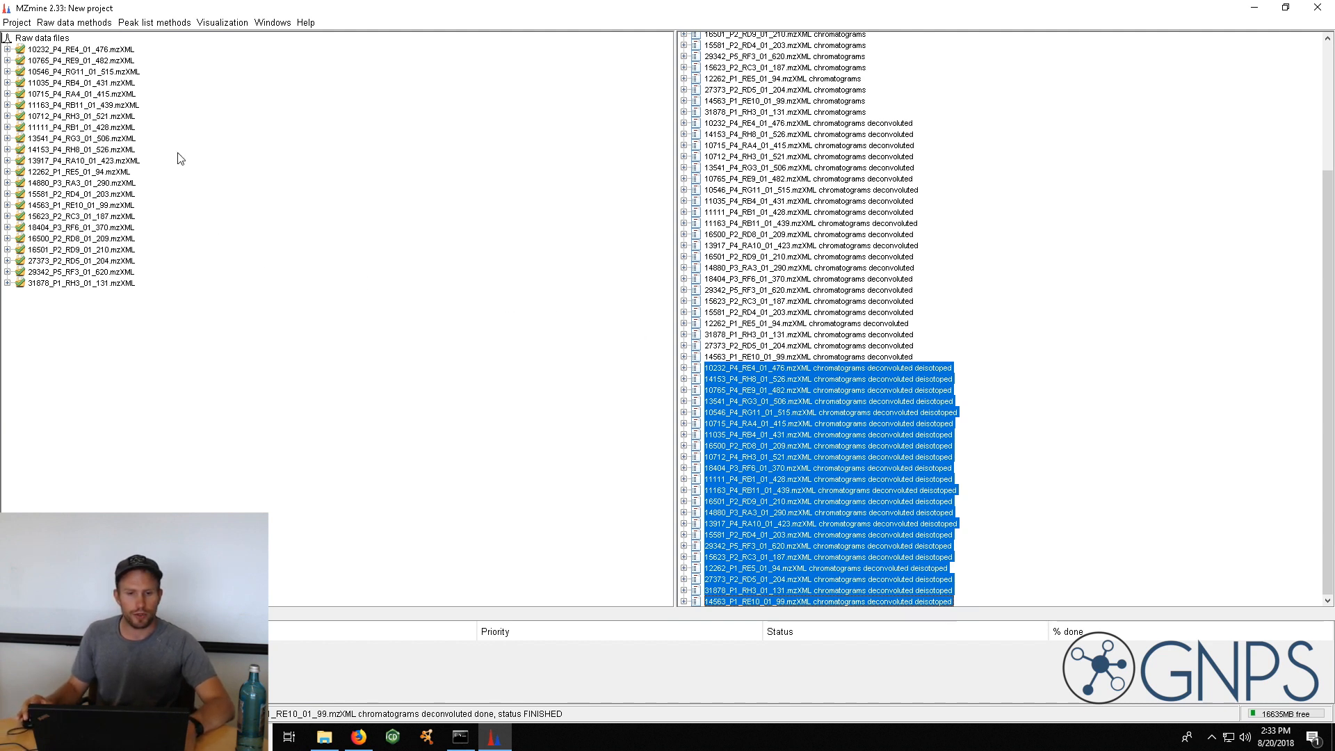
left_click(153, 26)
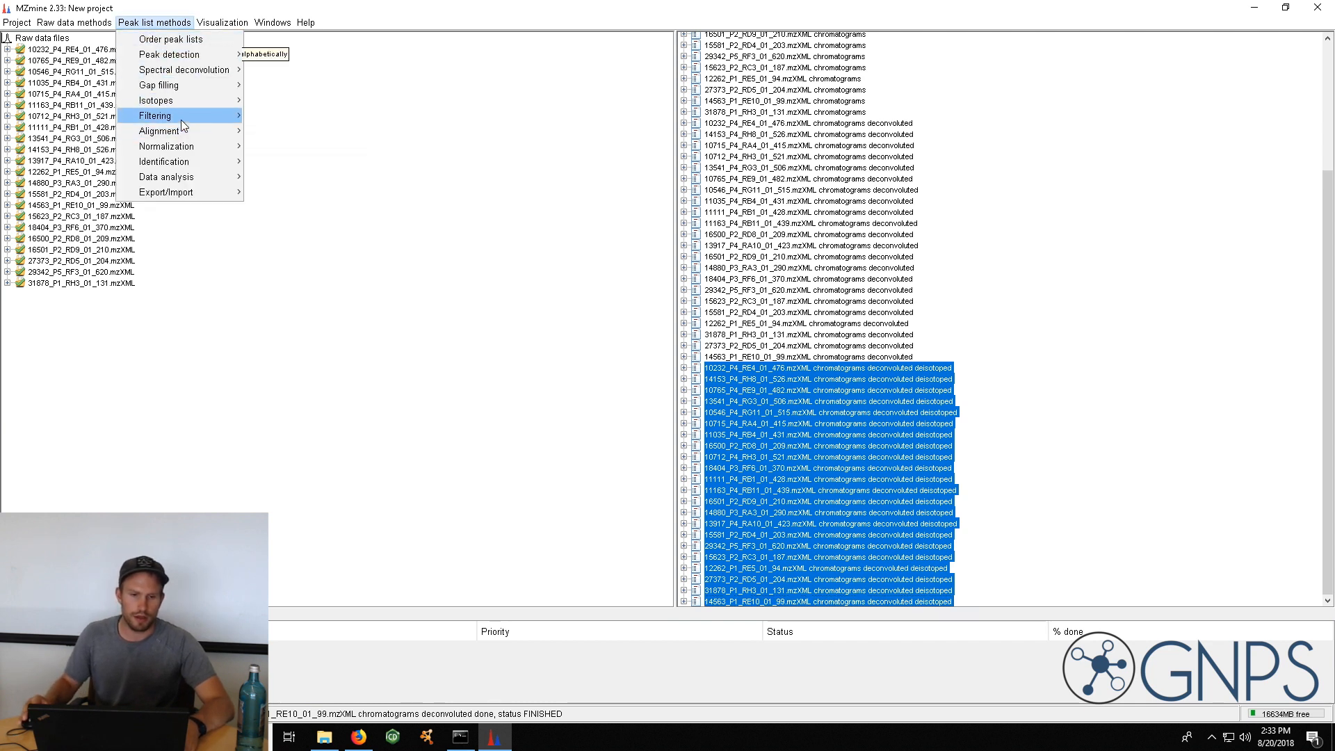
mouse_move(186, 136)
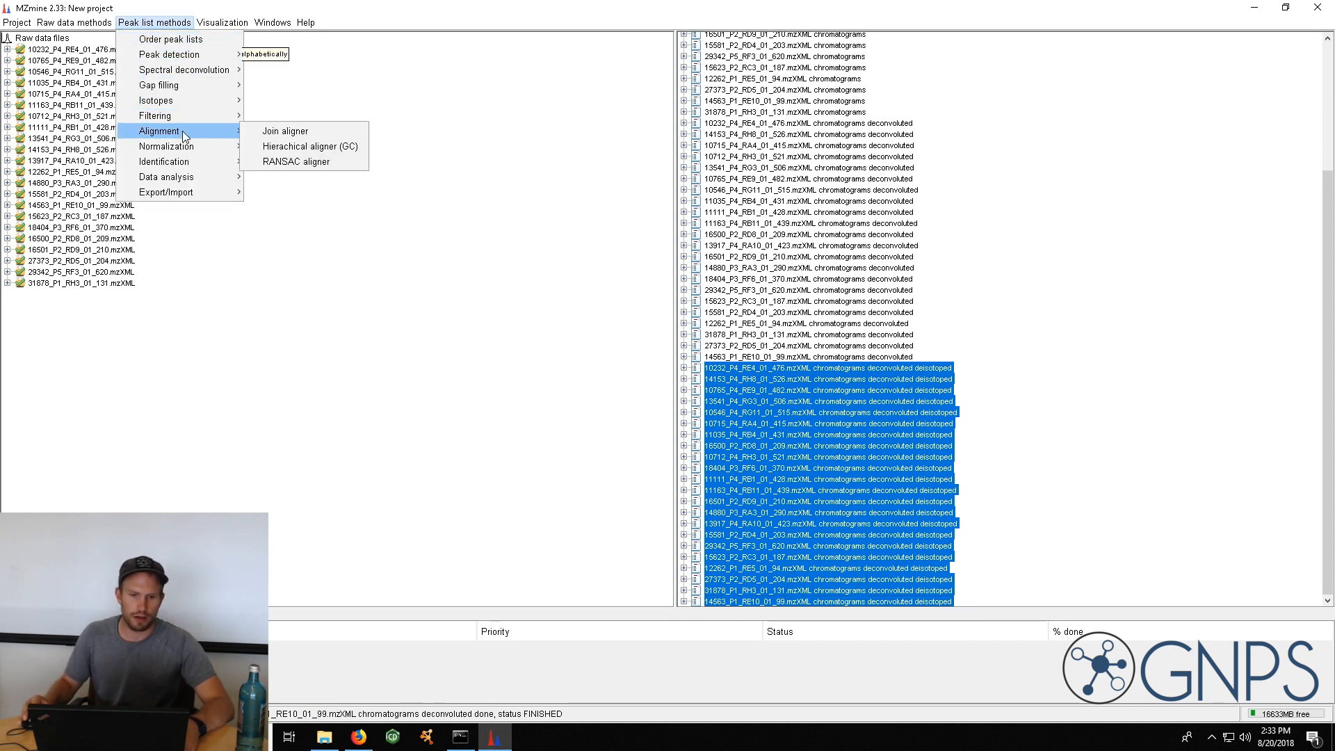
left_click(287, 132)
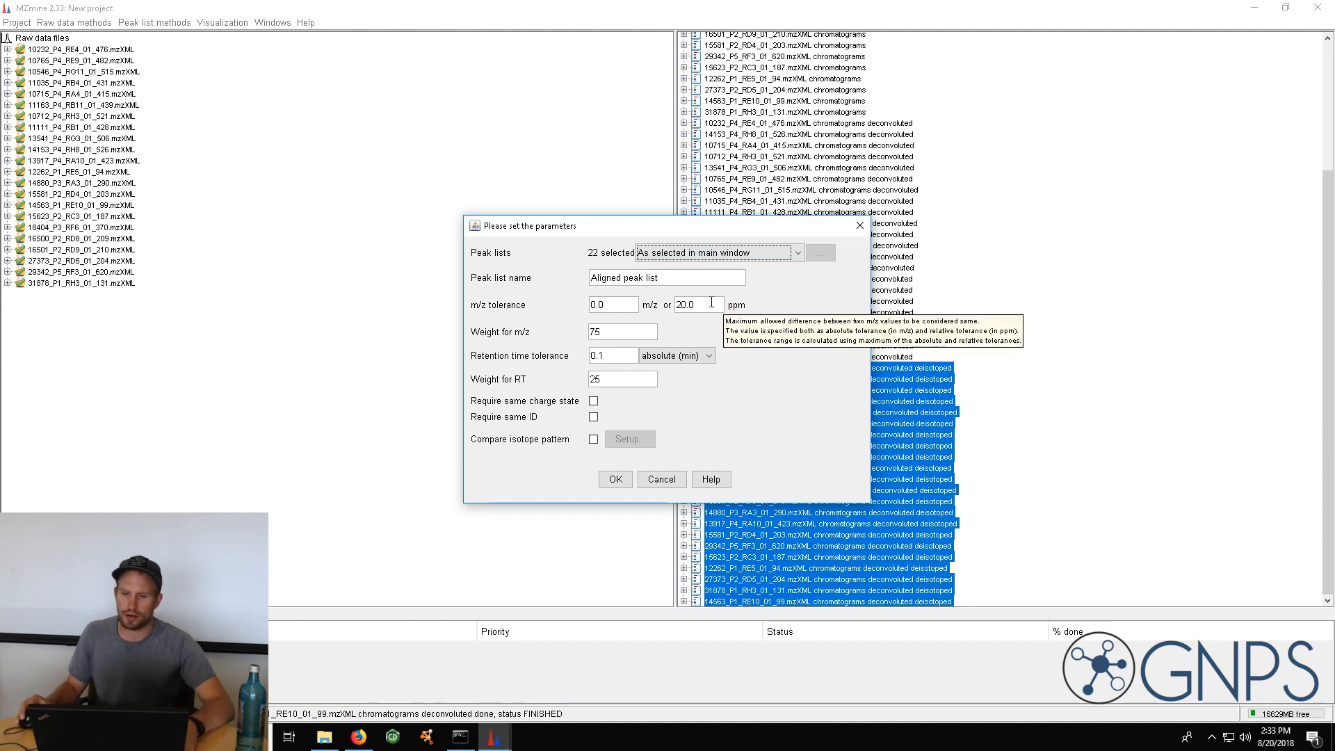
Run the alignment as "Aligned peak list" with 20 ppm m/z tolerance, m/z weight 75, 0.1 min absolute retention time tolerance and RT weight 25
left_click_drag(711, 303, 685, 299)
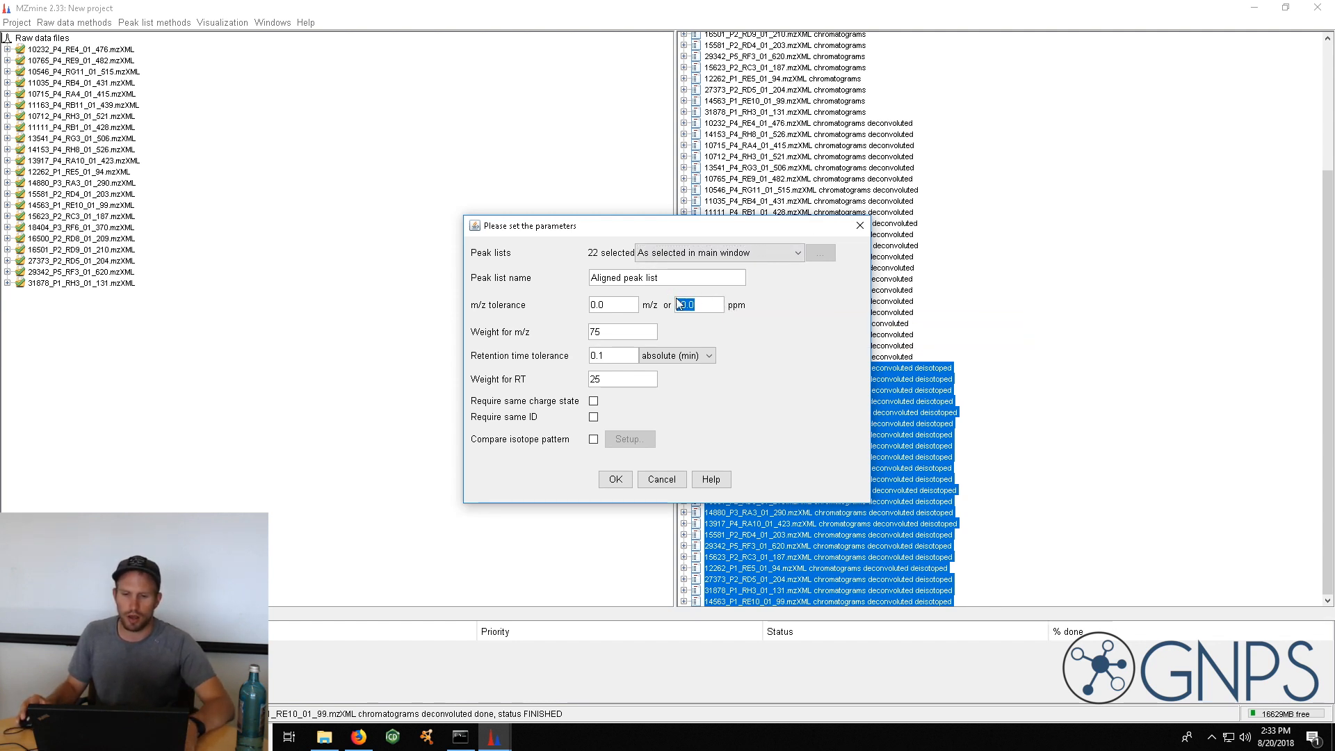
left_click(716, 304)
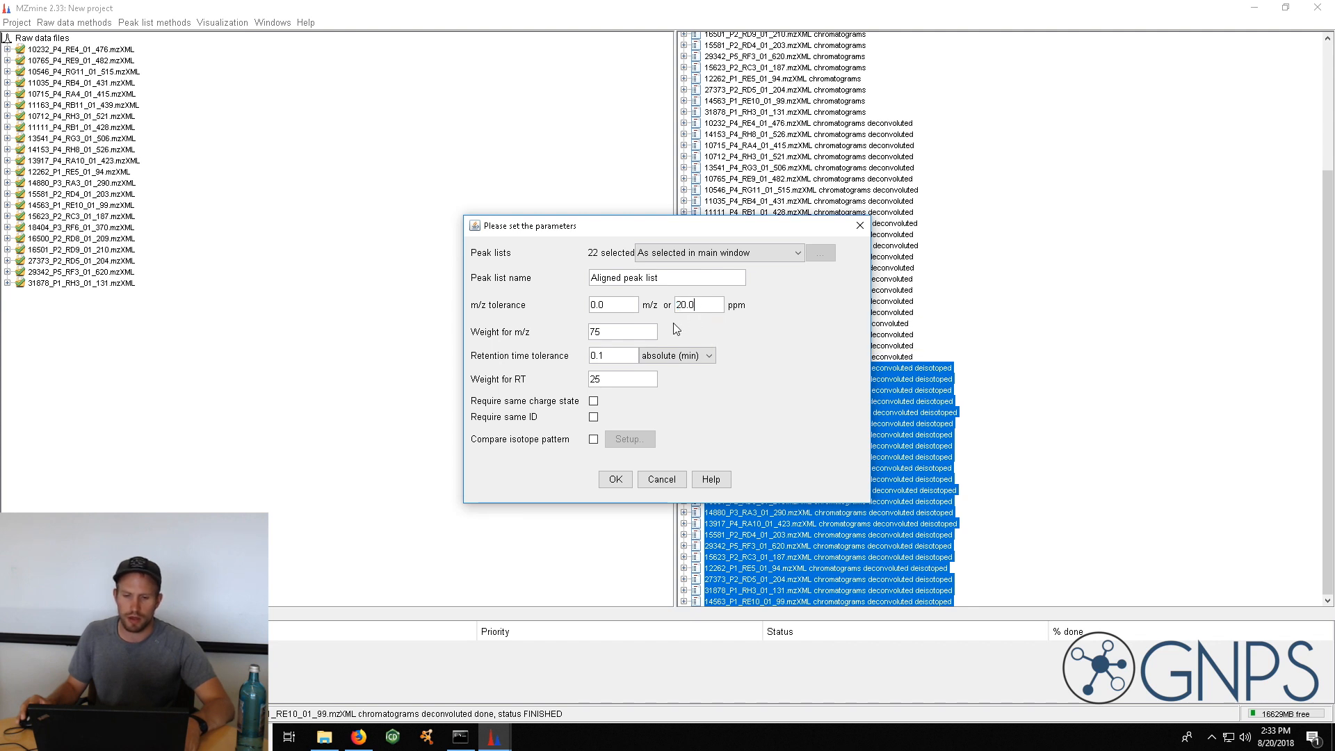
left_click(617, 353)
left_click_drag(617, 353, 571, 351)
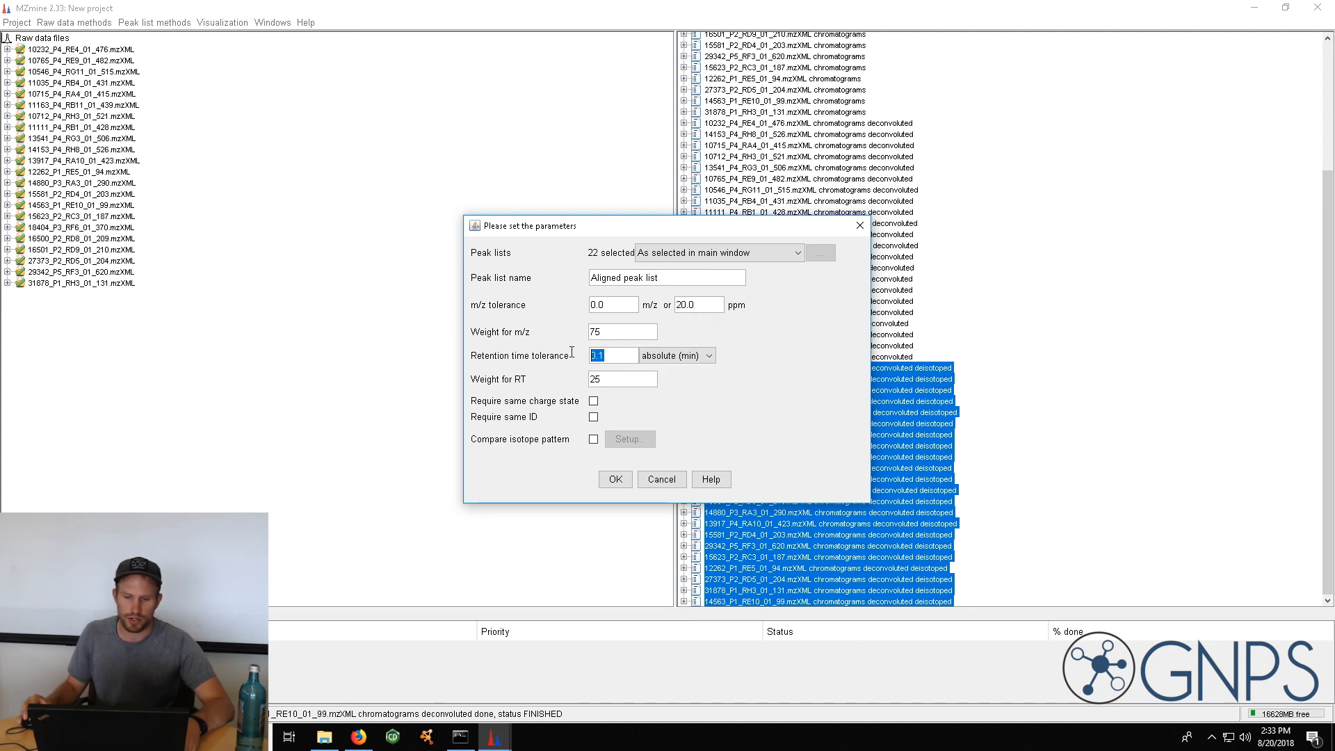
left_click(616, 356)
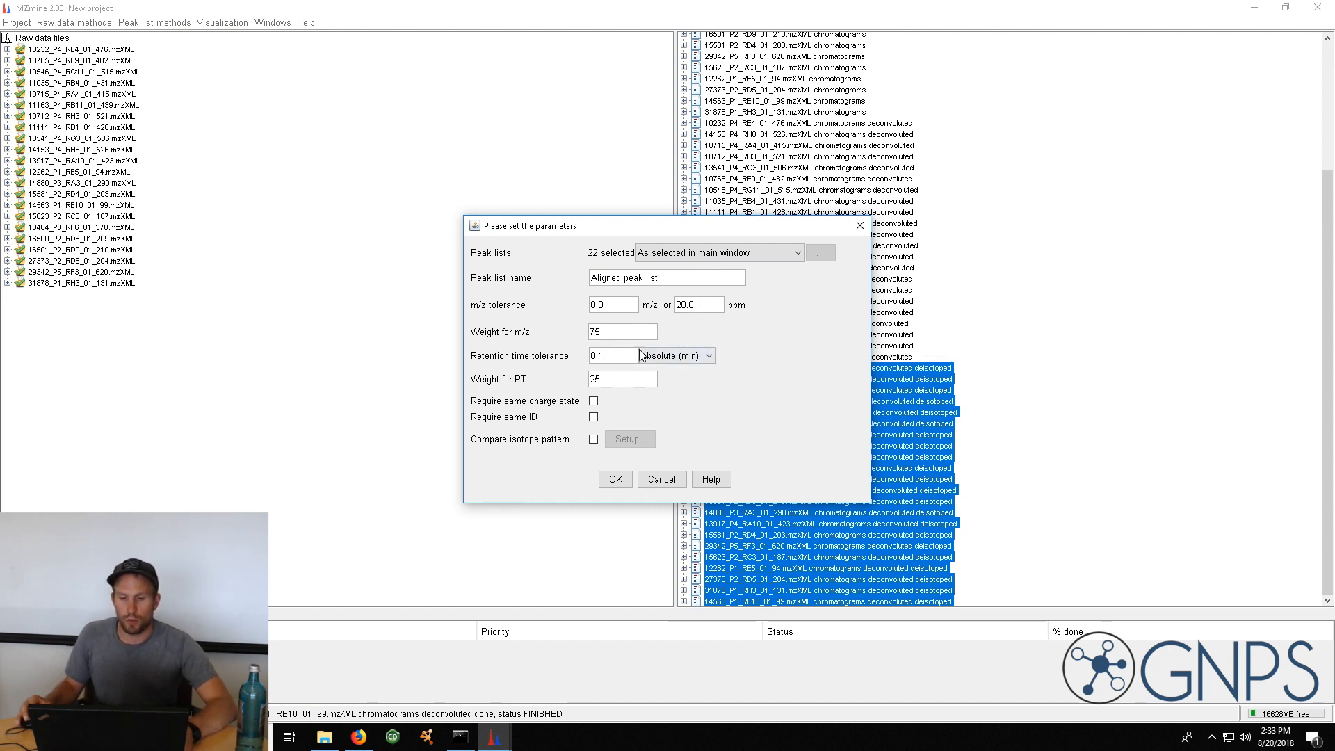
double_click(632, 335)
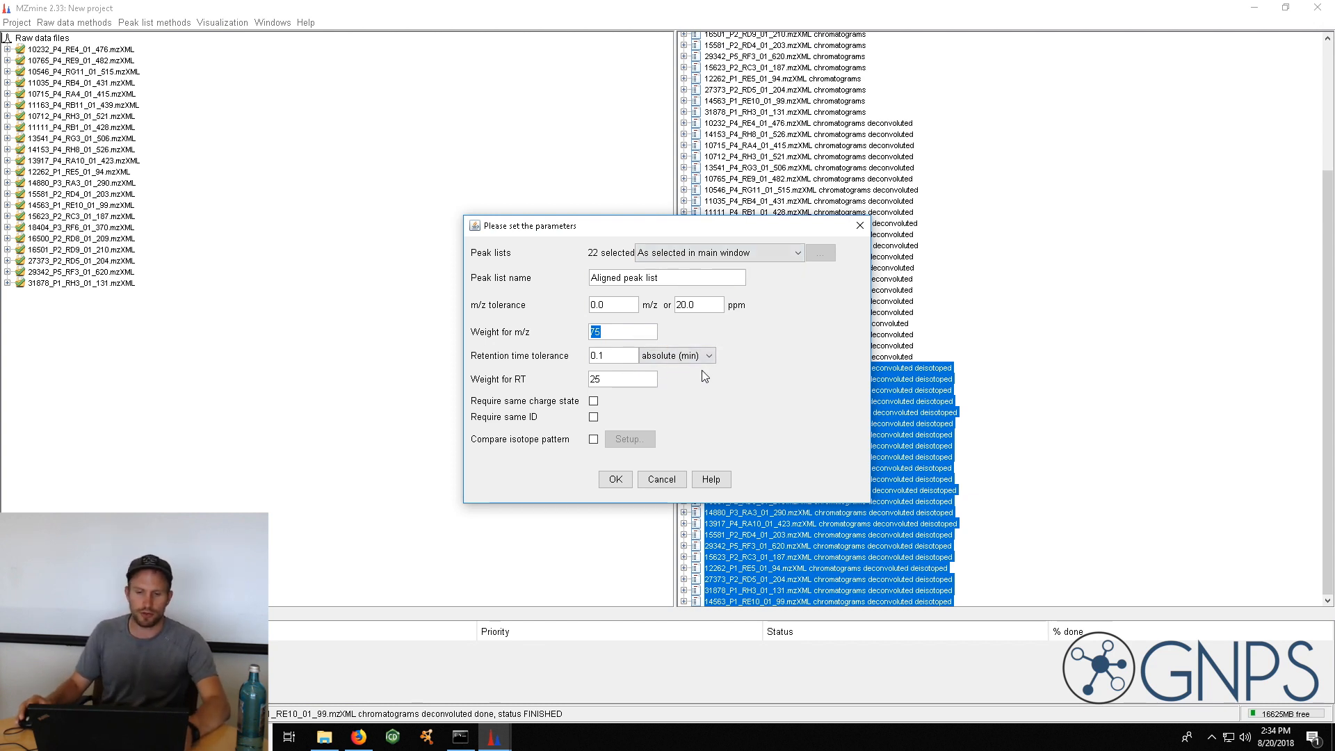
left_click(626, 380)
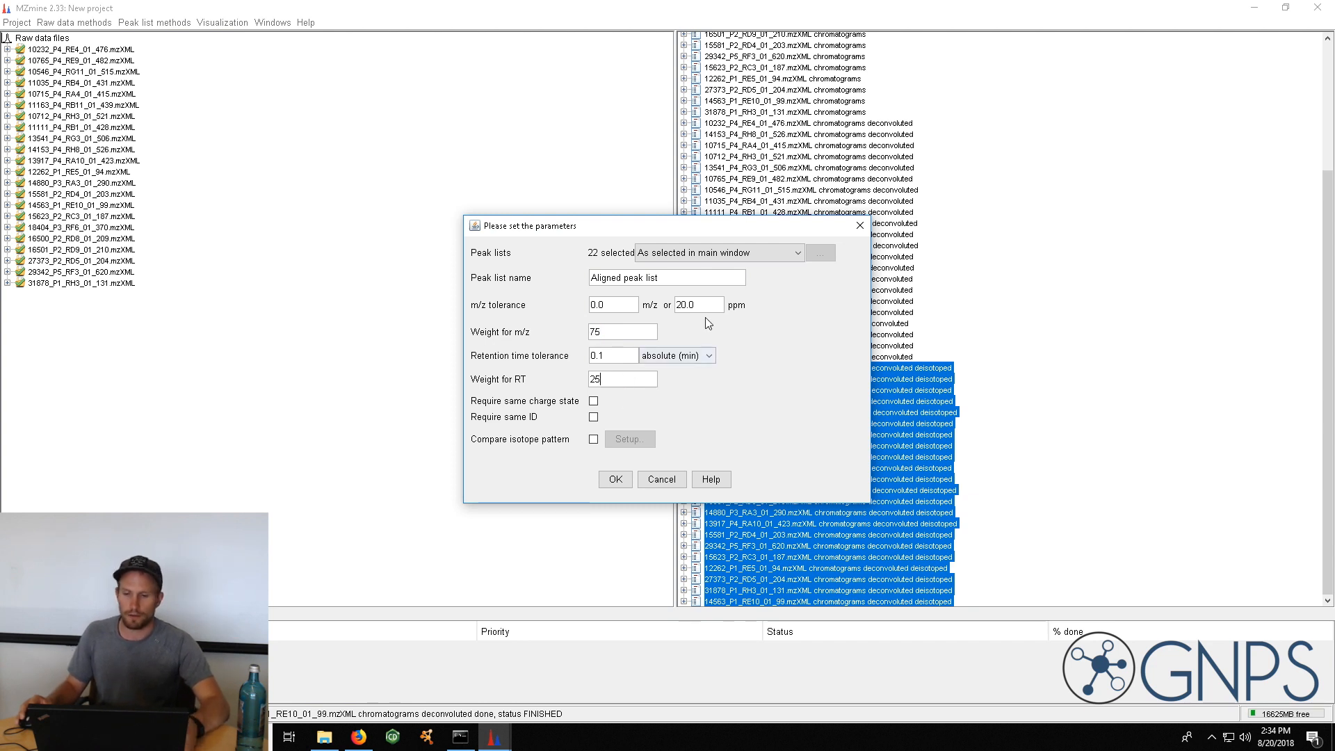
left_click(613, 480)
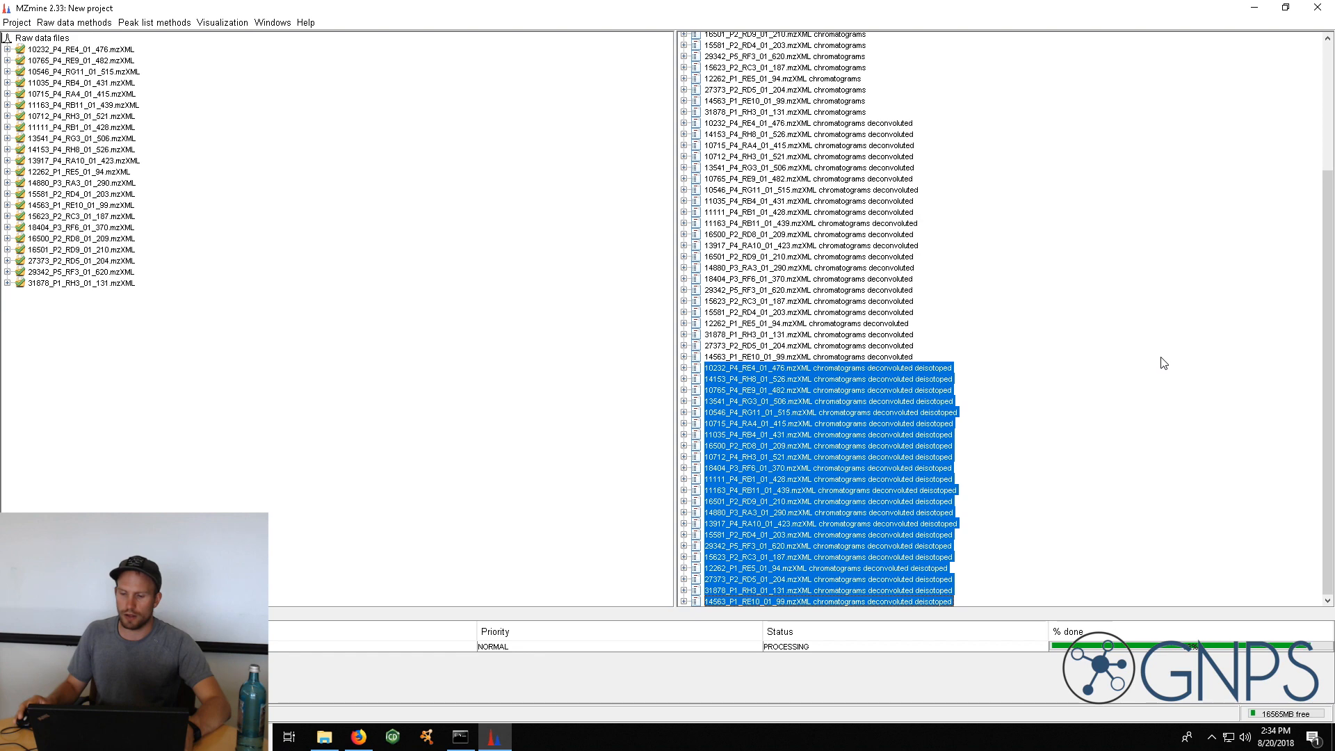
Open the aligned peak list and compare the peak status, height and area columns across the samples
left_click_drag(1328, 212, 1332, 228)
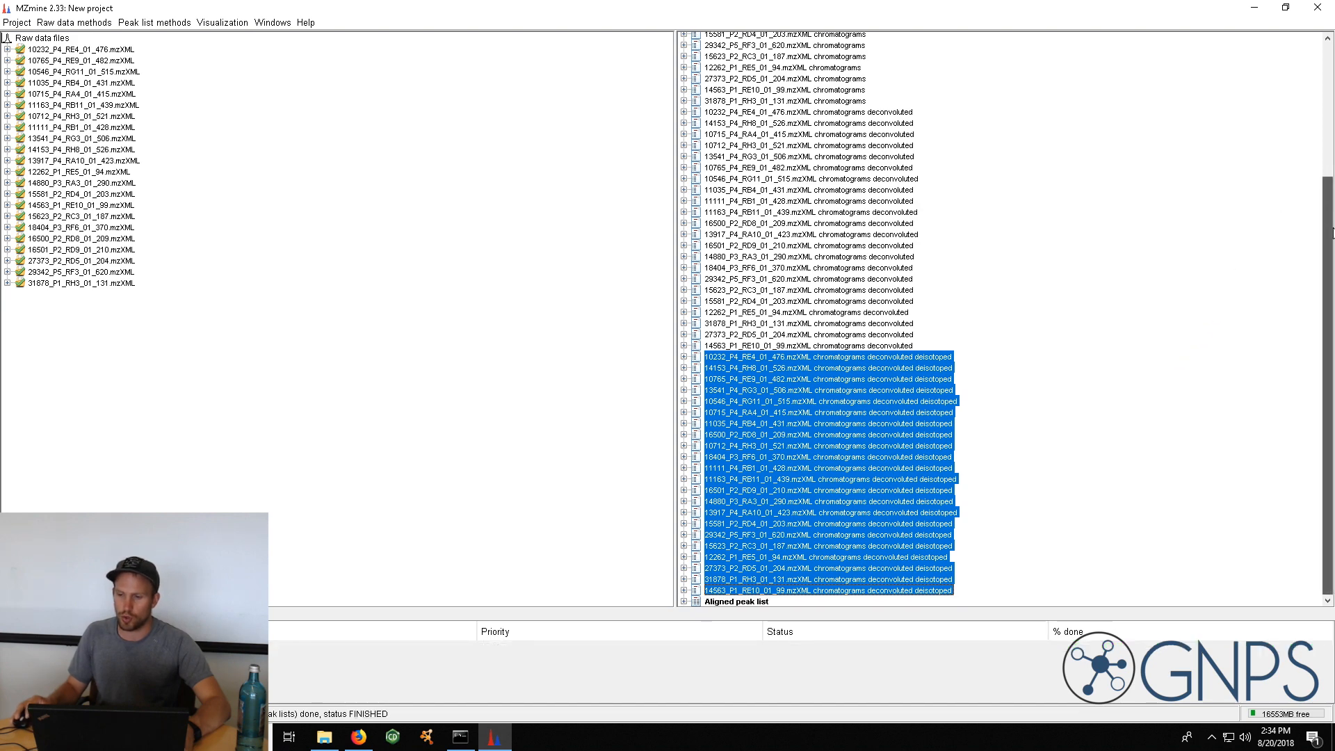
double_click(741, 602)
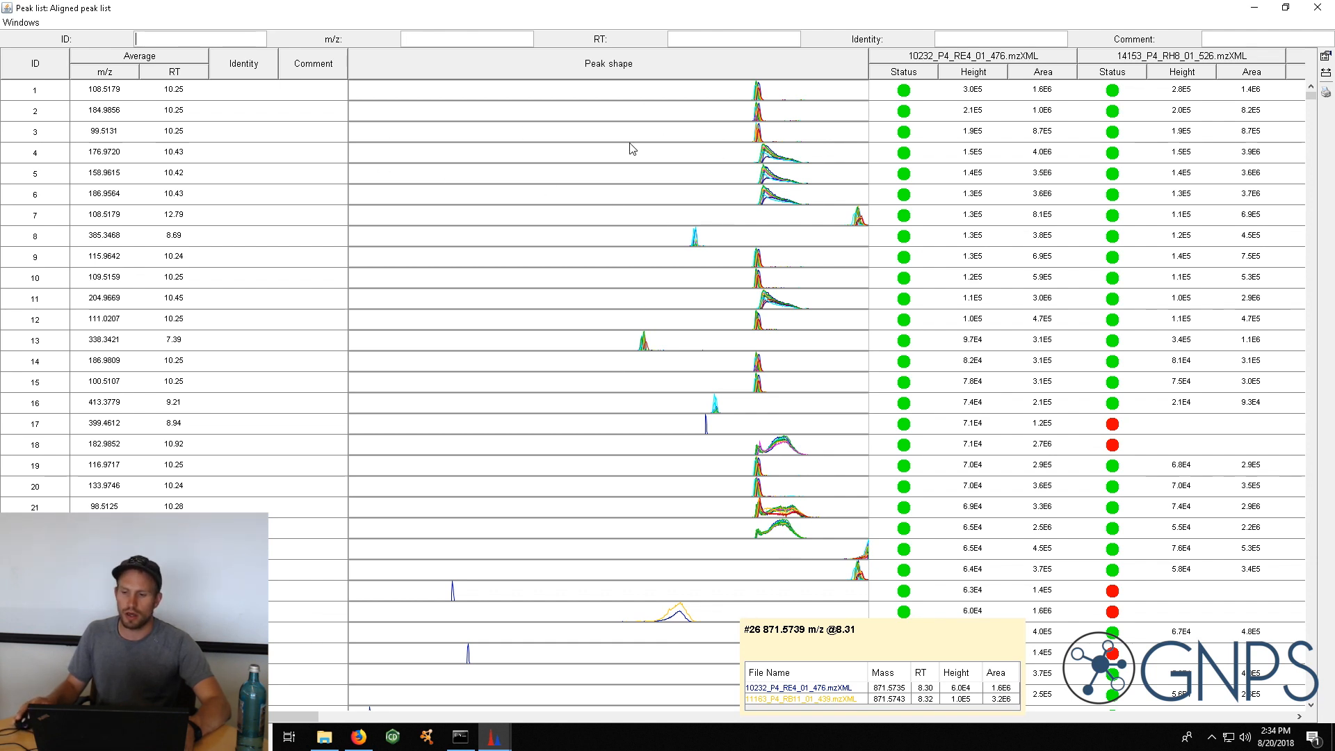
left_click_drag(294, 716, 434, 724)
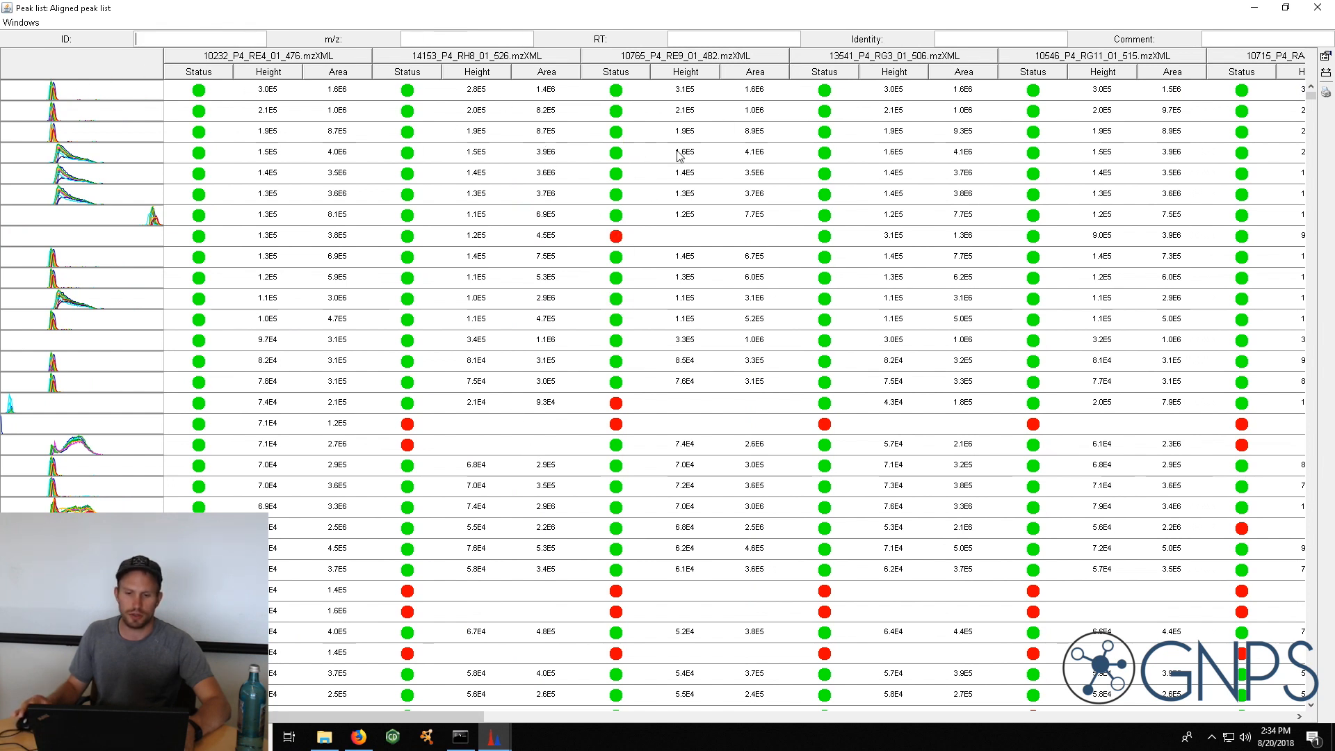
left_click_drag(418, 725, 237, 685)
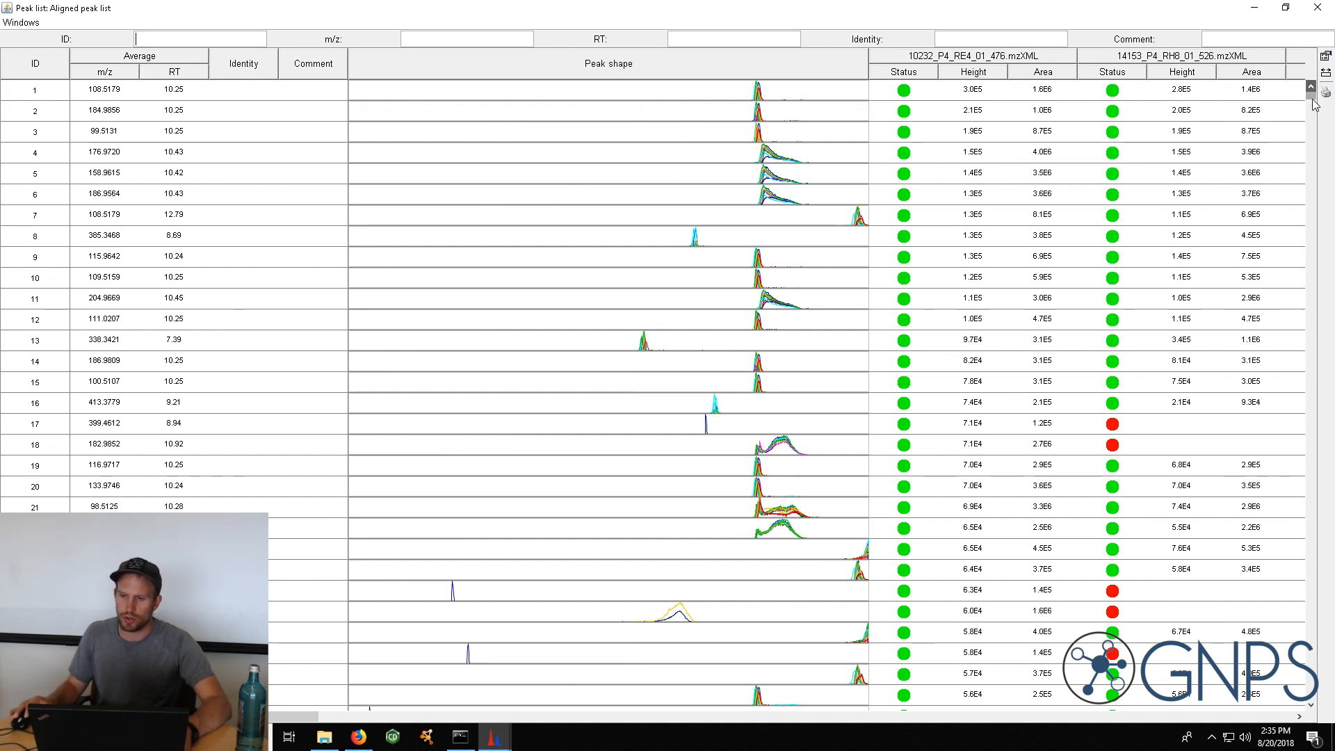
Examine the last rows of the aligned peak list for features missing in the first samples, and close the list
left_click_drag(1313, 98, 1120, 698)
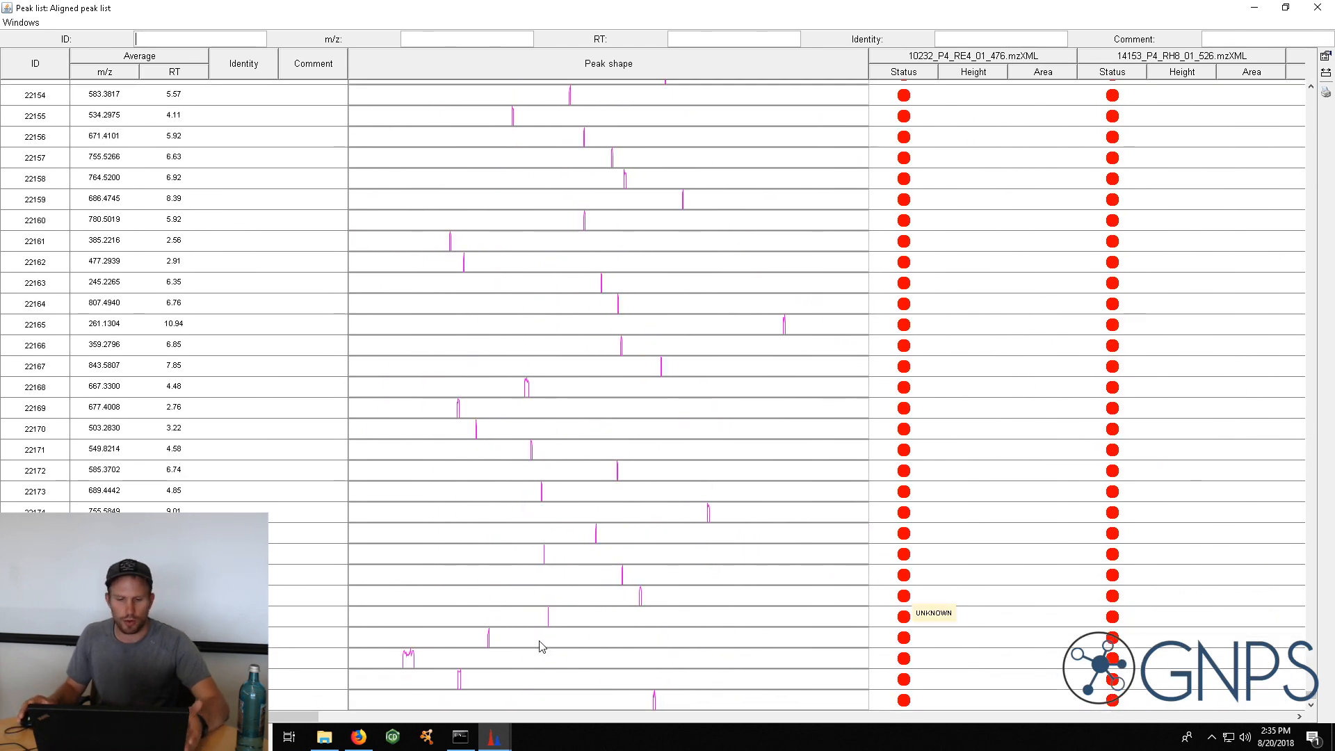
scroll(529, 636, "up", 7)
scroll(541, 646, "up", 6)
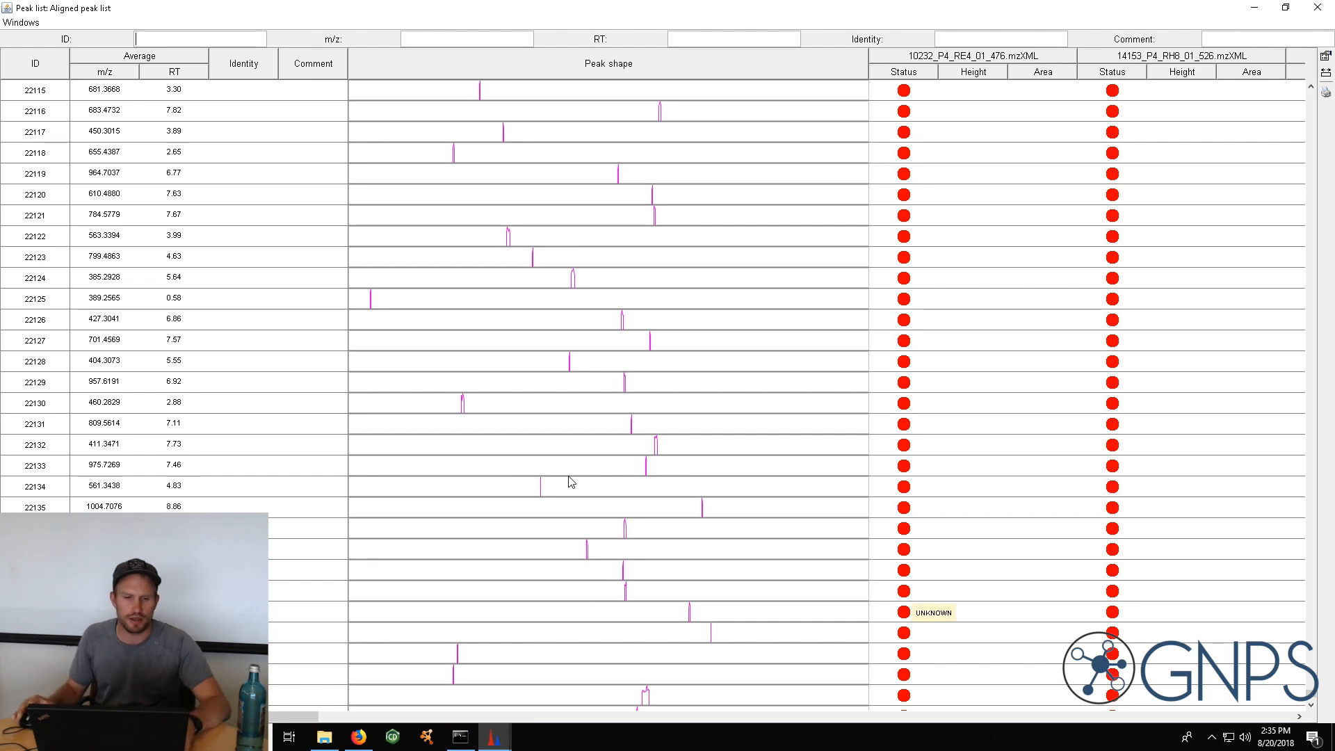
scroll(154, 445, "down", 13)
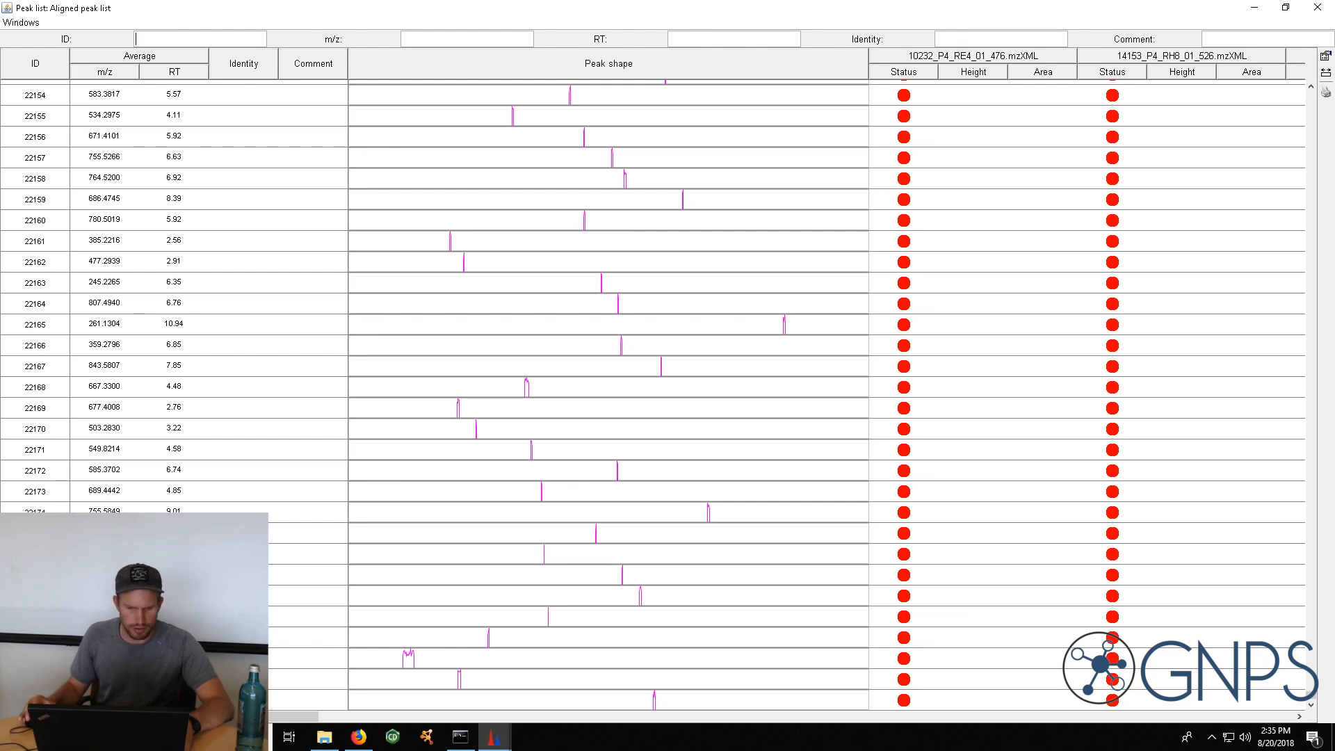
left_click(1326, 7)
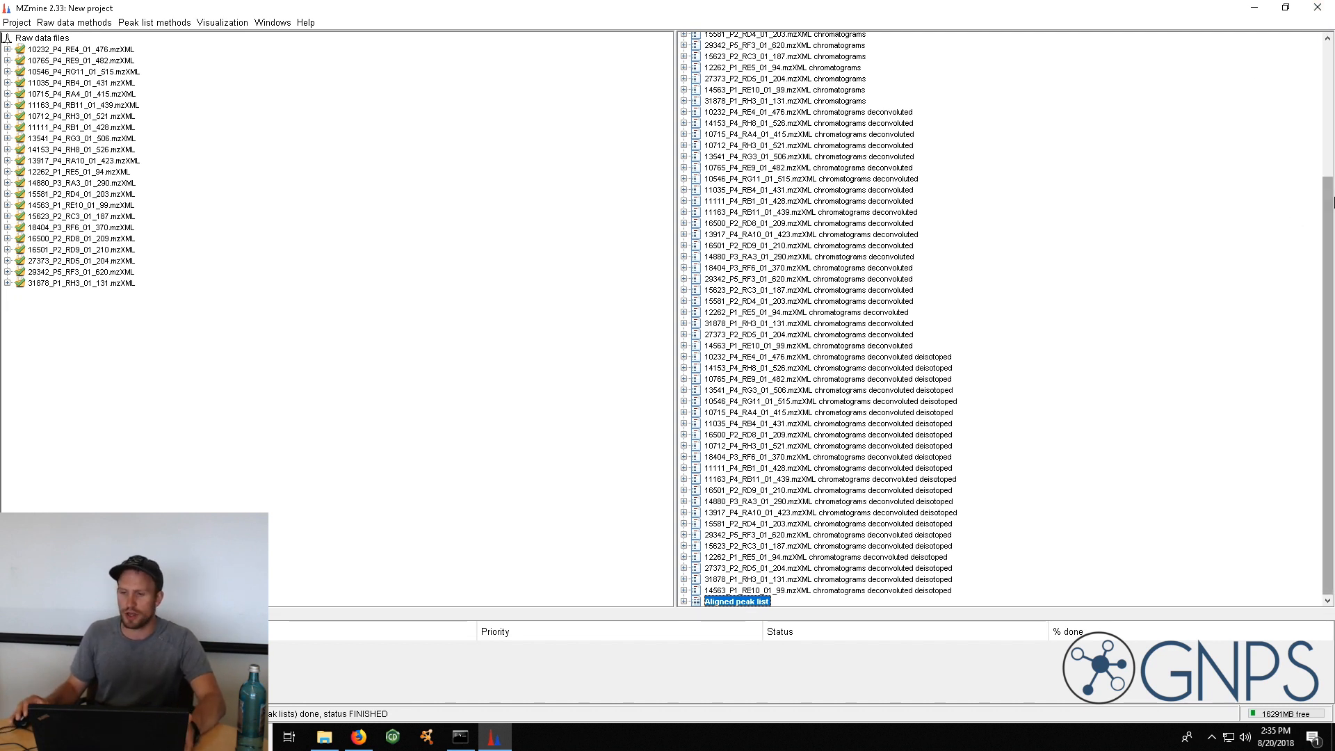
Filter the aligned list's rows to at least 2 peaks per row, 2 per isotope pattern and MS2 scans only, with suffix filtered_2-2_MSMS_only
left_click(167, 25)
mouse_move(179, 120)
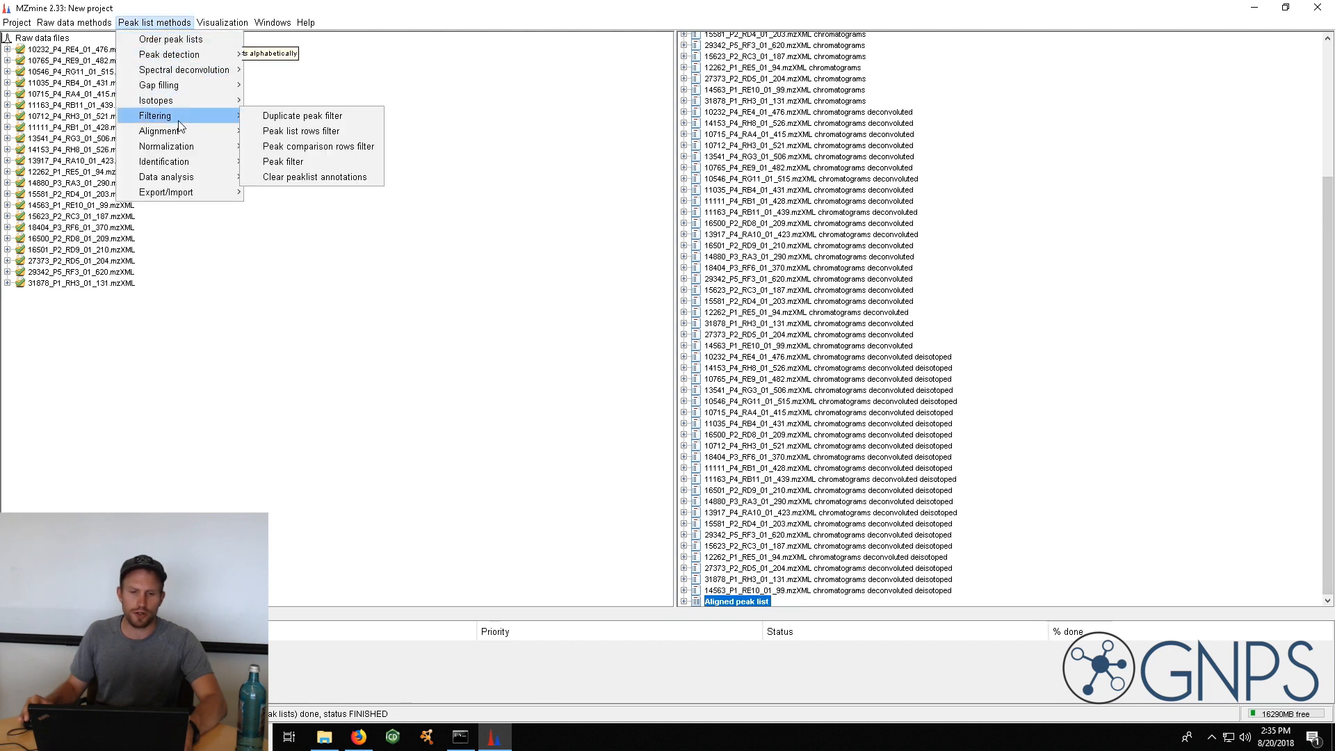
left_click(329, 132)
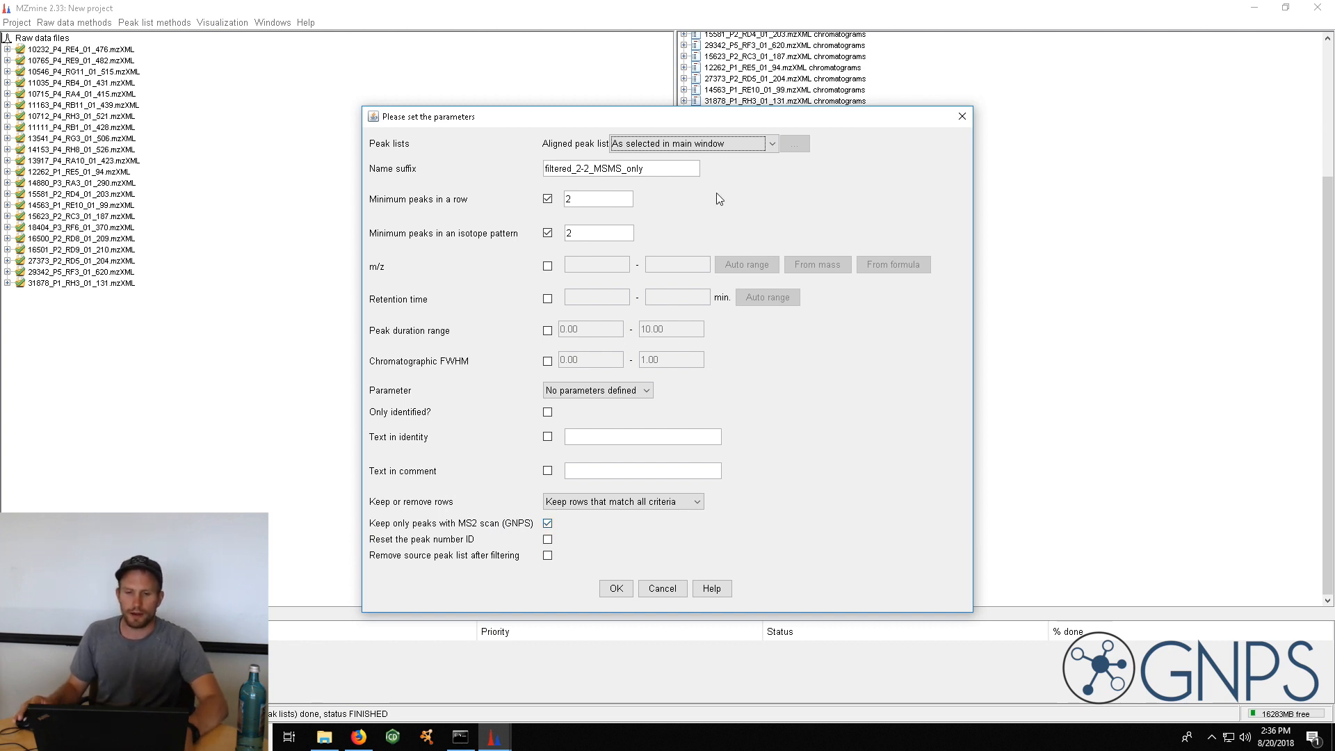
triple_click(549, 169)
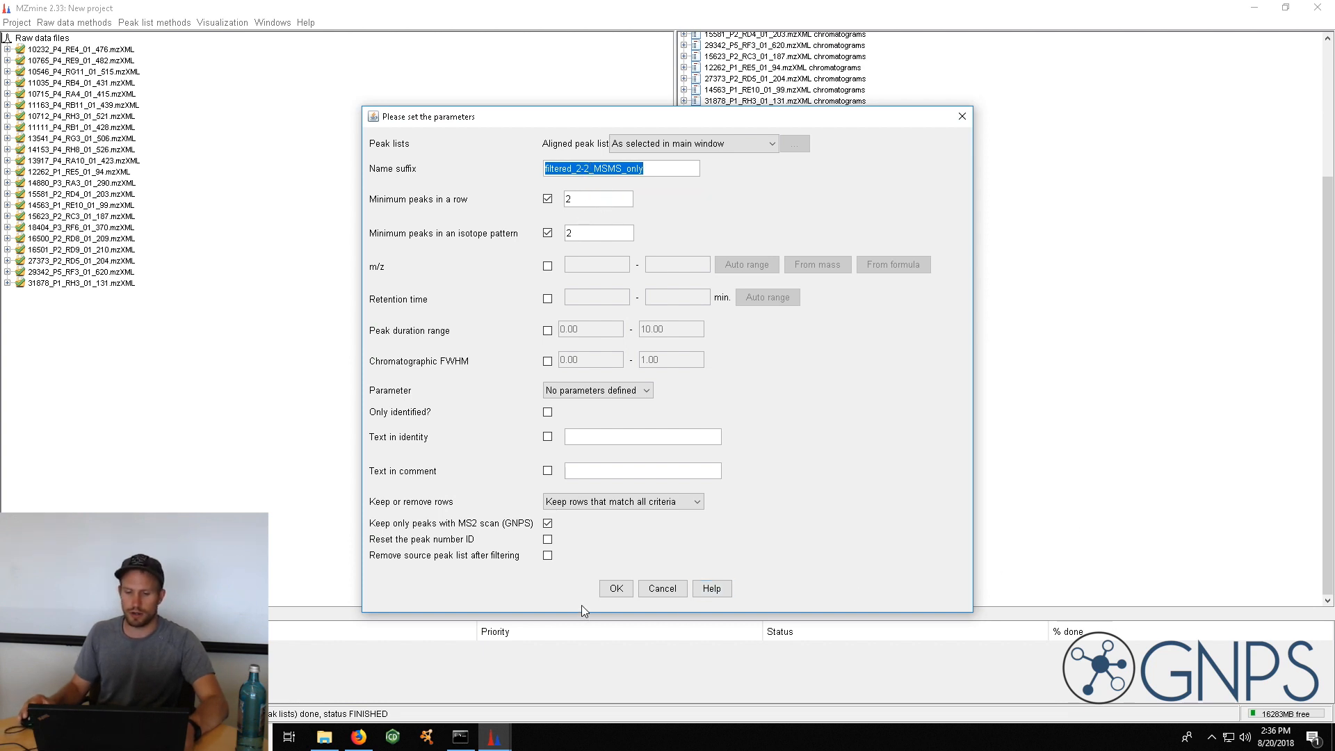
left_click(616, 589)
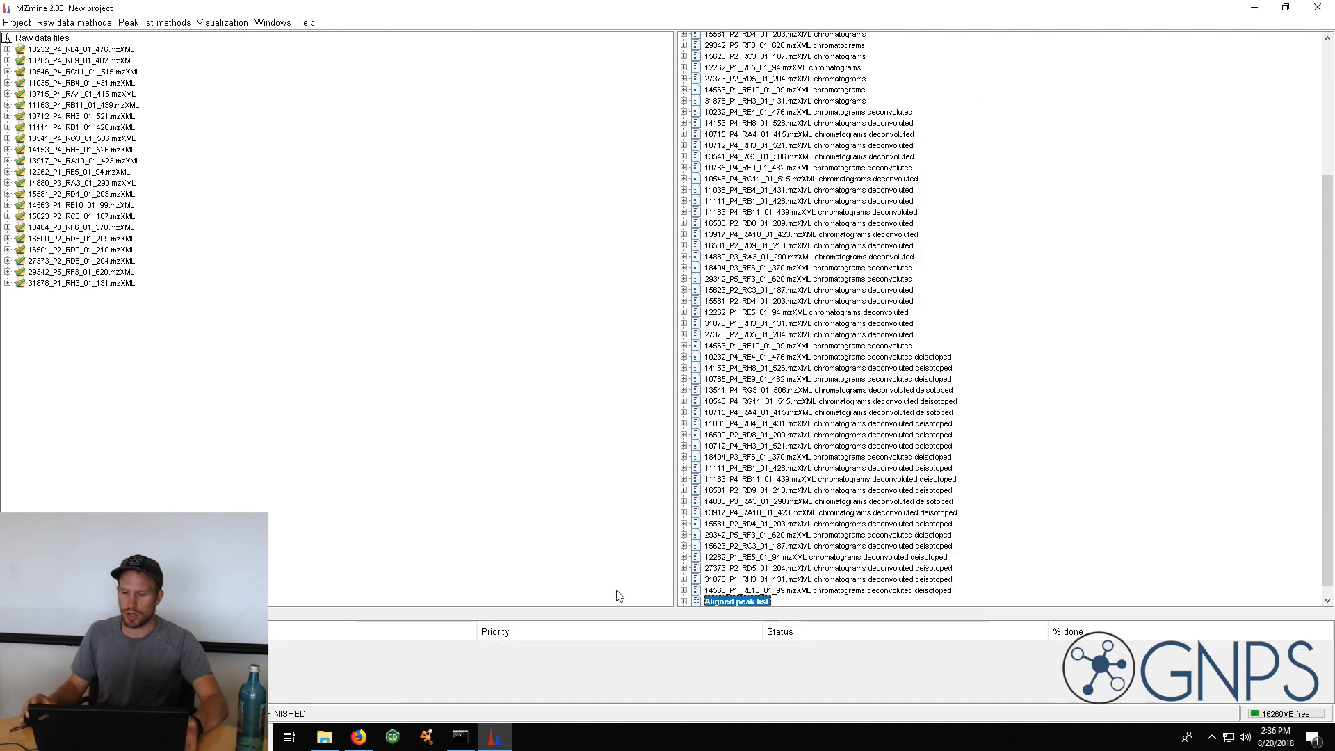
Open the peak list filtered_2-2_MSMS_only and examine the peak shapes in its last rows
left_click_drag(1329, 221, 1324, 294)
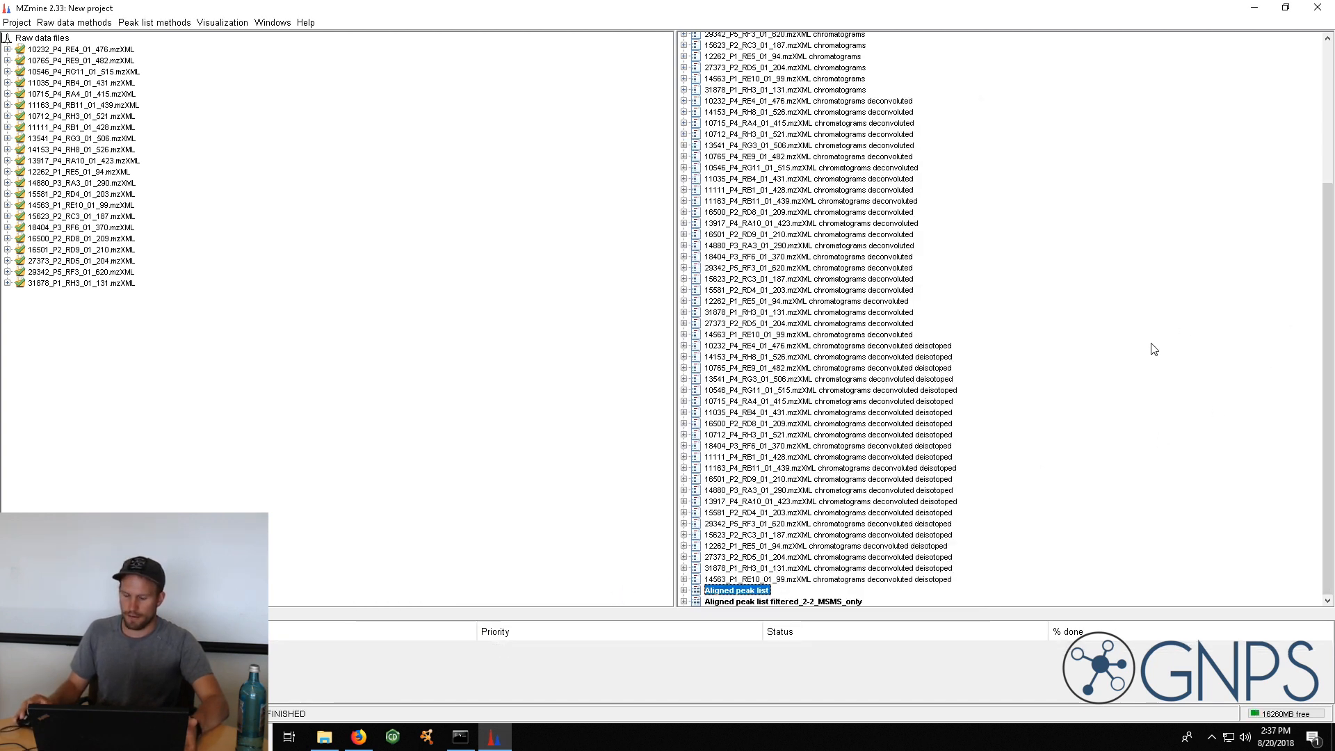
left_click(833, 602)
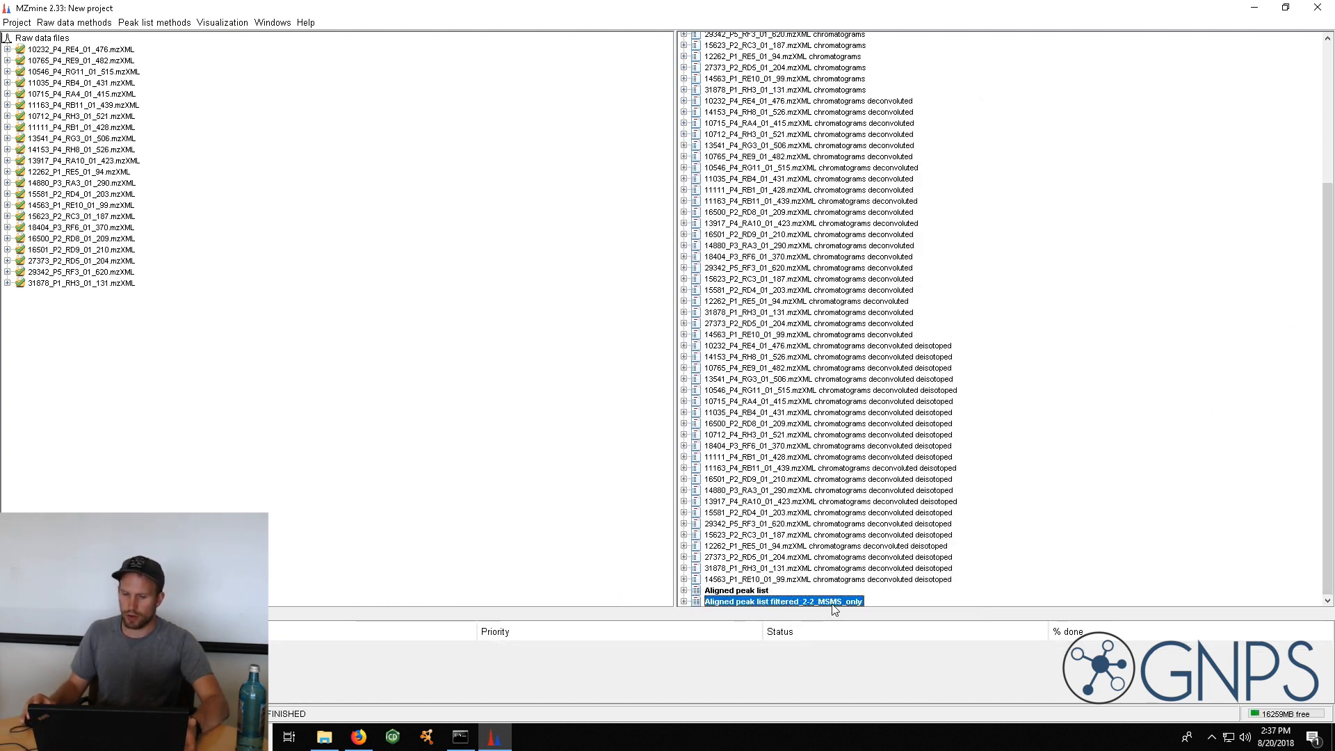
double_click(791, 602)
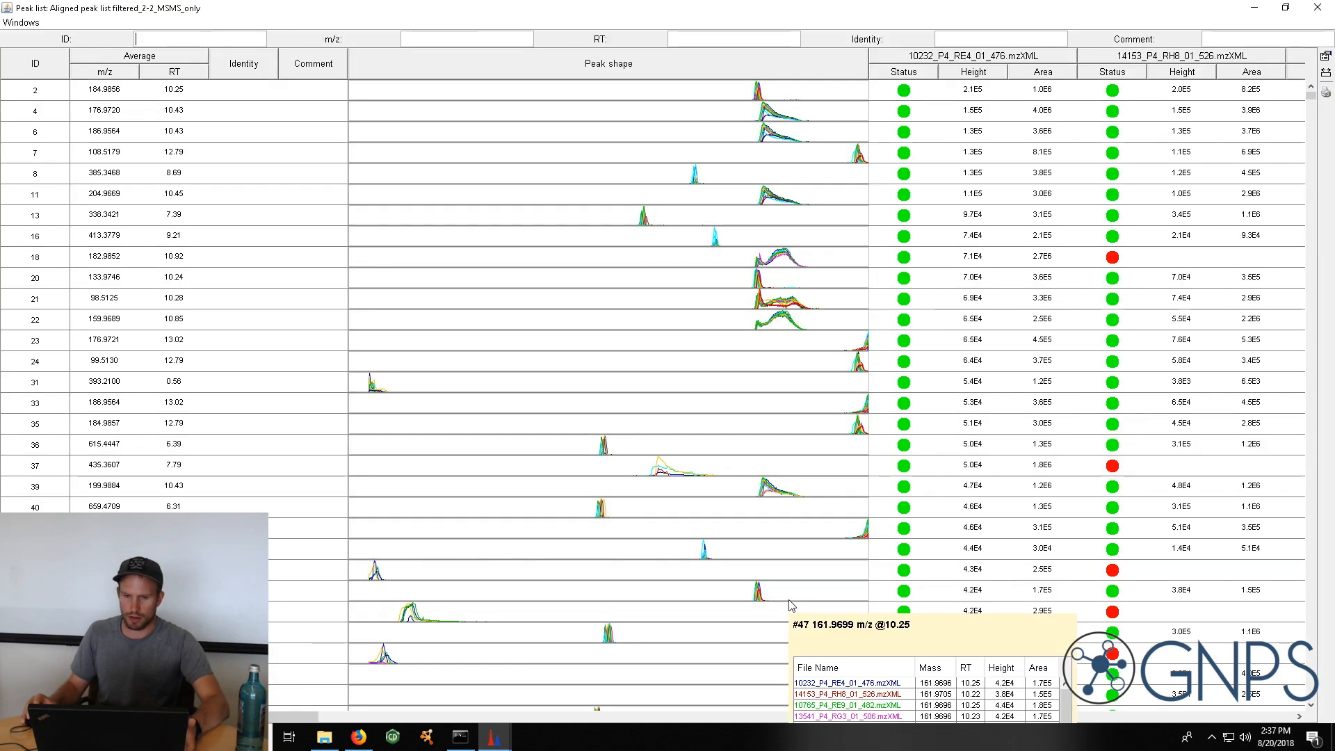
left_click_drag(1310, 99, 1314, 695)
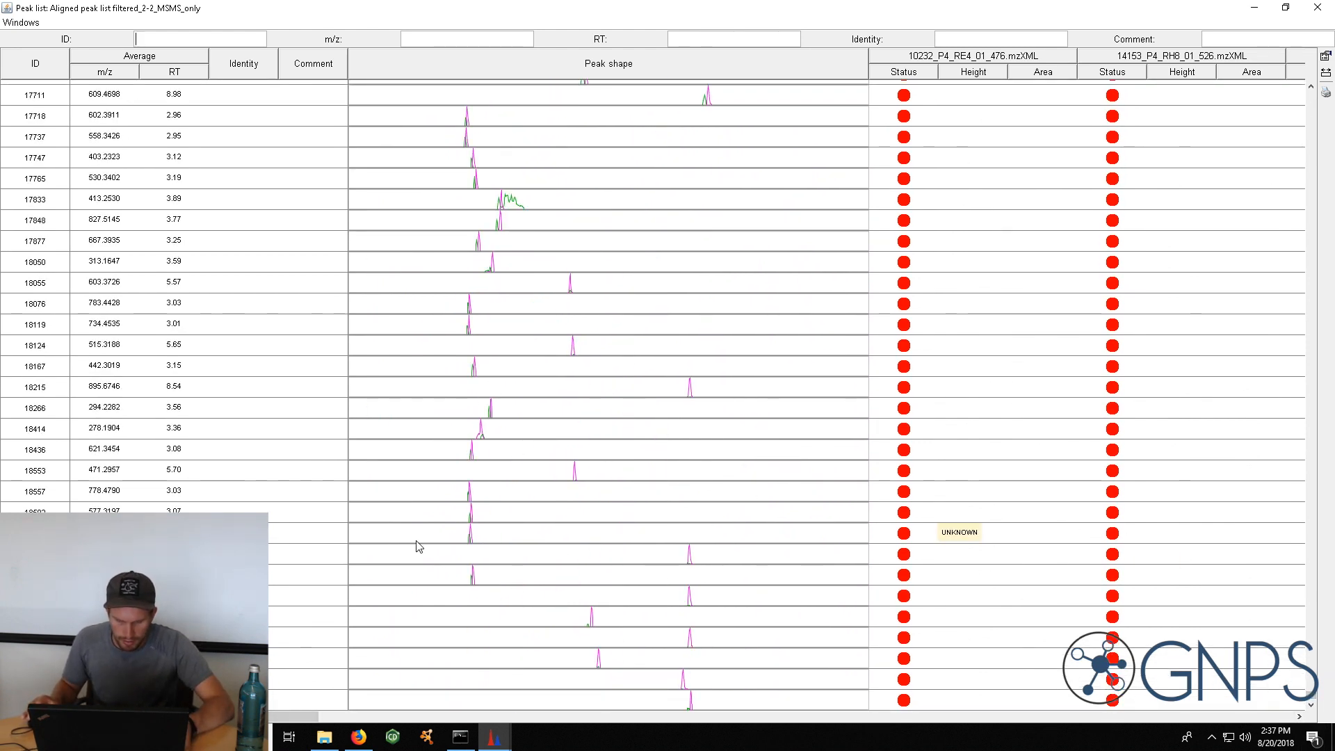
scroll(682, 687, "up", 2)
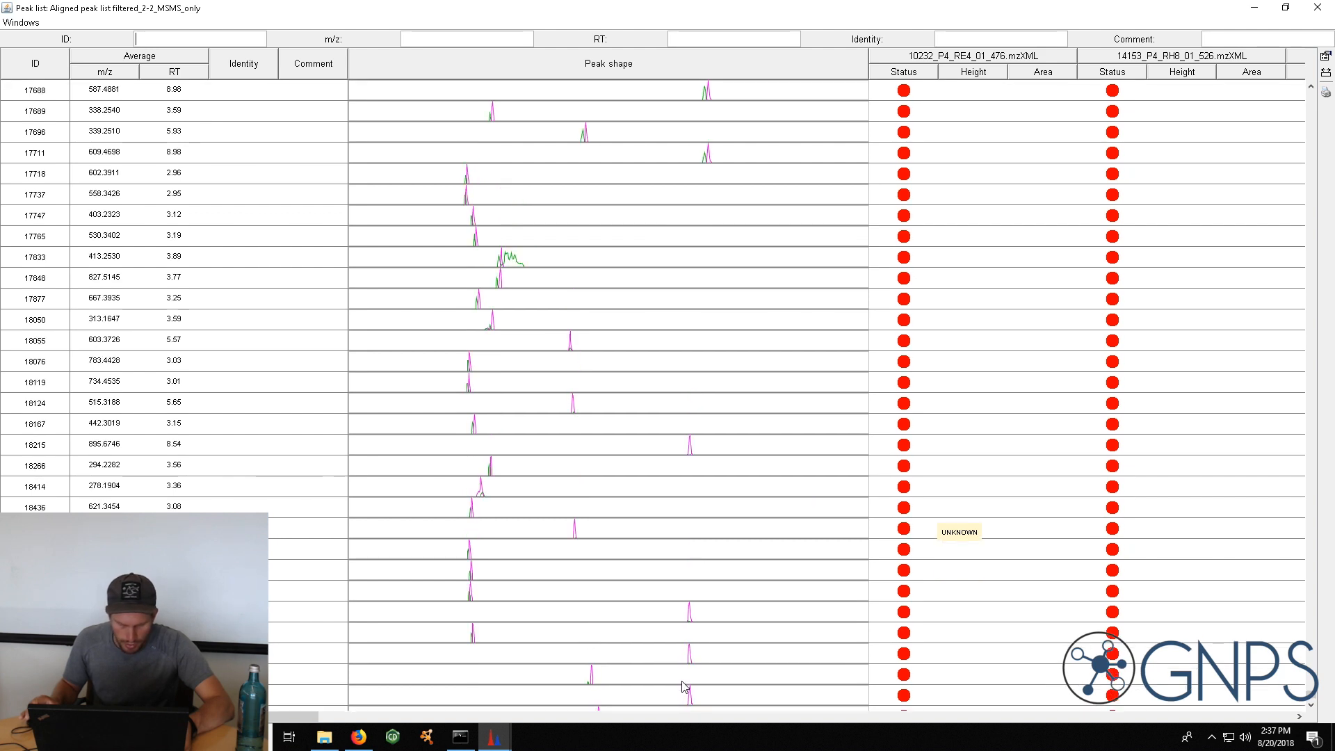
scroll(682, 687, "up", 2)
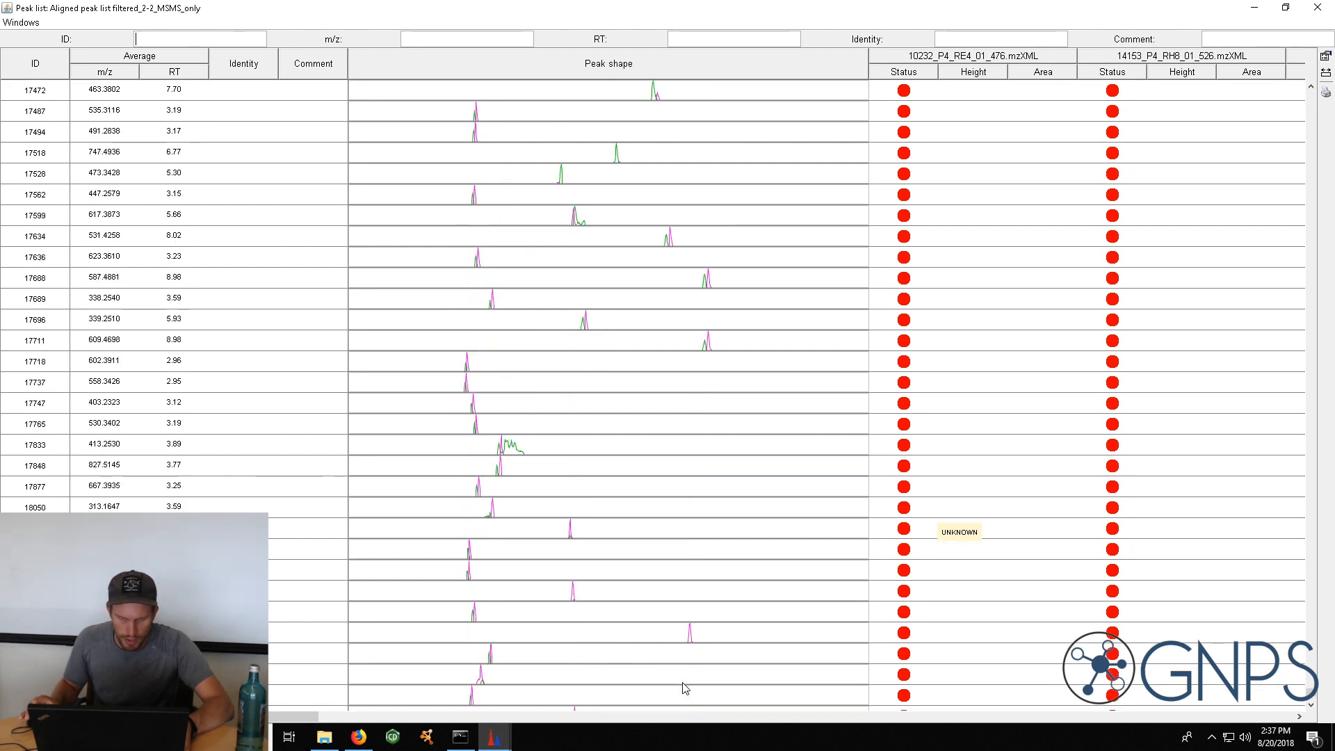
scroll(683, 687, "up", 4)
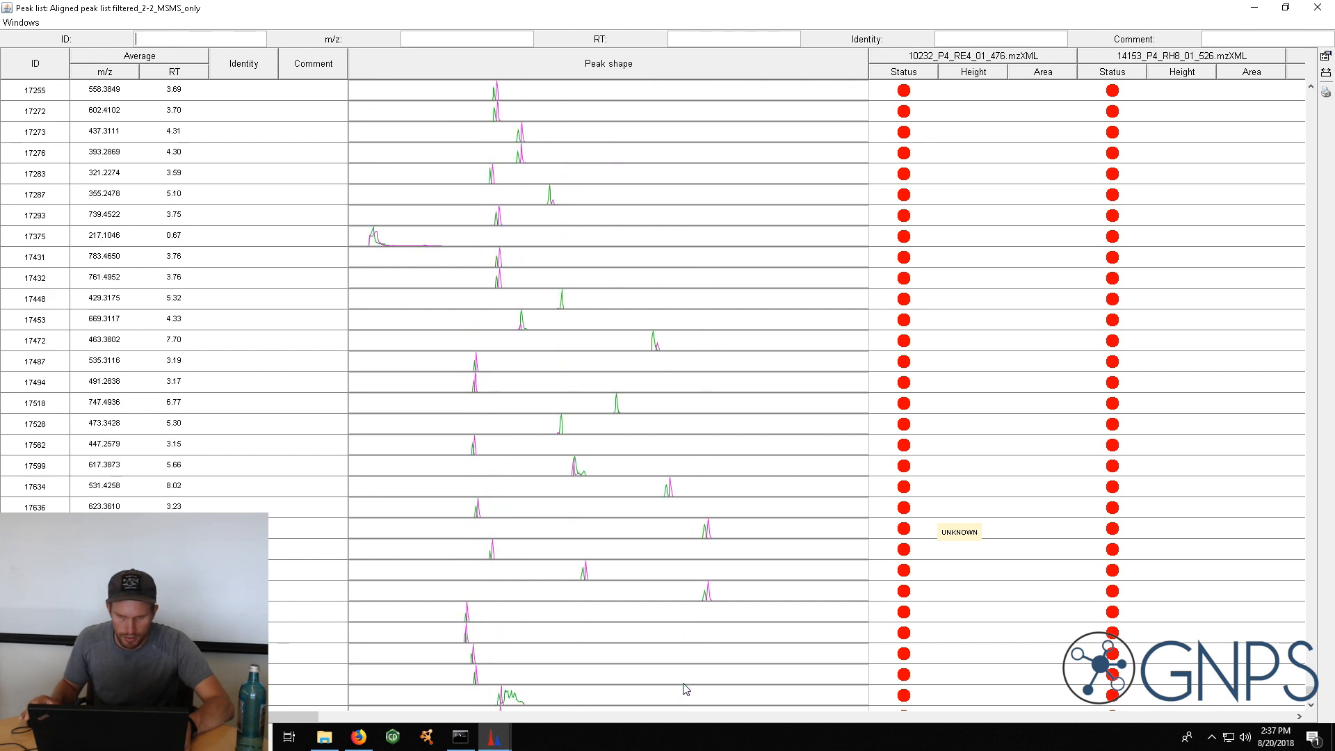
Examine the peak shapes further up from the last rows of the filtered peak list, and close the list
scroll(685, 689, "up", 5)
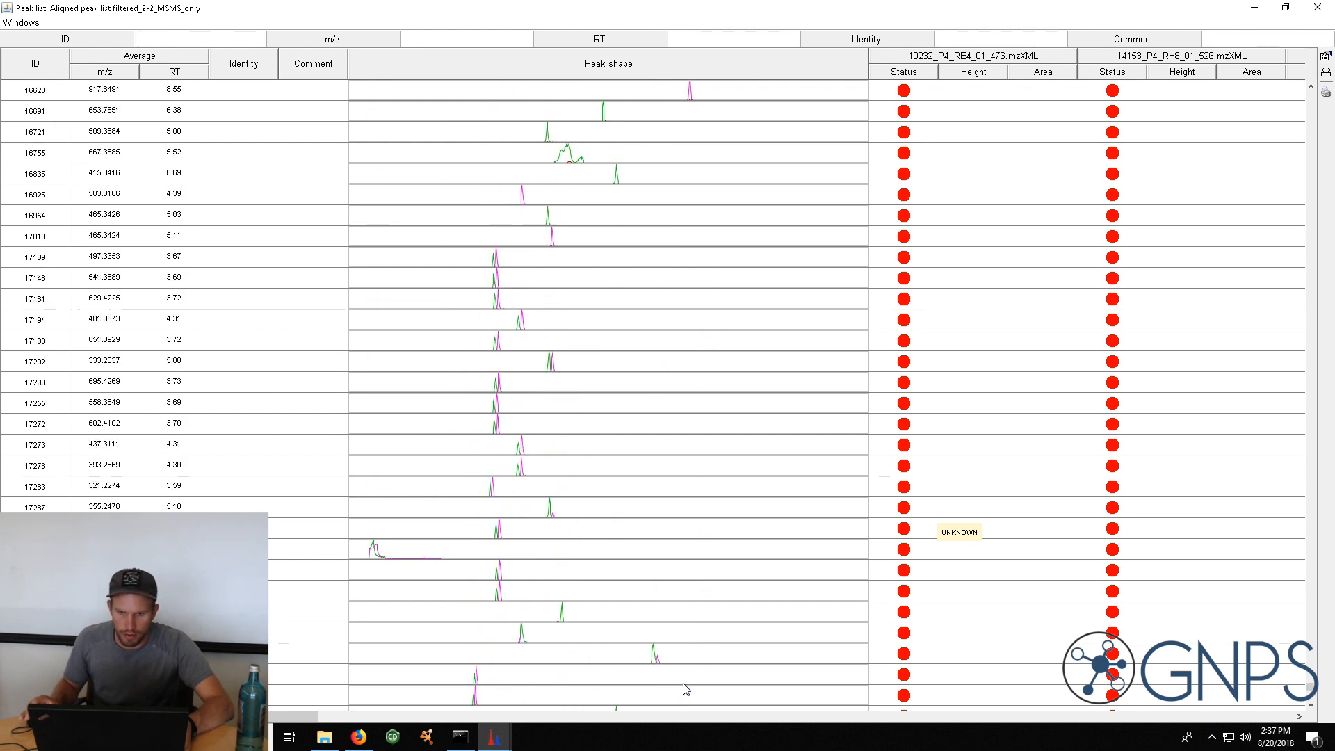
scroll(684, 690, "up", 10)
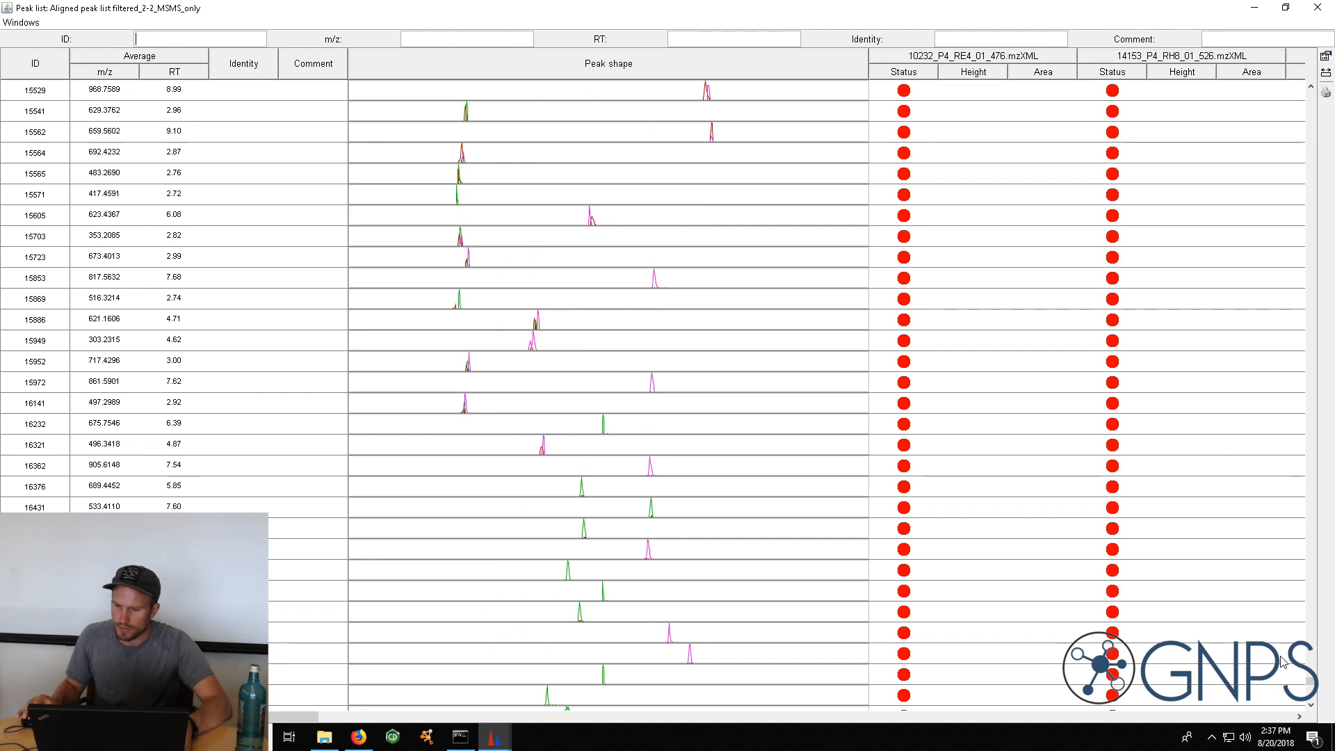
scroll(1312, 682, "up", 4)
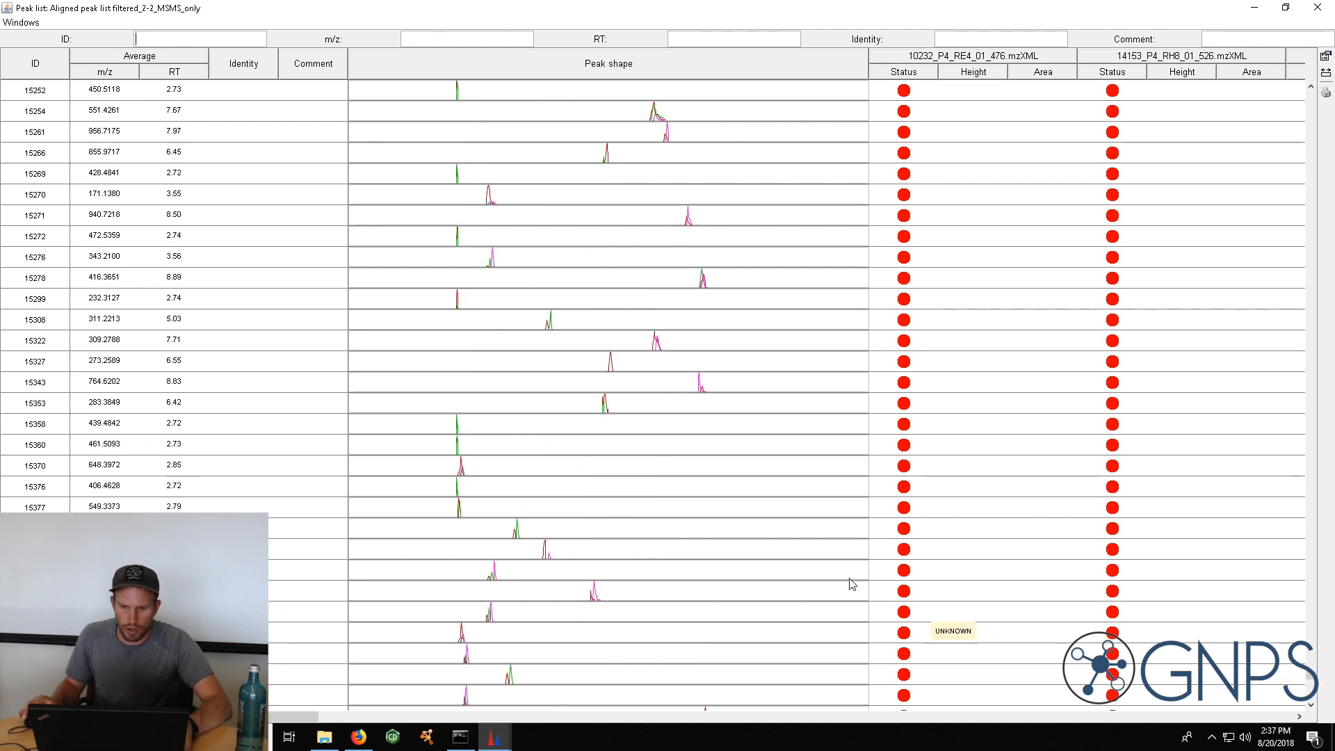
scroll(852, 586, "up", 4)
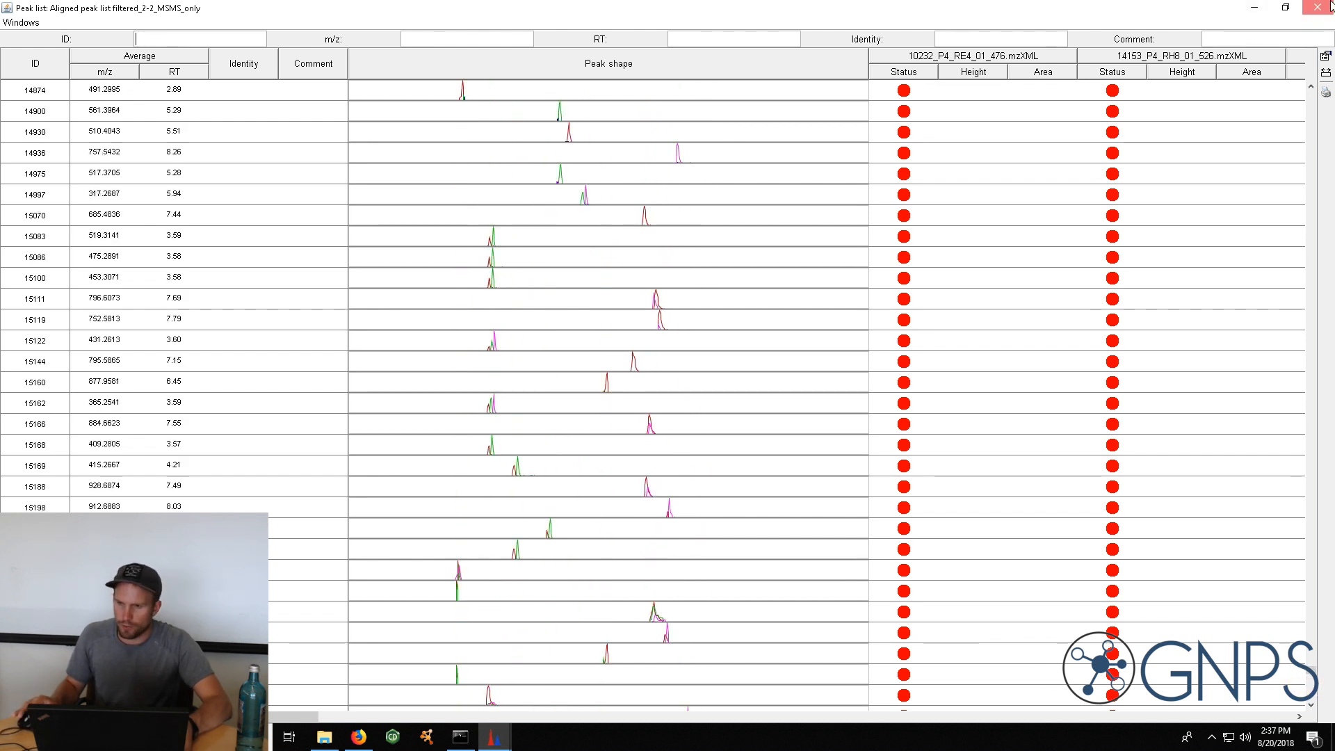
left_click(1317, 7)
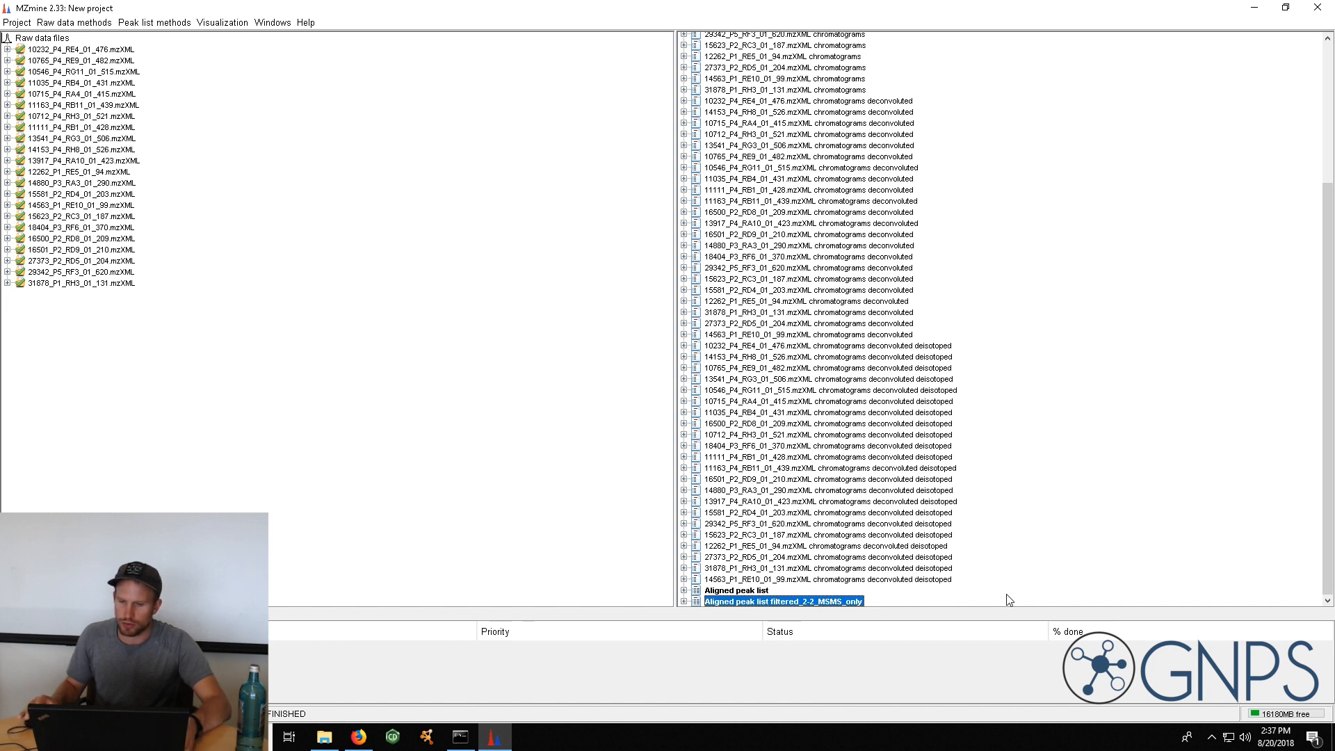
Compare the peak list information of the aligned peak list and the filtered_2-2_MSMS_only list, closing each window
left_click(764, 591)
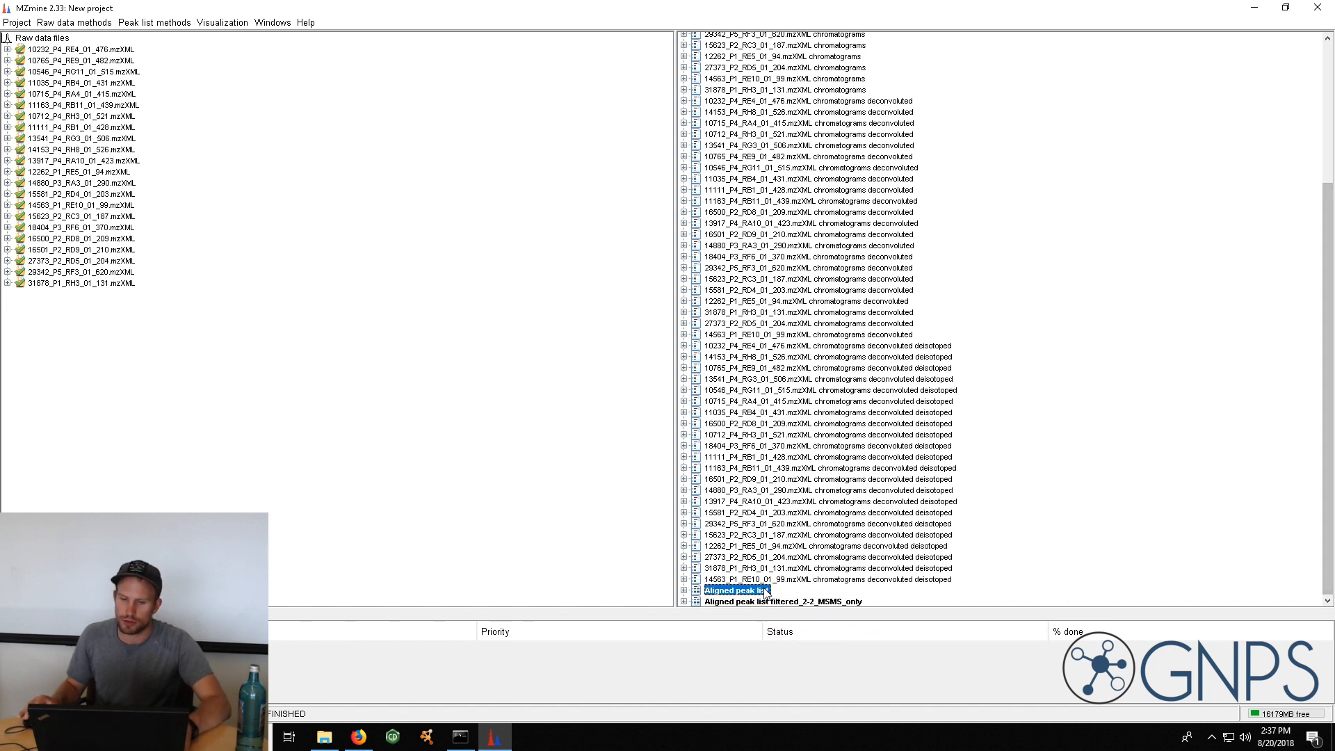
right_click(764, 595)
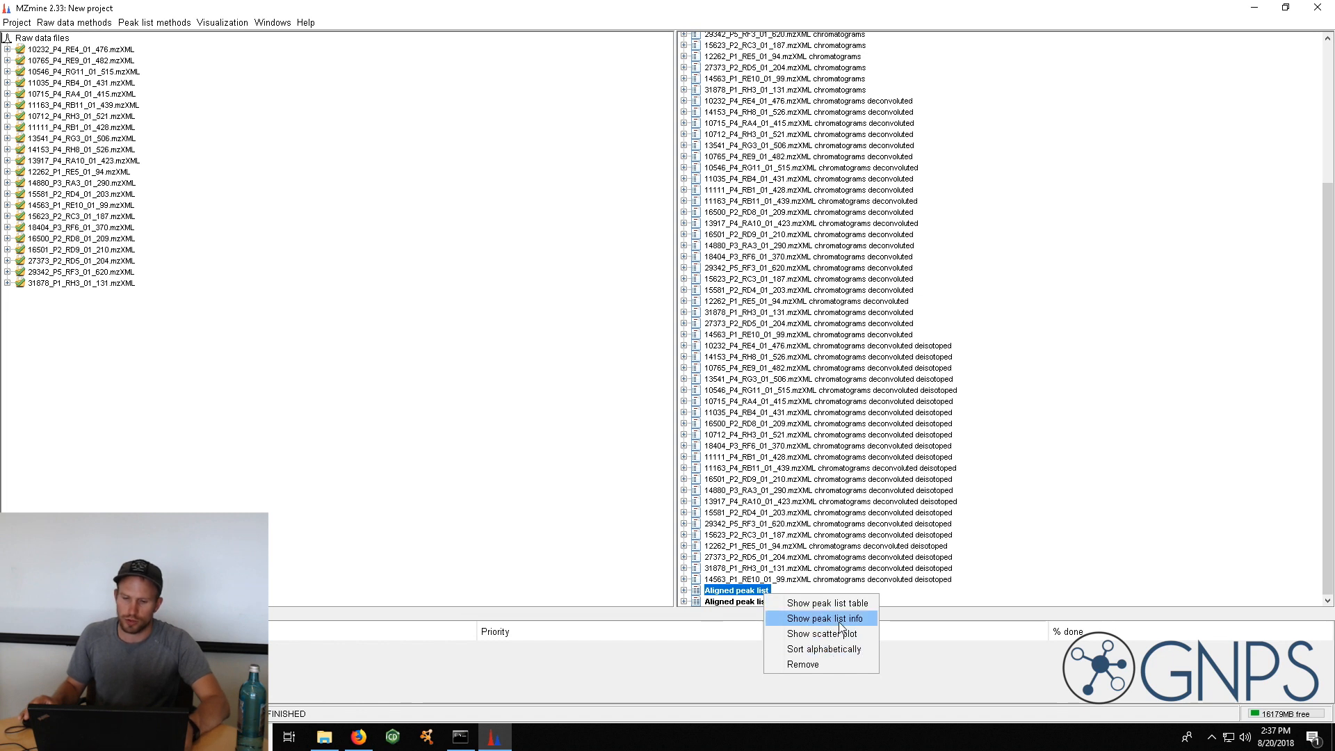
left_click(837, 621)
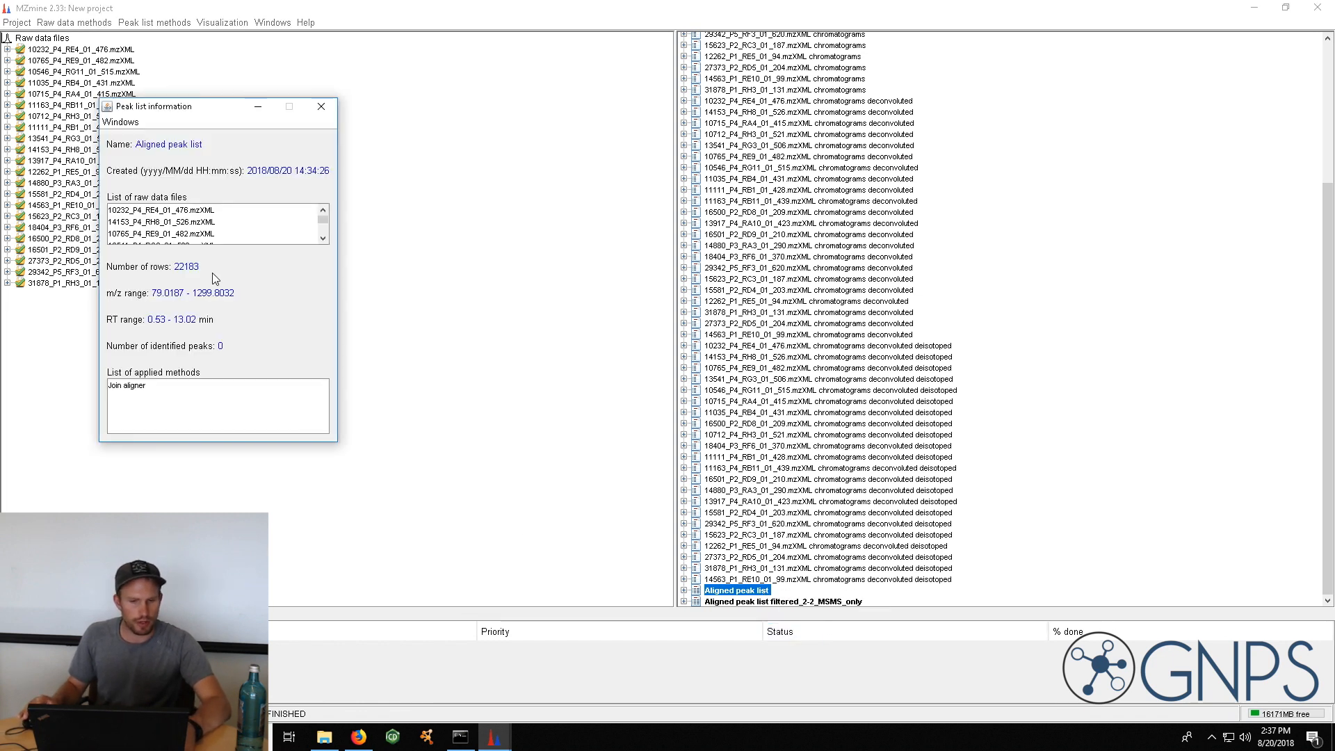
left_click(320, 106)
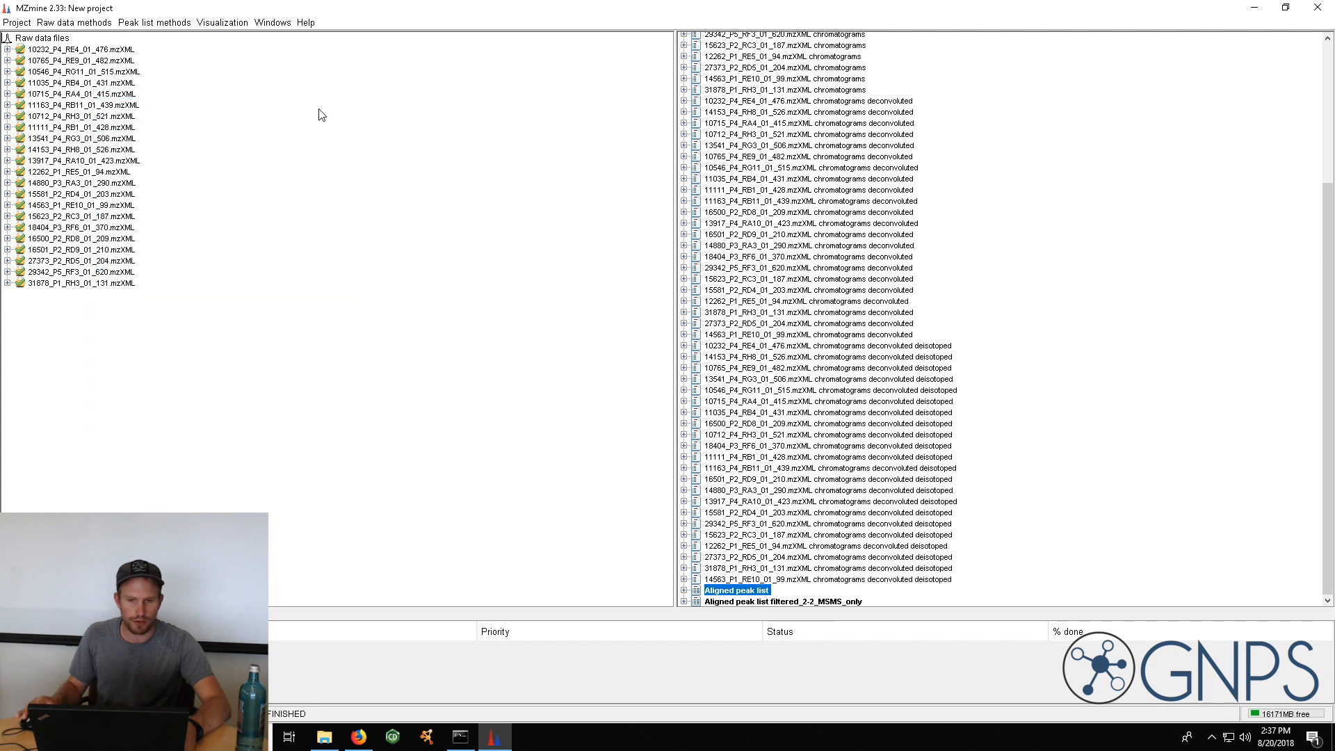
left_click(791, 602)
right_click(791, 602)
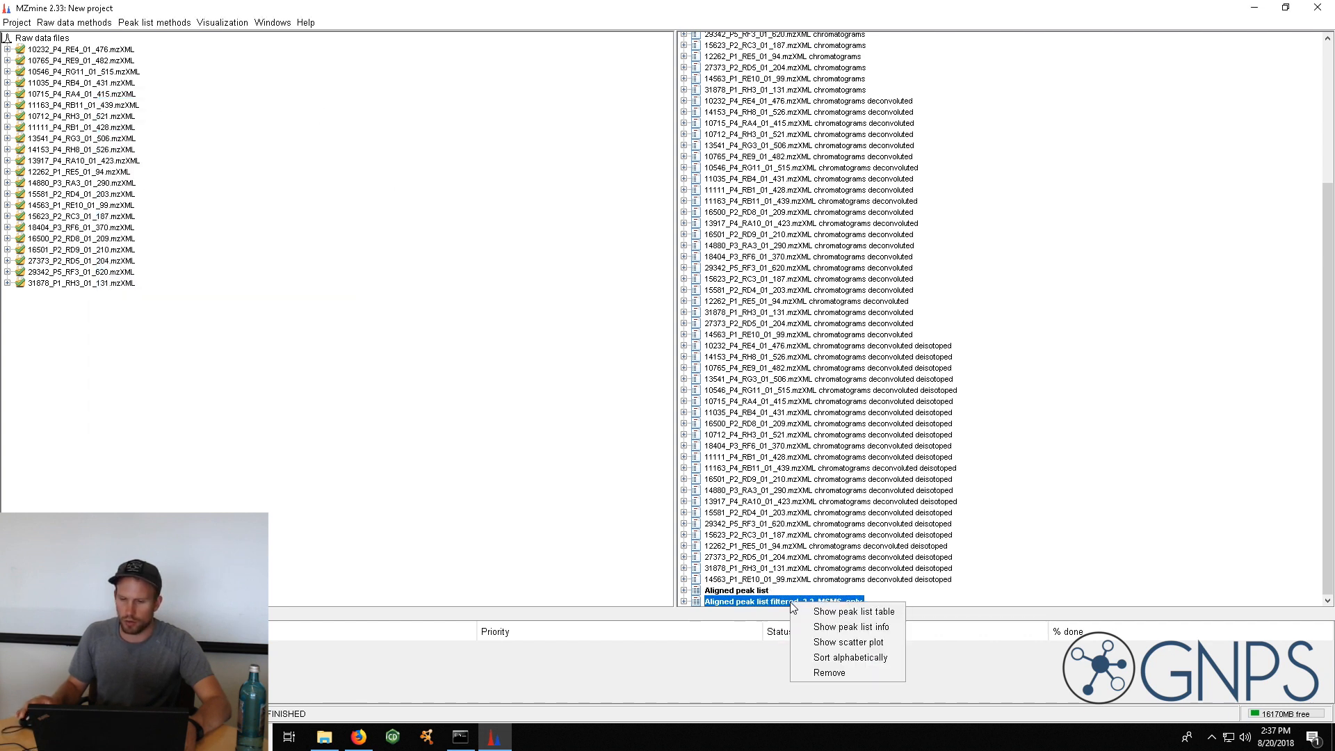
left_click(827, 628)
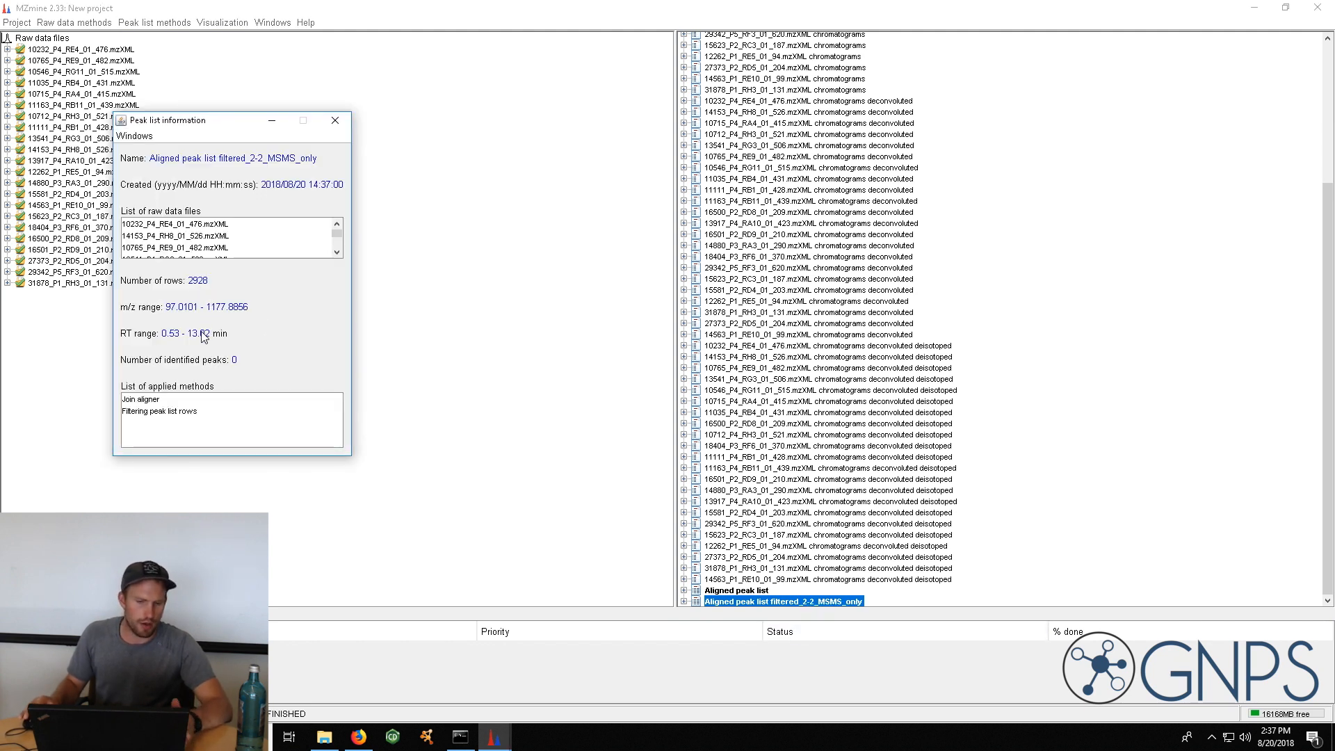
left_click(335, 122)
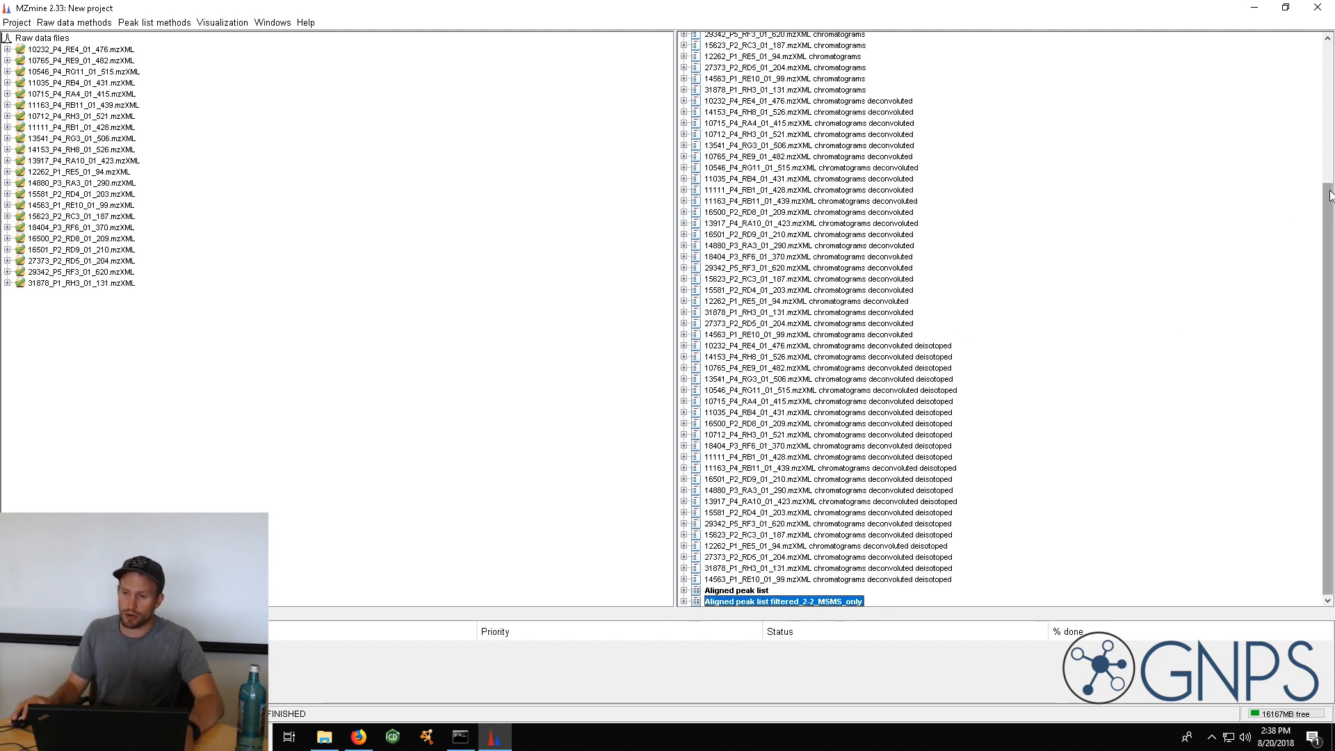
Open the filtered_2-2_MSMS_only list, check its first and last rows for missing peaks across the samples, and close it
double_click(818, 602)
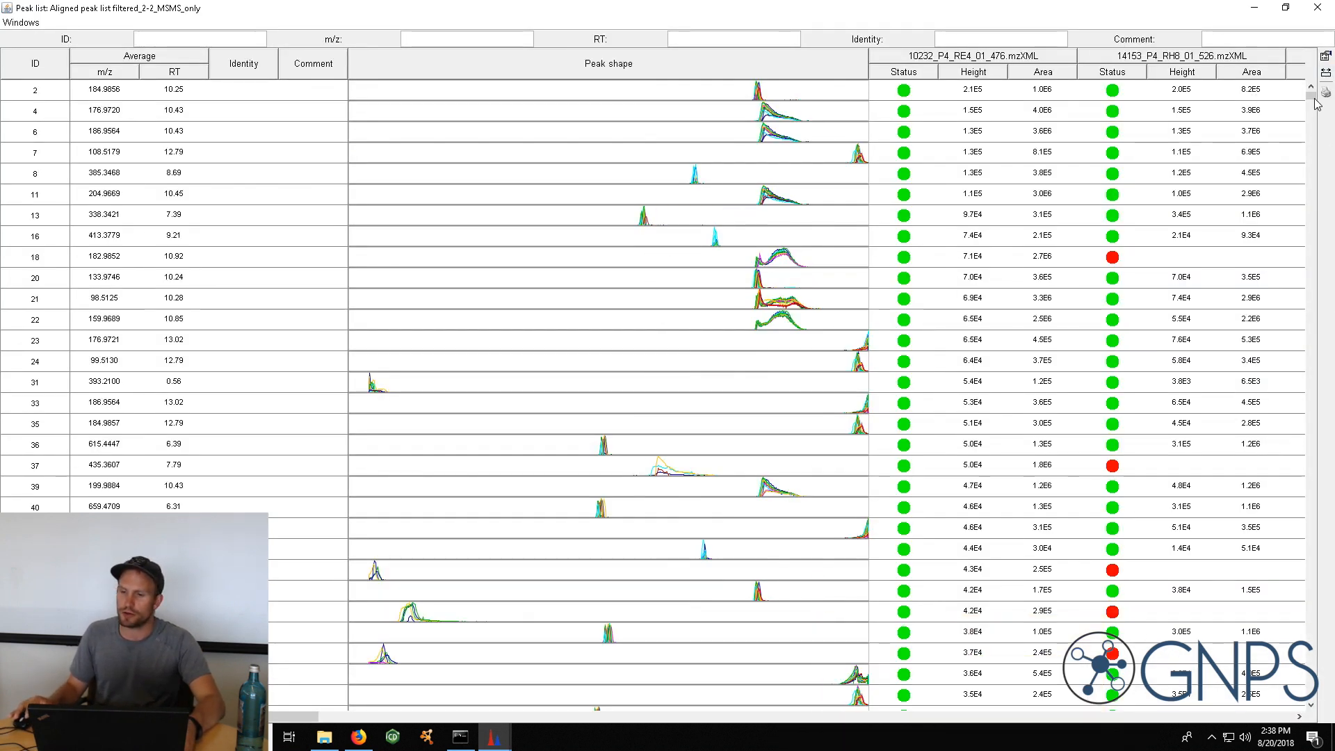
left_click_drag(1311, 96, 1334, 726)
scroll(782, 384, "up", 3)
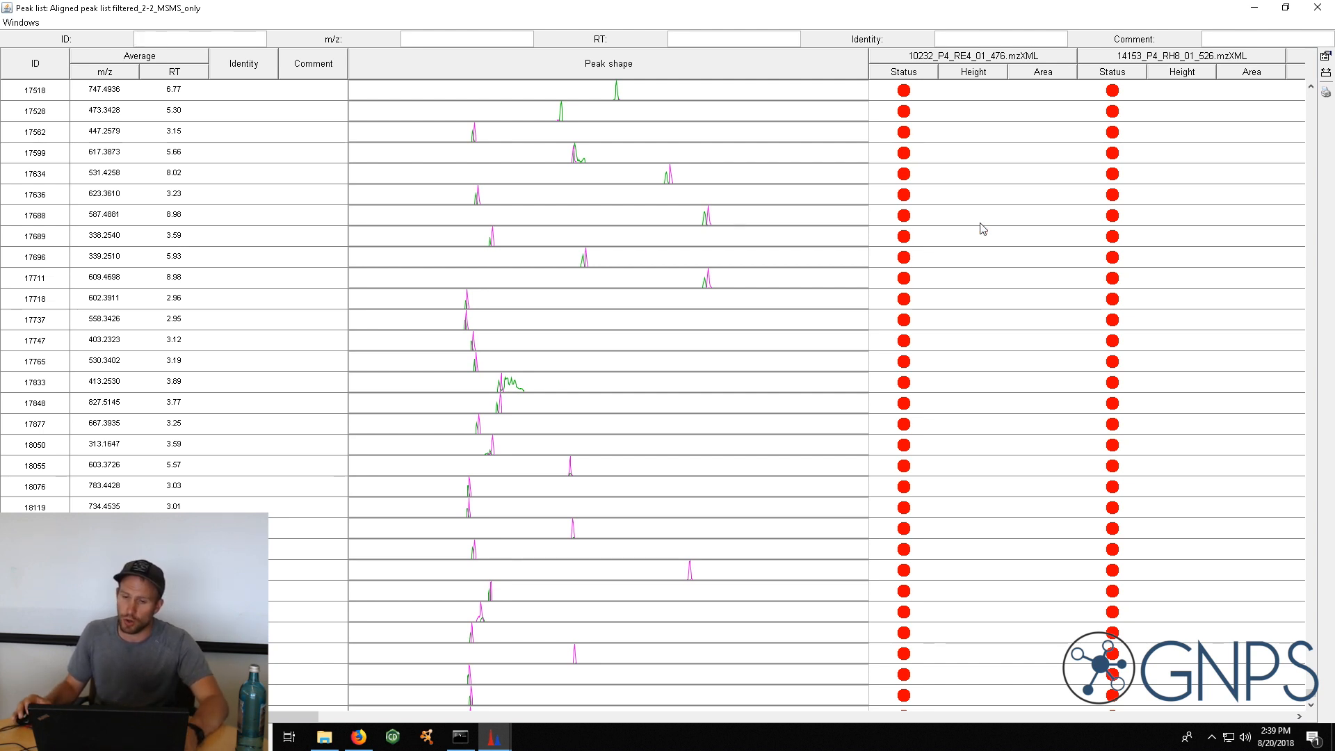
left_click_drag(1311, 696, 1222, 56)
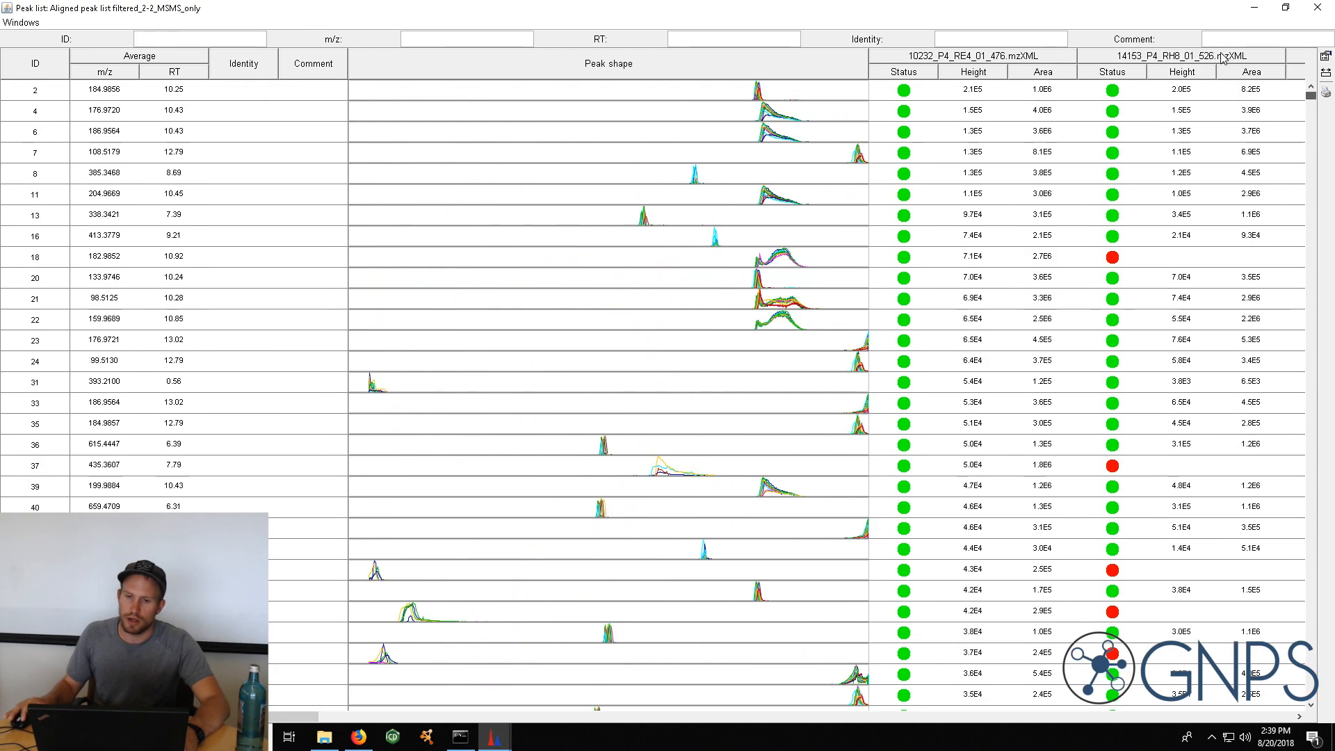
left_click_drag(277, 718, 377, 719)
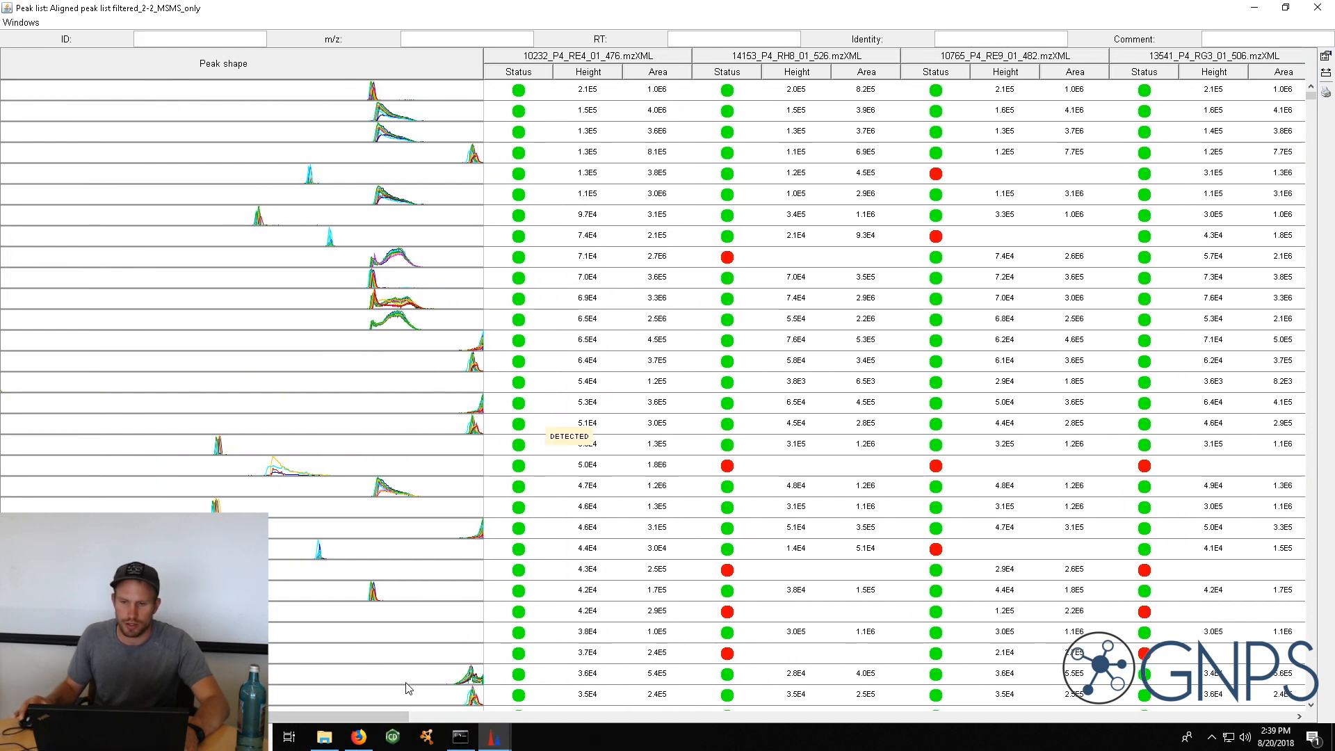
left_click_drag(354, 716, 452, 727)
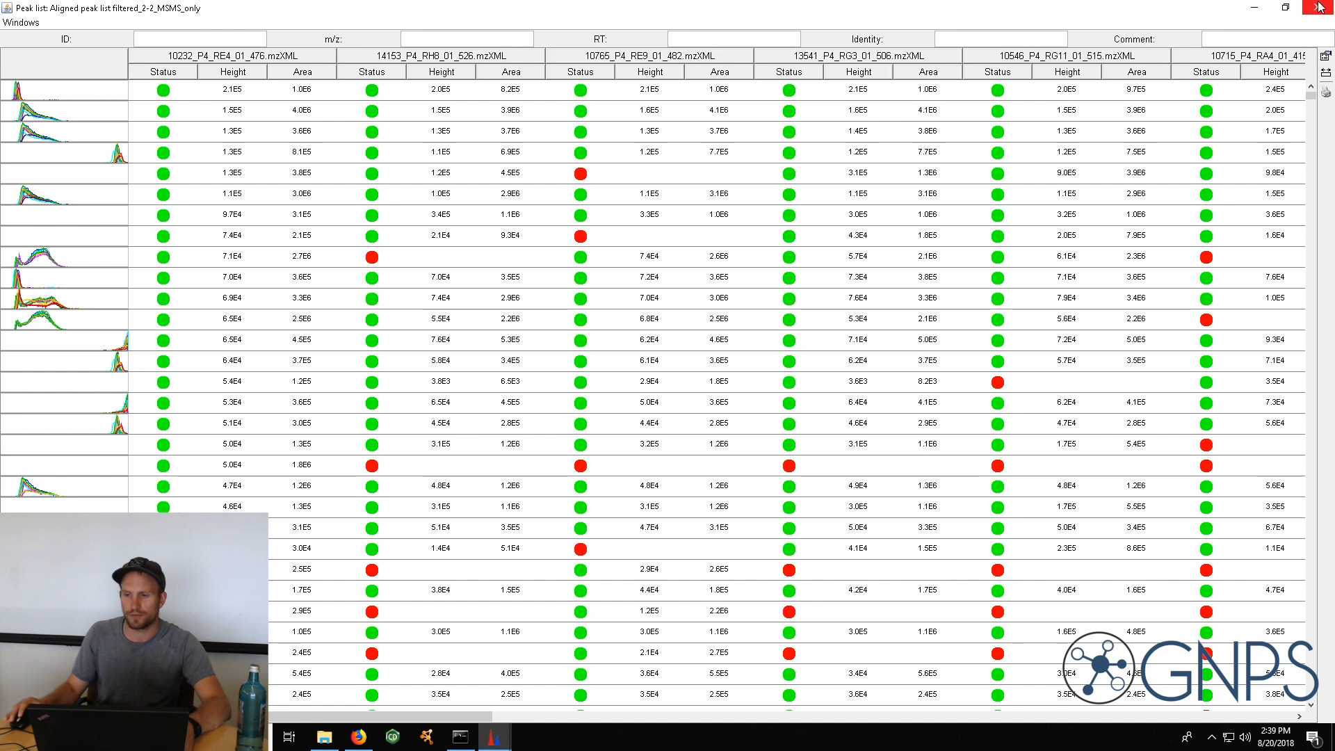
left_click(1319, 7)
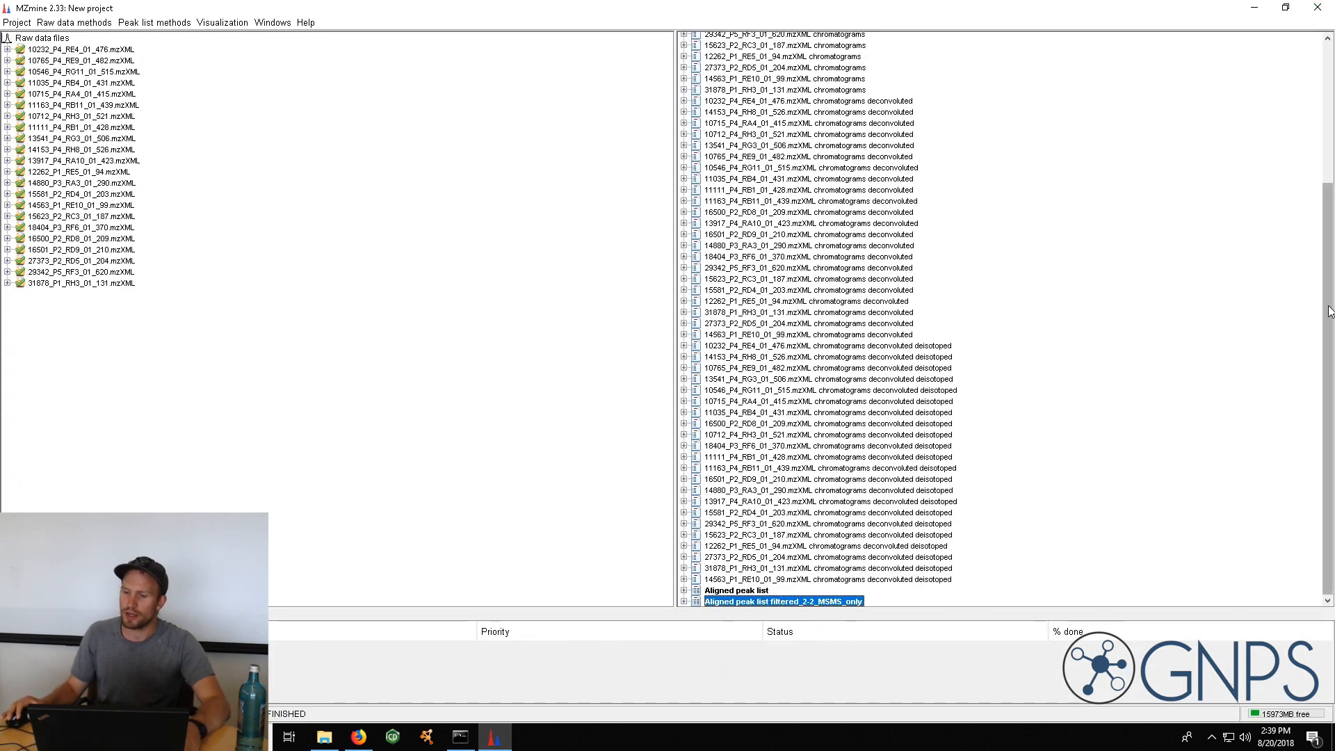
Gap-fill the filtered list with Peak finder: 10.0% intensity, 20.0 ppm m/z and 0.2 min absolute retention time tolerance, suffix gap-filled
left_click(146, 23)
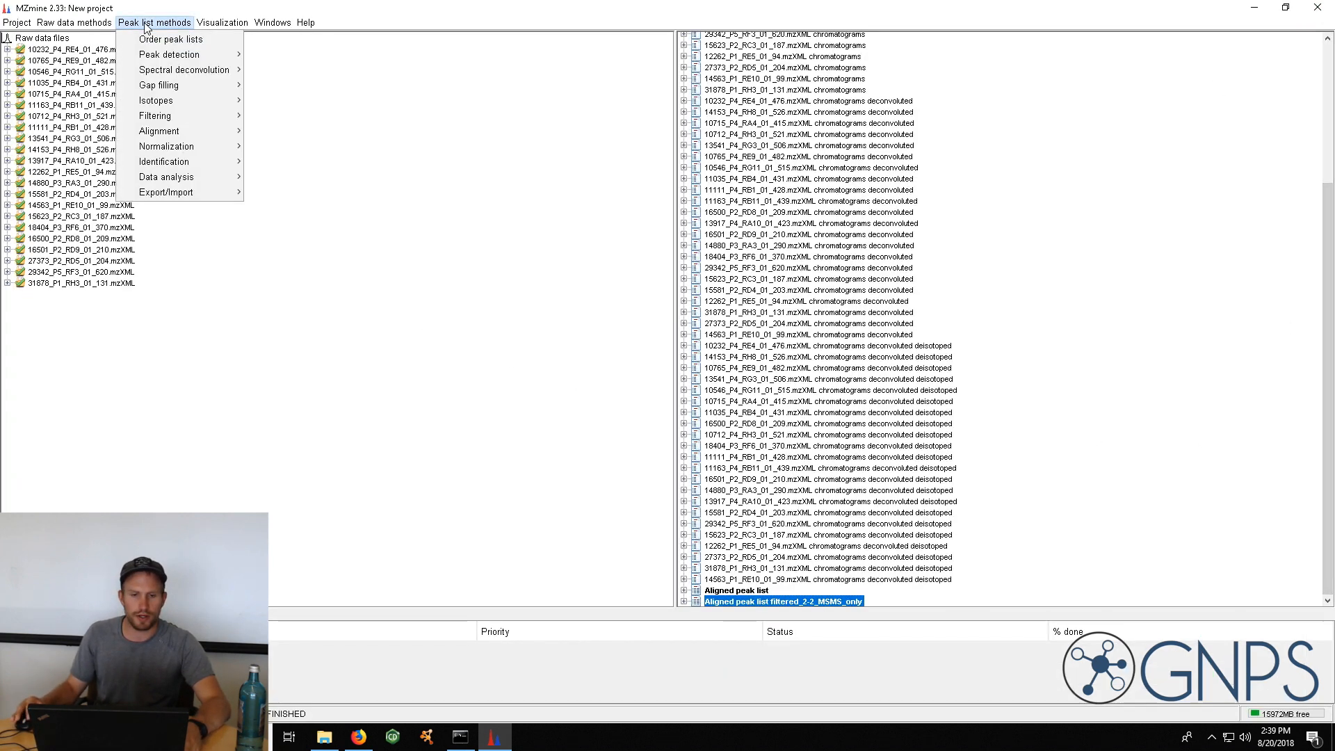
mouse_move(193, 90)
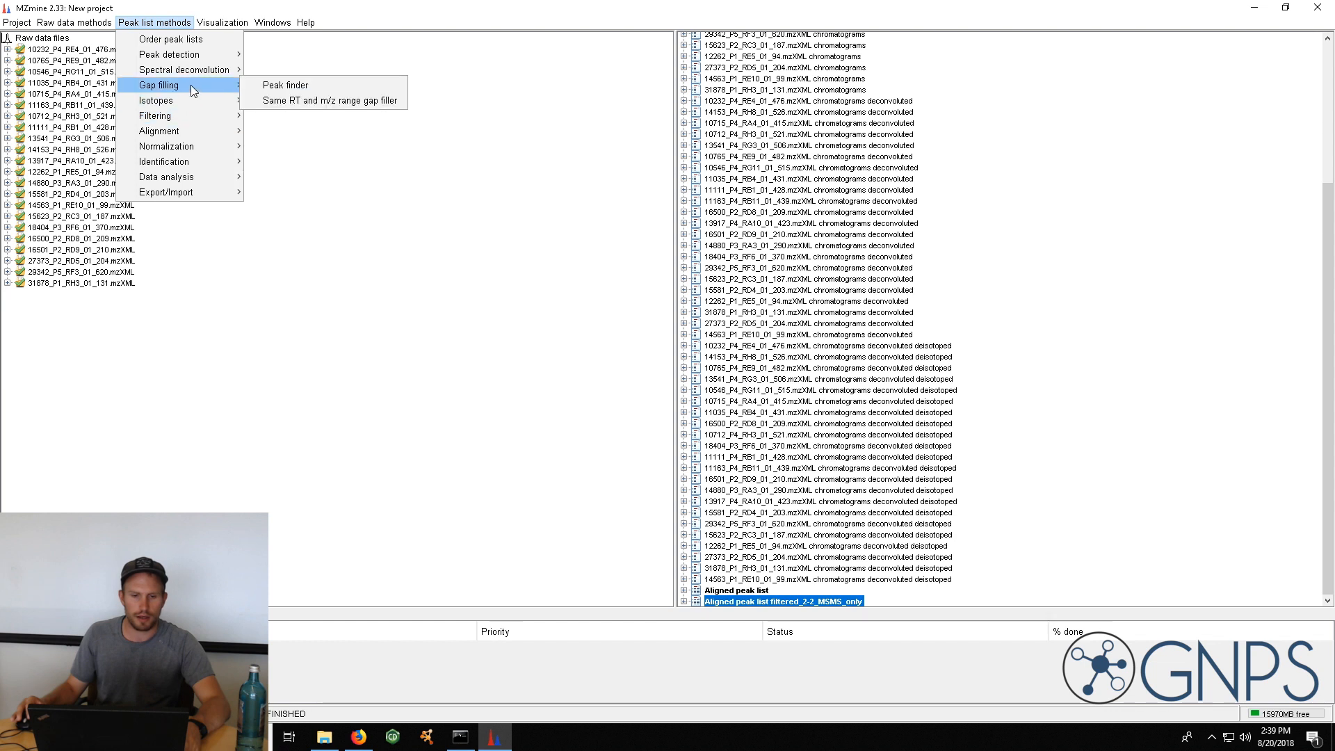
left_click(256, 87)
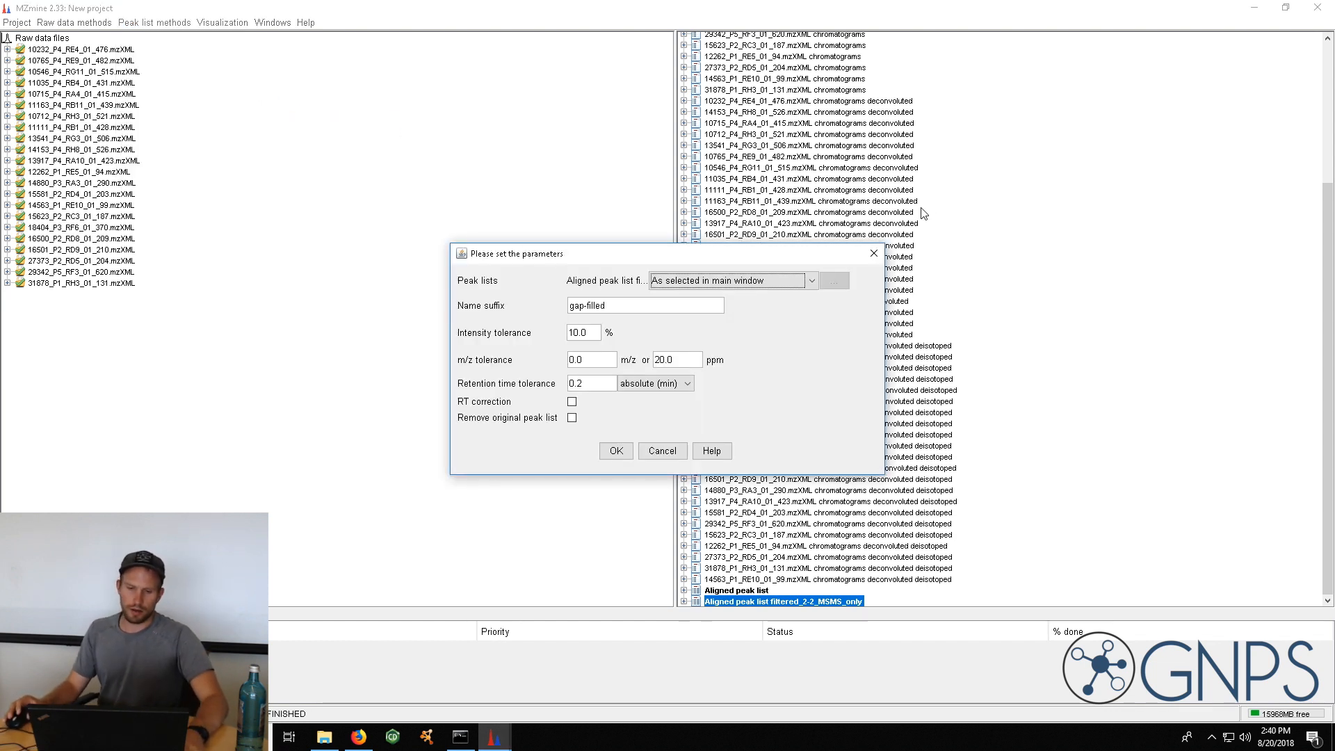
double_click(586, 332)
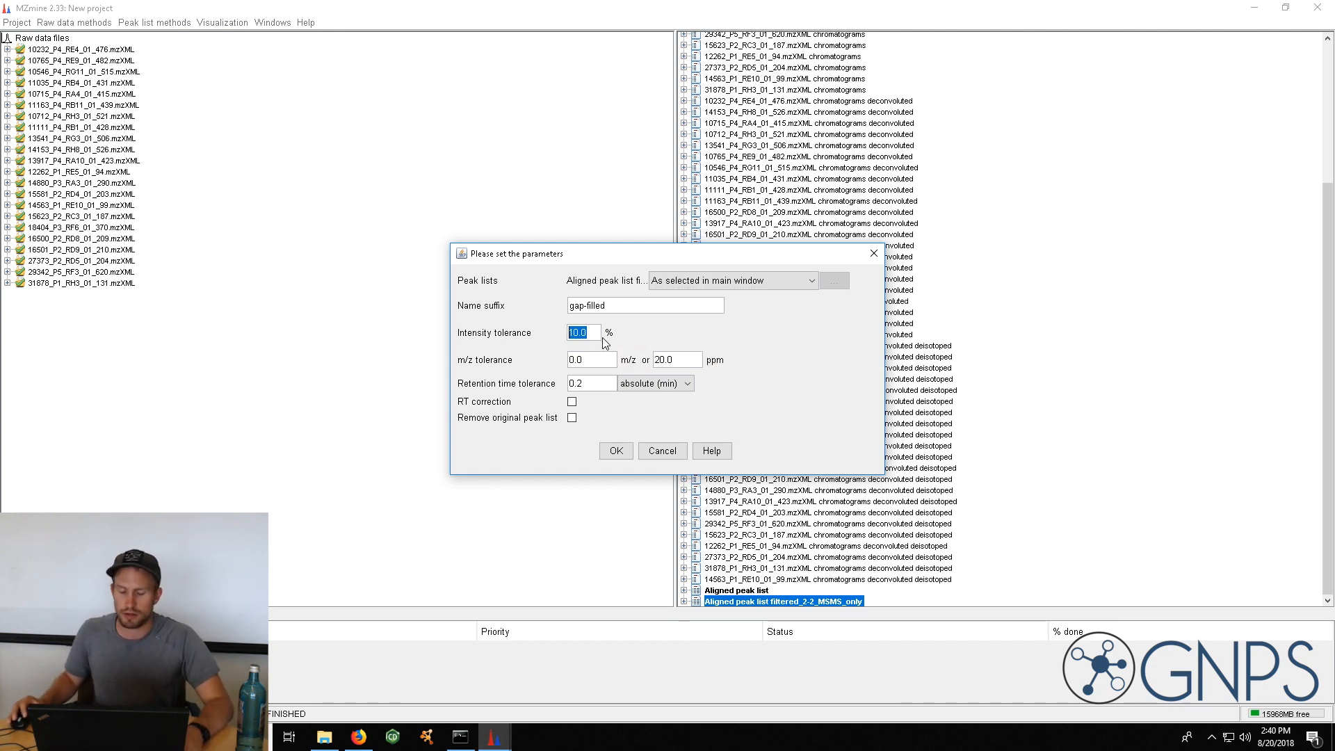
left_click(679, 360)
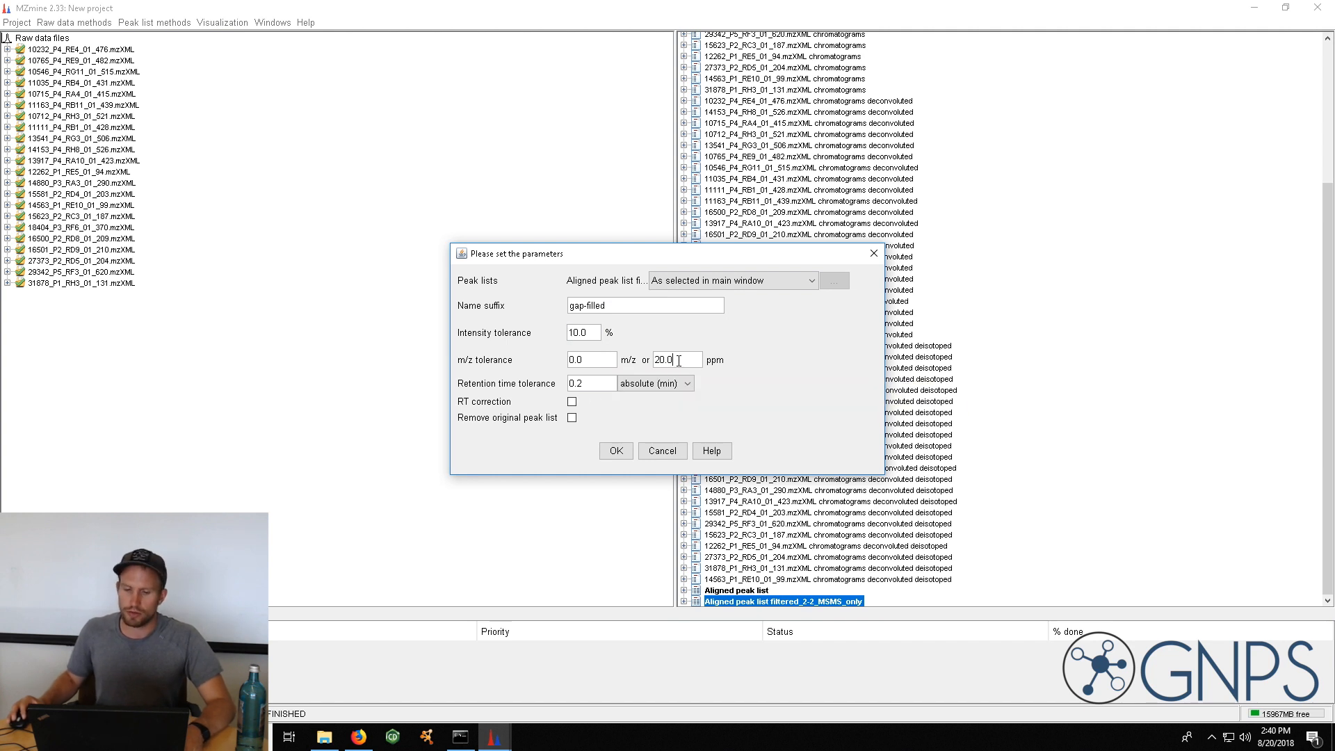
double_click(678, 360)
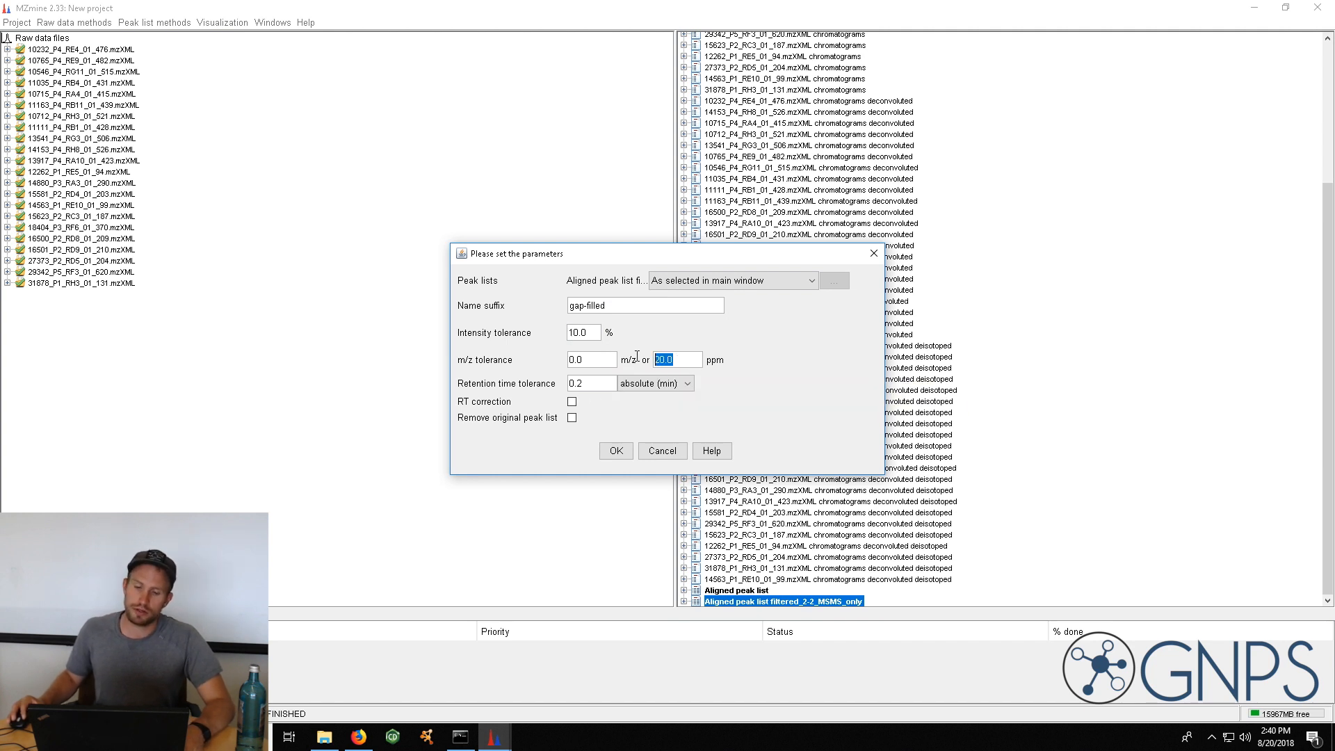
left_click(598, 381)
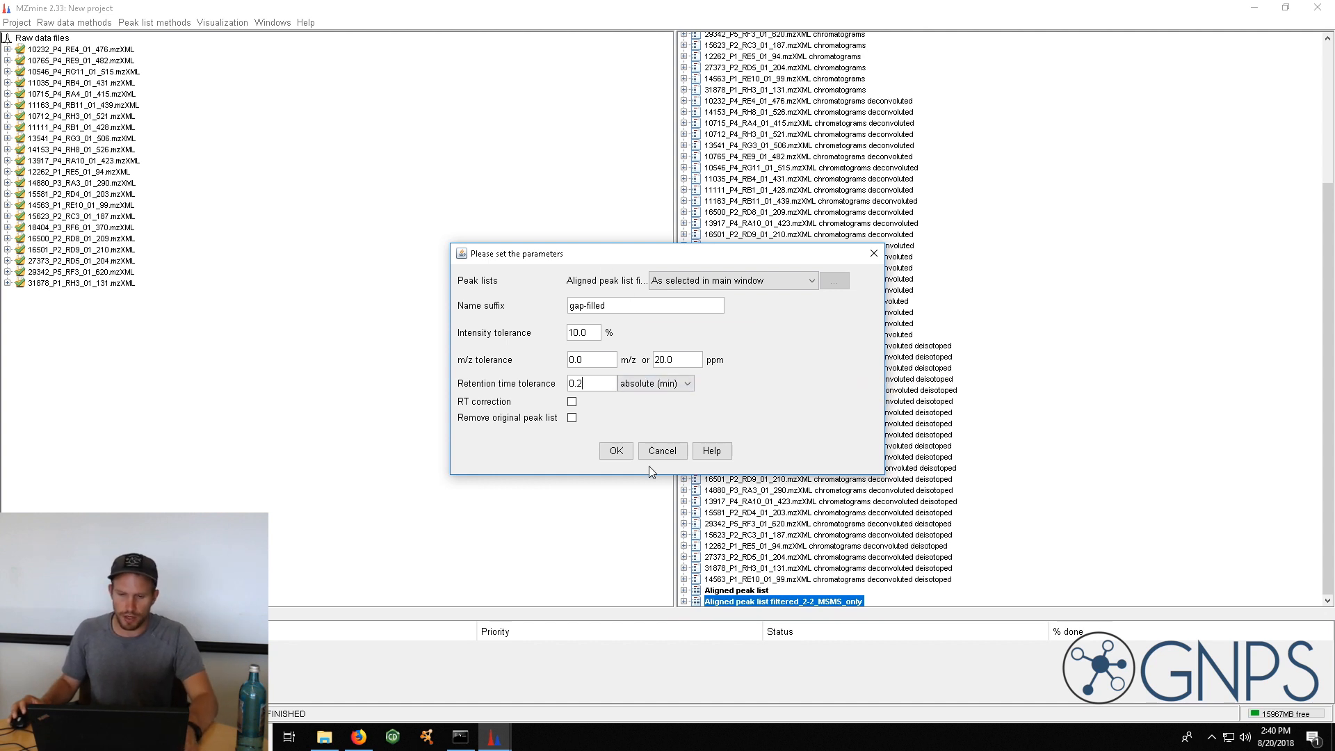
left_click(617, 453)
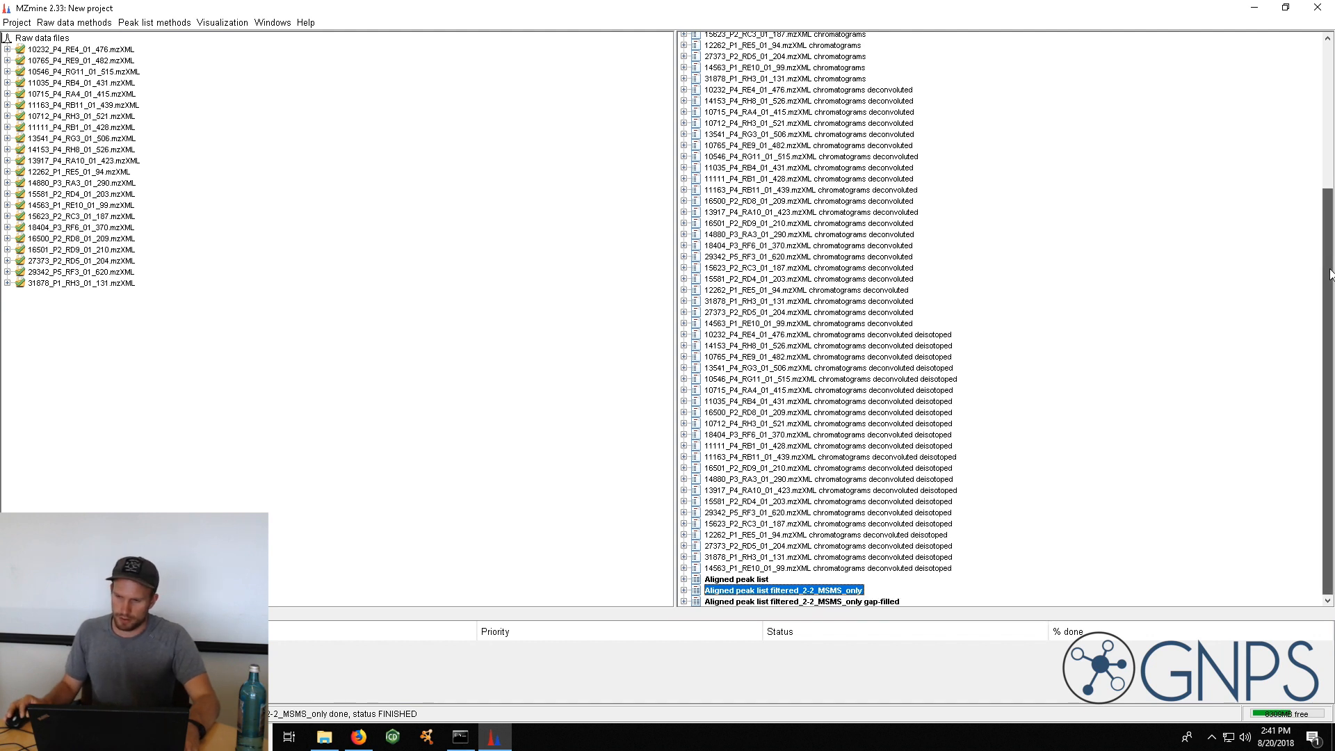
Open the gap-filled peak list, compare peak status, height and area across the samples, and close the list
double_click(802, 601)
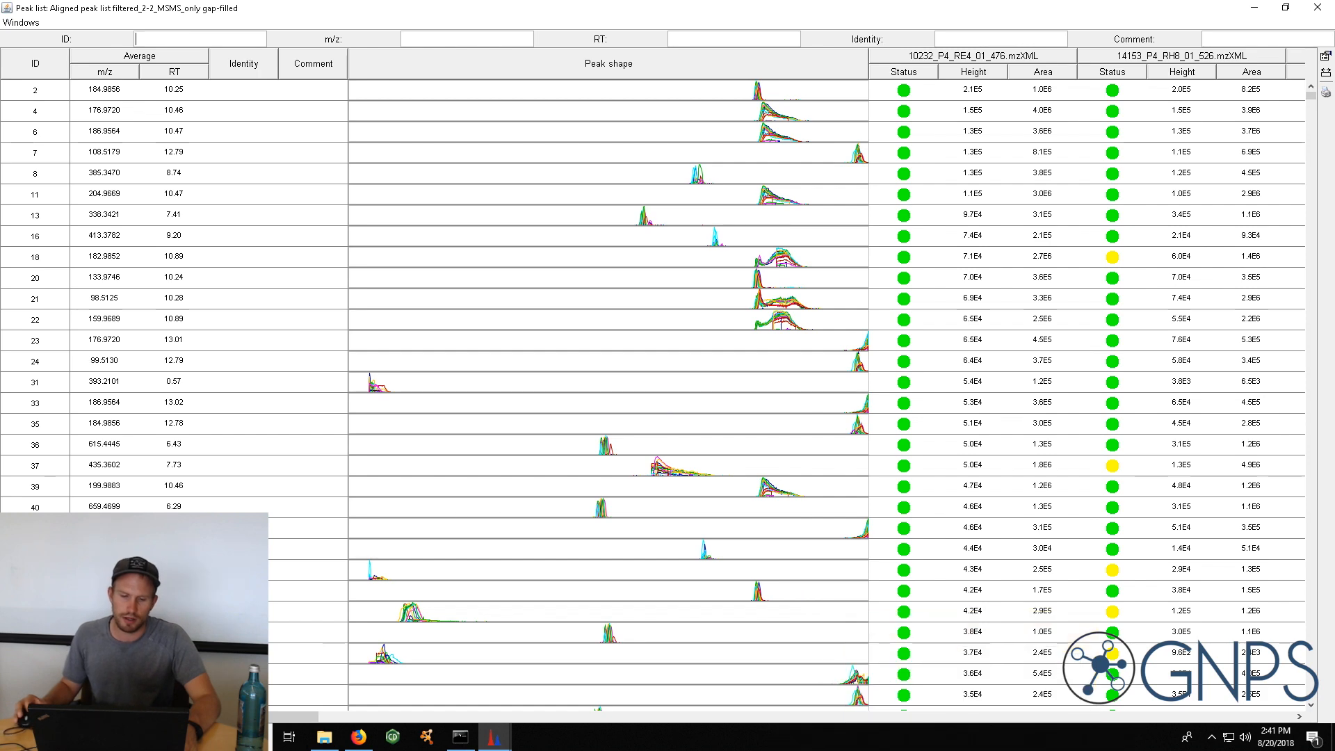
left_click_drag(236, 716, 341, 716)
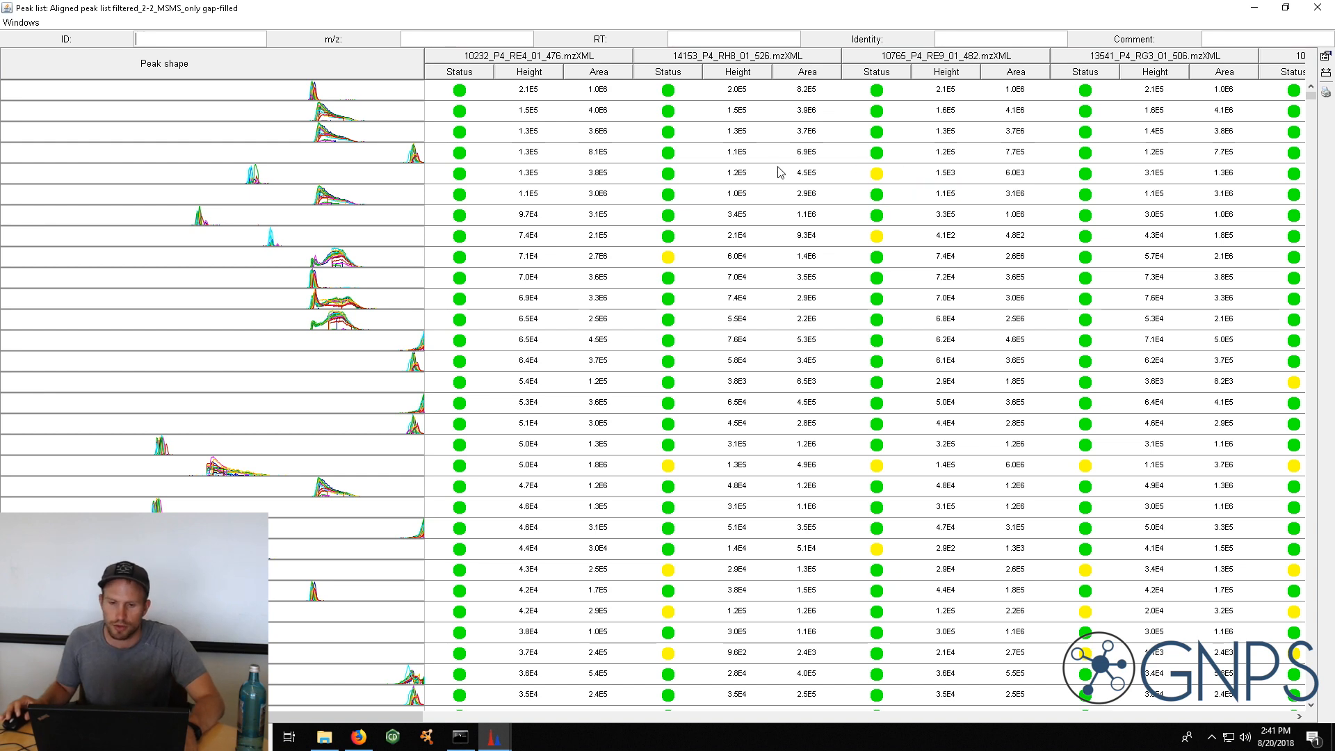
left_click_drag(366, 716, 465, 717)
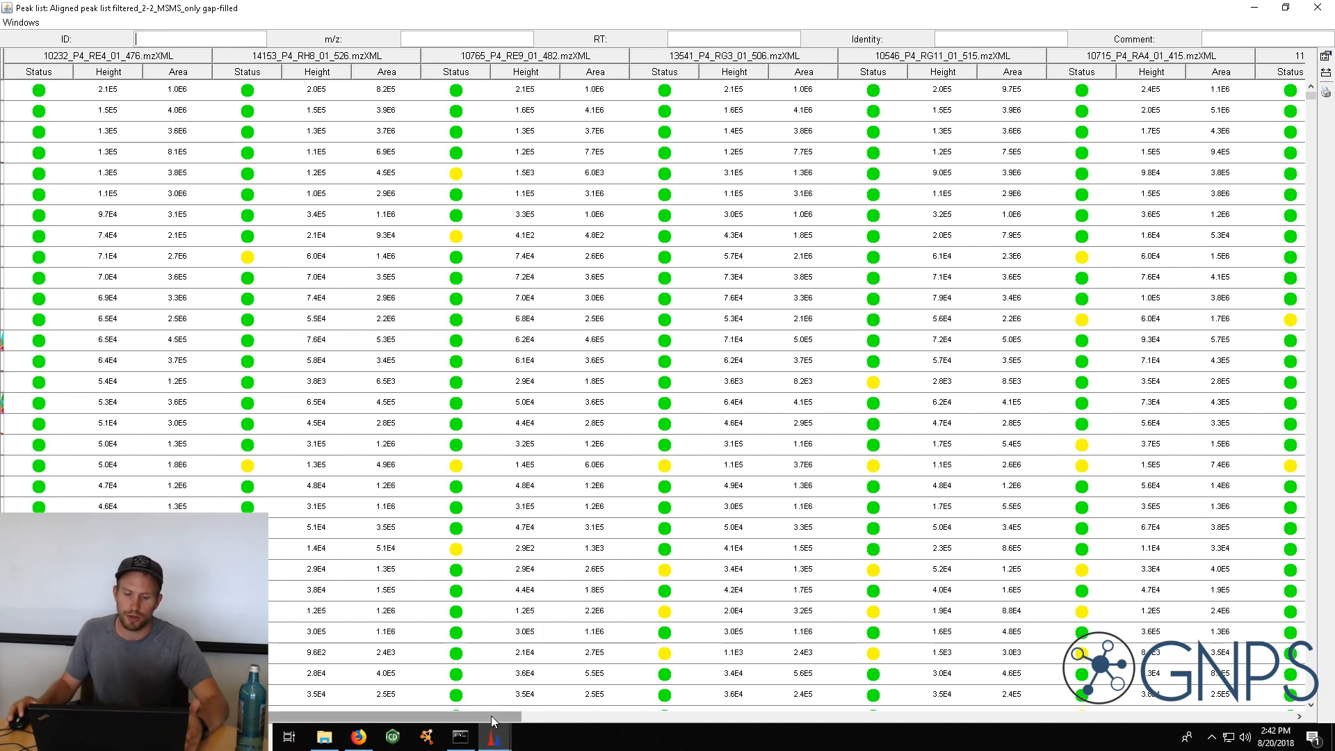
left_click_drag(492, 716, 516, 720)
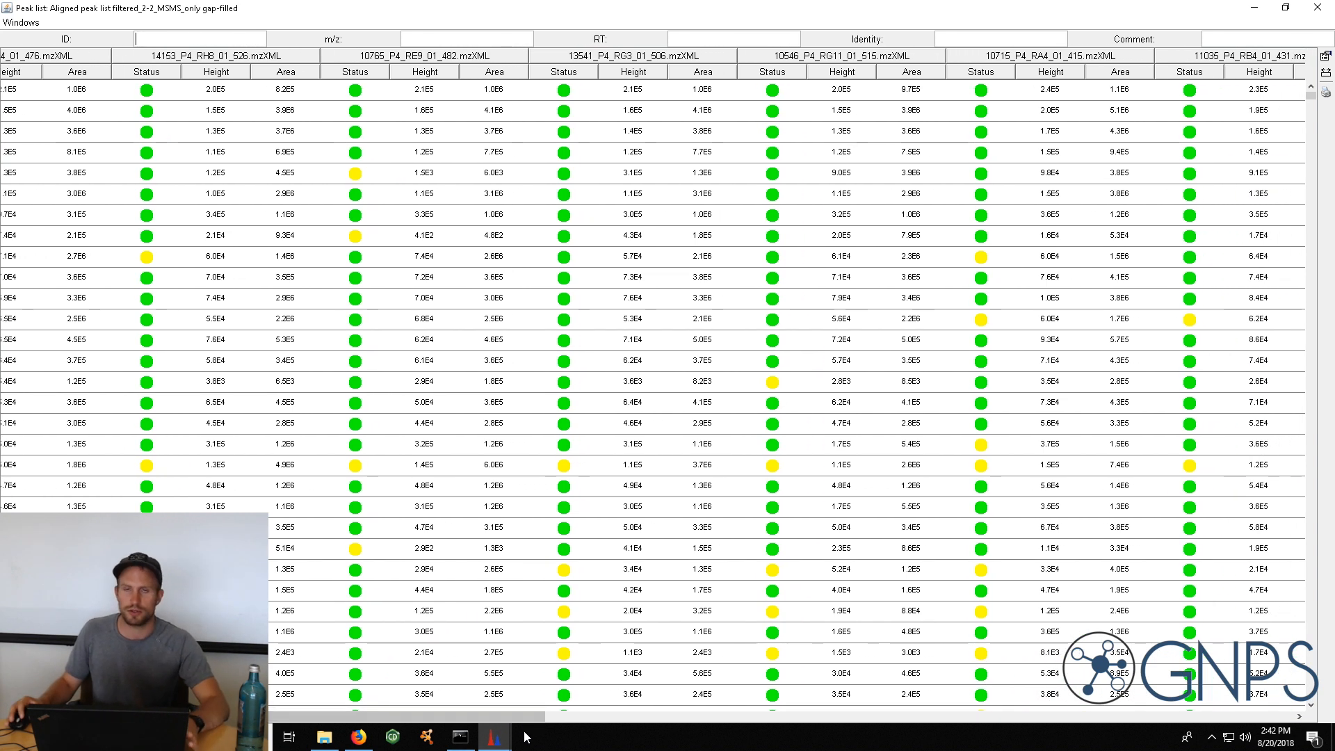
mouse_move(509, 734)
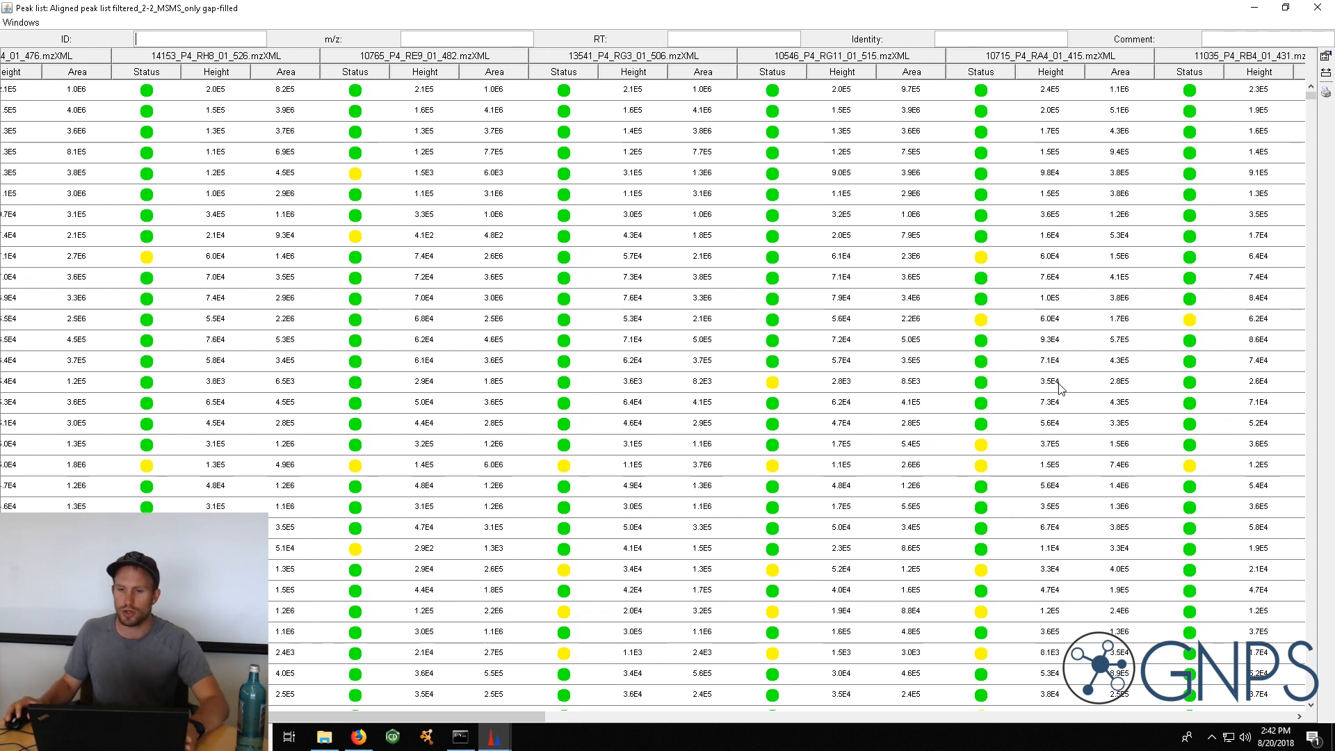
left_click(1316, 10)
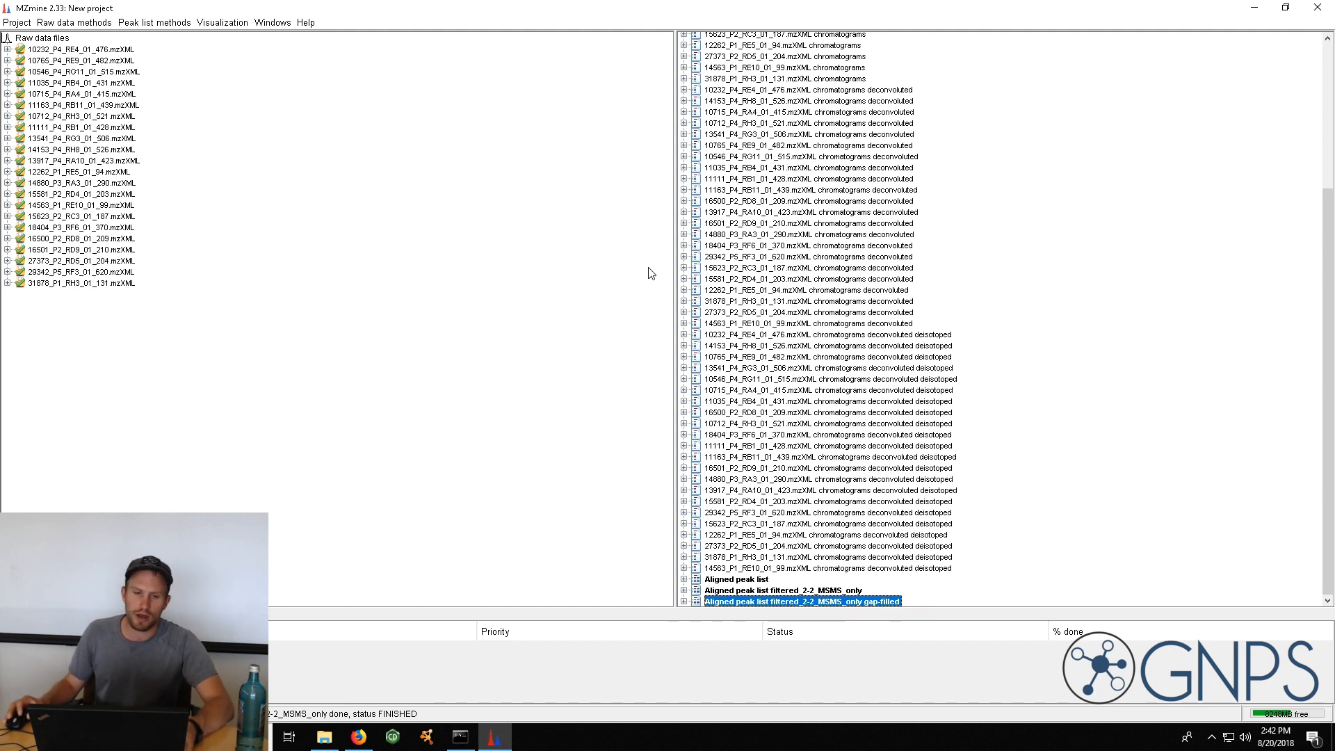
Export the gap-filled peak list to Test_feature_table.csv with row ID, row m/z, row retention time and peak area
left_click(171, 23)
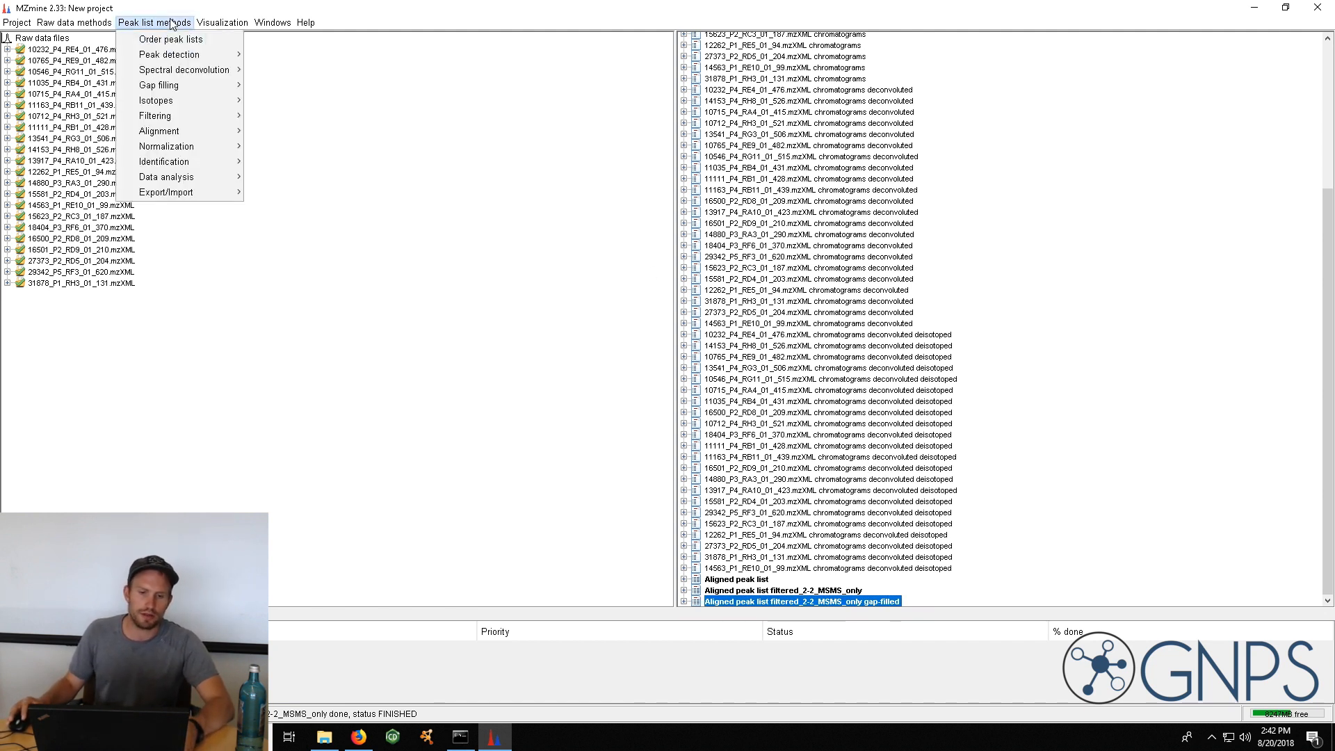
mouse_move(174, 195)
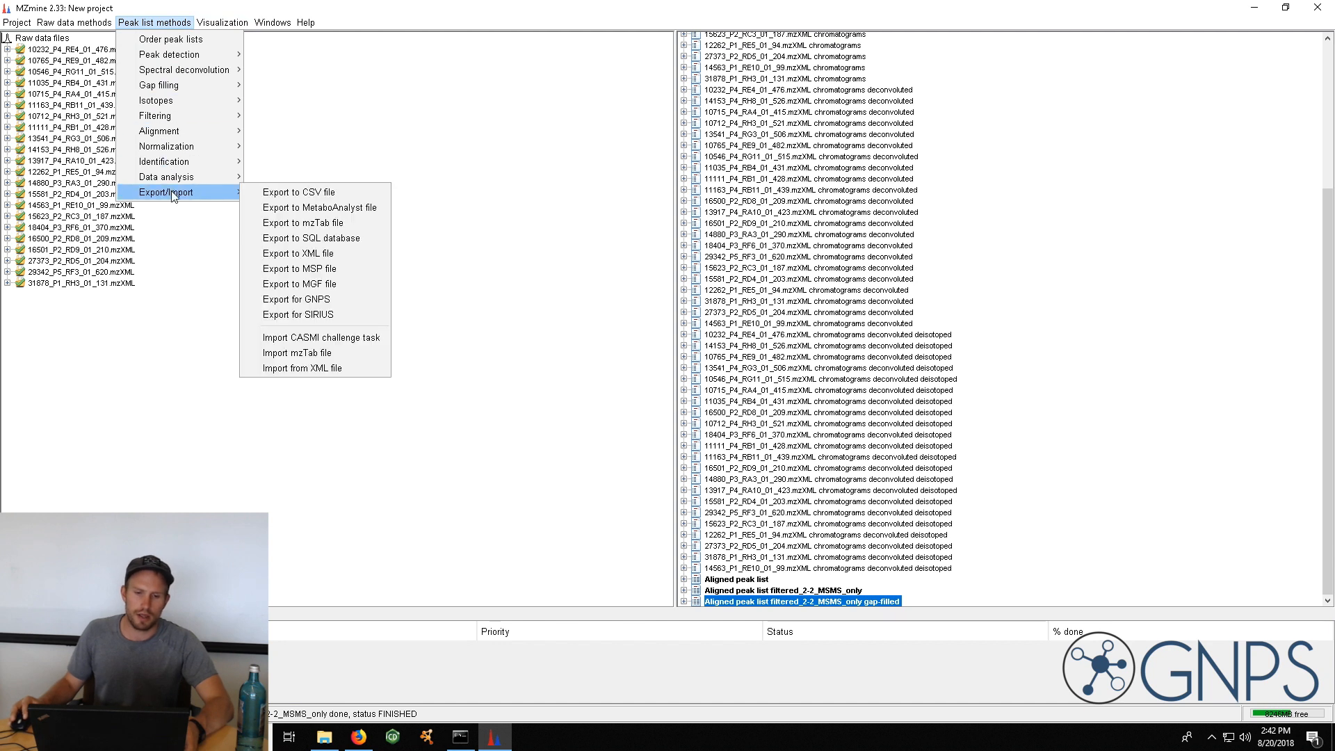
left_click(298, 192)
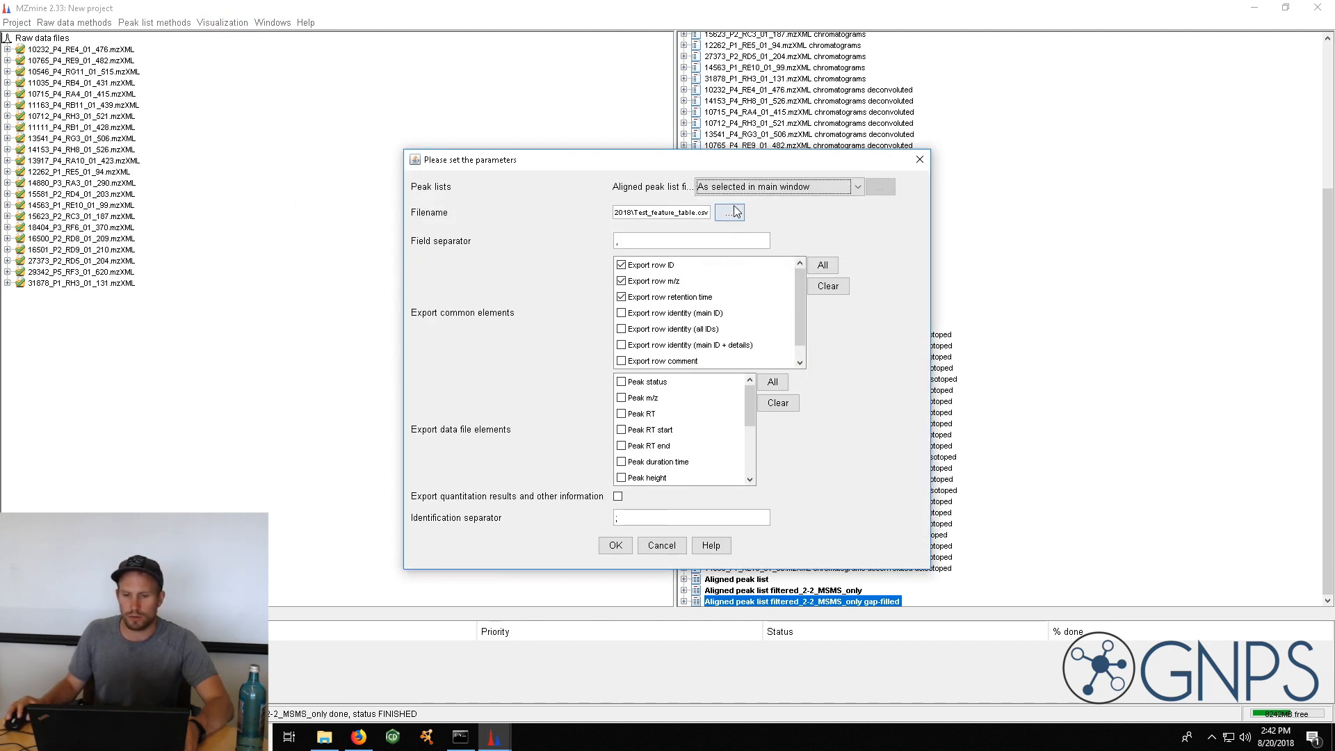
left_click(729, 212)
left_click_drag(746, 224, 735, 206)
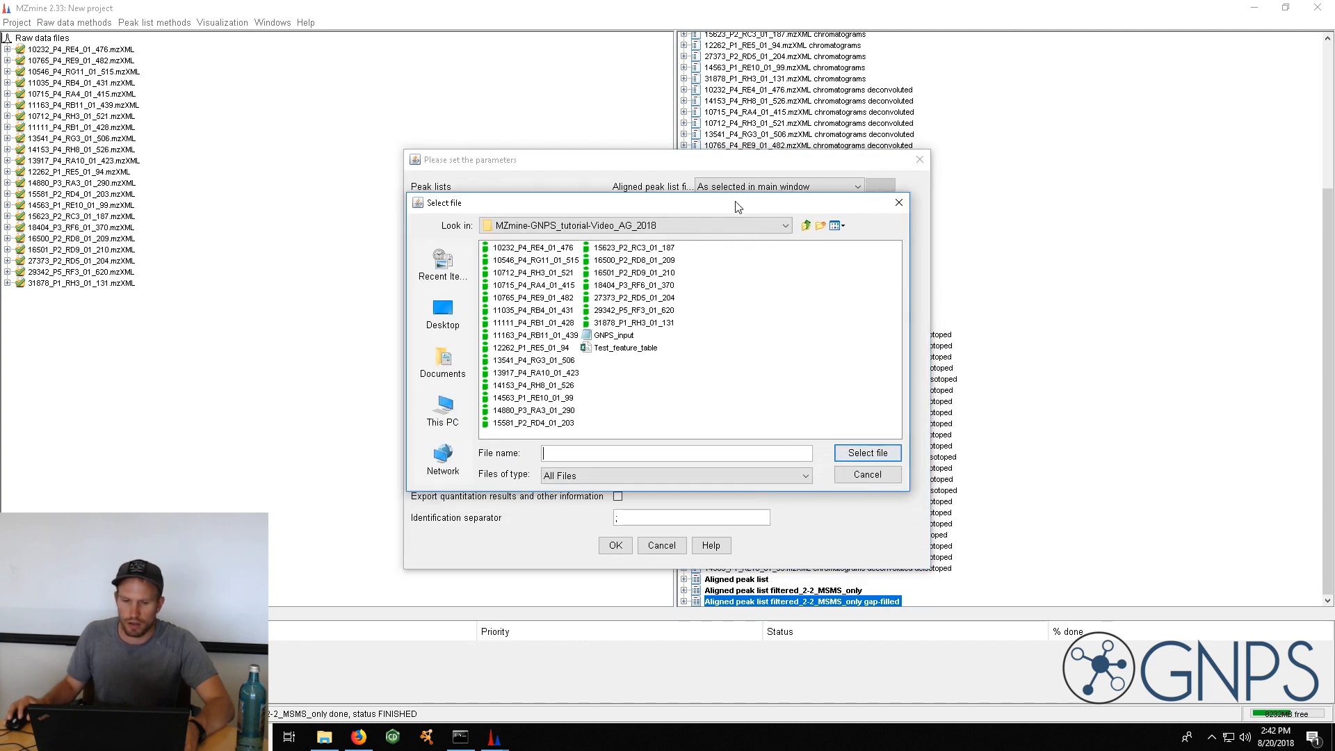
left_click(643, 347)
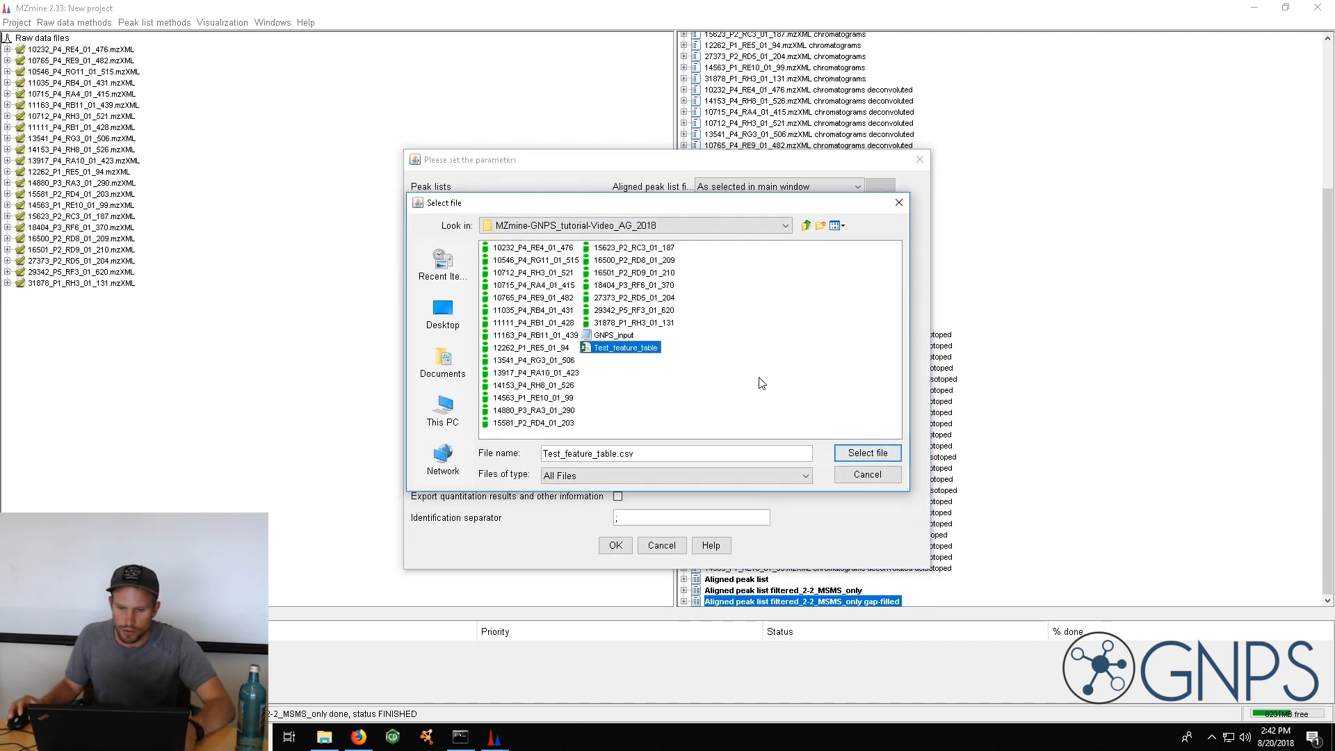
left_click(868, 453)
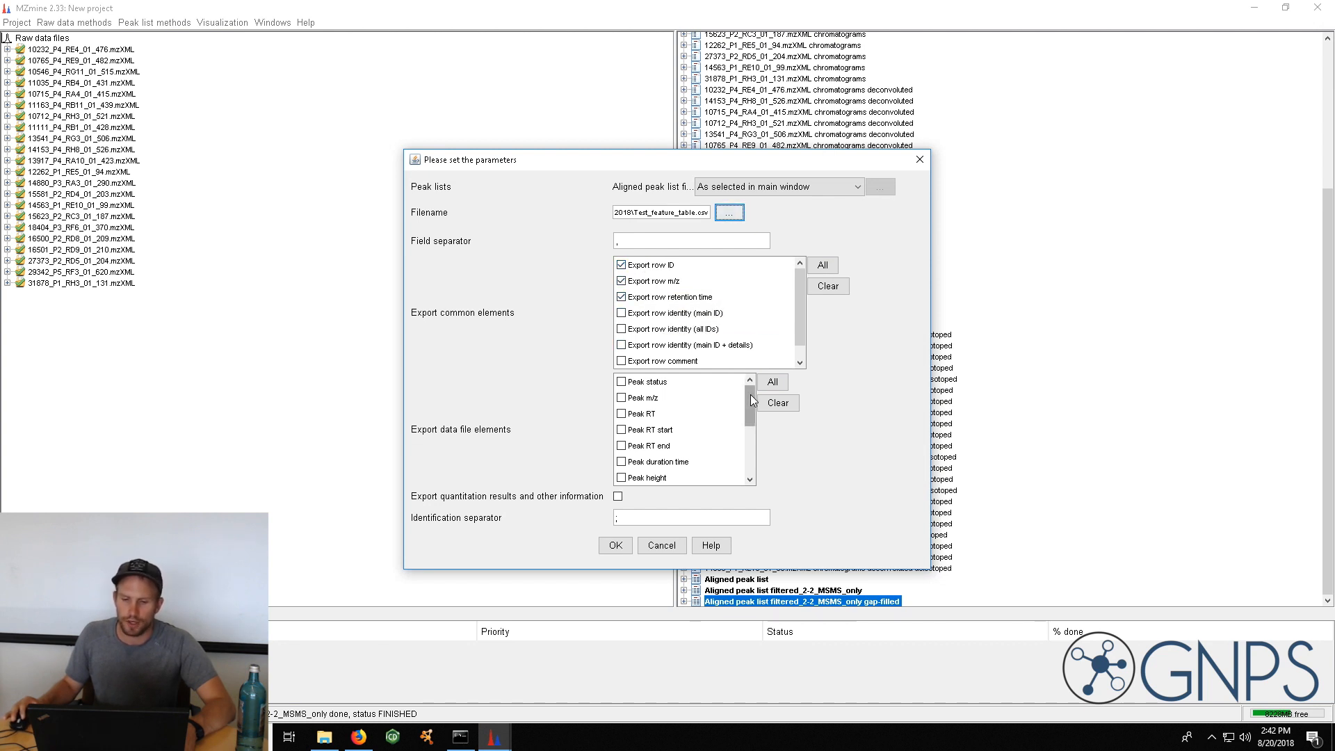
left_click_drag(752, 393, 758, 415)
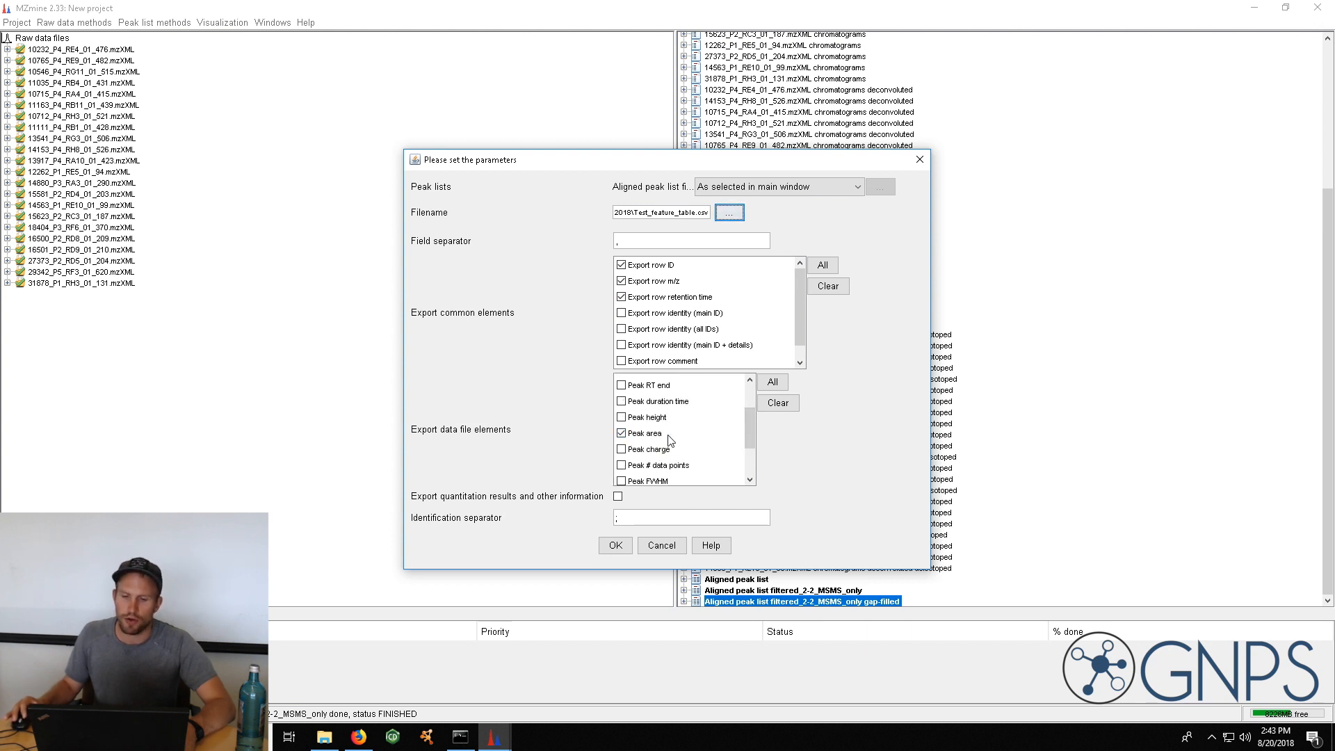
left_click(611, 546)
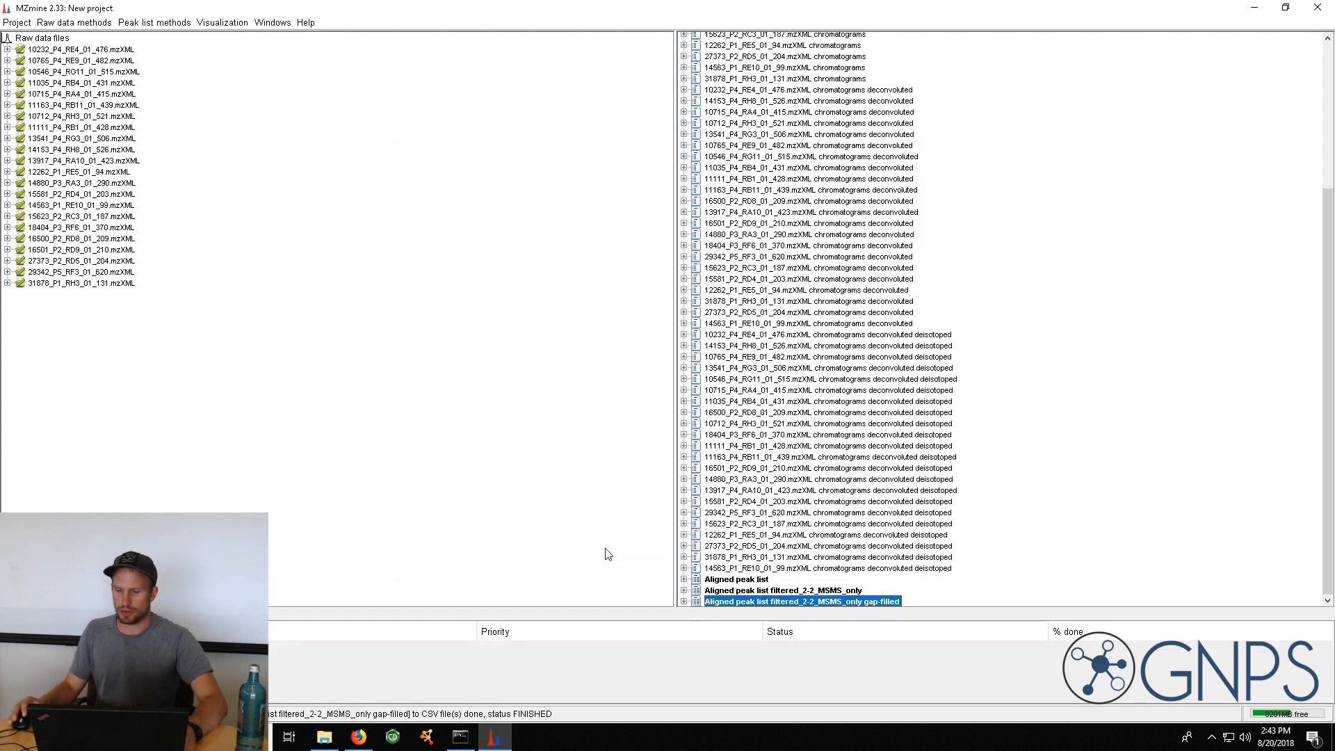
Export the gap-filled peak list for GNPS to GNPS_input.mgf, using the mass list Video_tutorial_1E3_1E1
left_click(158, 23)
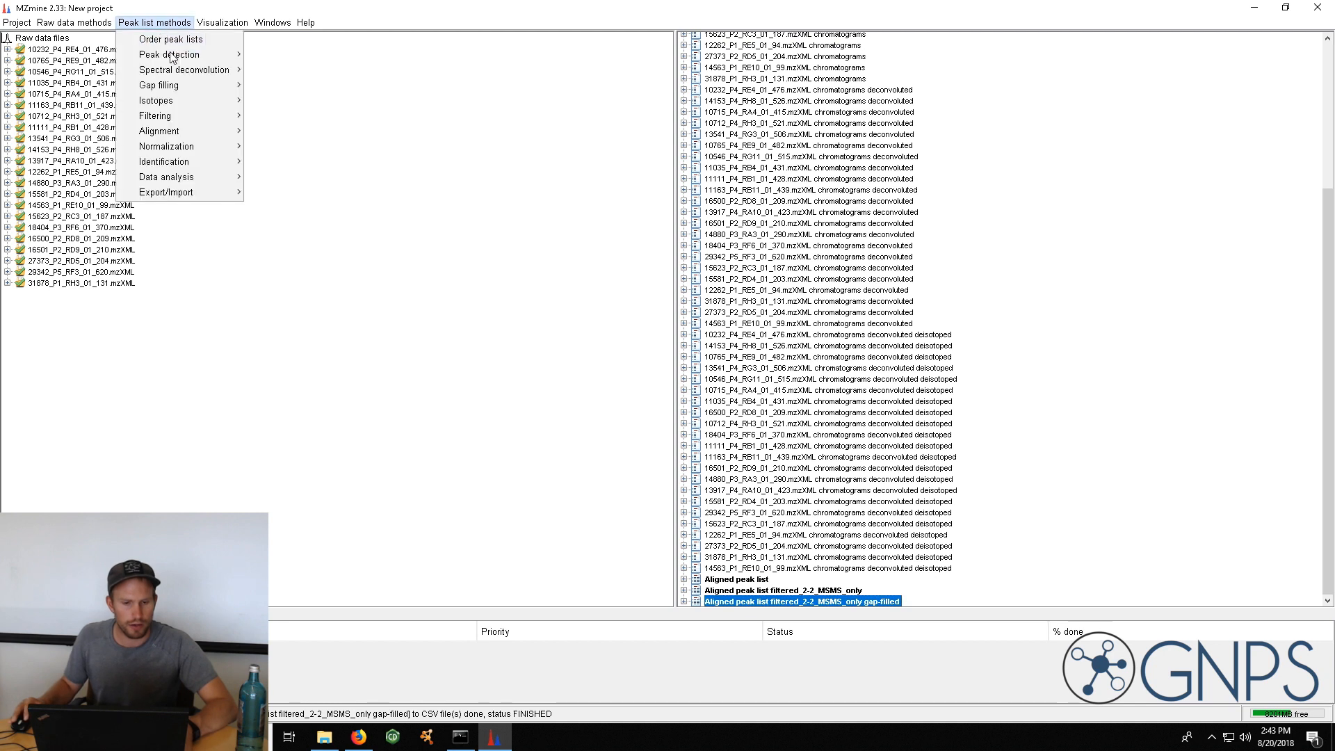
mouse_move(183, 192)
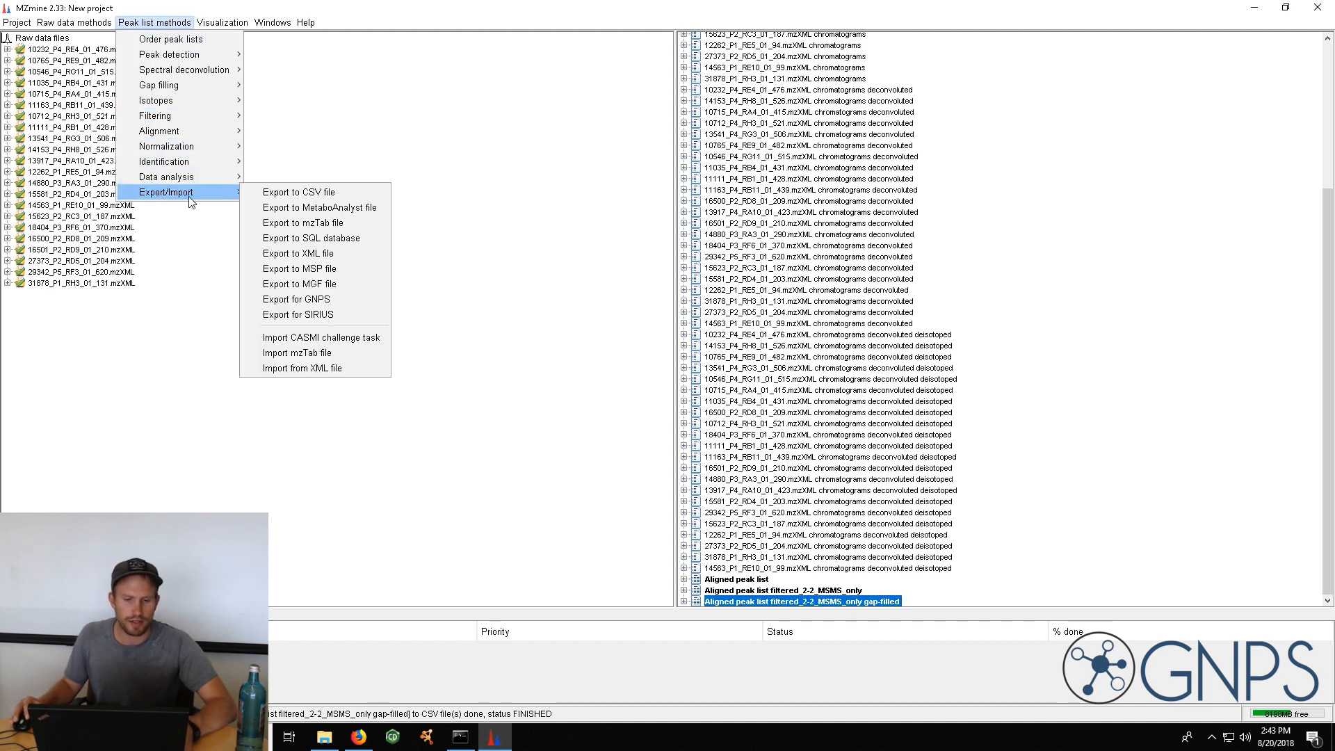
left_click(354, 299)
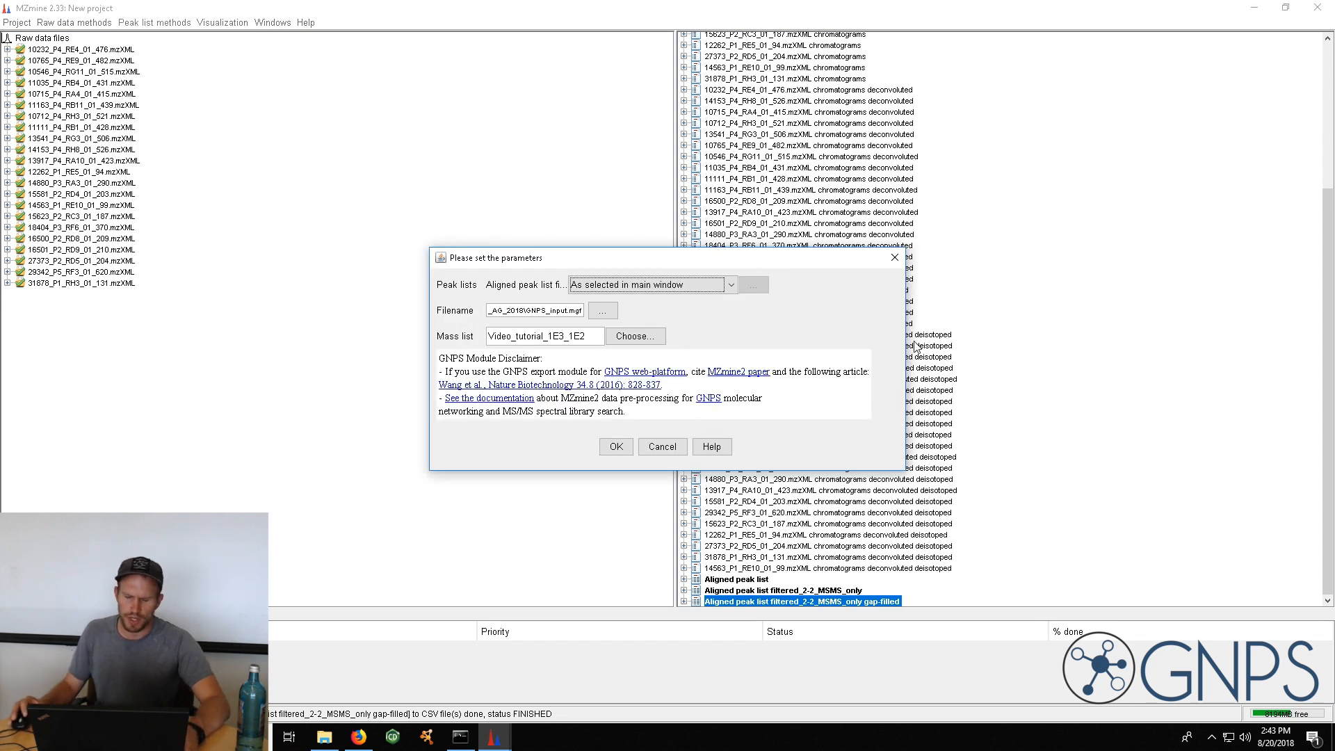
left_click(631, 337)
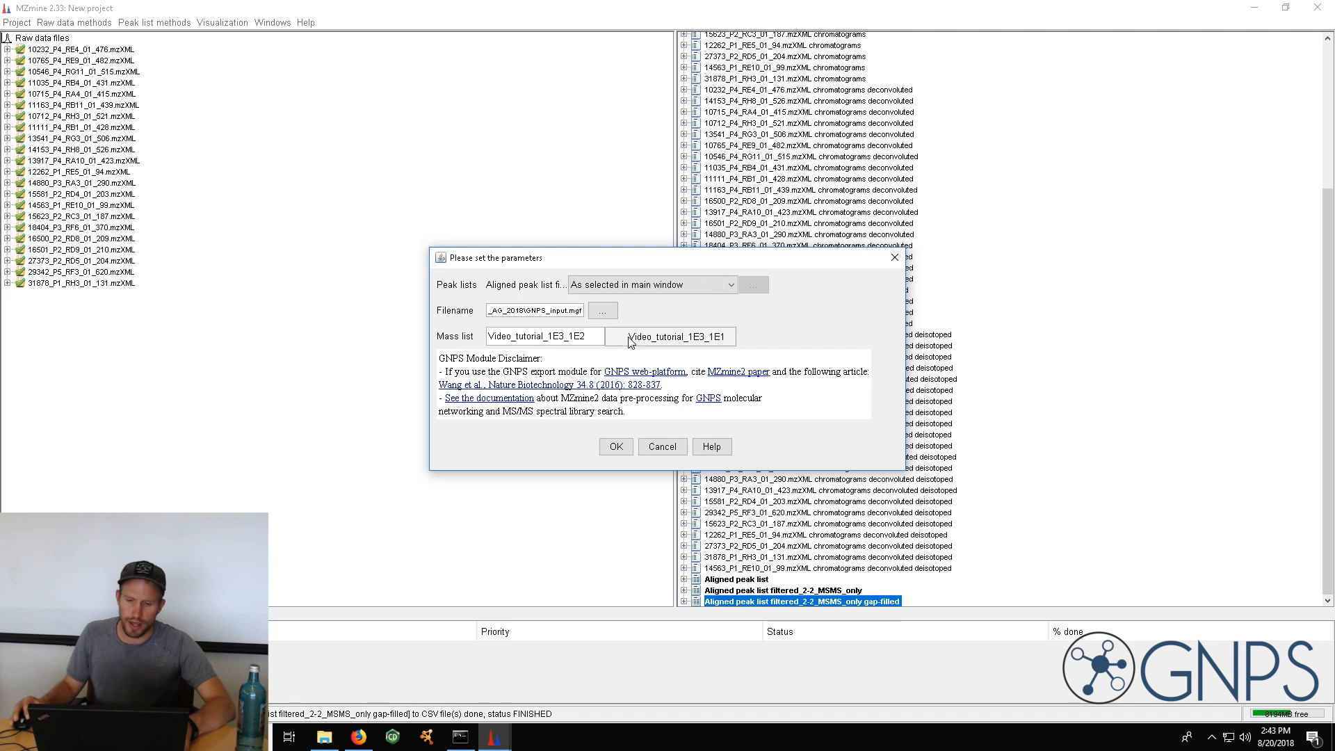
left_click(694, 340)
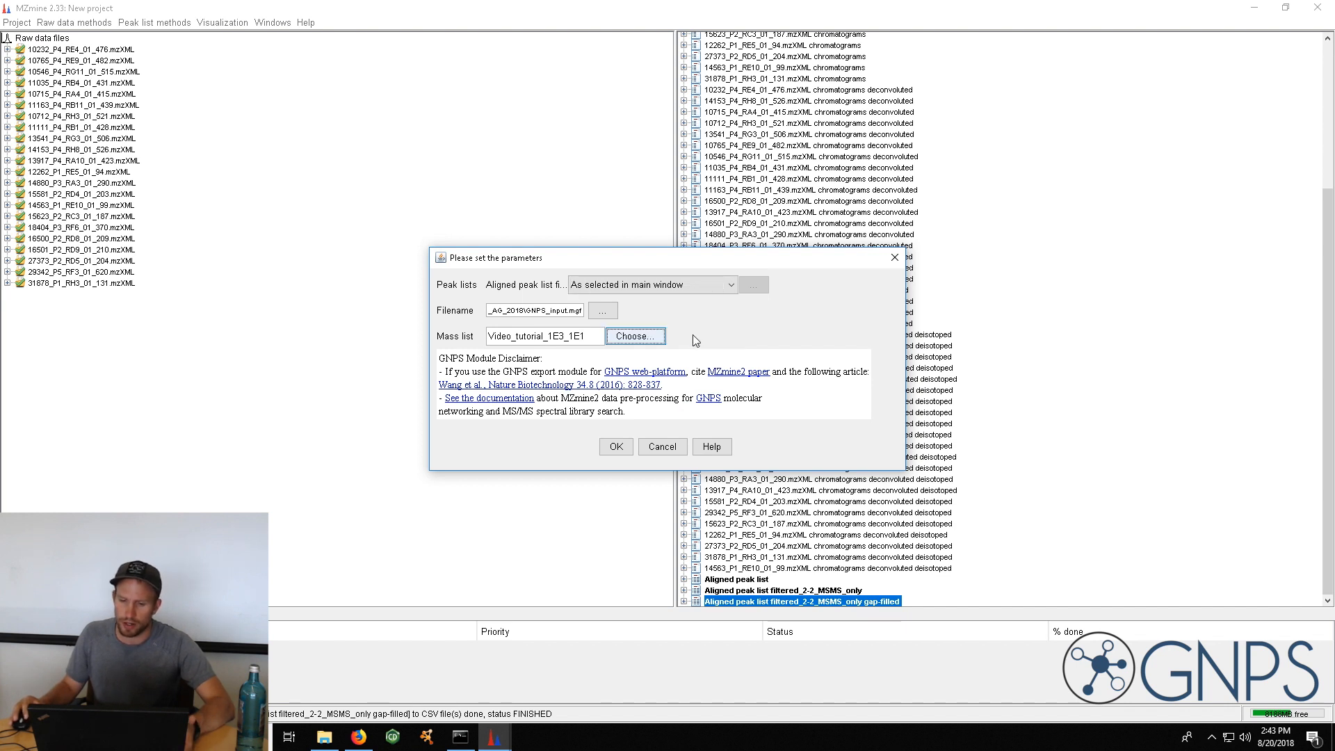
left_click(602, 310)
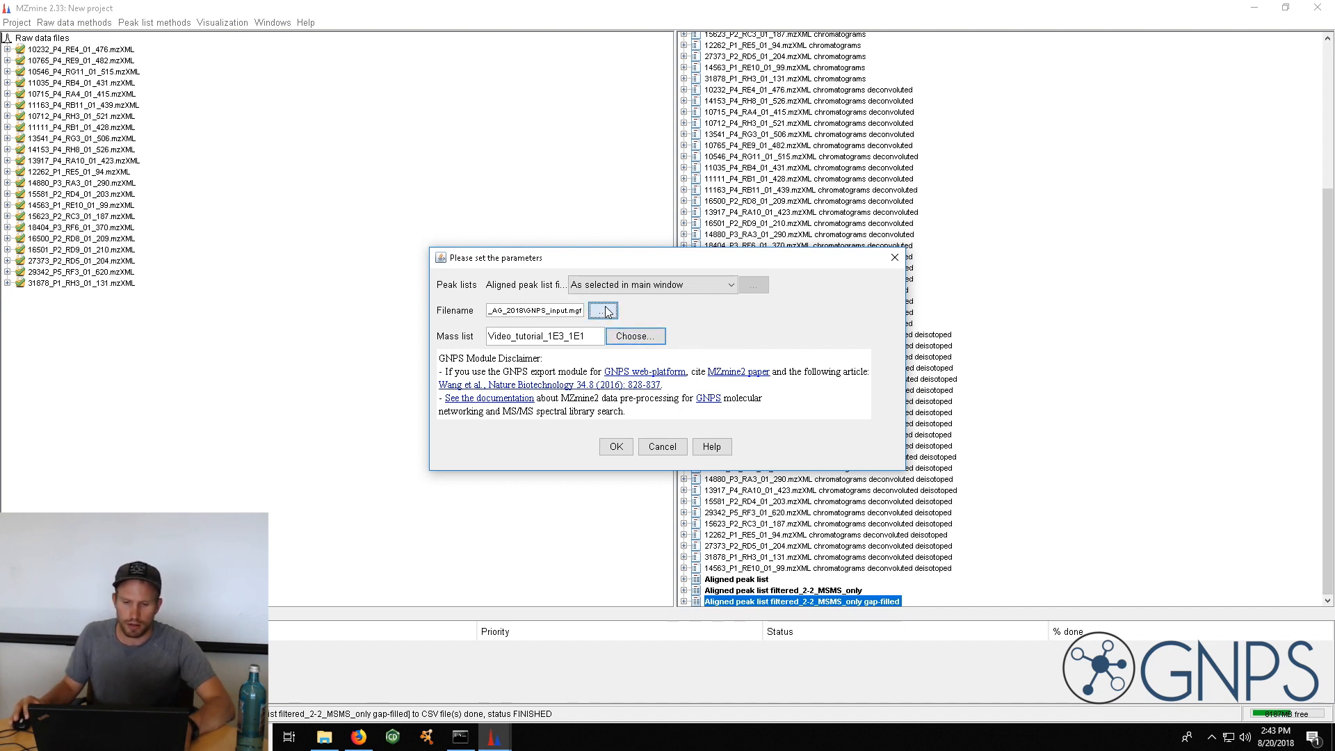
left_click(621, 354)
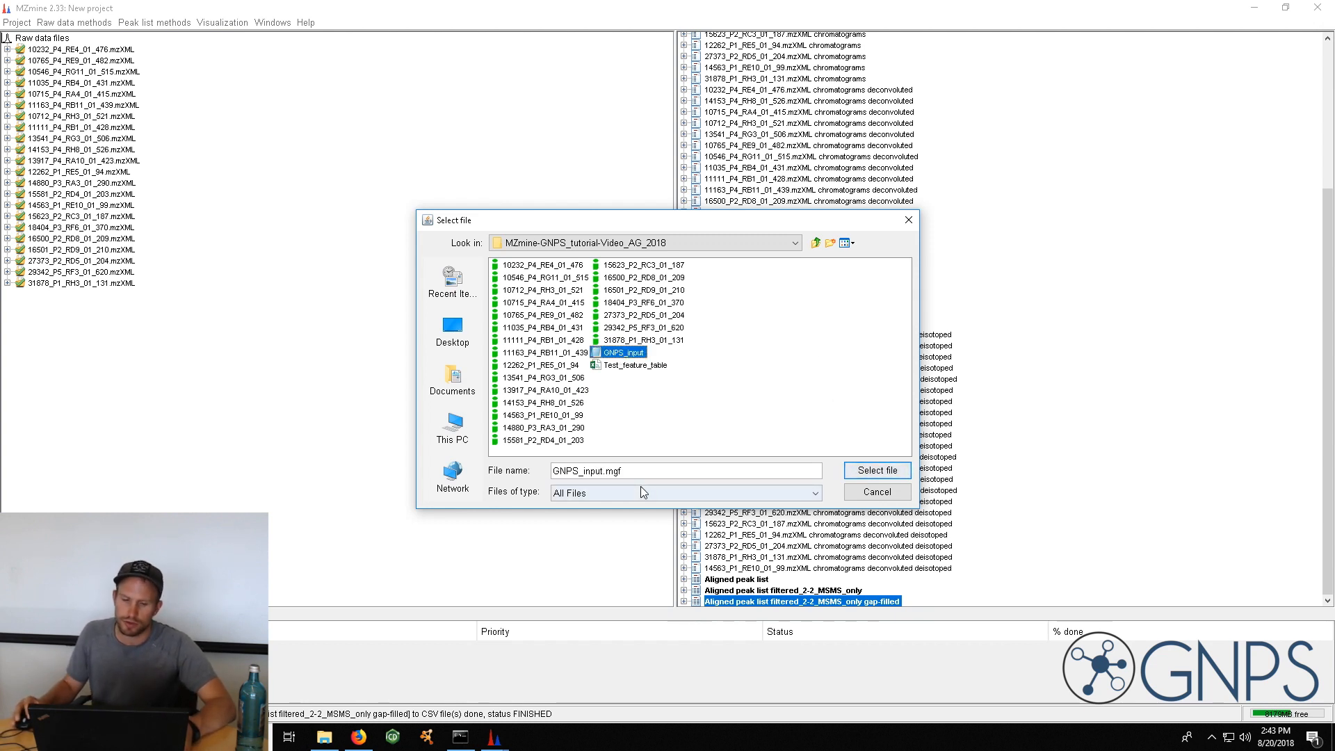
left_click(881, 472)
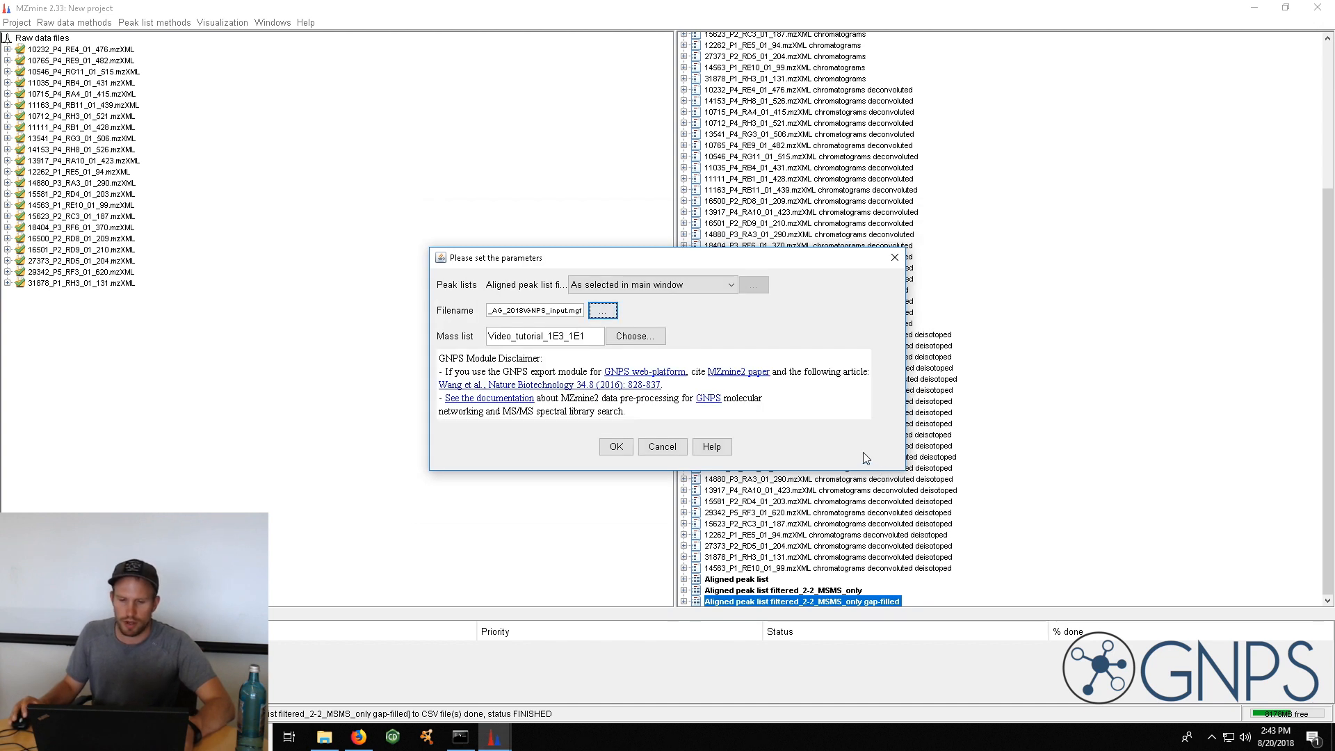
left_click(616, 447)
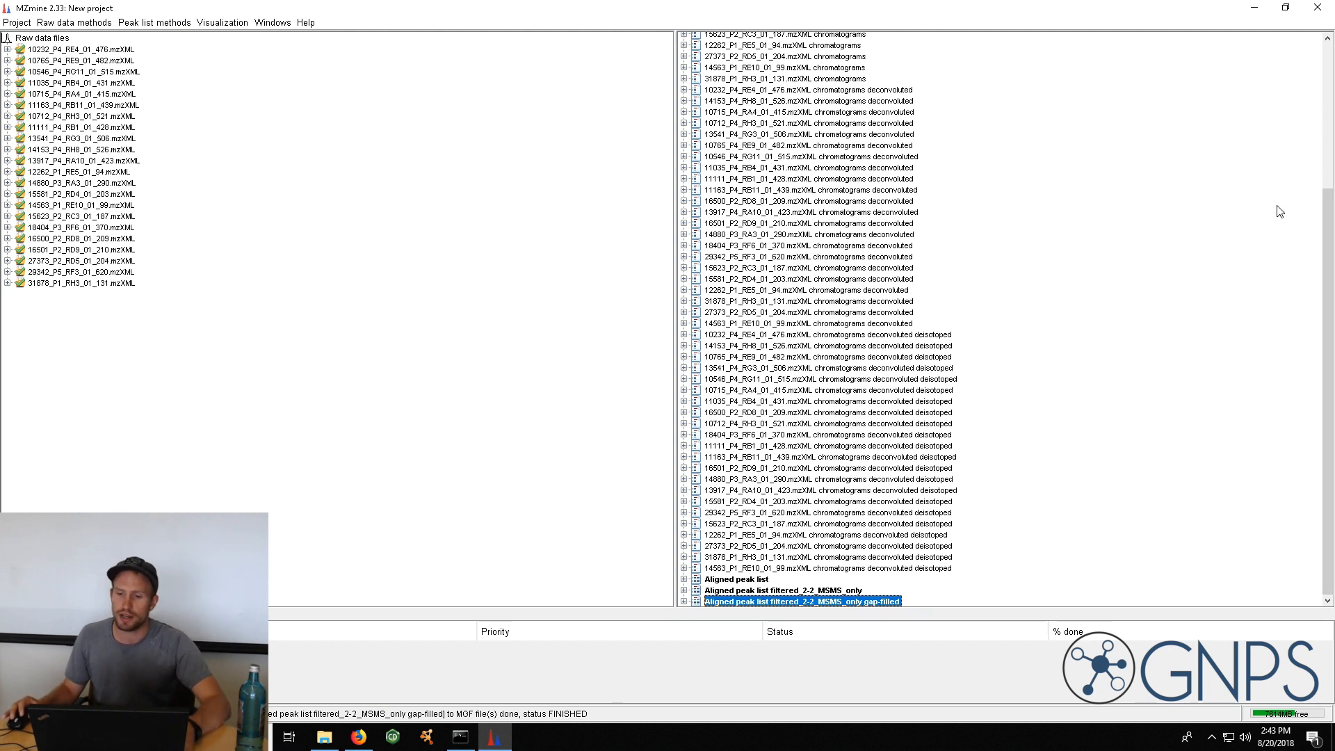
Save the project as mzmine_test in the MZmine-GNPS_tutorial-Video_AG_2018 folder
left_click(16, 23)
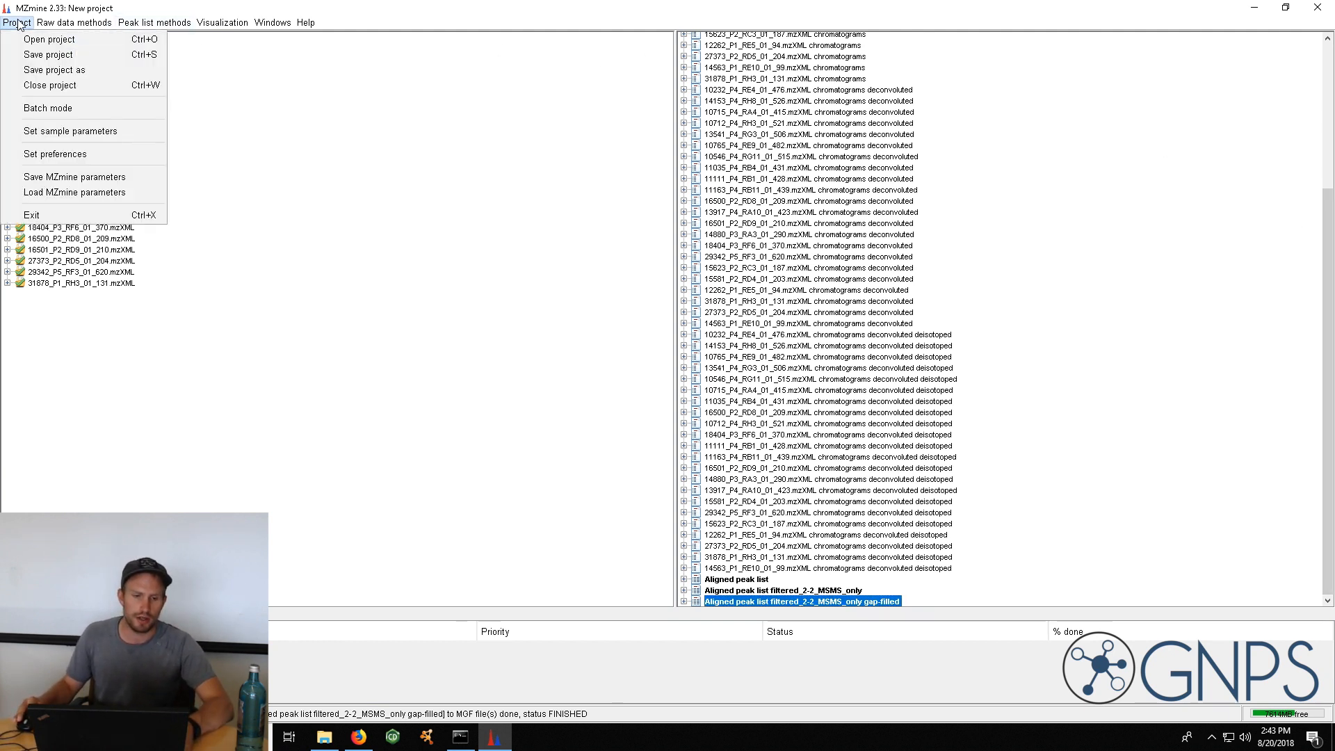
left_click(38, 70)
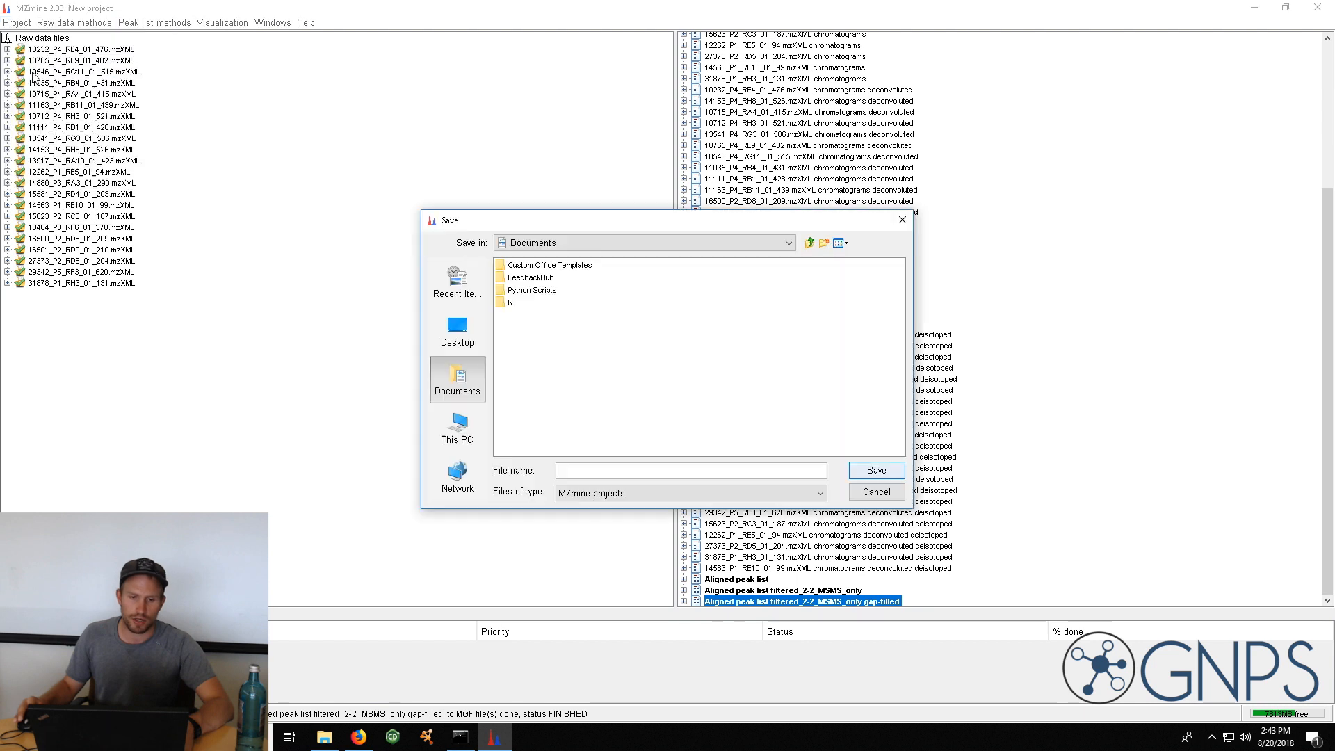
left_click(810, 243)
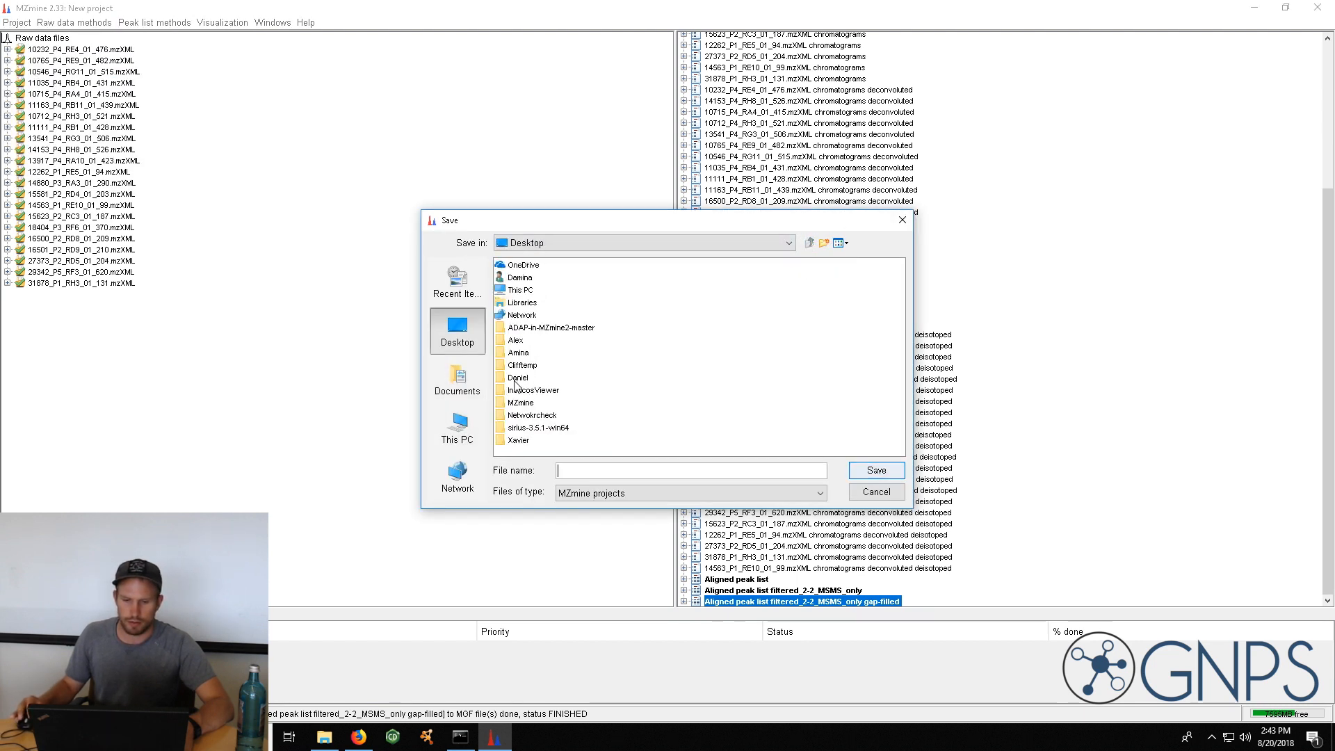
left_click(515, 379)
double_click(515, 379)
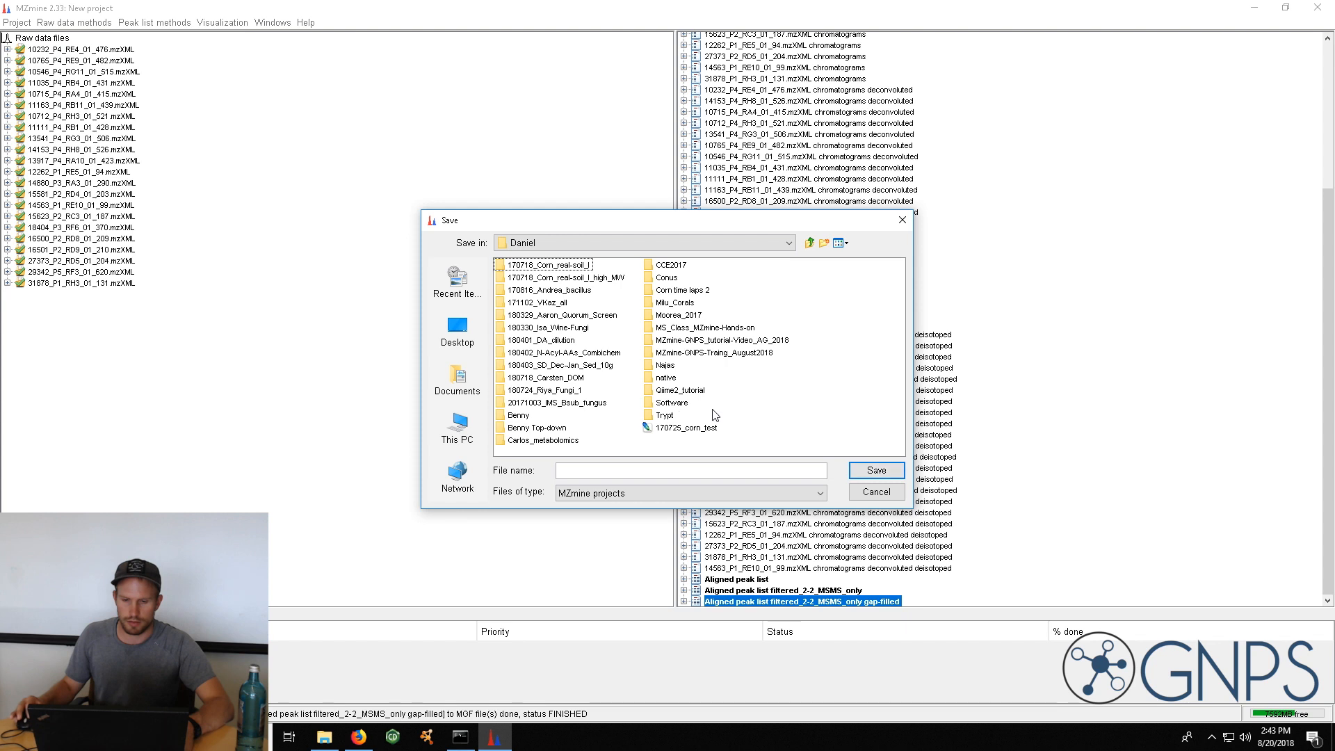
double_click(766, 343)
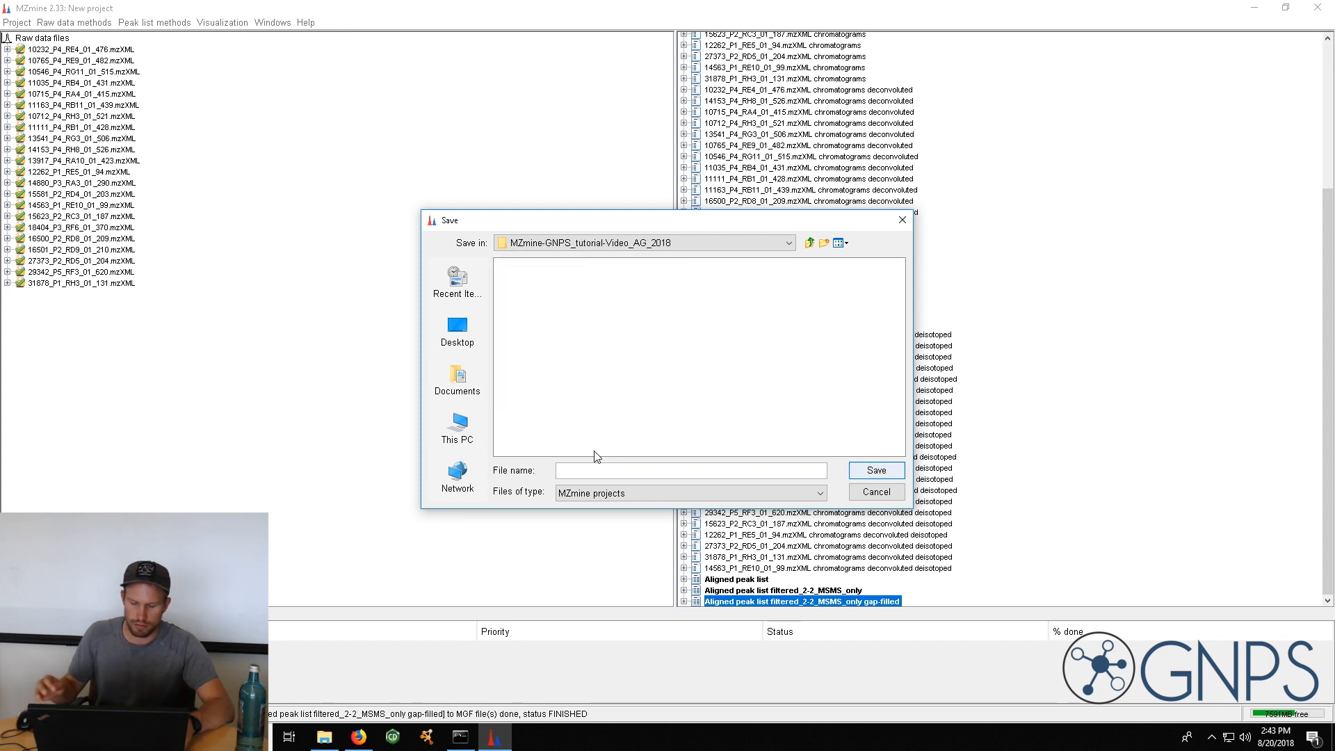
type("m")
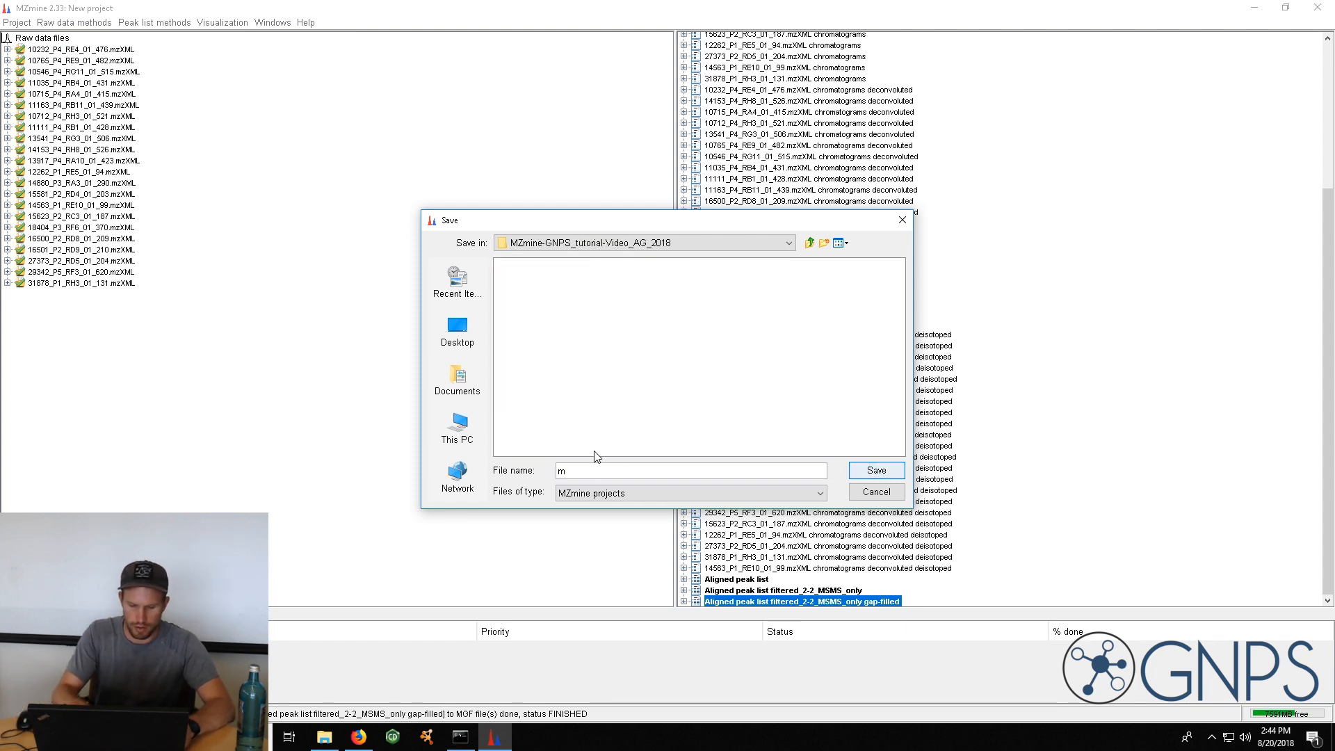
type("ymin")
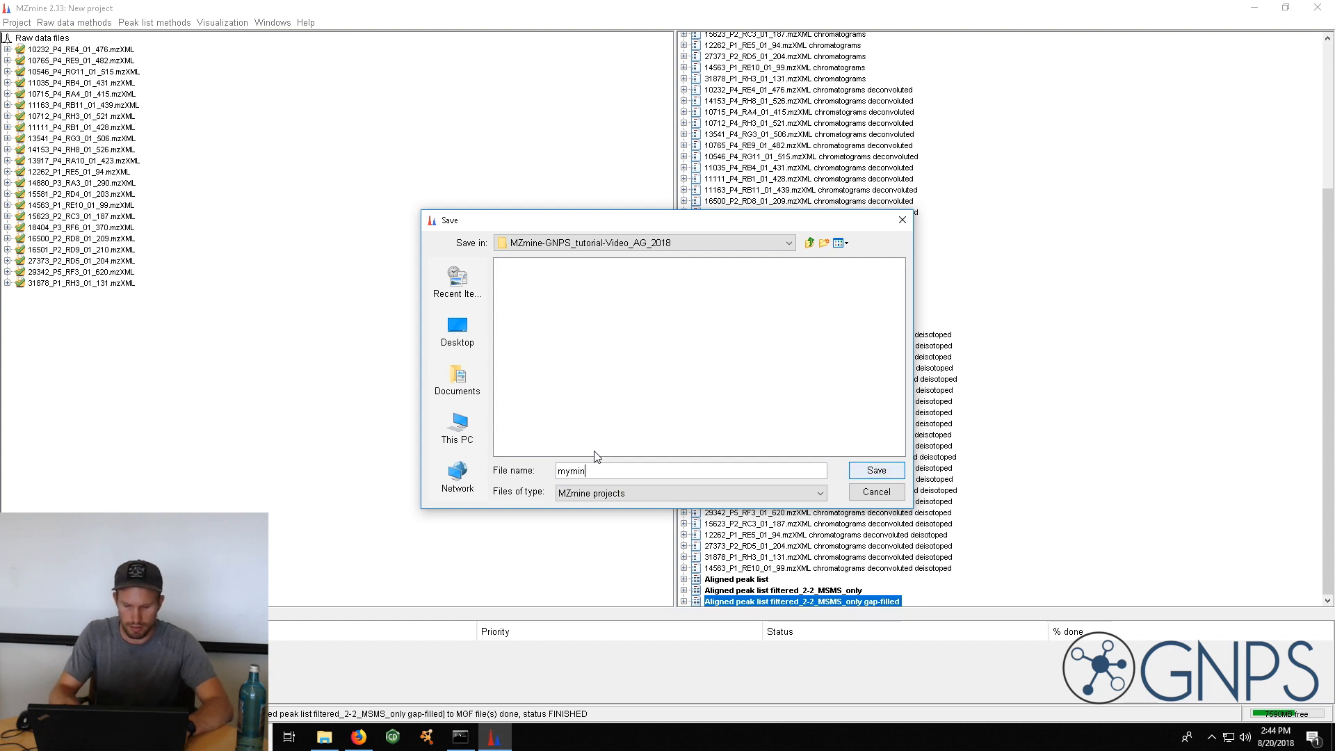
type("zmi")
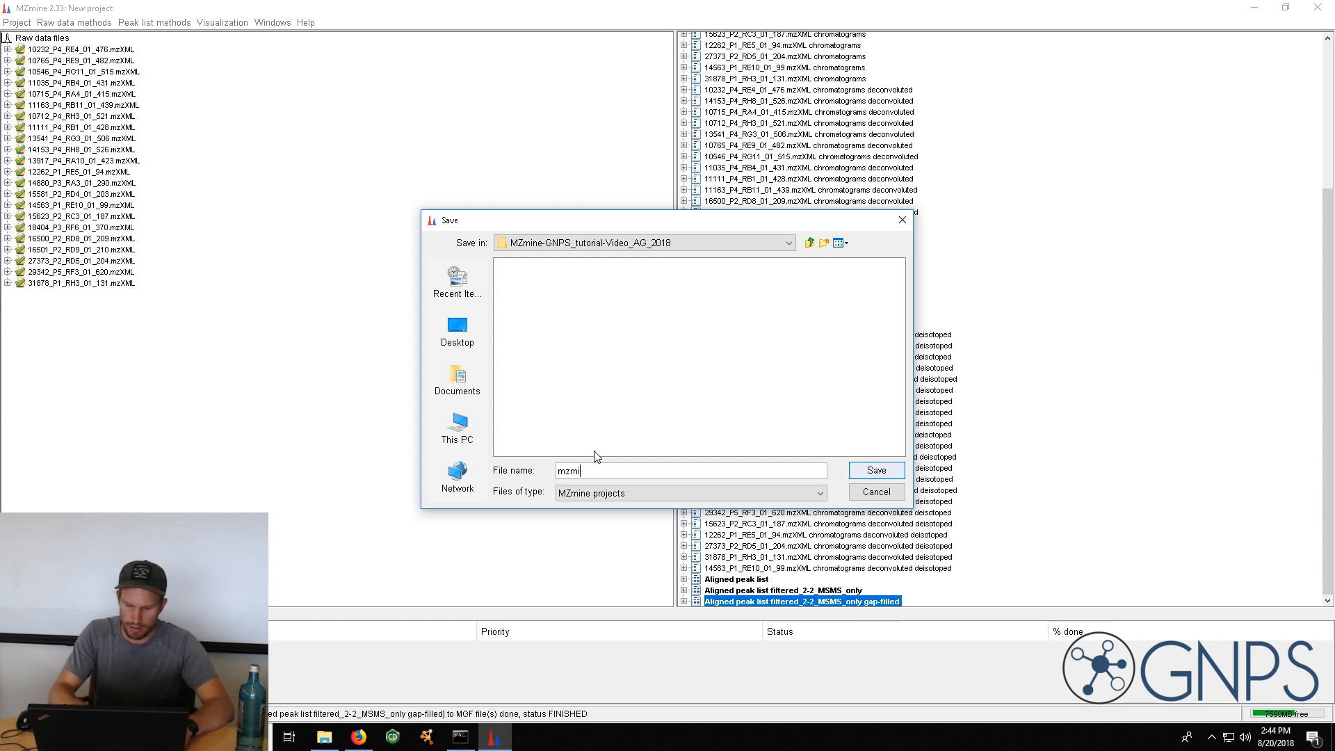
type("ne_")
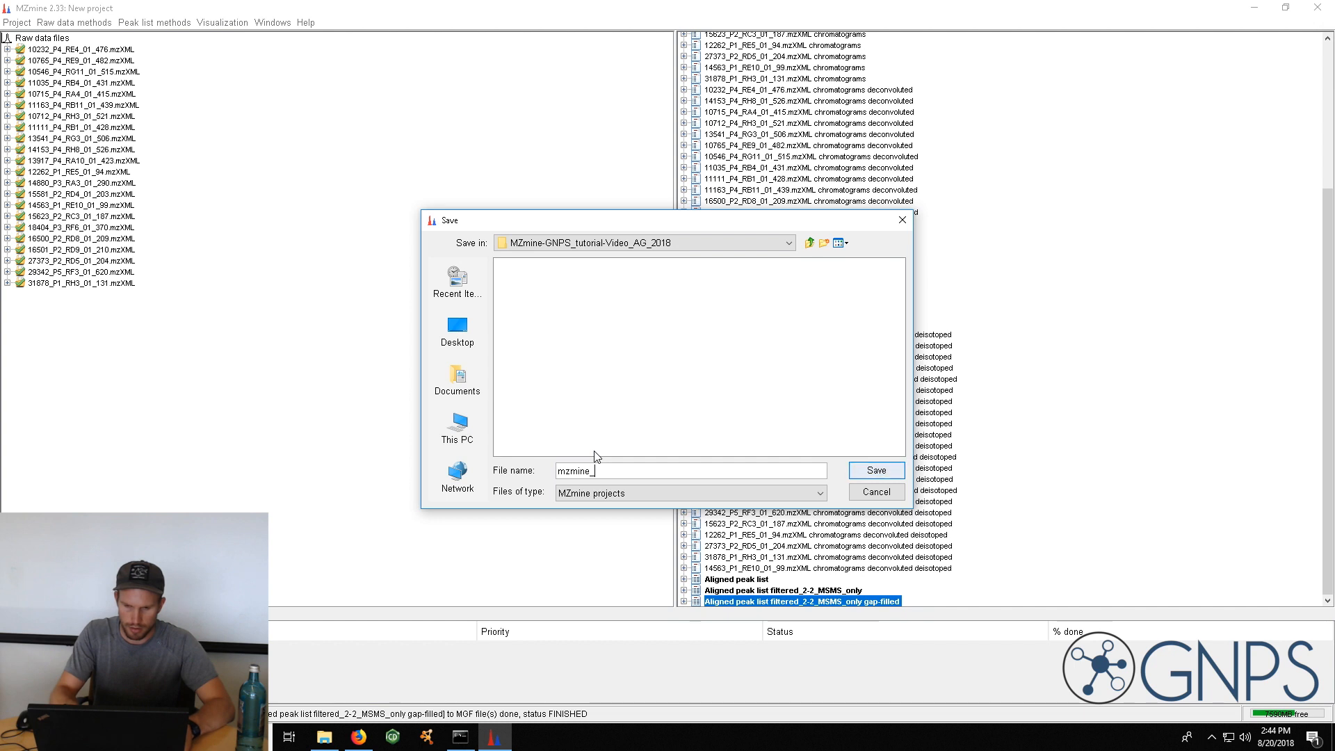
type("test")
left_click(867, 473)
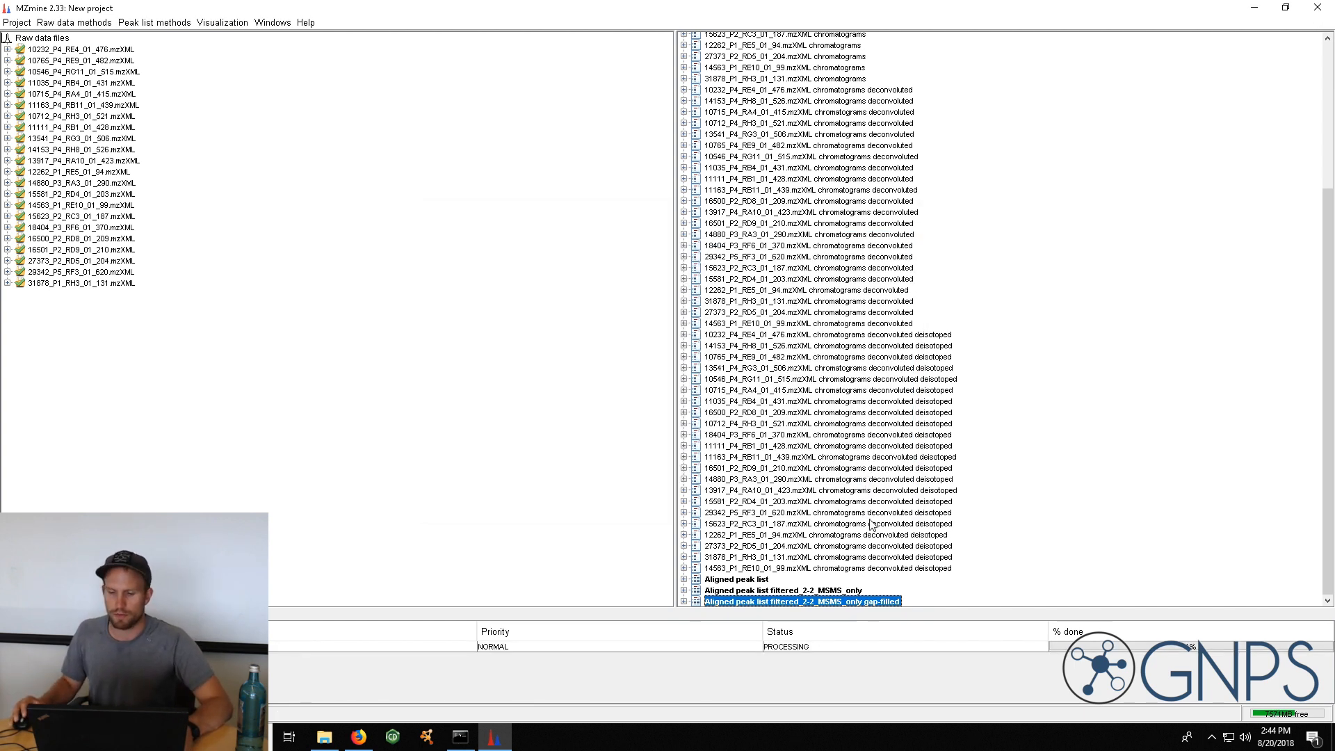
Minimize MZmine and its console, and locate the exported GNPS_input file in the MZmine-GNPS_tutorial-Video_AG_2018 folder in File Explorer
left_click(1258, 7)
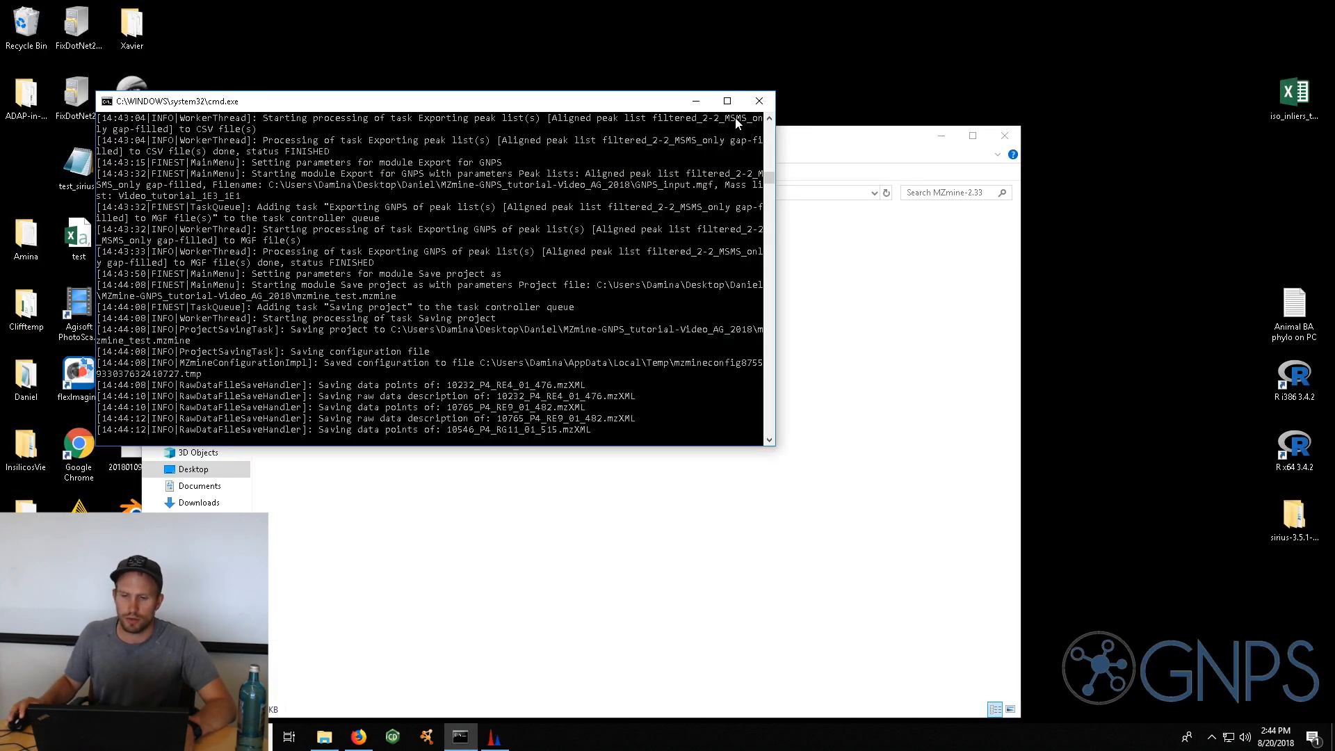
left_click(695, 102)
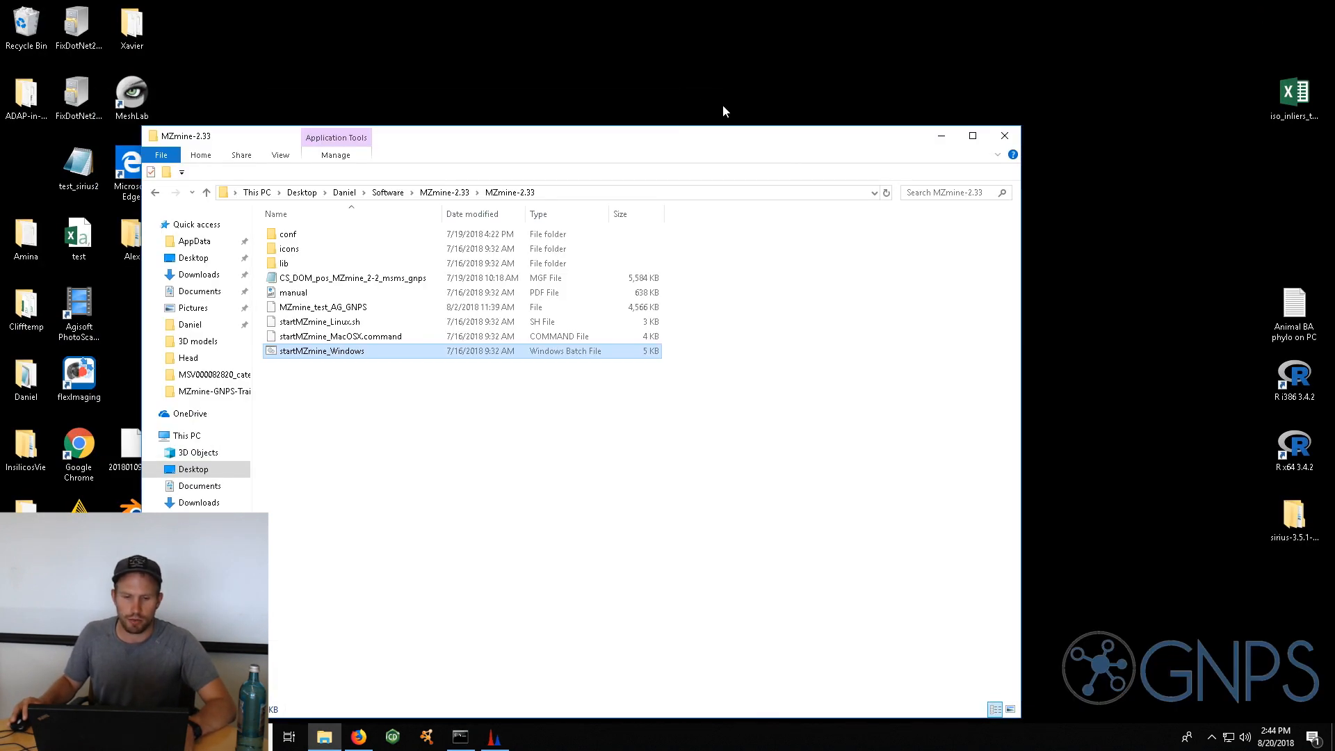
left_click(343, 196)
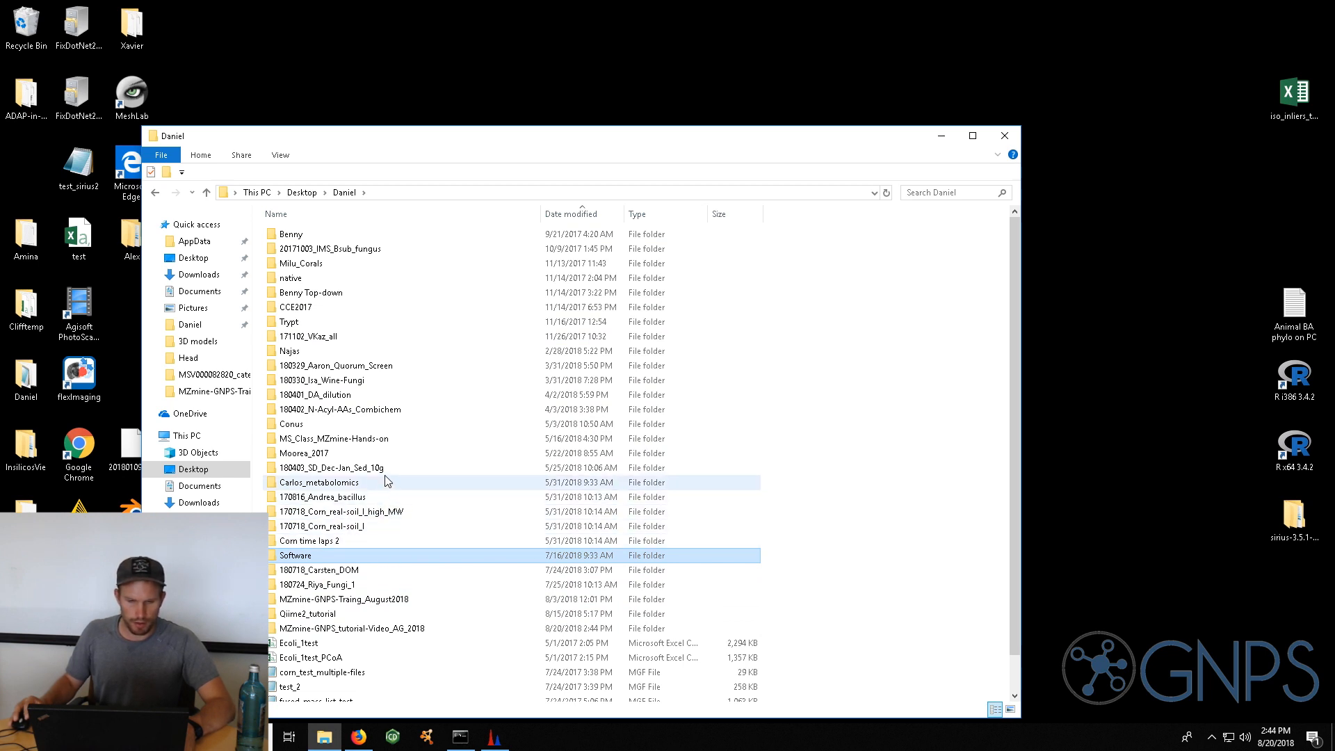
double_click(402, 627)
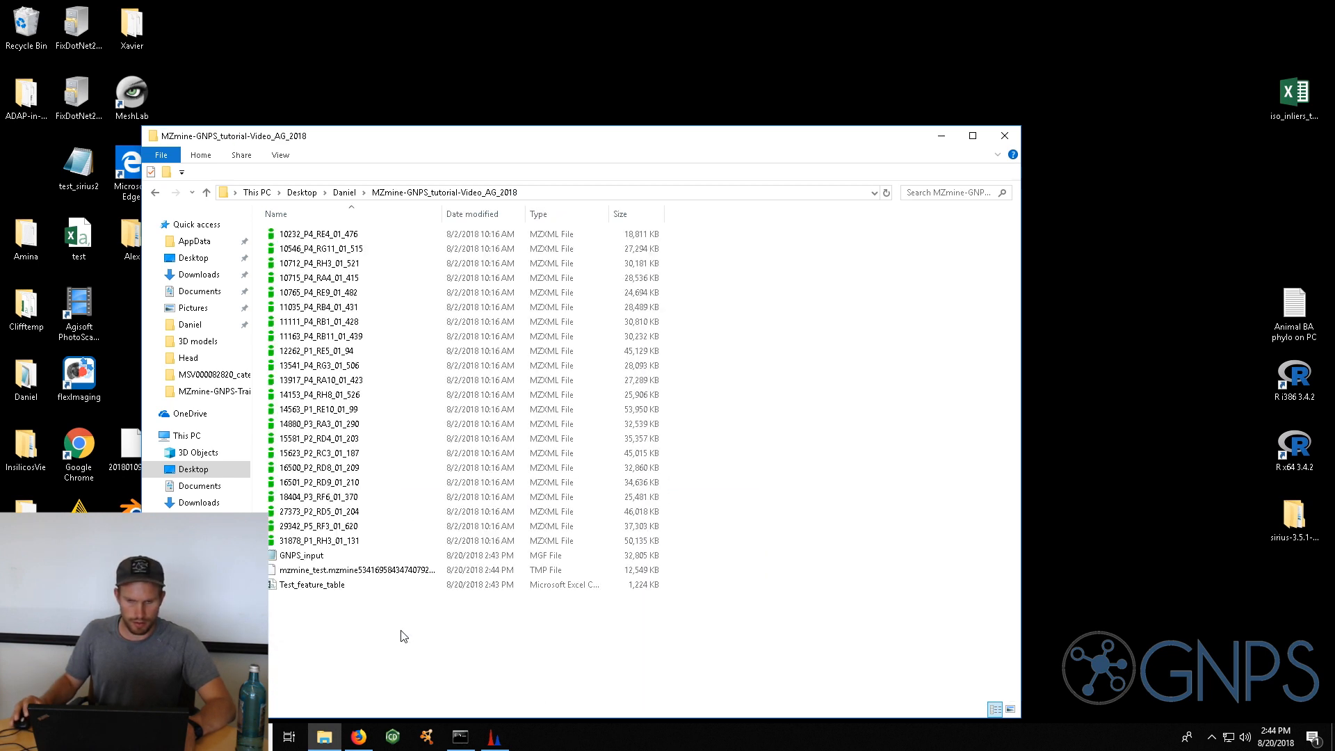
left_click(542, 560)
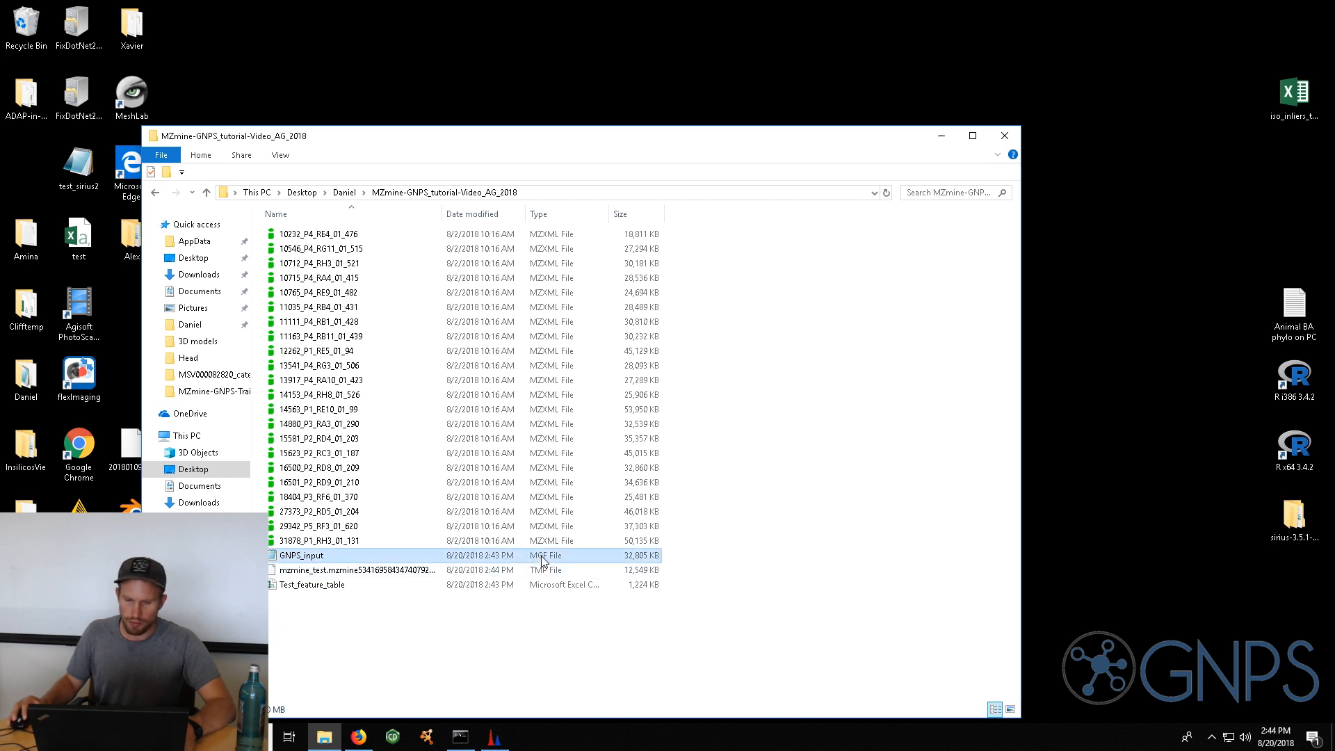
Open Test_feature_table in Excel, dismiss the Office activation offer, and inspect the first feature row with the retention time column widened
left_click(566, 591)
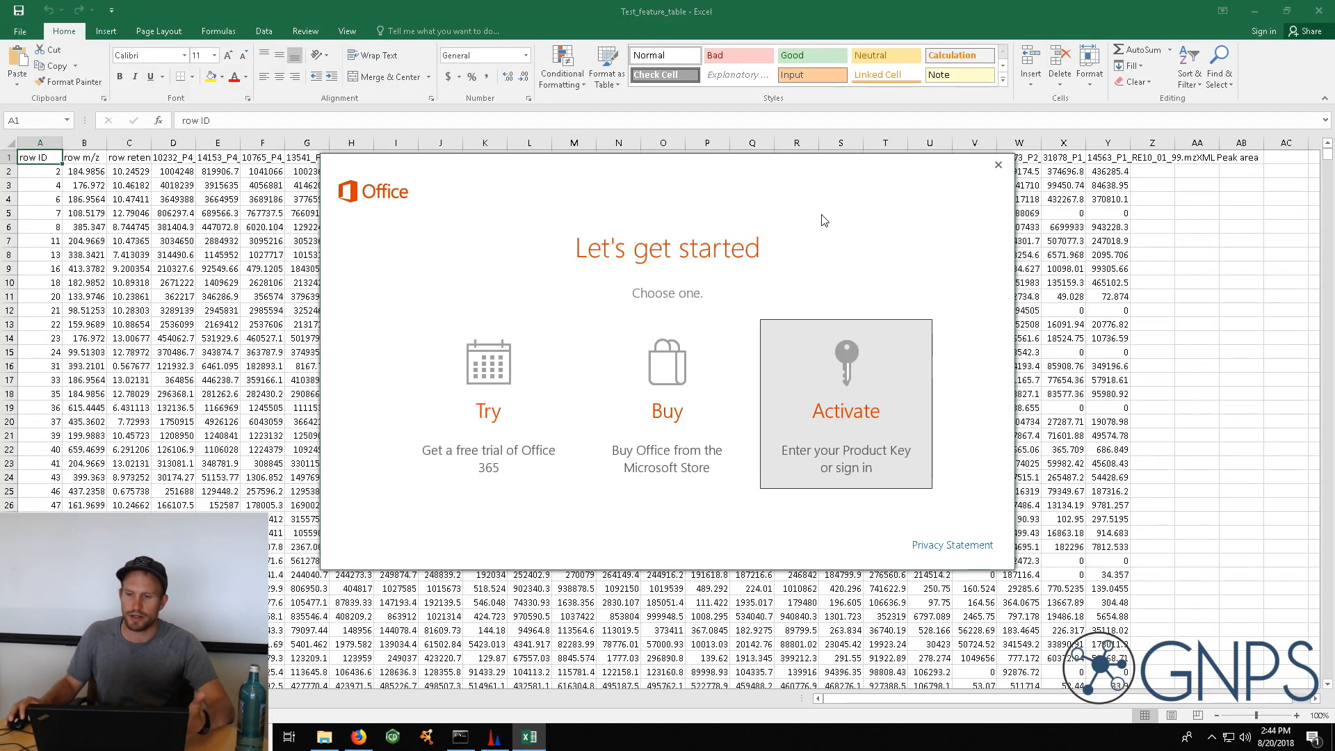
left_click(998, 165)
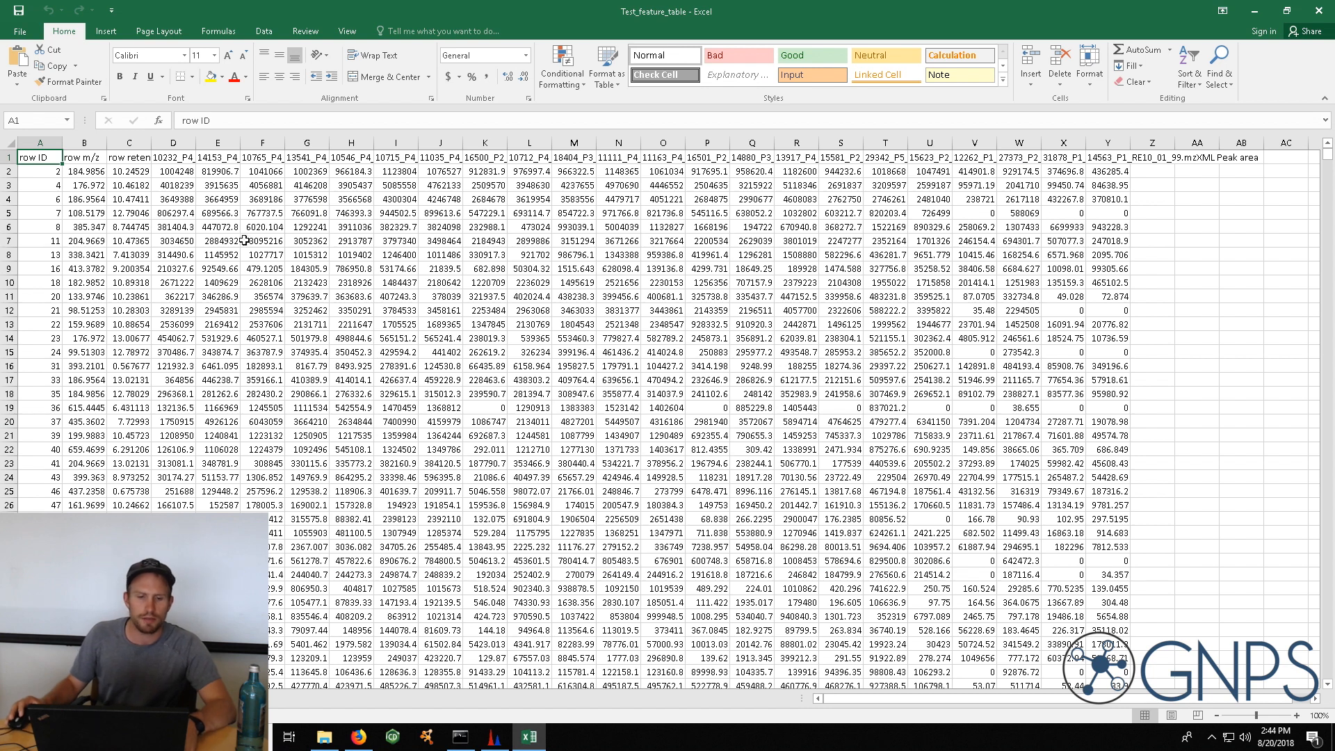
left_click(5, 172)
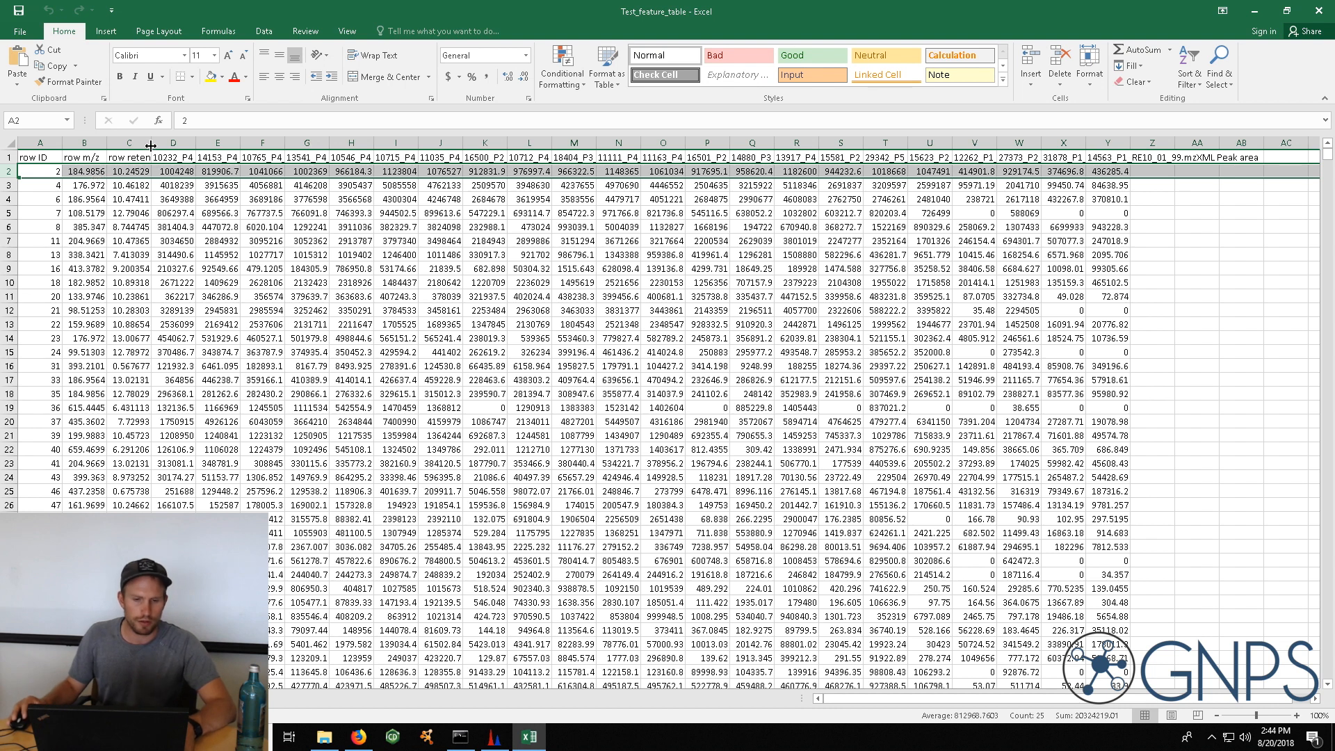
left_click_drag(150, 146, 175, 145)
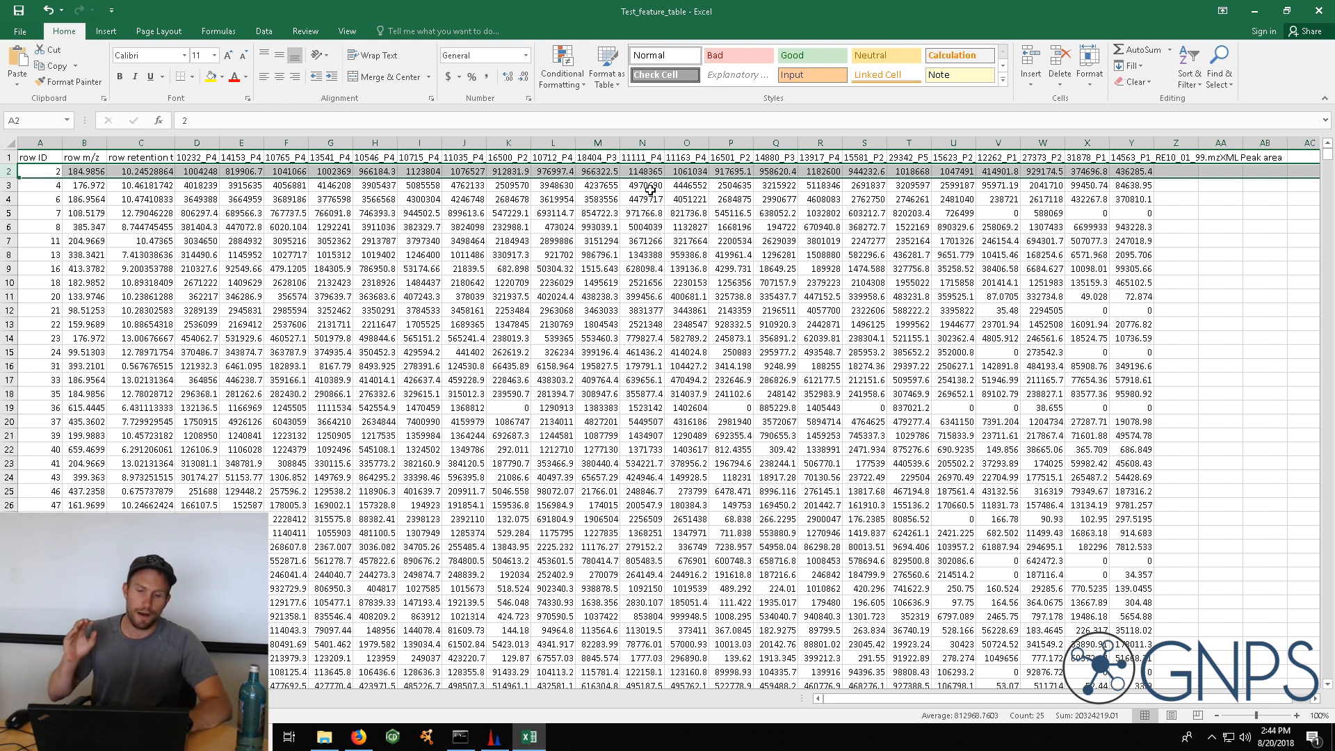
Switch to File Explorer, open GNPS_input in Notepad, and examine the first feature's header and the end of the file
key("alt+Tab")
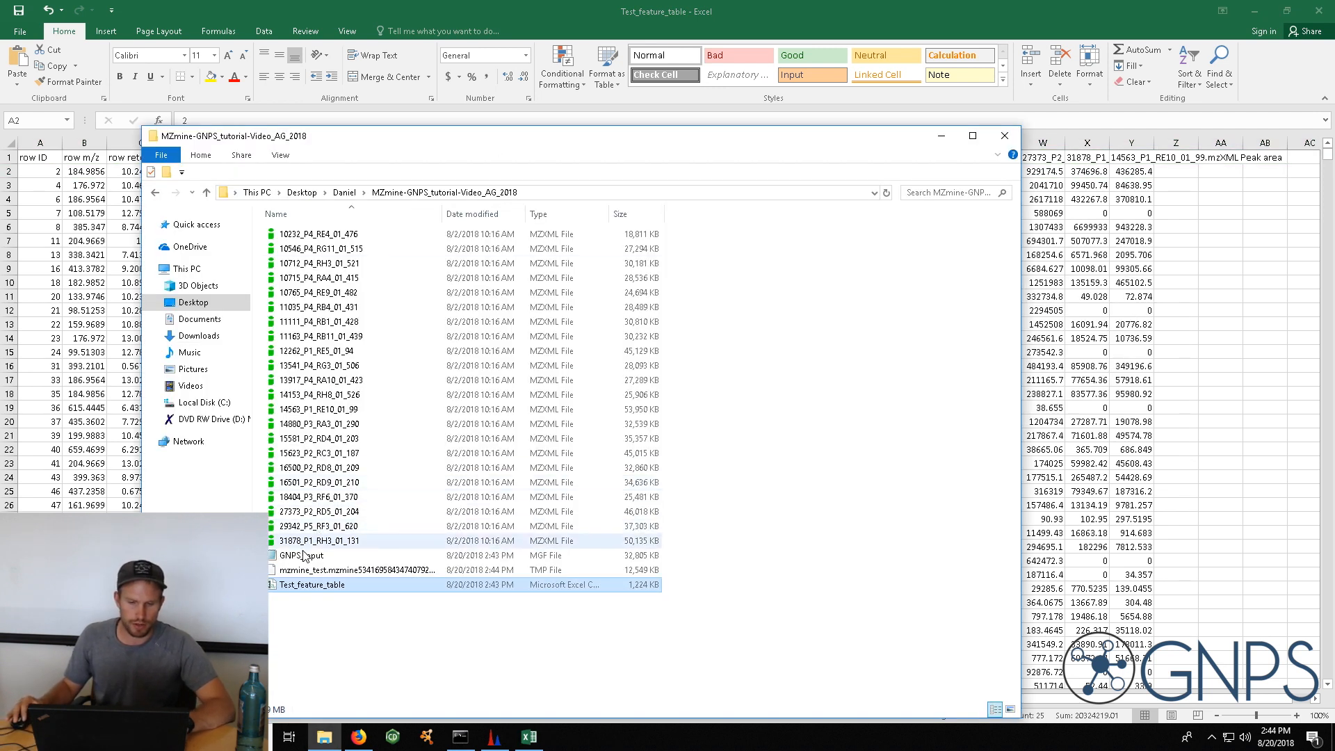
double_click(305, 556)
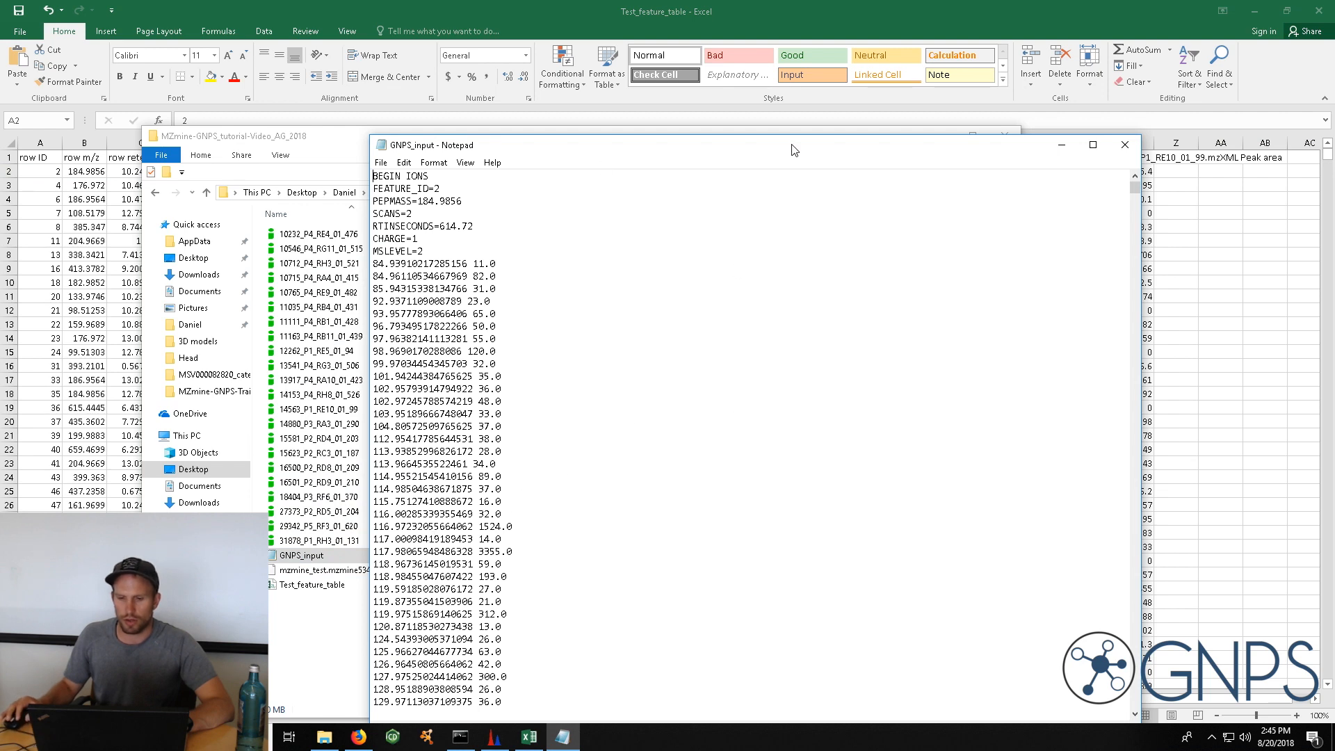
left_click_drag(799, 152, 799, 80)
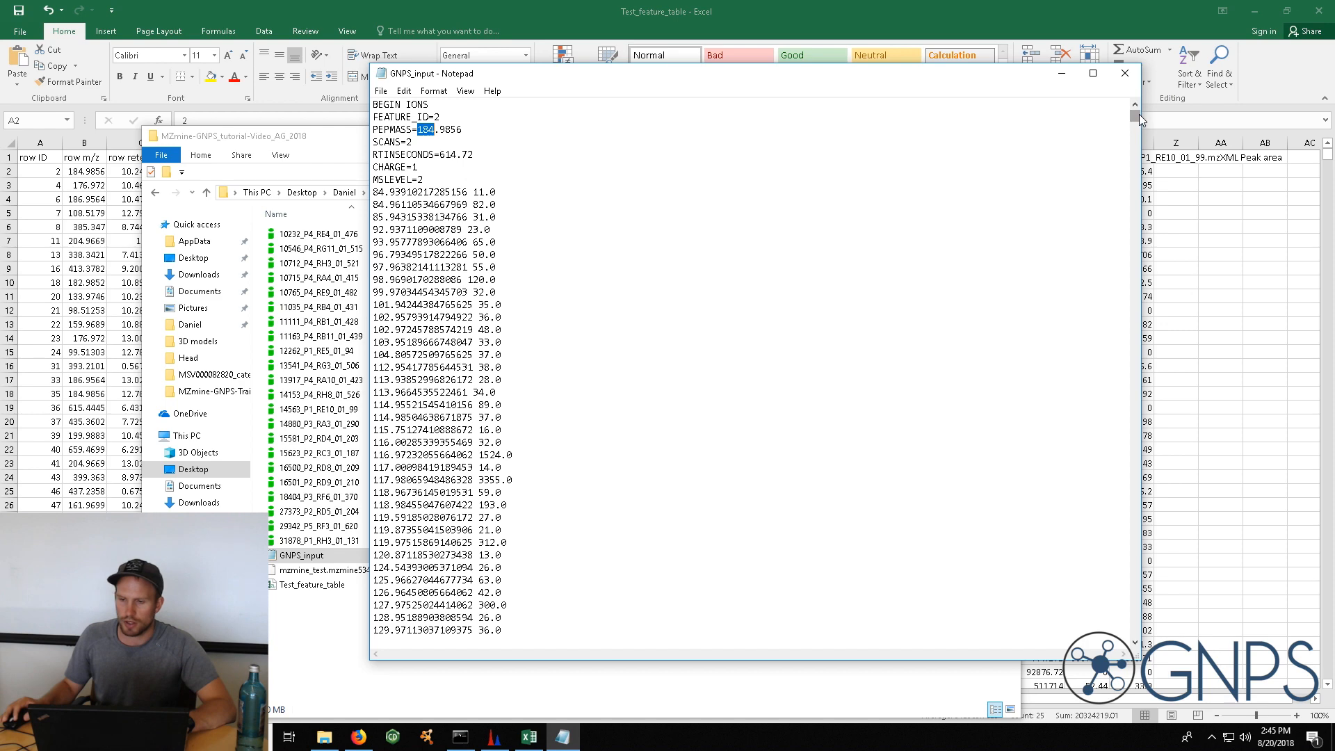
left_click_drag(1140, 119, 1131, 655)
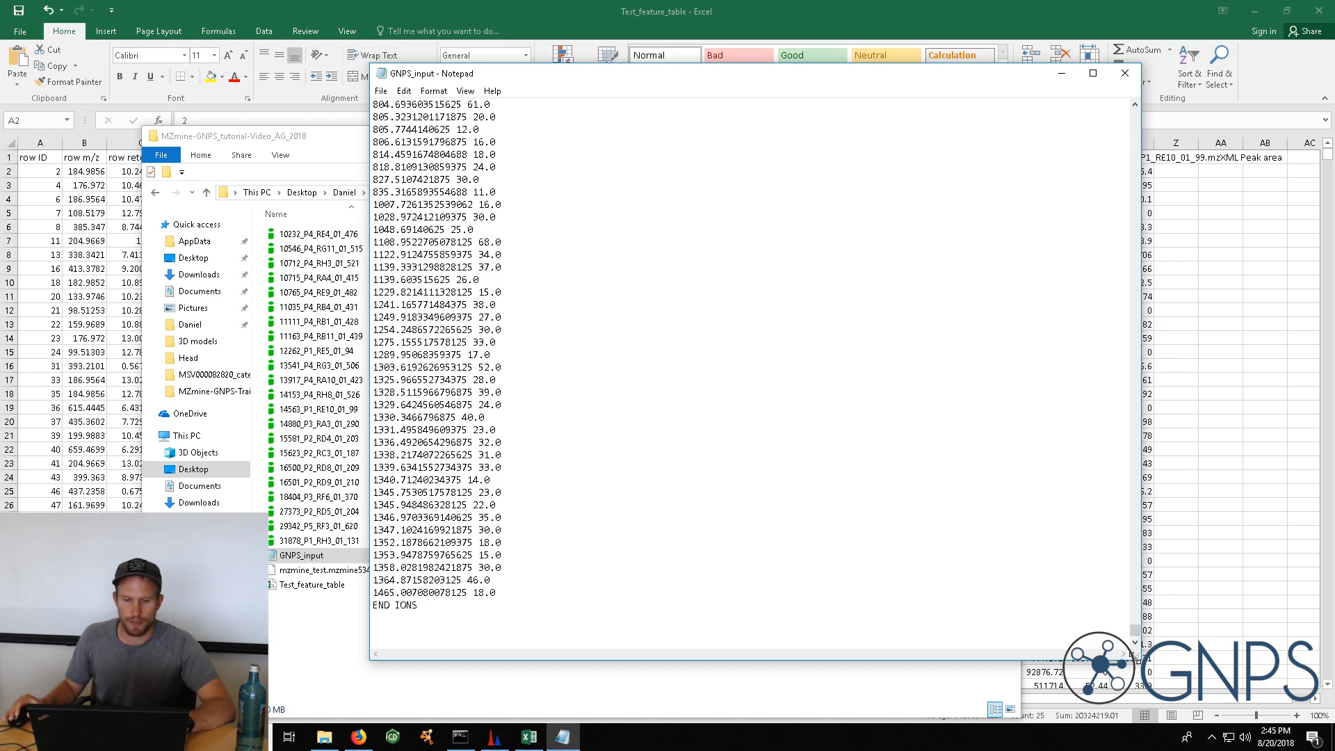